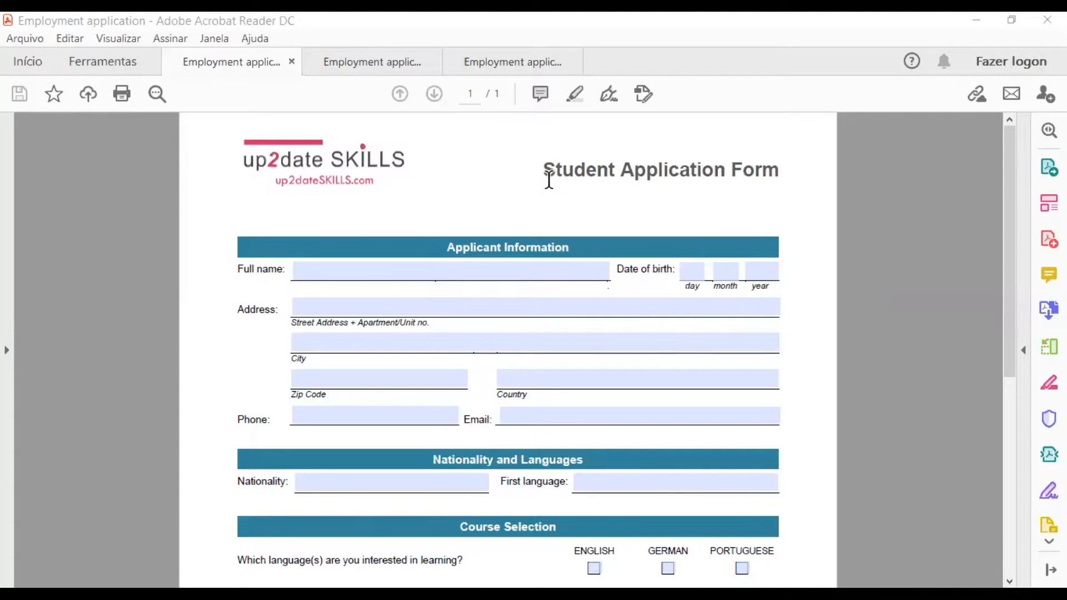
# Scroll through the fillable Student Application Form and put the caret in the Full name field
pyautogui.scroll(-5, 549, 179)
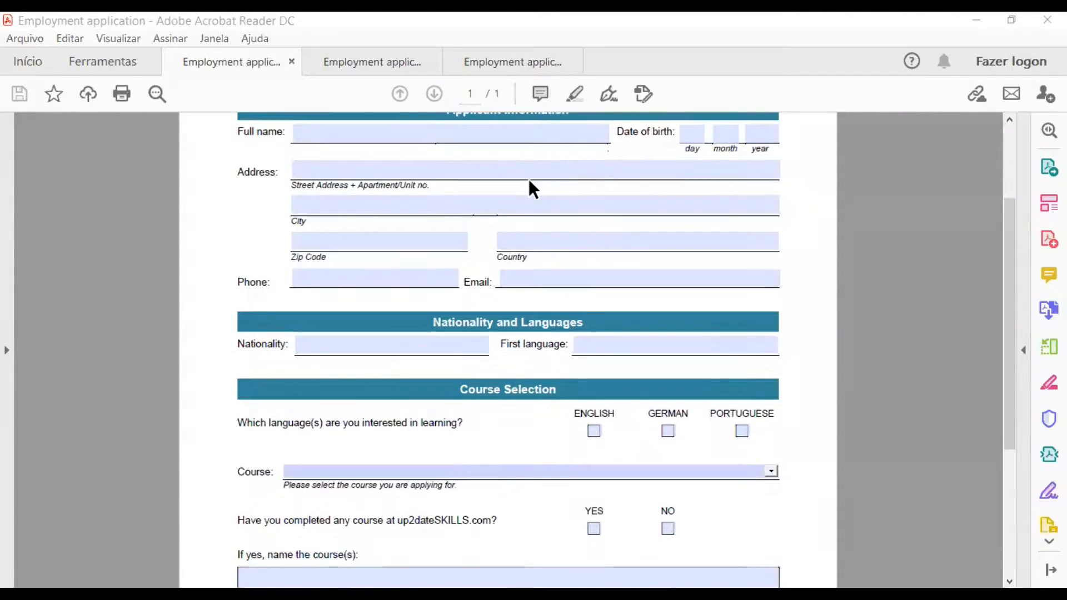
pyautogui.scroll(-4, 535, 198)
pyautogui.scroll(3, 531, 189)
pyautogui.scroll(2, 531, 188)
pyautogui.click(574, 172)
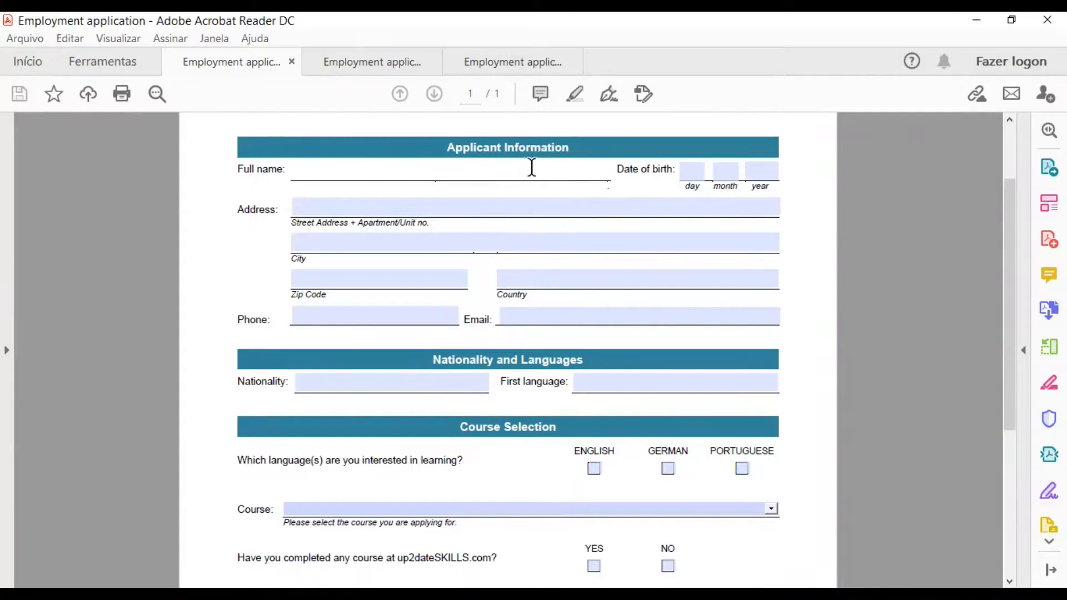
# Leave the Full name field and switch to the second copy, the one without fillable fields
pyautogui.scroll(-1, 800, 242)
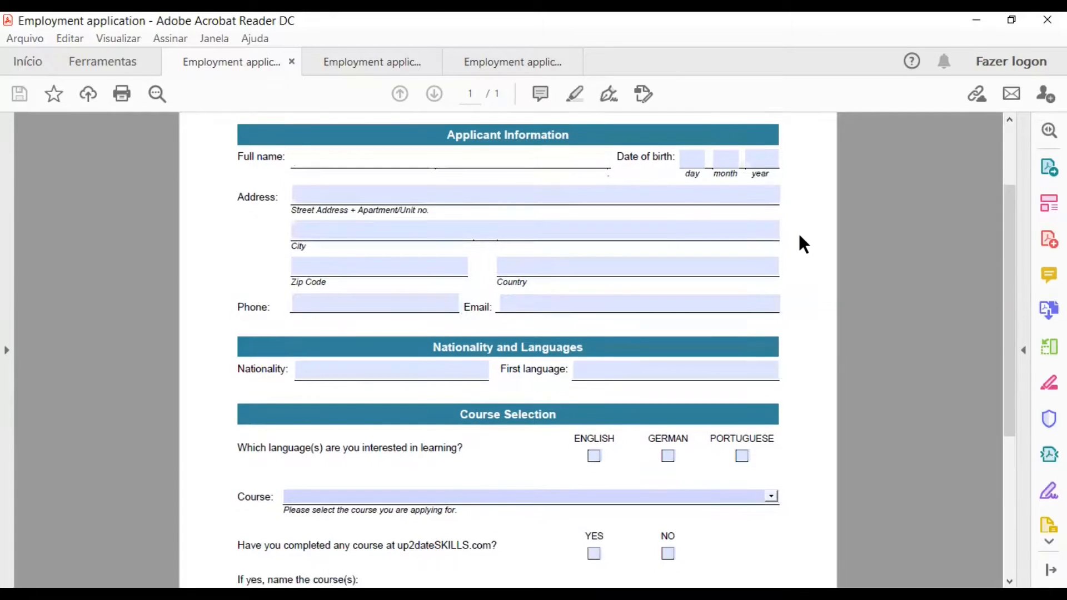
pyautogui.scroll(3, 799, 236)
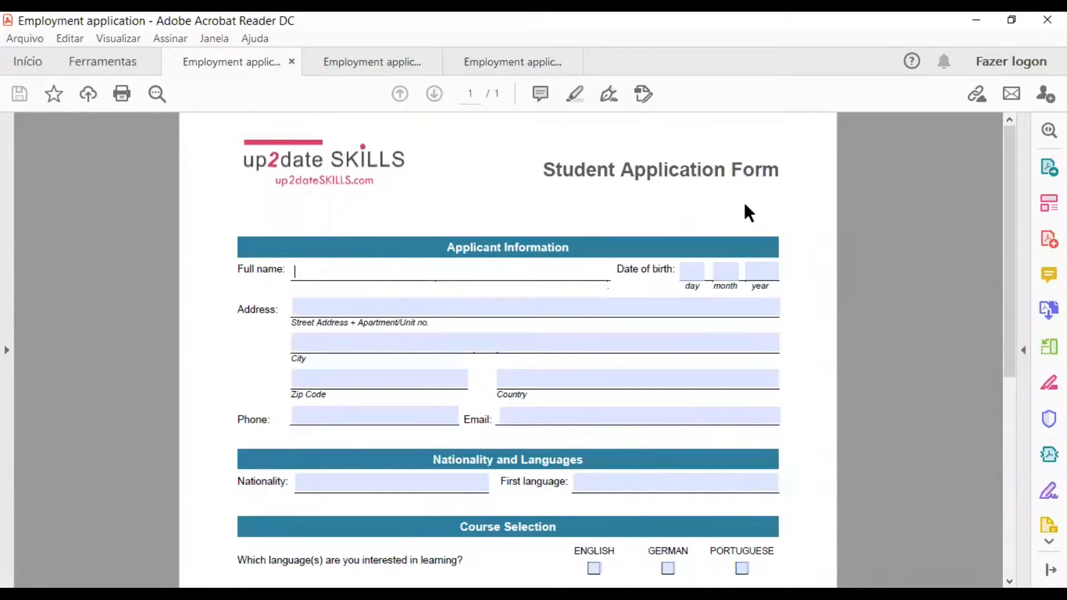
pyautogui.click(803, 218)
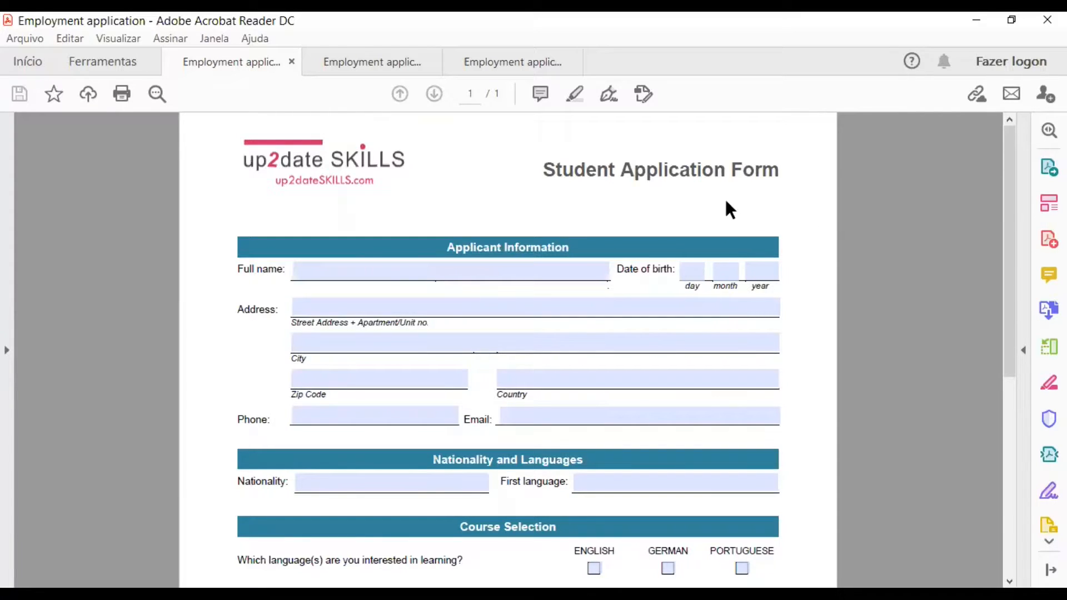
pyautogui.click(364, 63)
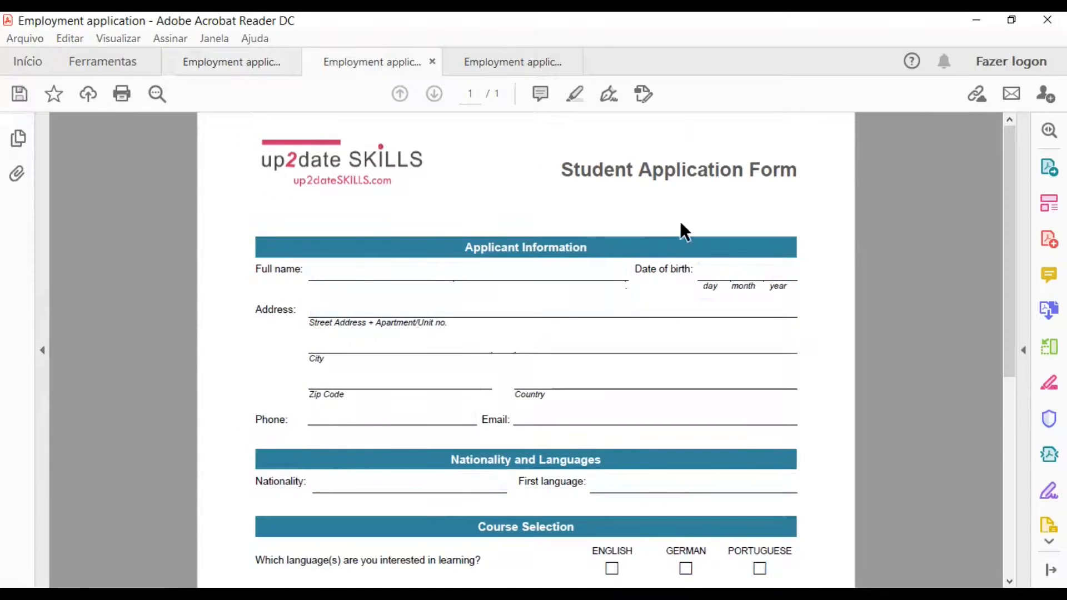
# Scroll the plain application form, then switch to the third document, the Contract
pyautogui.scroll(-5, 572, 210)
pyautogui.scroll(-2, 572, 219)
pyautogui.scroll(7, 572, 218)
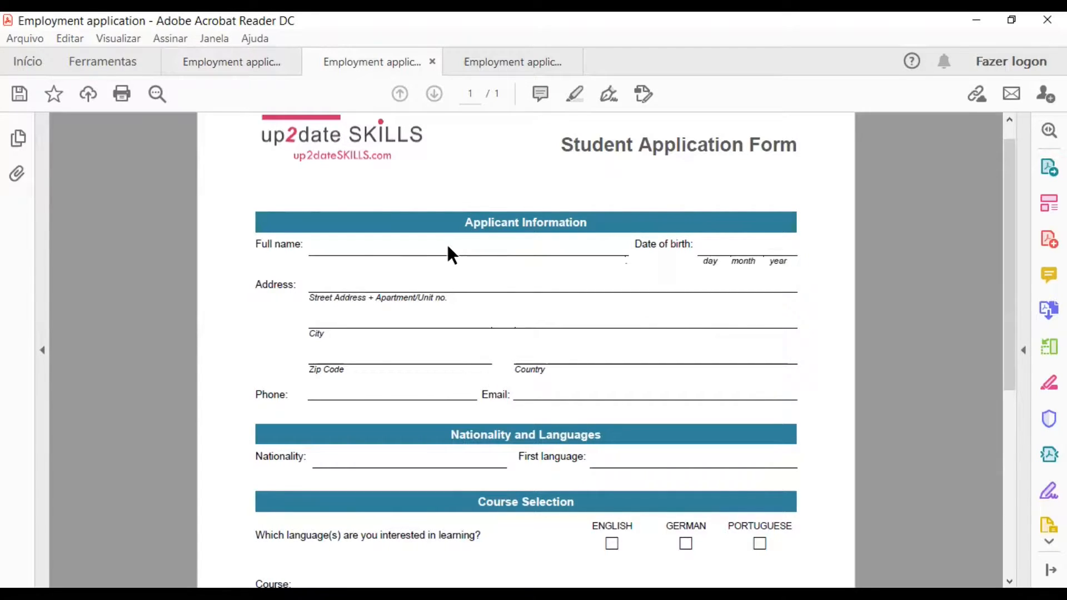
pyautogui.click(475, 59)
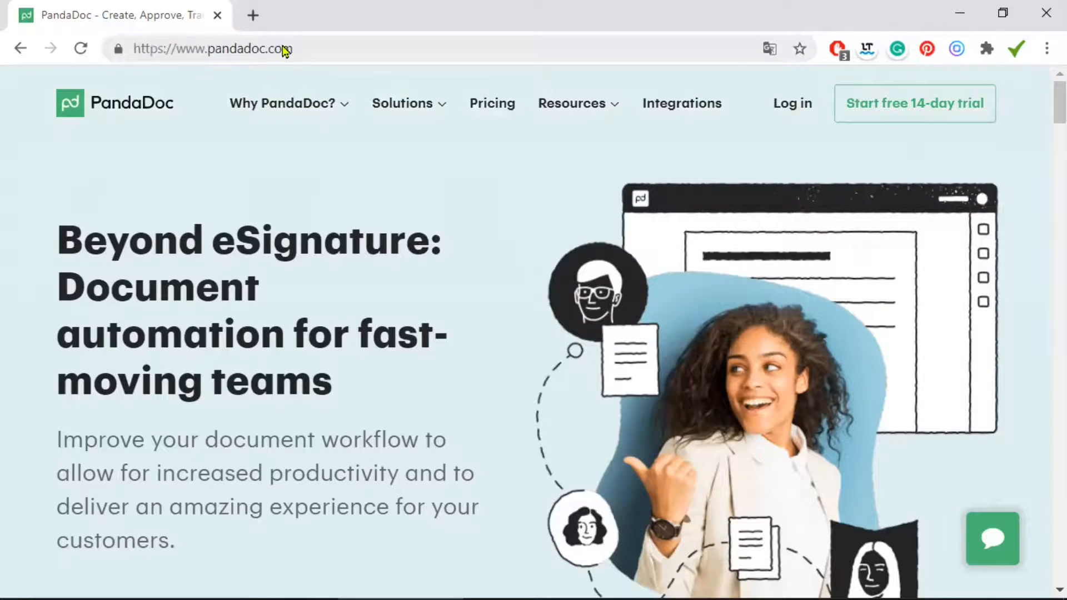
# Open the PandaDoc pricing page, scroll through the plans and dismiss the chat popup
pyautogui.click(285, 51)
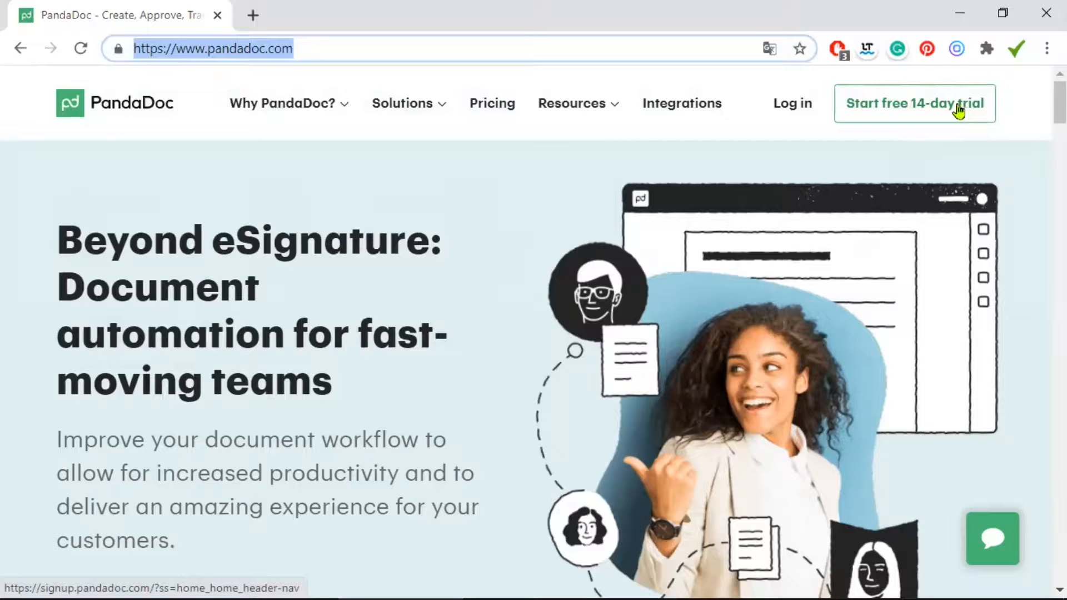
pyautogui.click(492, 109)
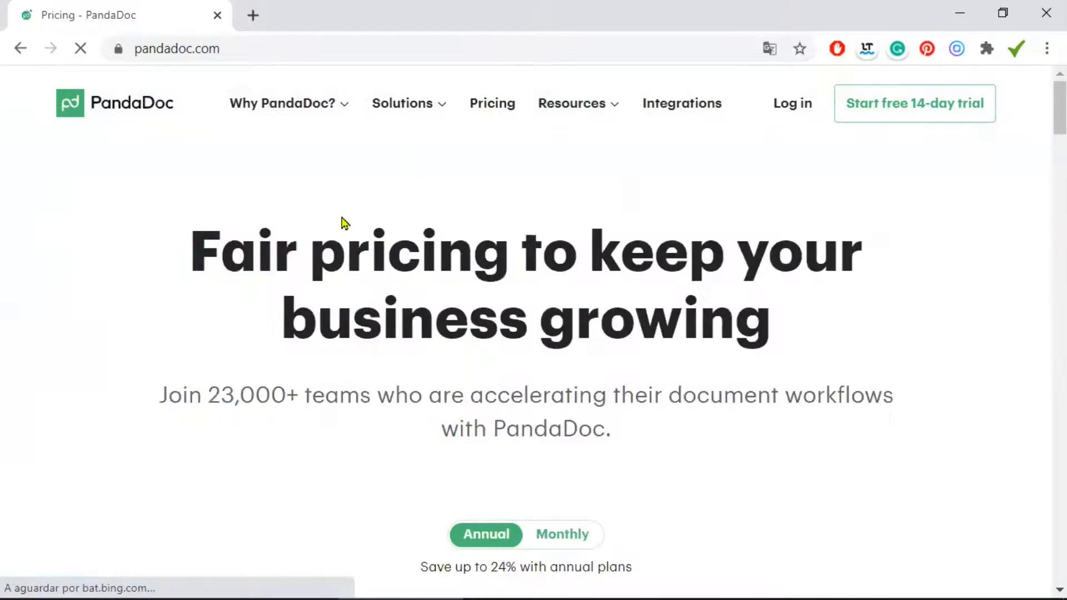
pyautogui.scroll(-3, 301, 259)
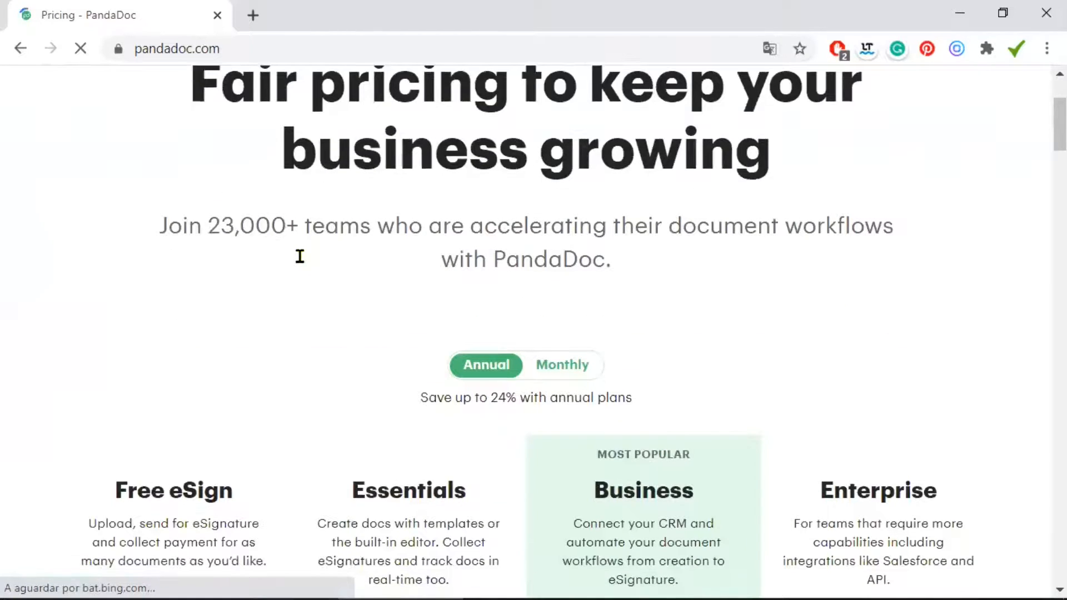
pyautogui.scroll(-3, 300, 256)
pyautogui.scroll(-2, 189, 228)
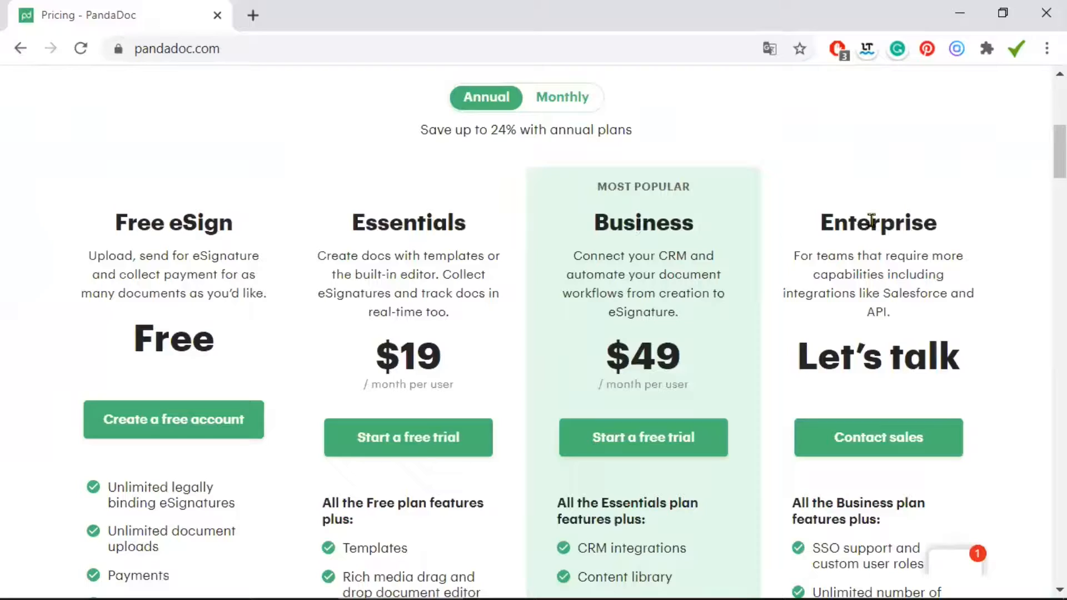
pyautogui.scroll(-1, 875, 245)
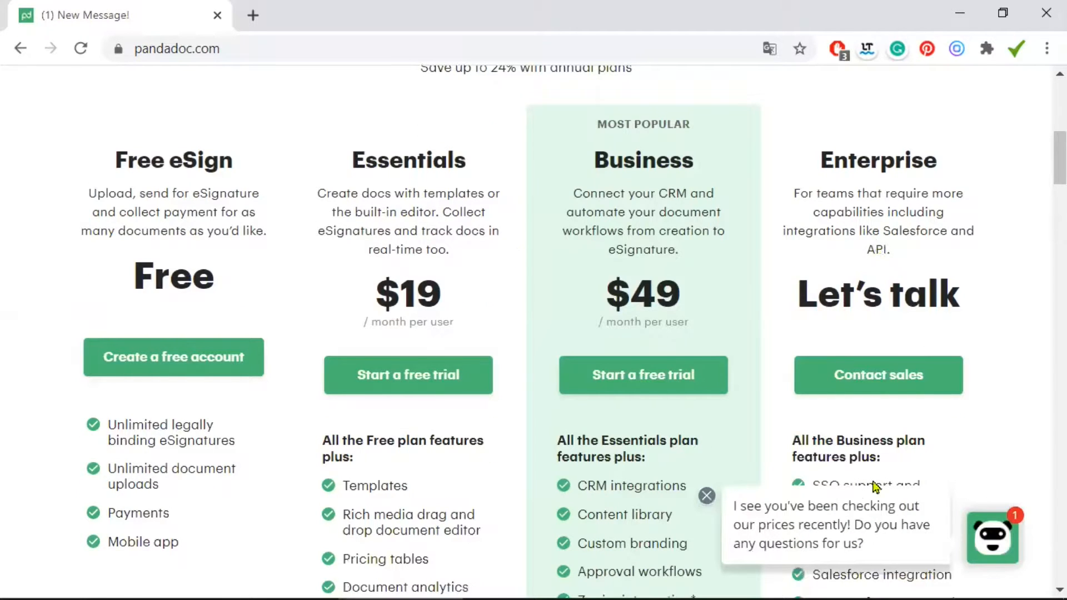
pyautogui.click(707, 496)
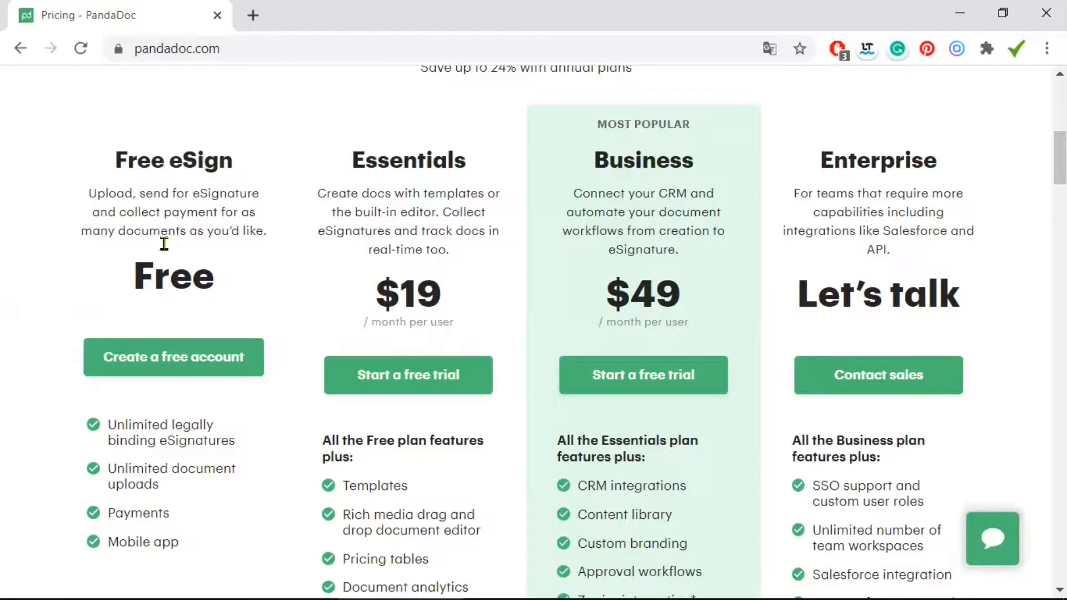
# Review the plan features further down, then start creating a free account
pyautogui.scroll(-1, 164, 243)
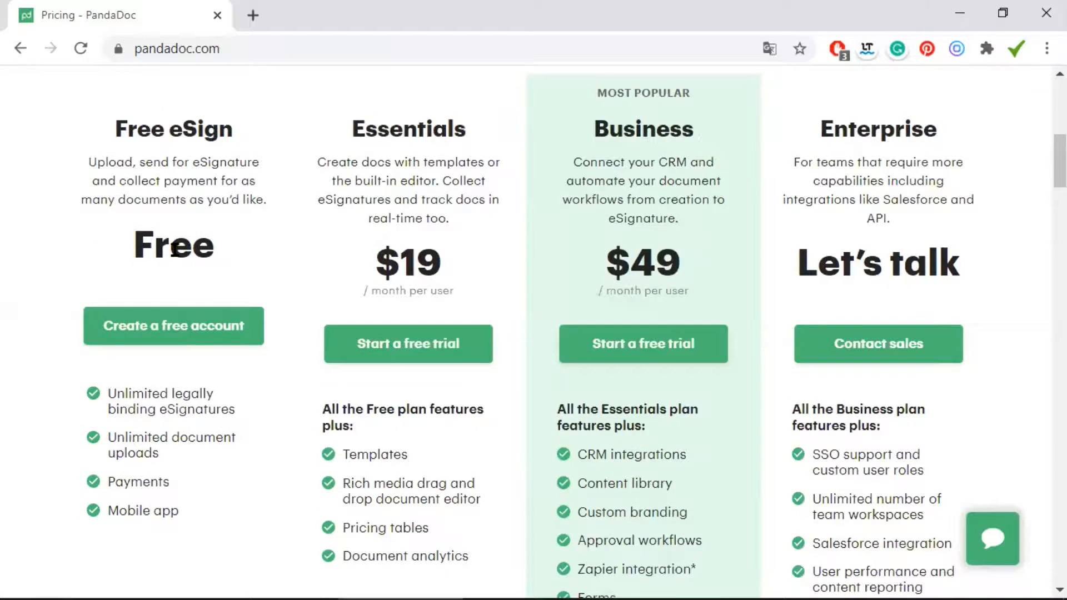
pyautogui.scroll(-1, 174, 245)
pyautogui.scroll(-1, 207, 189)
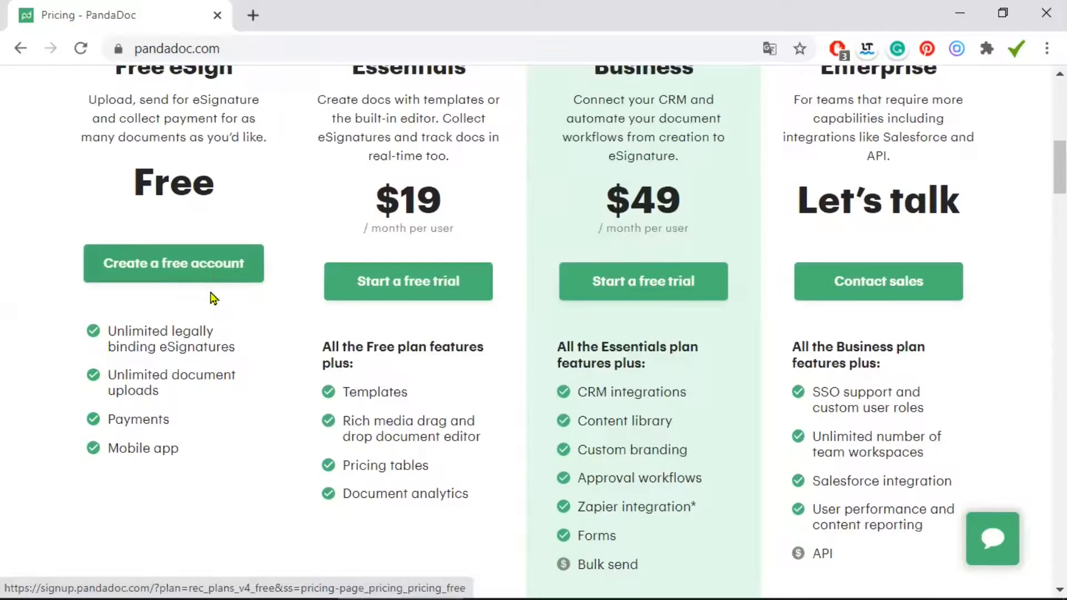
pyautogui.moveTo(150, 332)
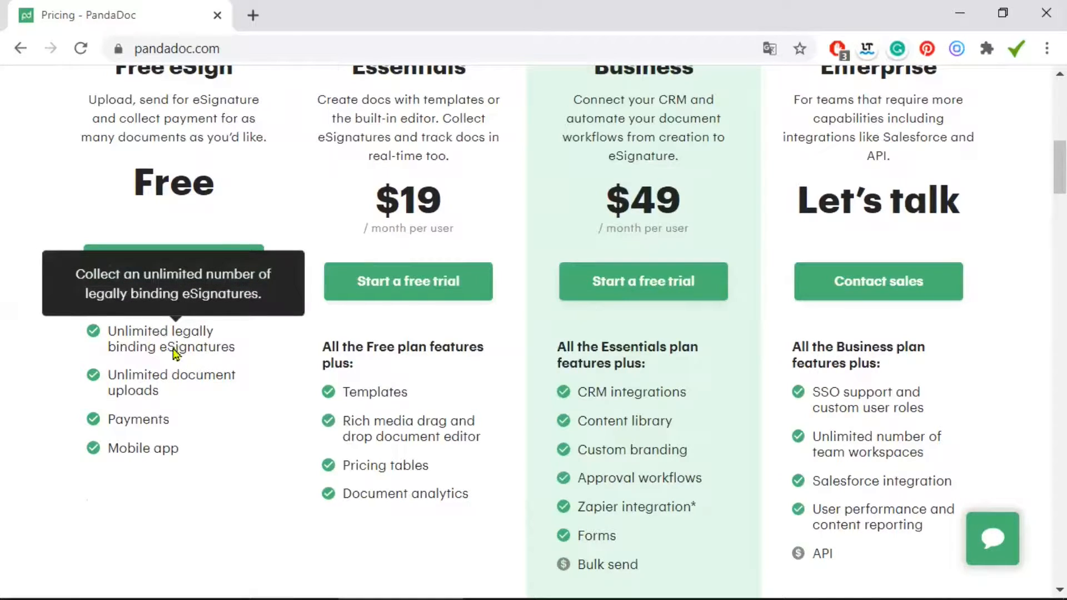
pyautogui.moveTo(148, 380)
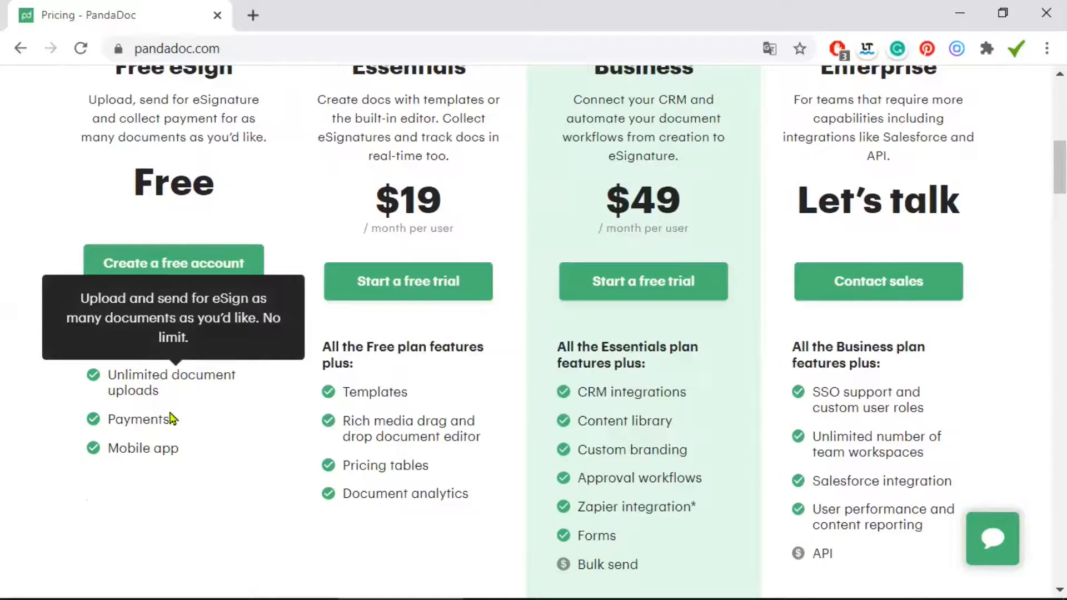
pyautogui.moveTo(131, 452)
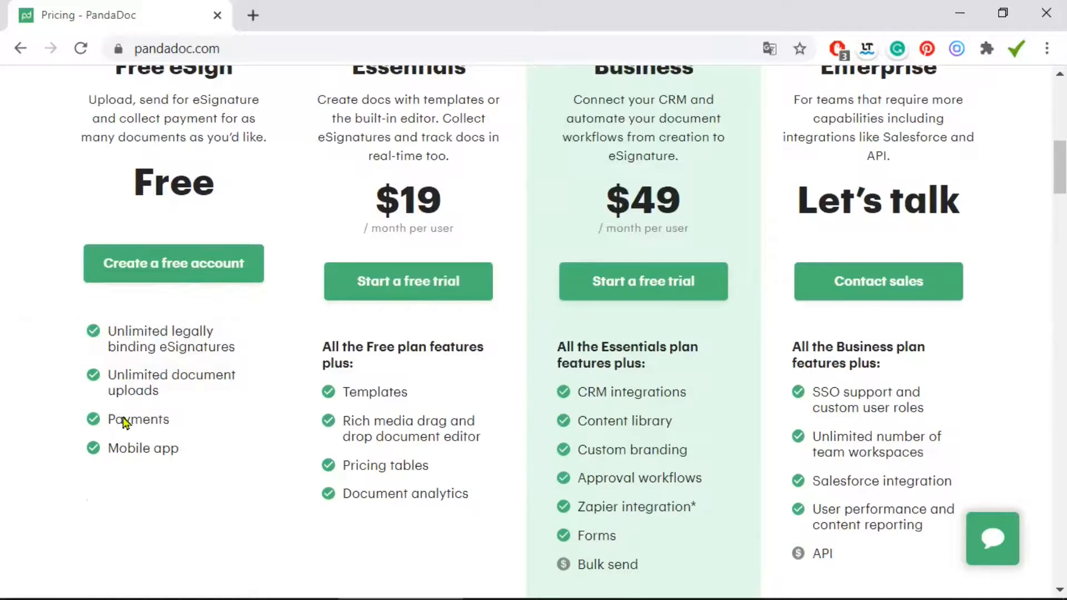
pyautogui.moveTo(138, 427)
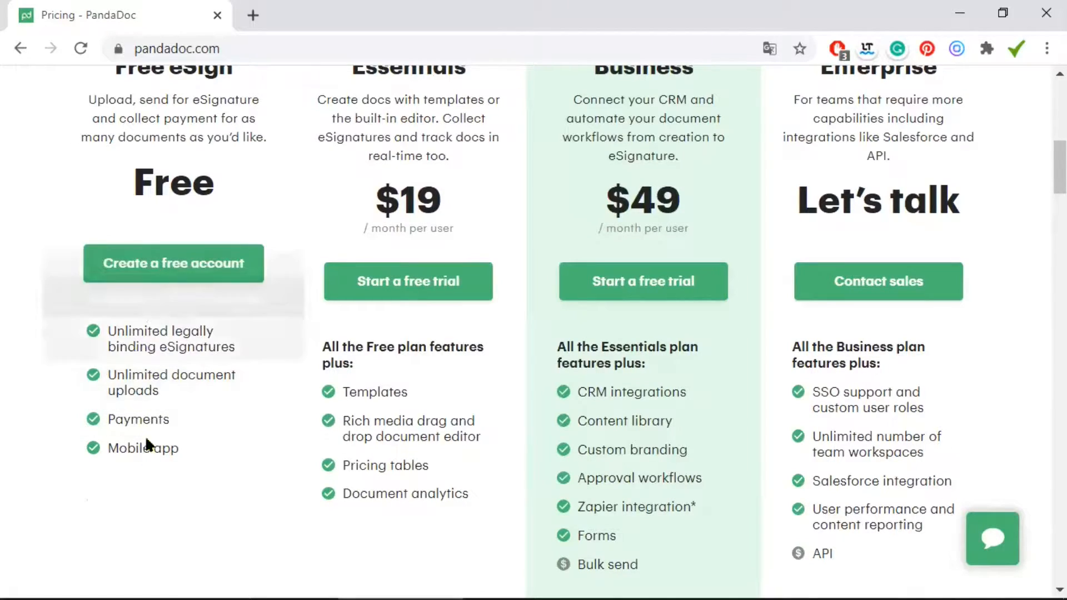
pyautogui.click(189, 268)
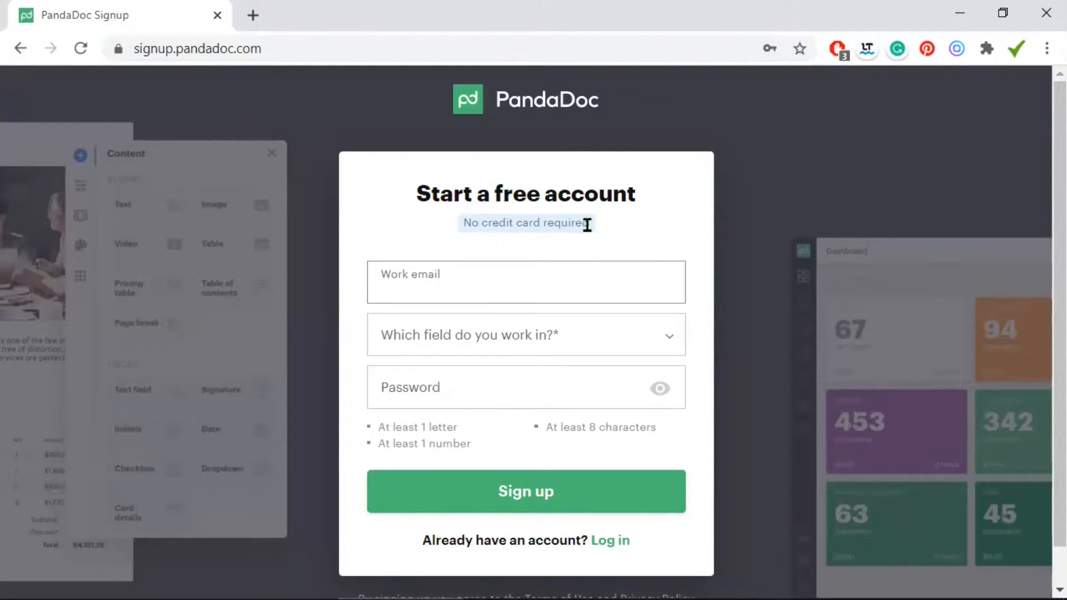
# Look over the Work email and work-field signup options, then log into the existing account instead
pyautogui.click(639, 276)
pyautogui.click(670, 339)
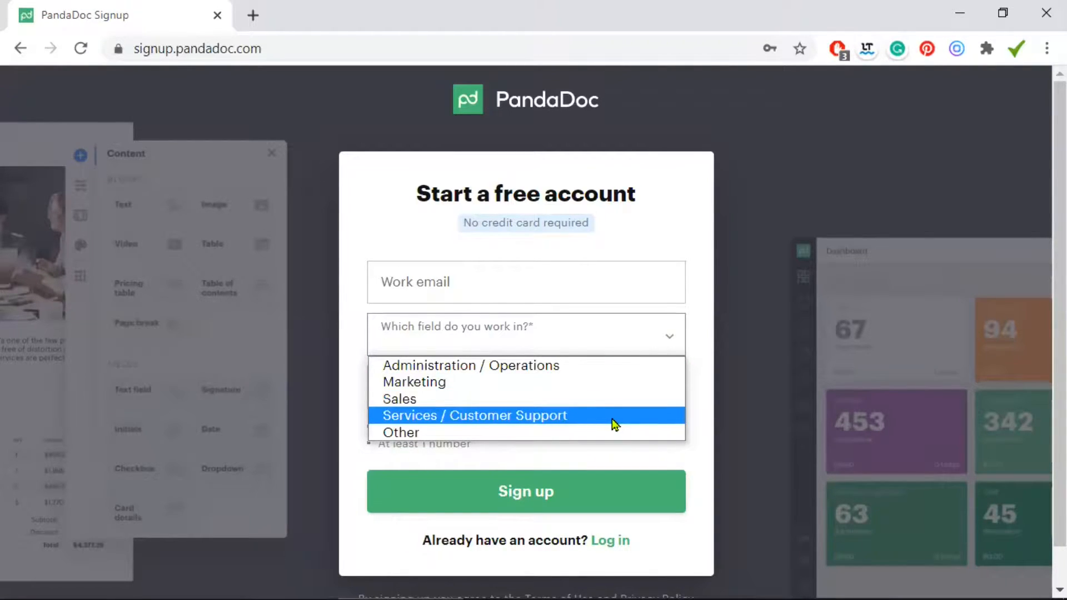
pyautogui.click(698, 350)
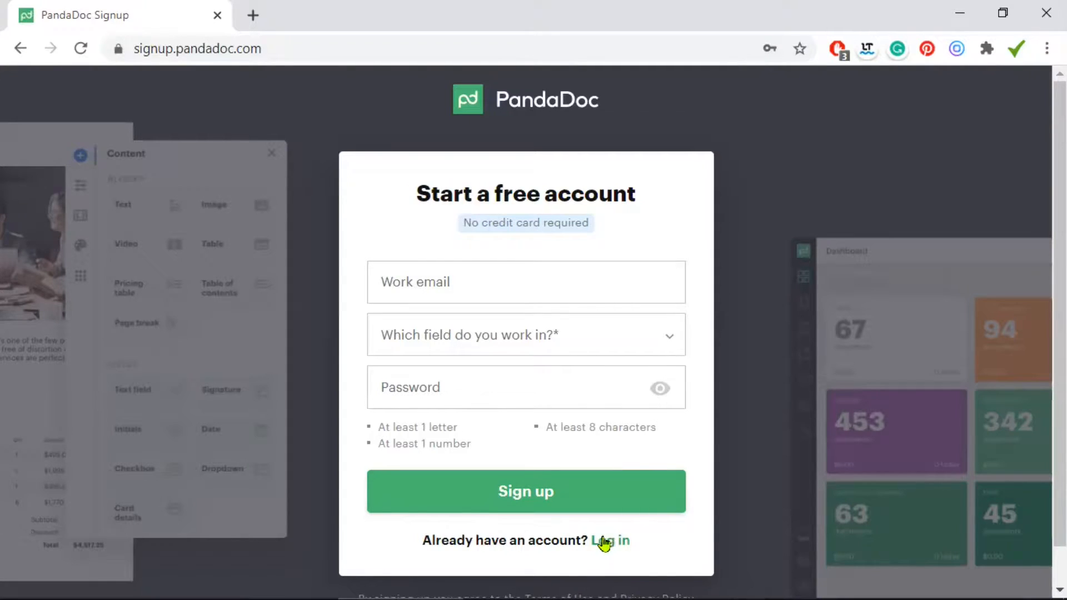
pyautogui.click(610, 542)
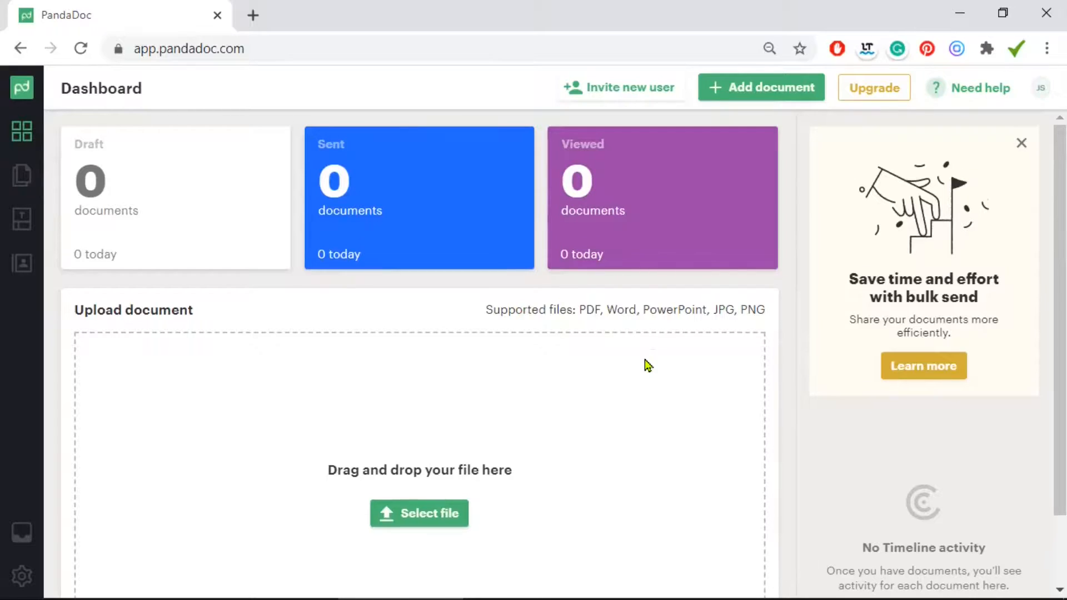
# Scroll down the Dashboard and upload the ApplicationForm_fillable file
pyautogui.scroll(-1, 647, 365)
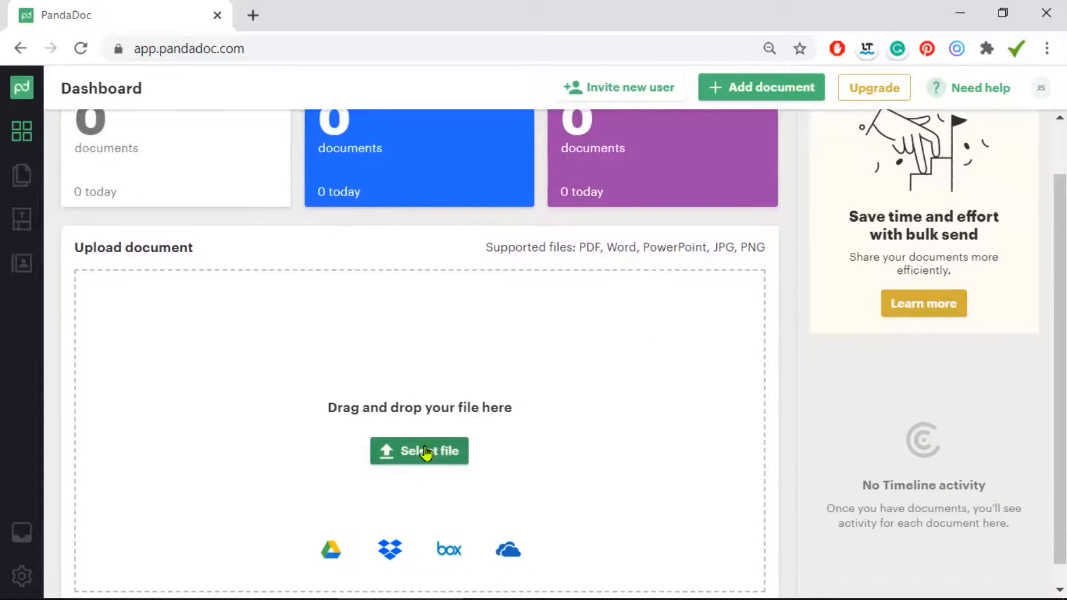
pyautogui.scroll(-1, 549, 434)
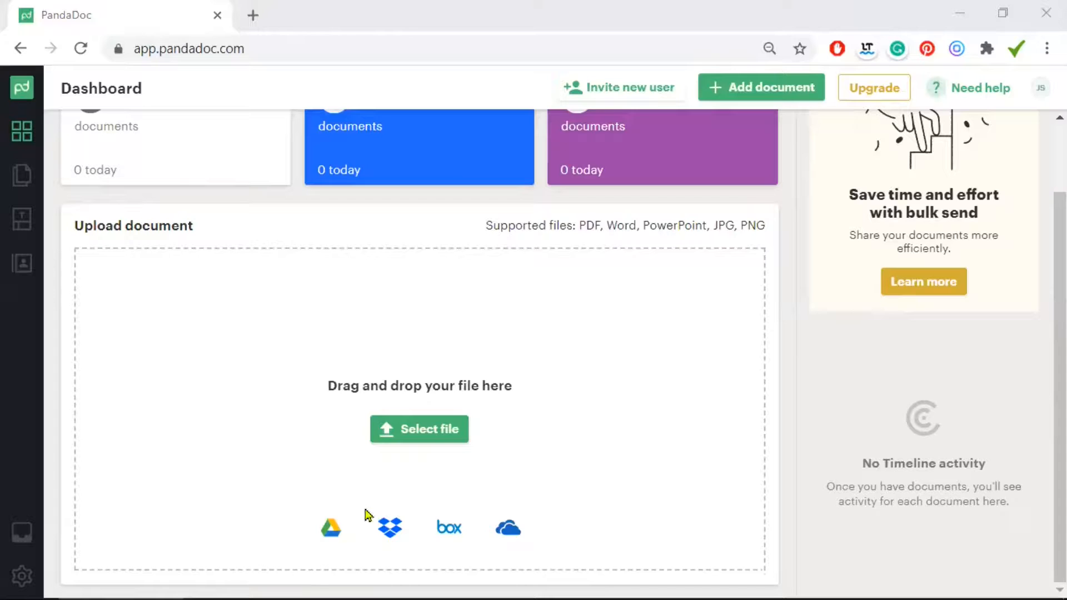
pyautogui.click(422, 426)
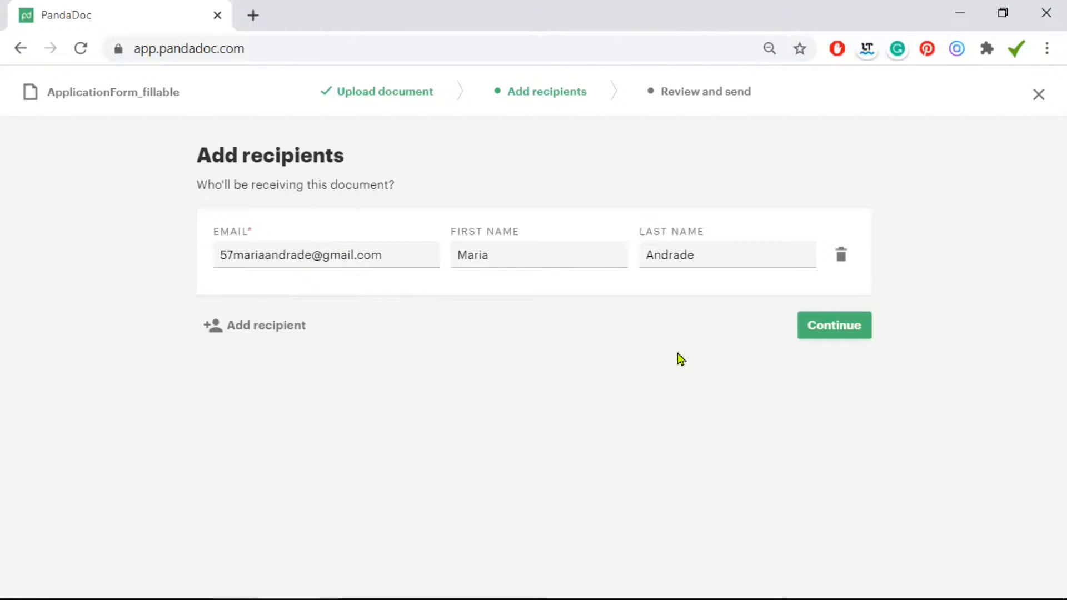
# Confirm the student's email, first and last name as recipient and continue to the editor
pyautogui.click(841, 326)
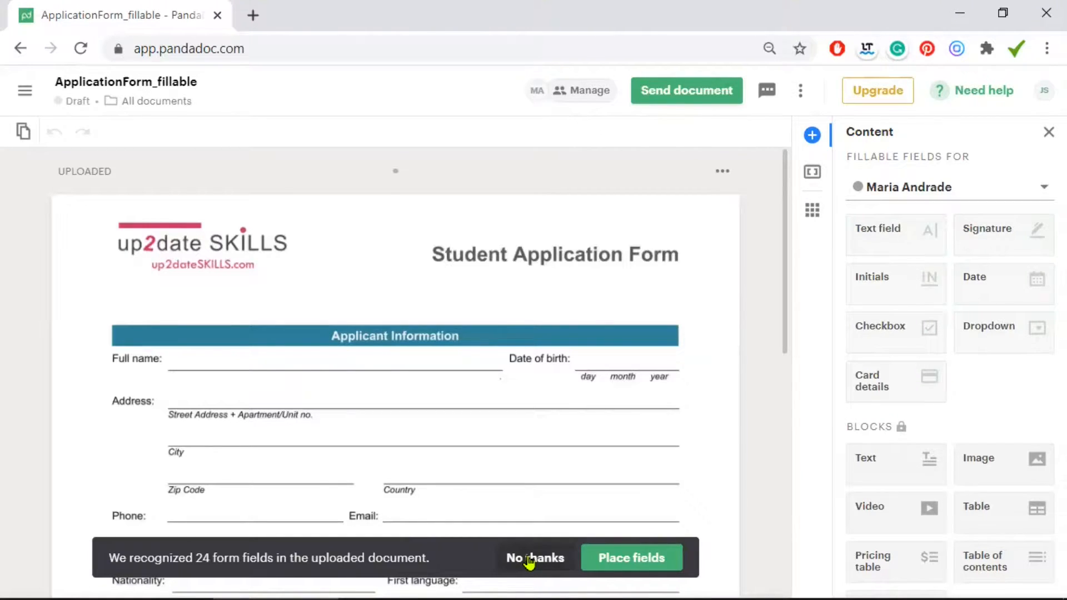
# Accept the banner's offer to place all 24 recognized form fields
pyautogui.click(641, 564)
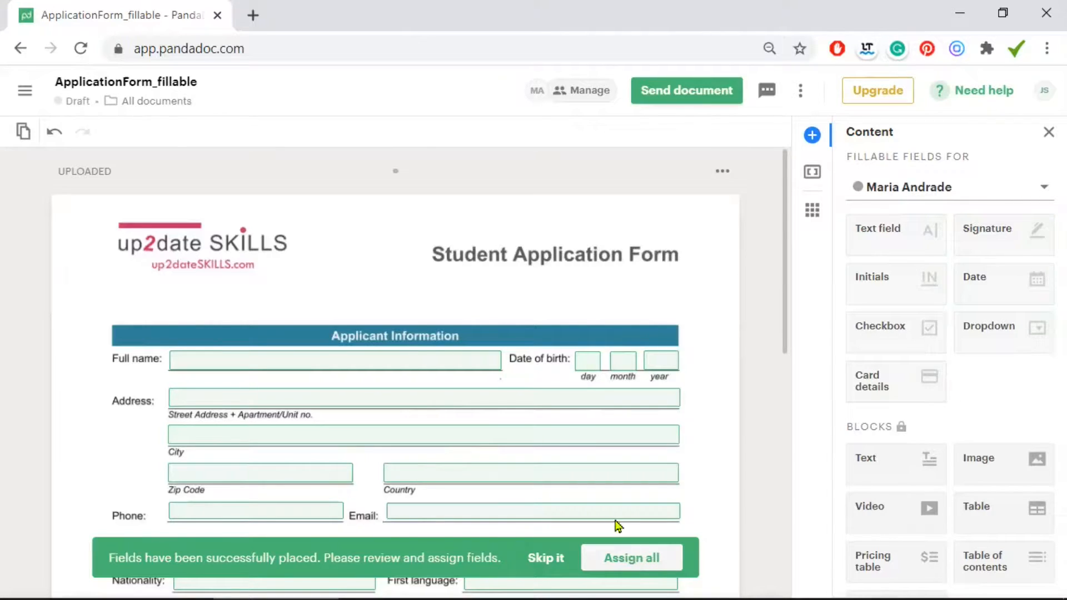
# Assign all 24 remaining fields to the student as recipient
pyautogui.click(644, 562)
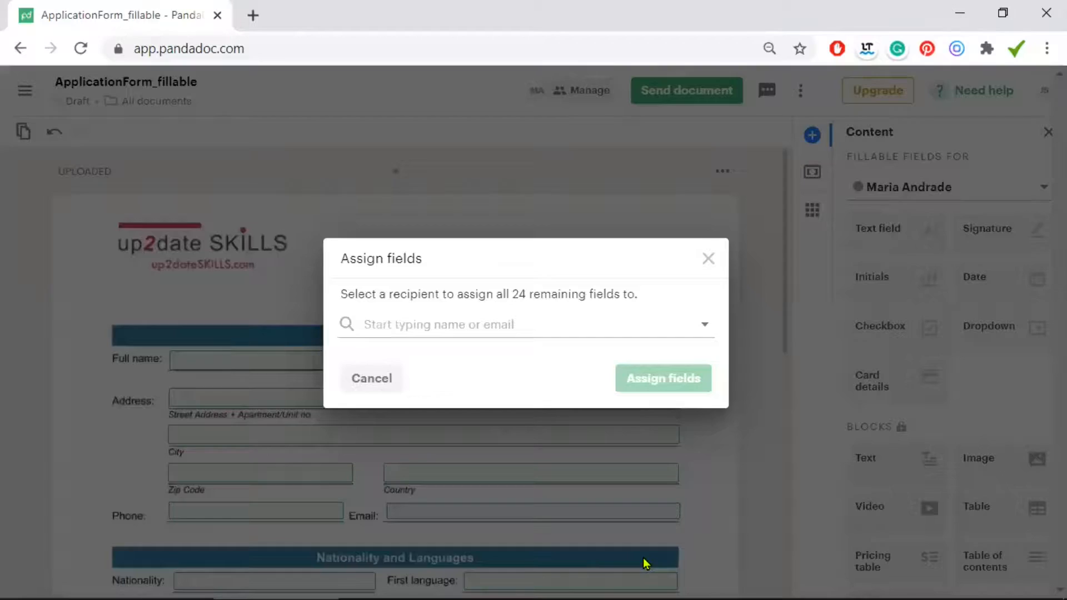
pyautogui.click(466, 326)
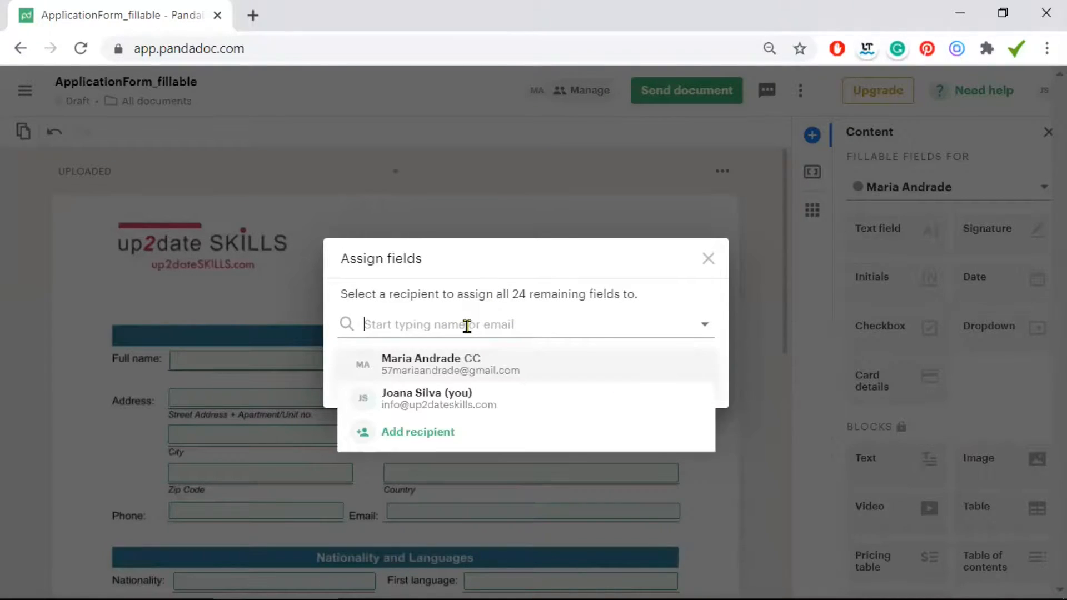
pyautogui.click(431, 366)
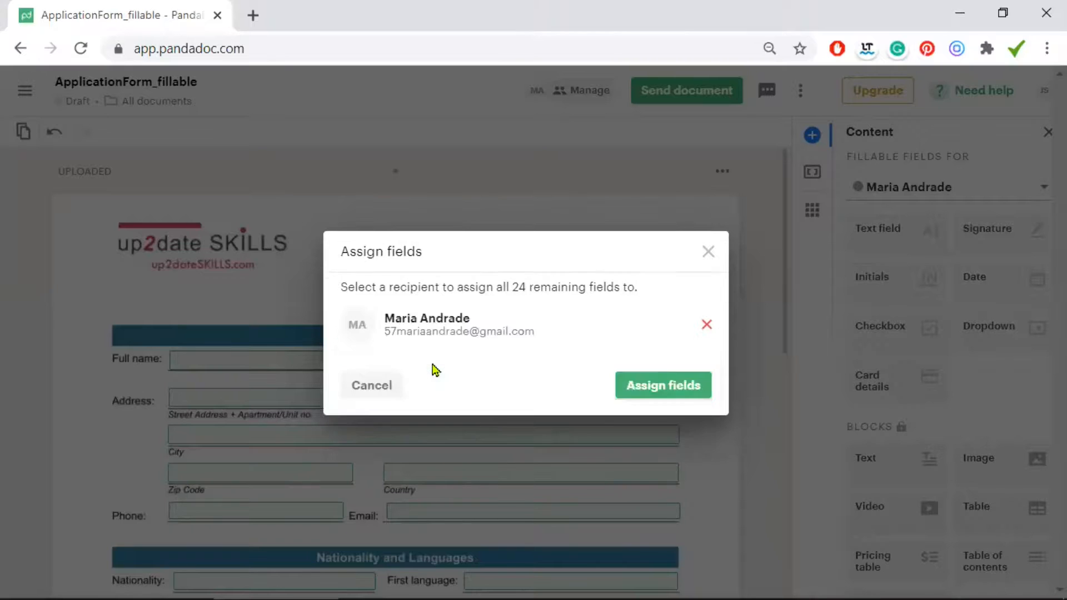
pyautogui.click(649, 386)
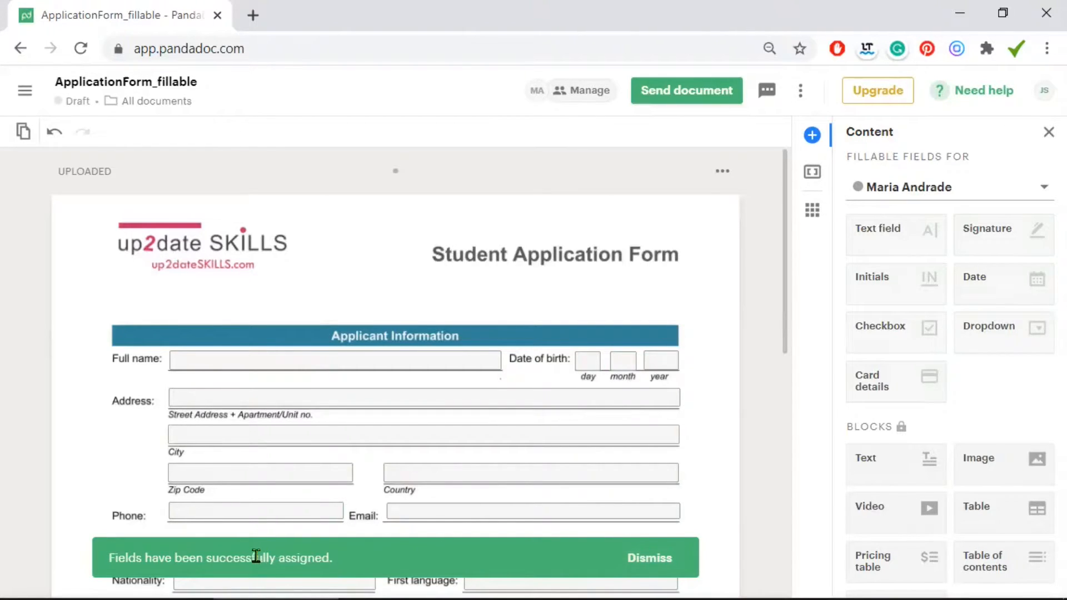
pyautogui.click(651, 558)
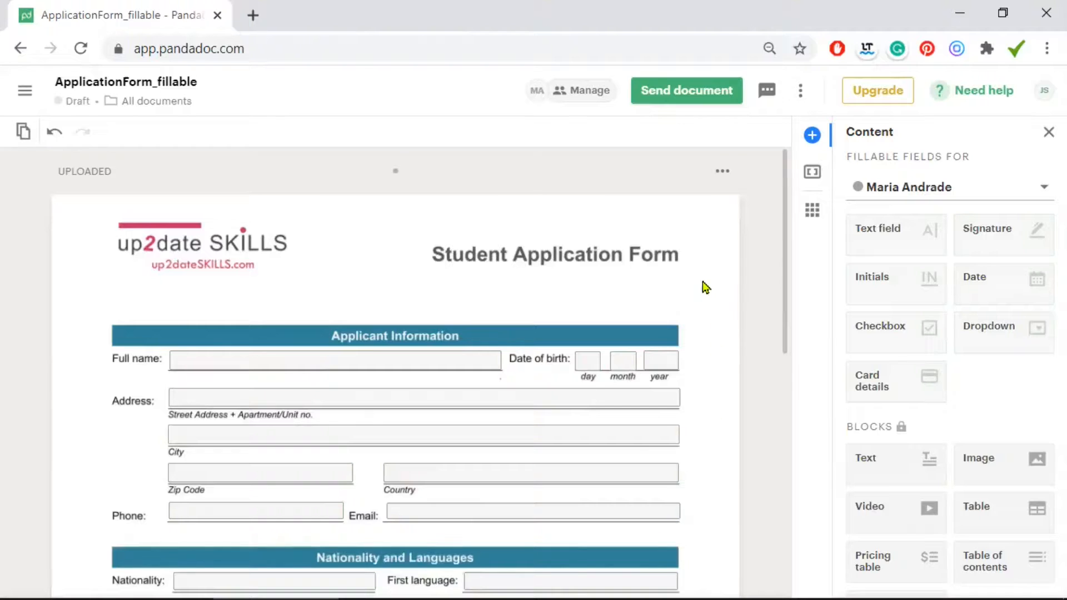
pyautogui.scroll(-1, 701, 282)
pyautogui.scroll(-2, 702, 284)
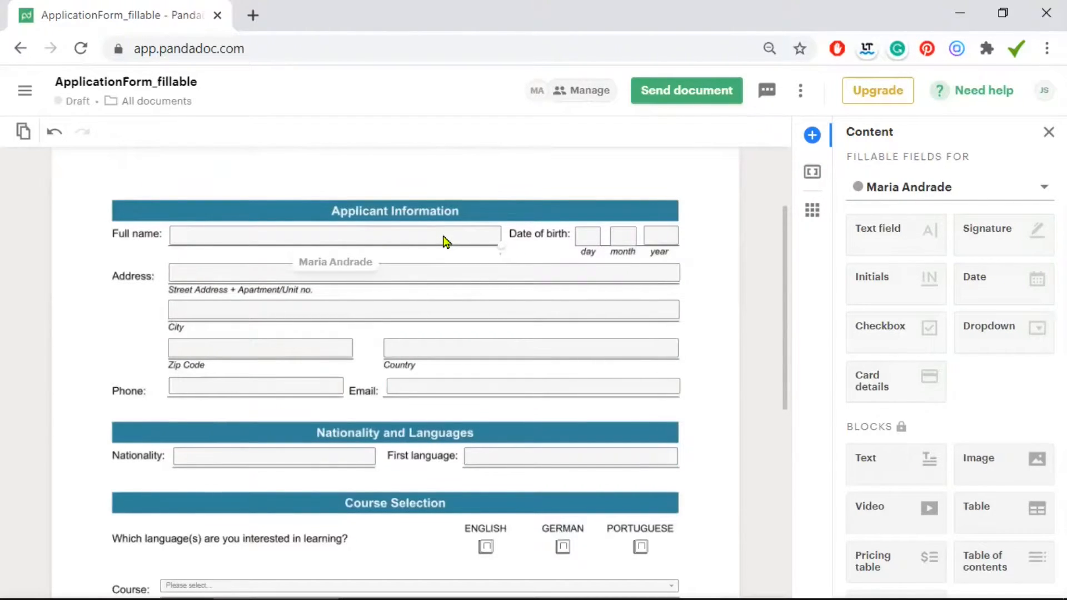
pyautogui.click(443, 236)
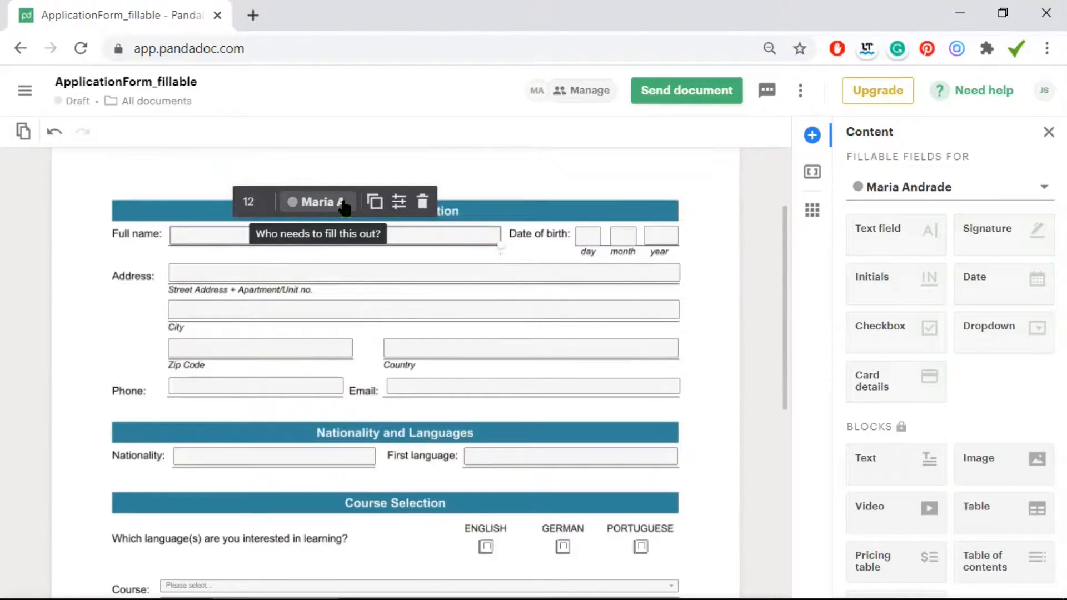
pyautogui.click(375, 201)
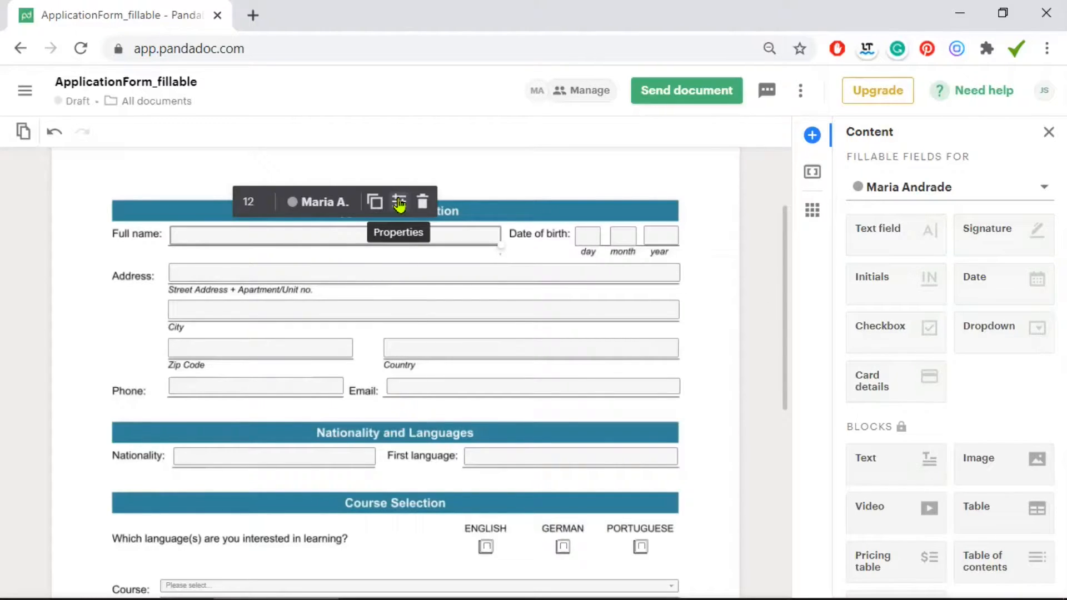
# Tick Required and Multiline text in the Full name field's properties, then deselect it
pyautogui.click(400, 204)
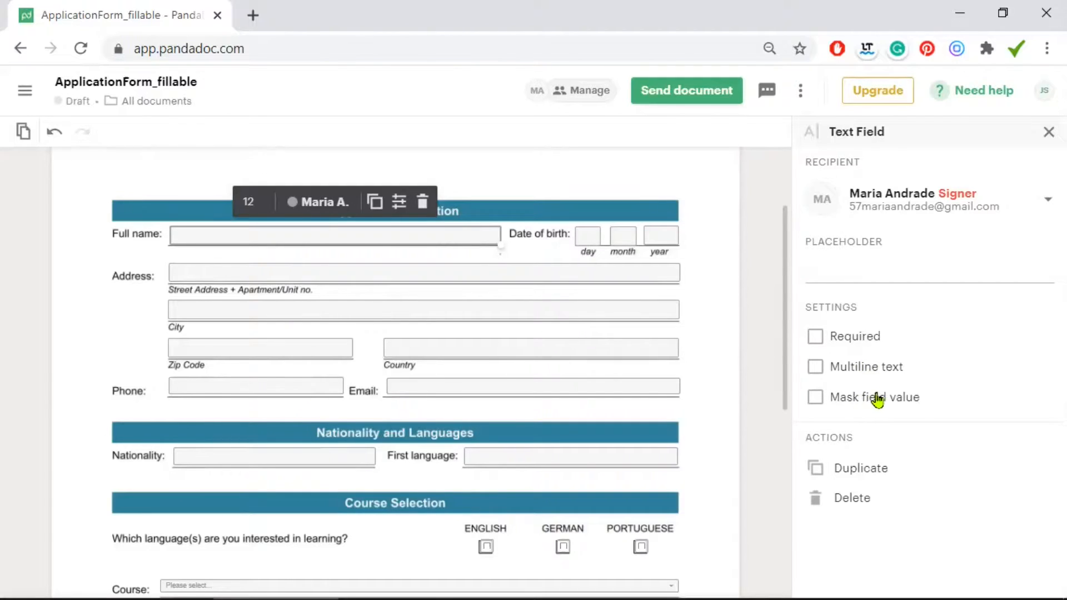
pyautogui.click(817, 338)
pyautogui.click(815, 368)
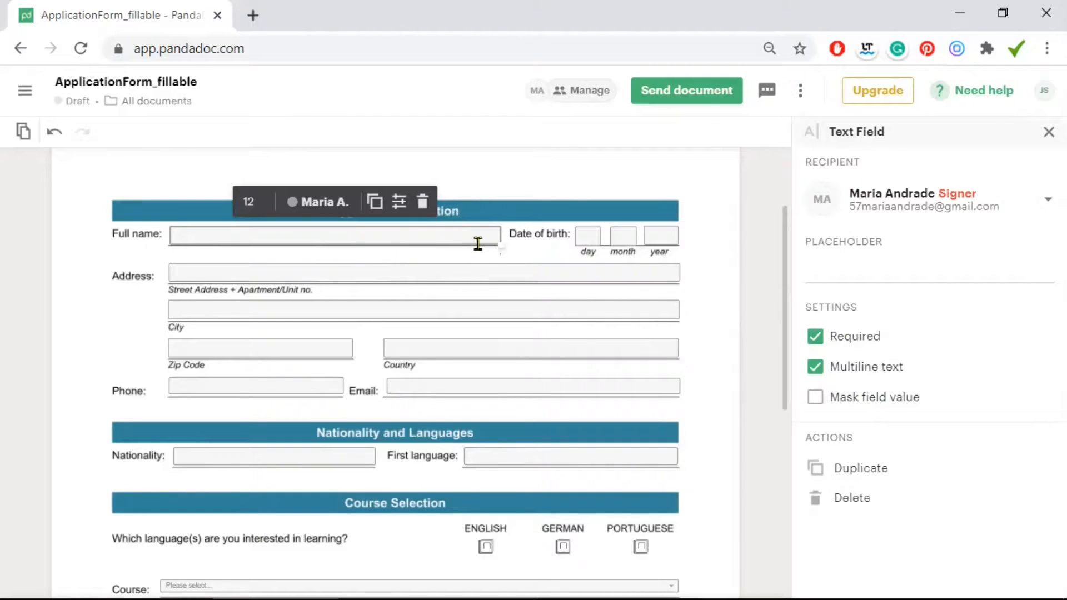
pyautogui.click(532, 254)
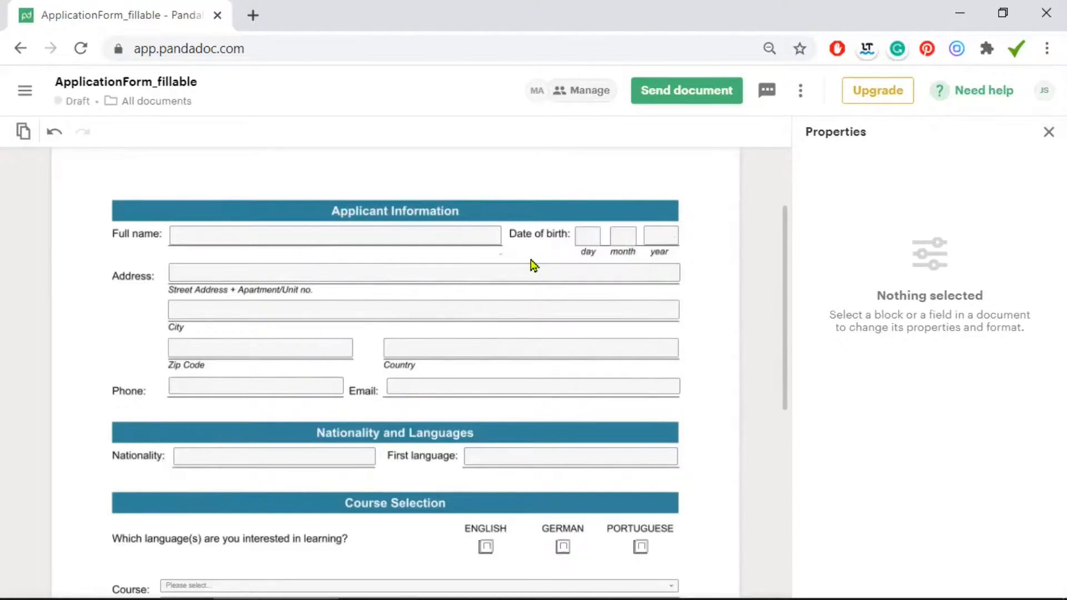
# Delete the day, month and year boxes beside Date of birth
pyautogui.click(582, 240)
pyautogui.press('Delete')
pyautogui.click(621, 236)
pyautogui.press('Delete')
pyautogui.click(662, 241)
pyautogui.press('Delete')
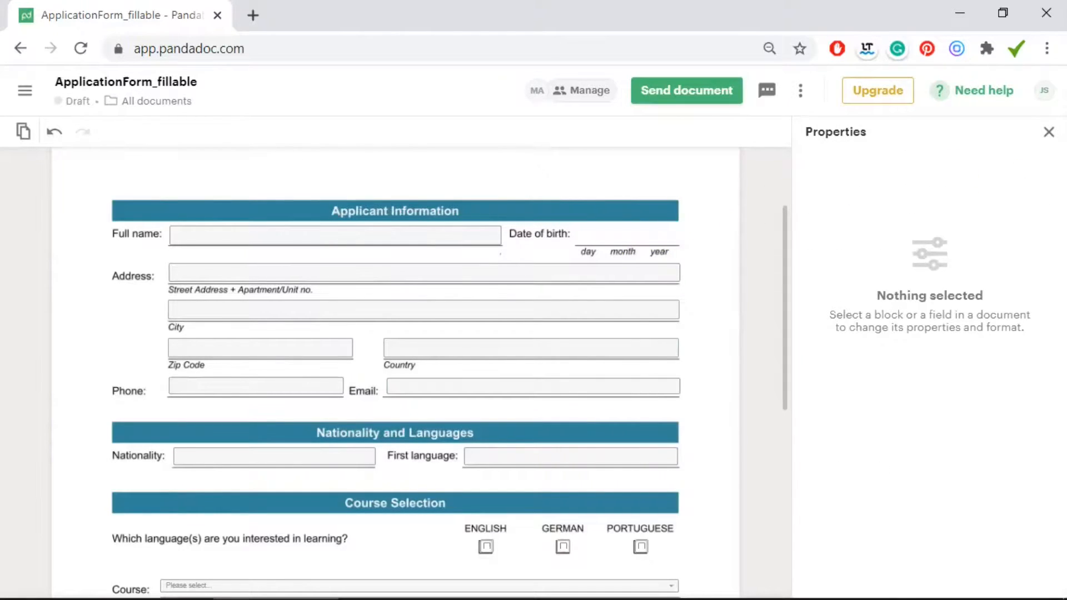
# Place a date field on the Date of birth line and resize it to fit
pyautogui.click(1048, 132)
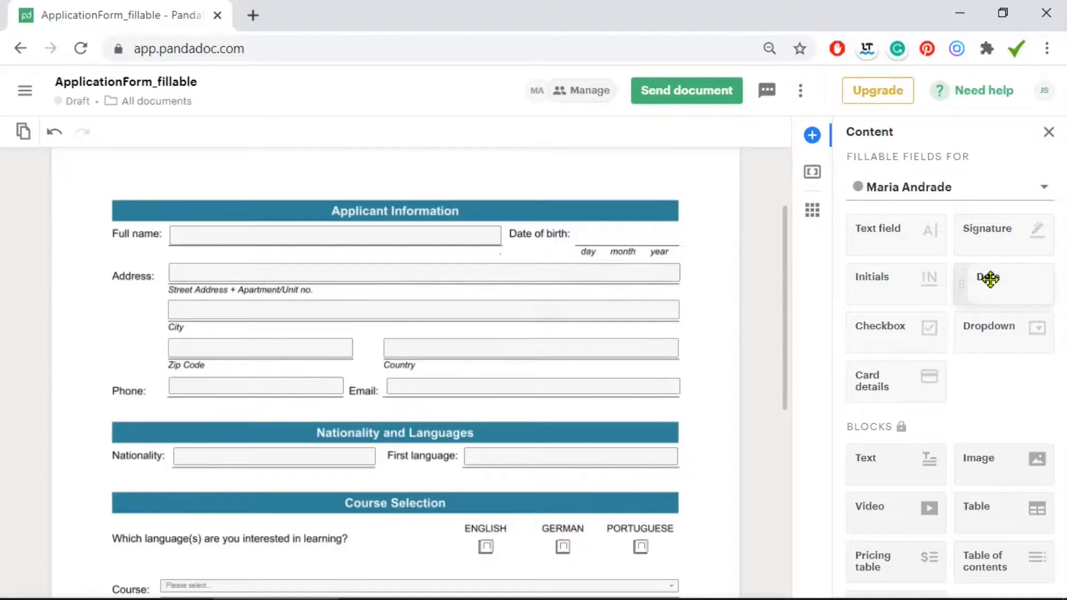
pyautogui.moveTo(989, 279); pyautogui.dragTo(139, 361)
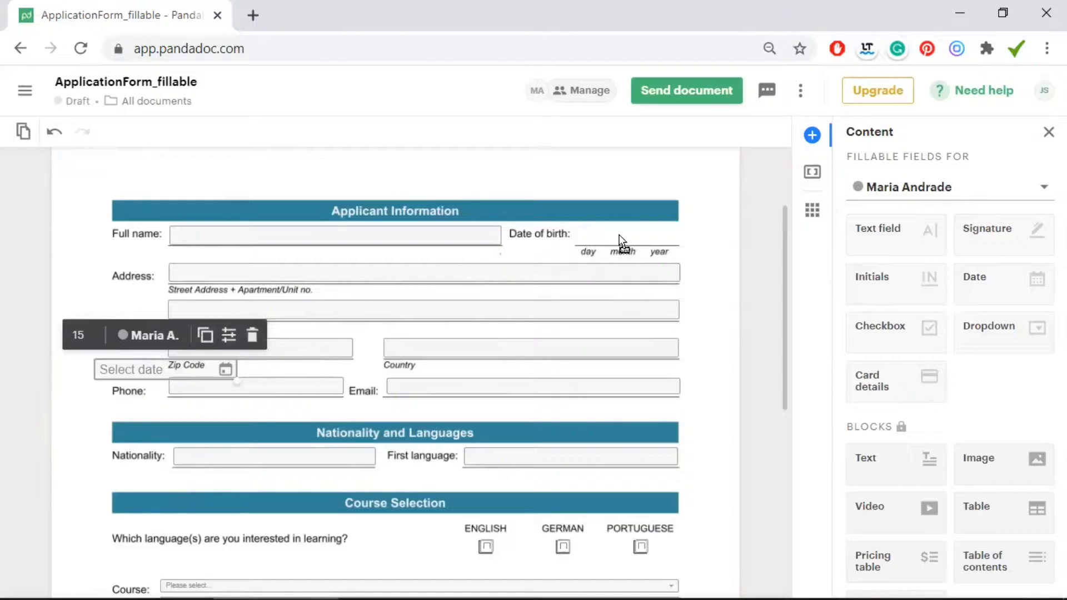
pyautogui.moveTo(614, 232); pyautogui.dragTo(622, 240)
pyautogui.moveTo(718, 249); pyautogui.dragTo(680, 248)
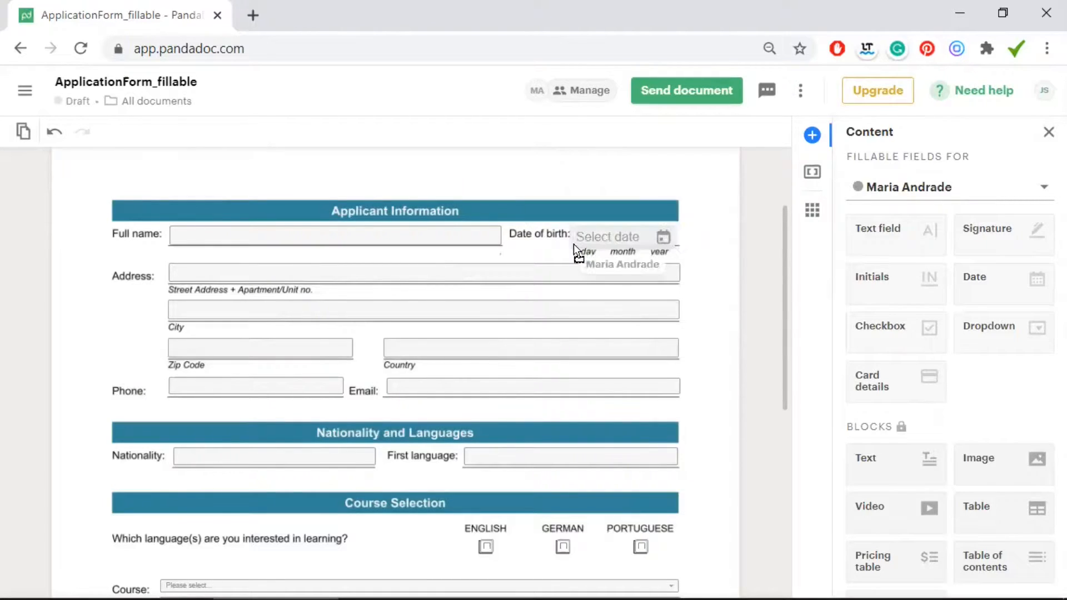
pyautogui.moveTo(573, 245); pyautogui.dragTo(570, 244)
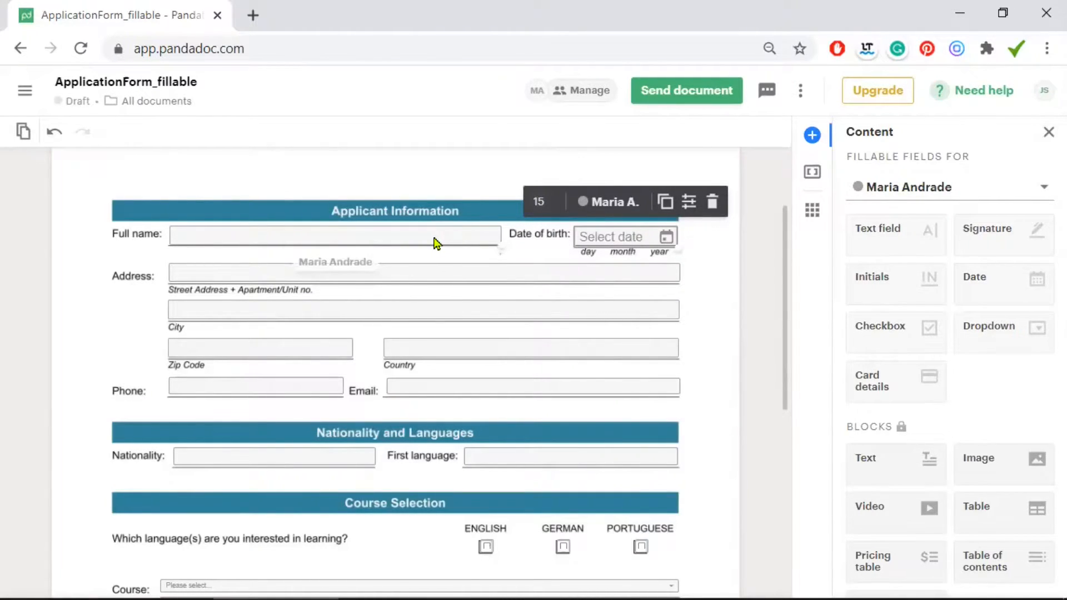
# Set the date field's font size to 12
pyautogui.click(333, 236)
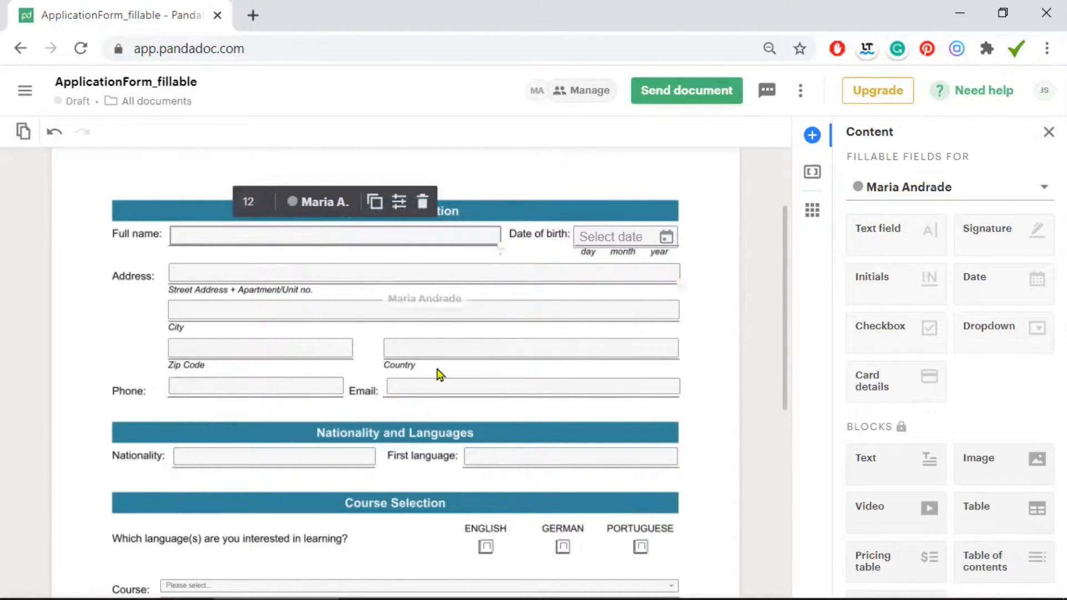
pyautogui.click(600, 234)
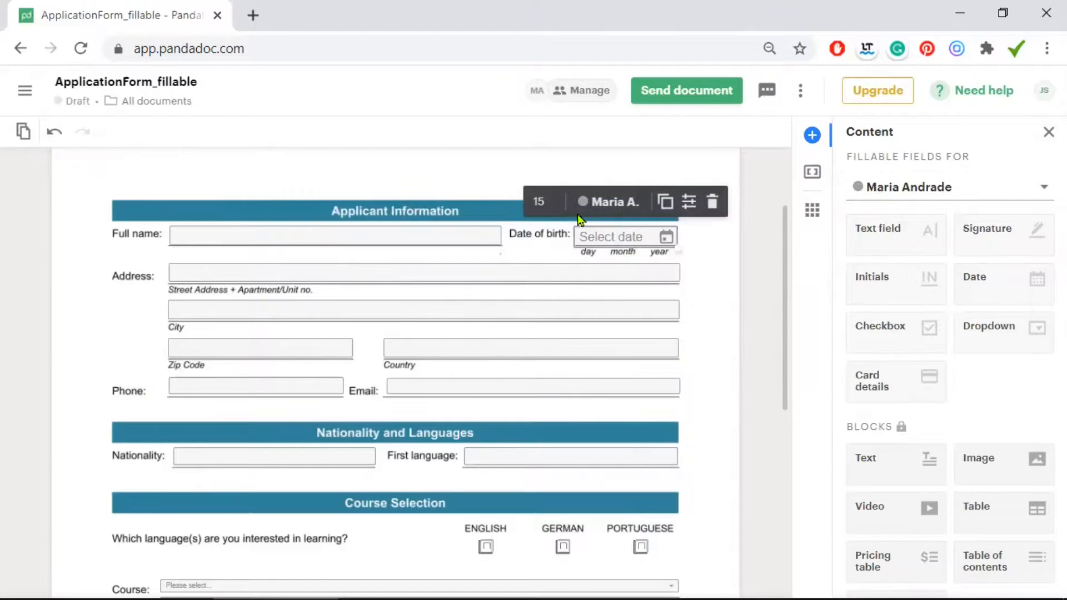
pyautogui.click(538, 201)
pyautogui.click(550, 355)
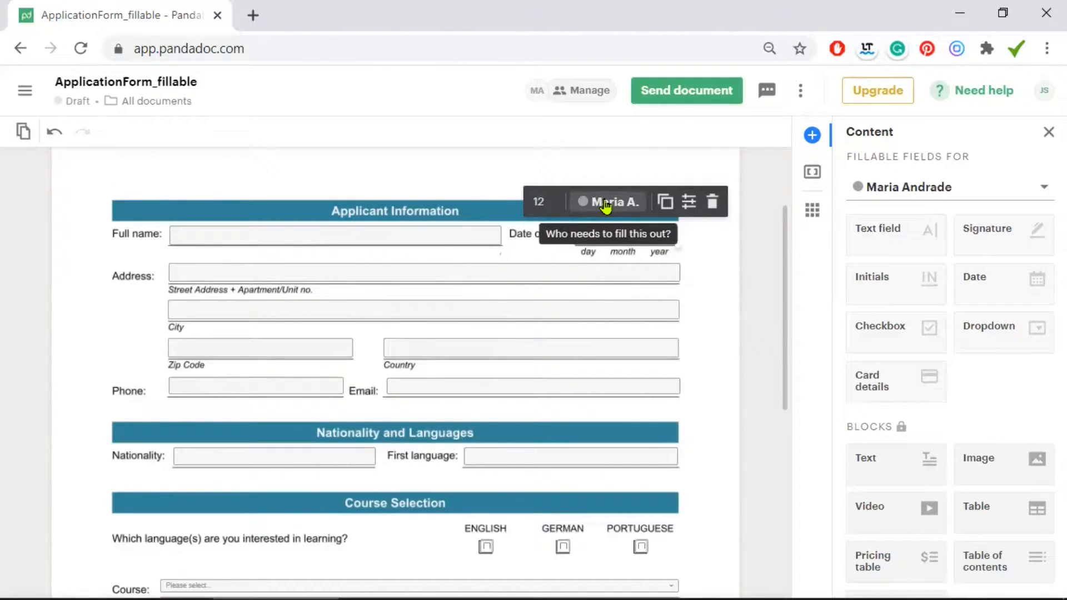
pyautogui.click(665, 203)
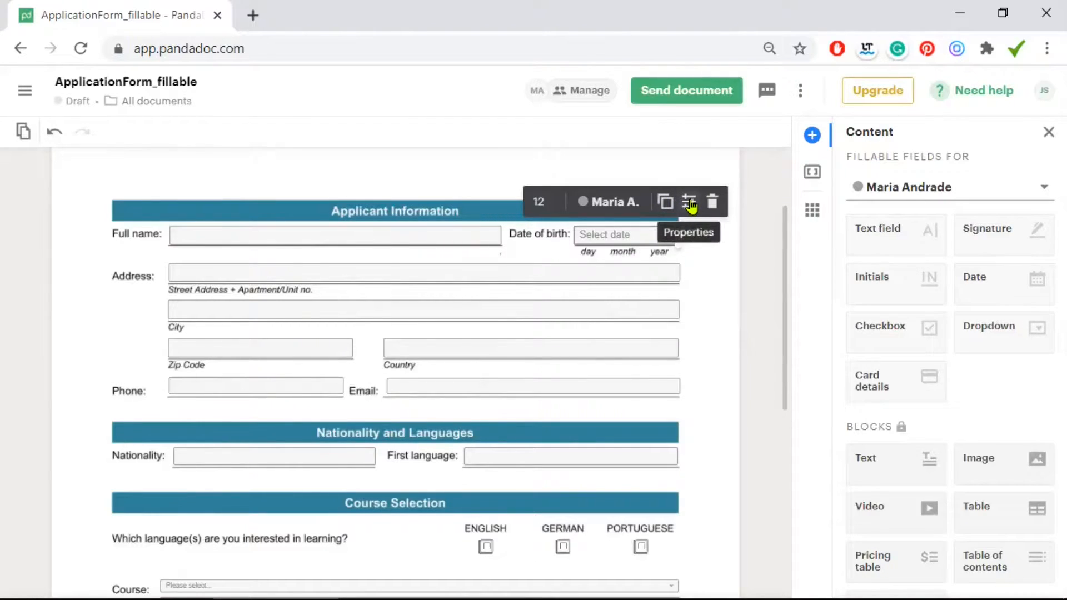
# Give the Date of birth field the DD / MM / YYYY format and restrict it to past dates
pyautogui.click(690, 205)
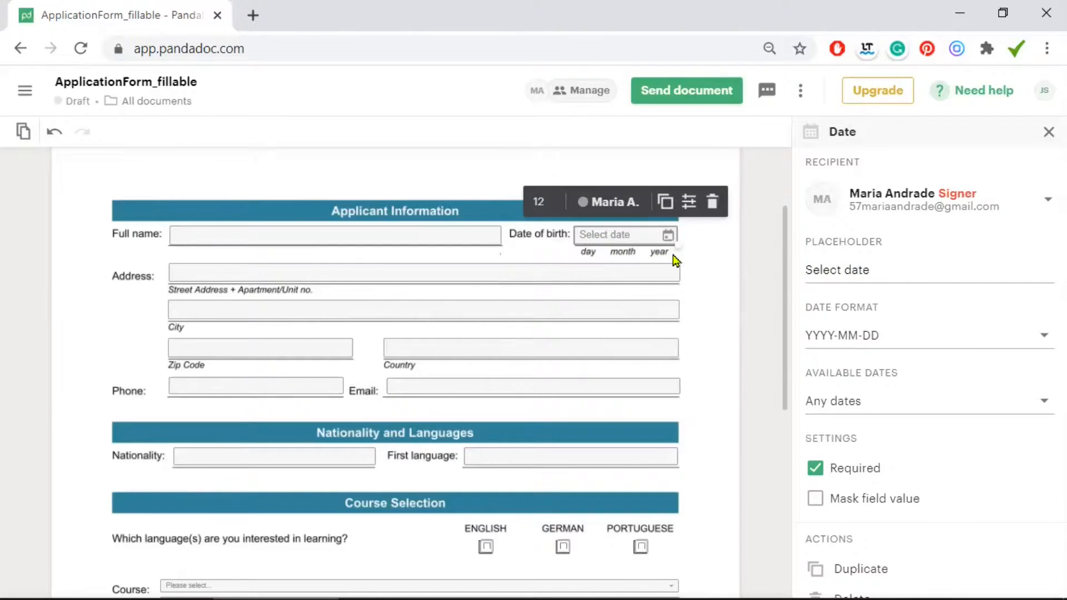
pyautogui.click(855, 343)
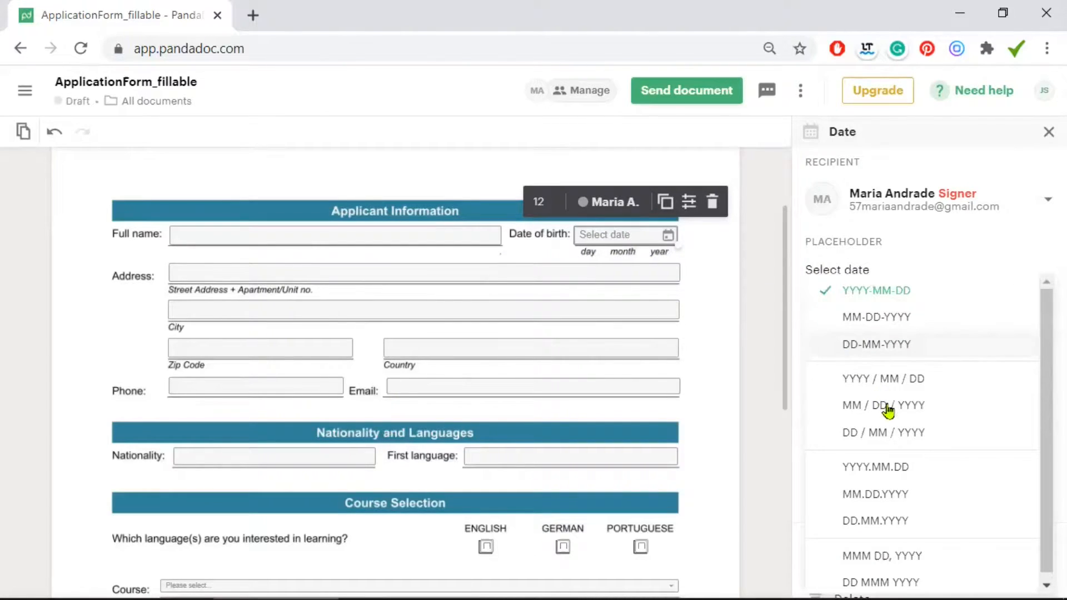
pyautogui.click(893, 436)
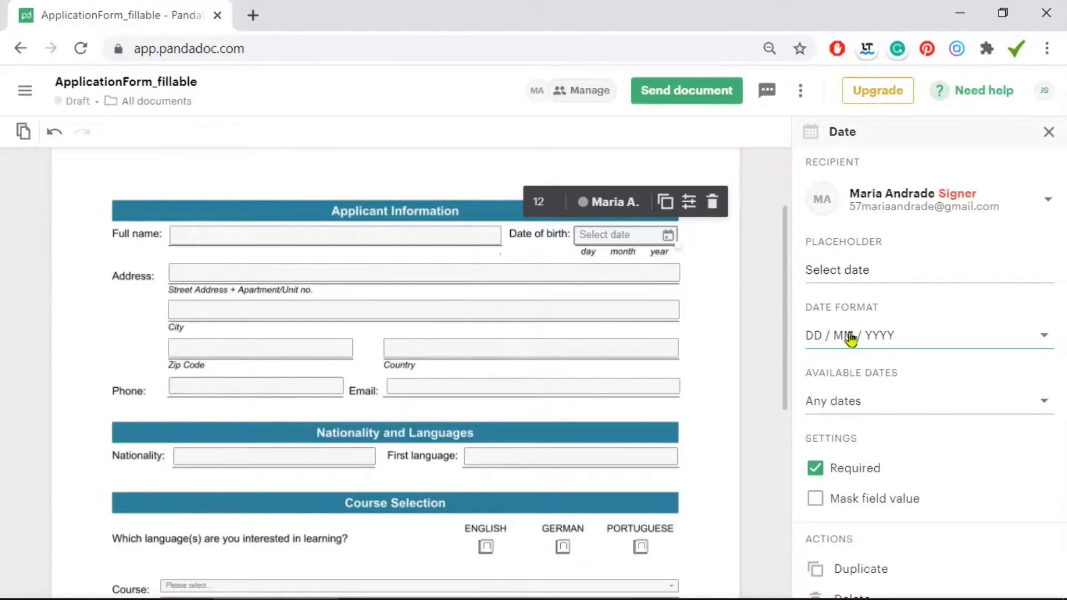
pyautogui.scroll(-1, 806, 328)
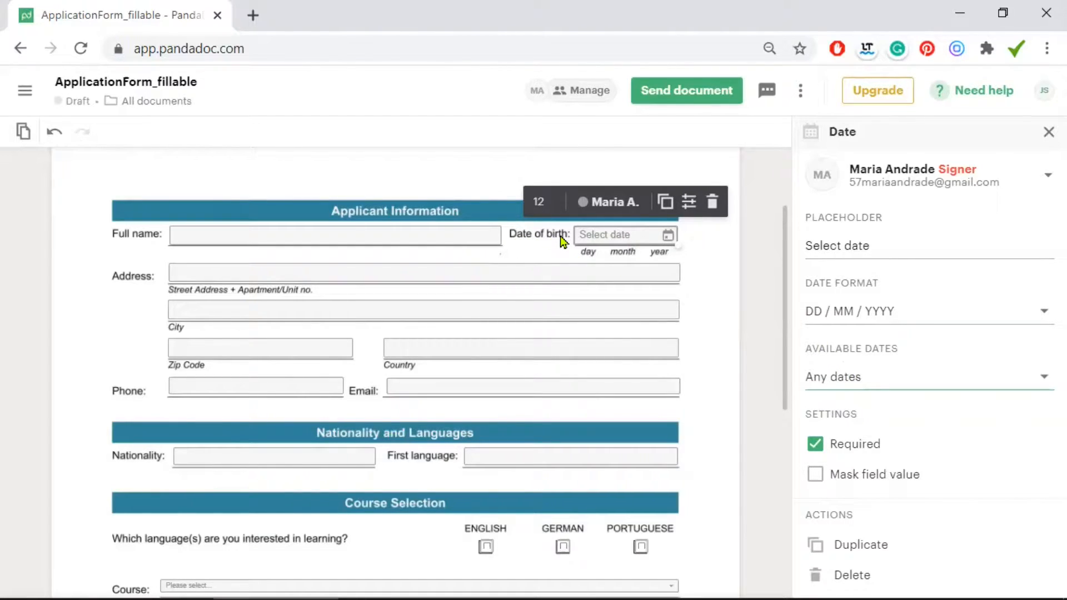
pyautogui.click(852, 378)
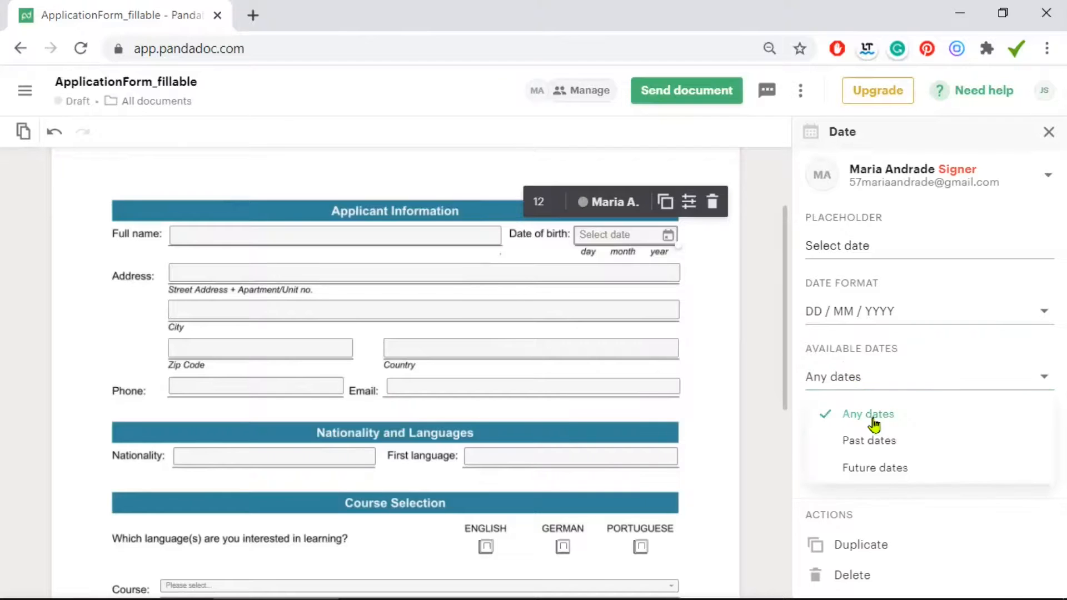
pyautogui.click(896, 442)
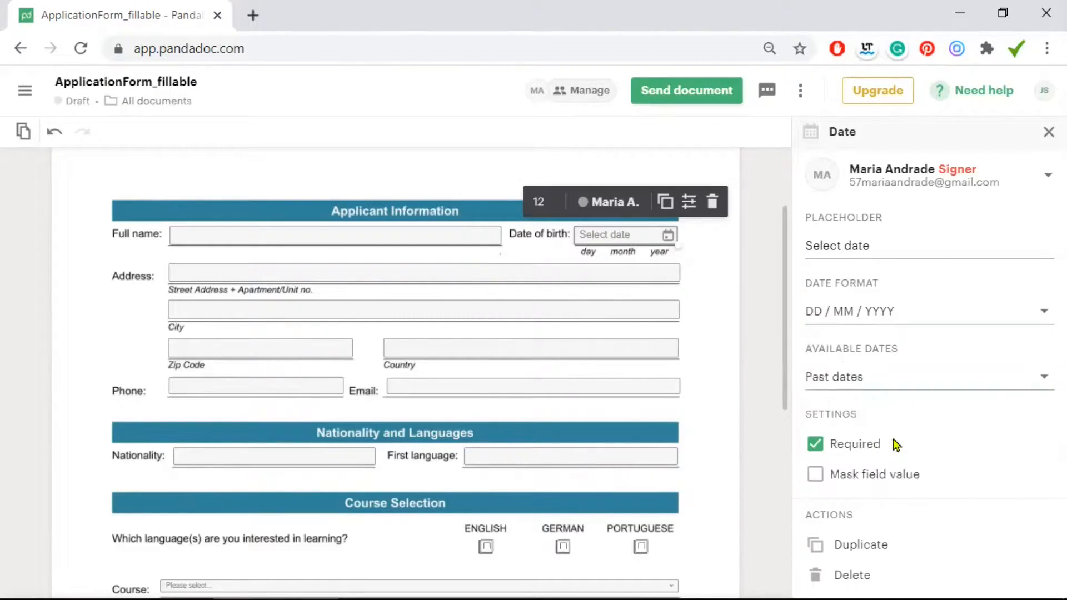
pyautogui.click(859, 384)
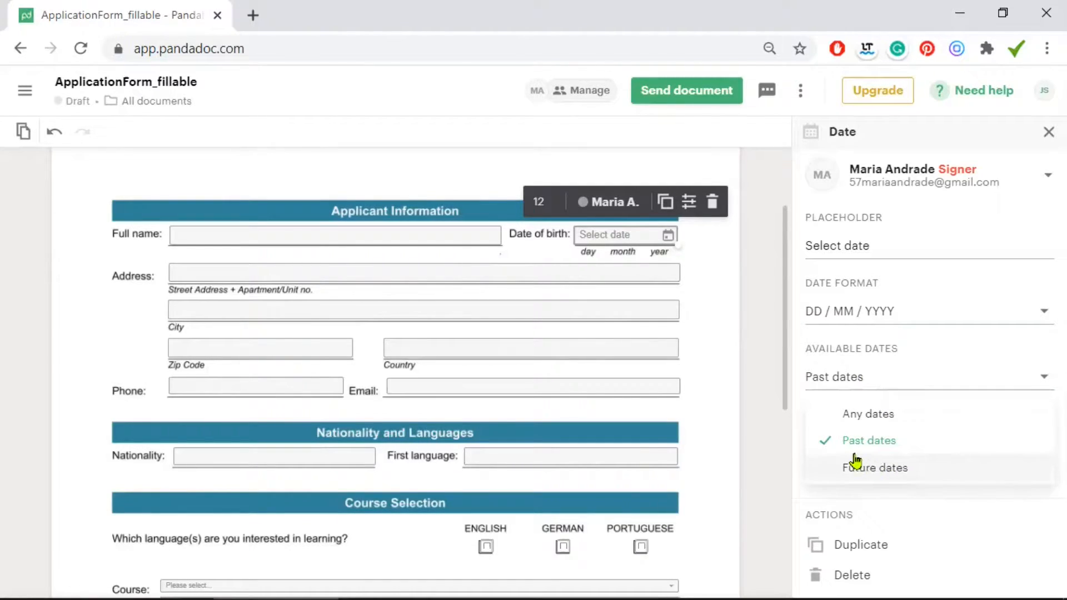
# Narrow the Address field slightly and tick Required on the Address, City and Zip Code fields
pyautogui.click(715, 305)
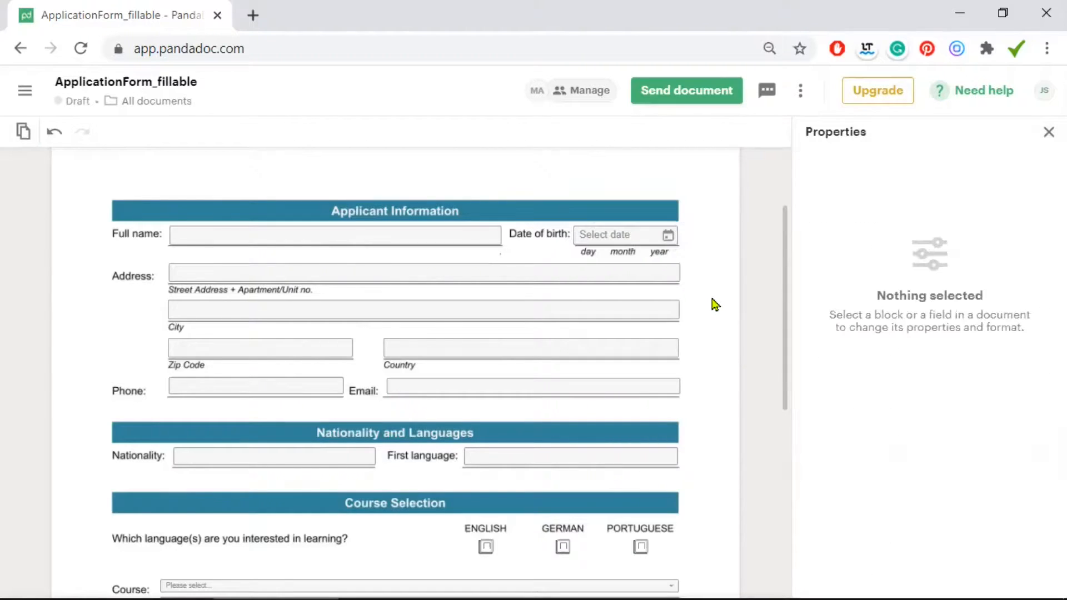
pyautogui.click(573, 272)
pyautogui.moveTo(677, 284)
pyautogui.mouseDown()
pyautogui.moveTo(670, 279)
pyautogui.moveTo(679, 281)
pyautogui.mouseUp()
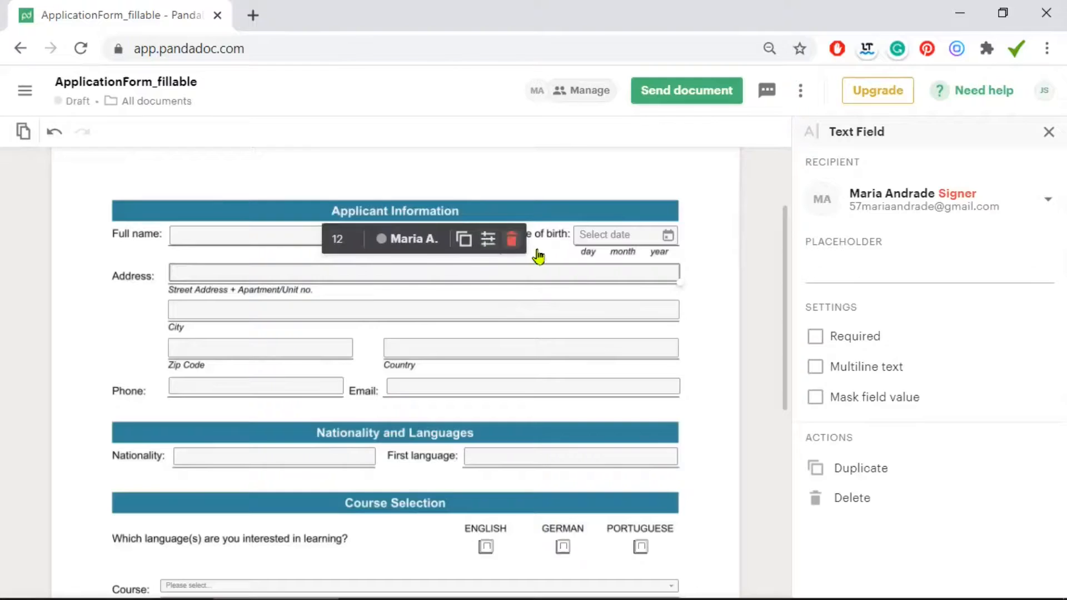
pyautogui.click(814, 337)
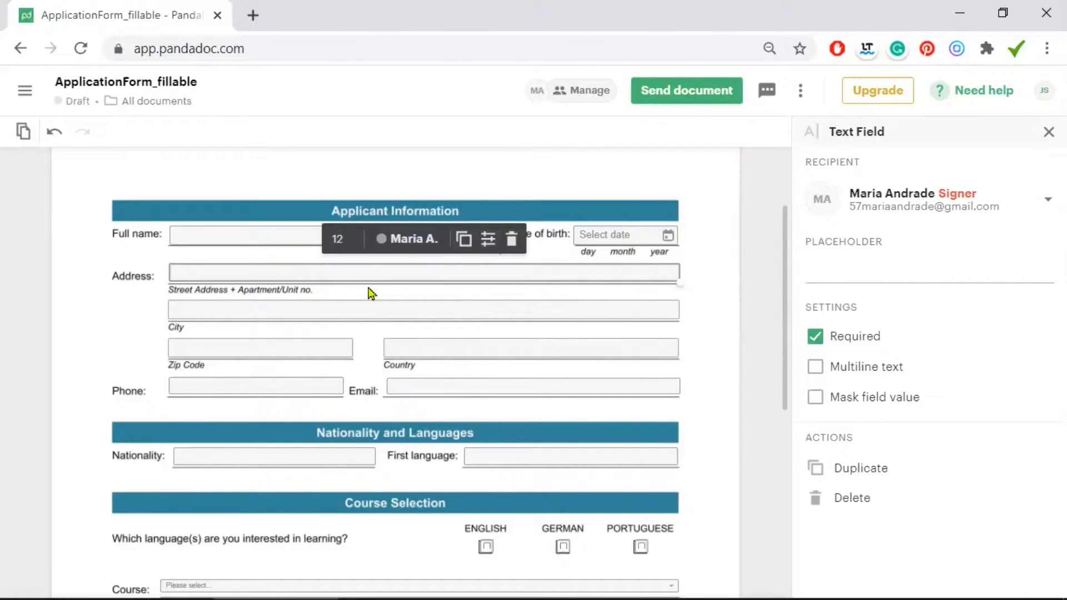
pyautogui.click(305, 307)
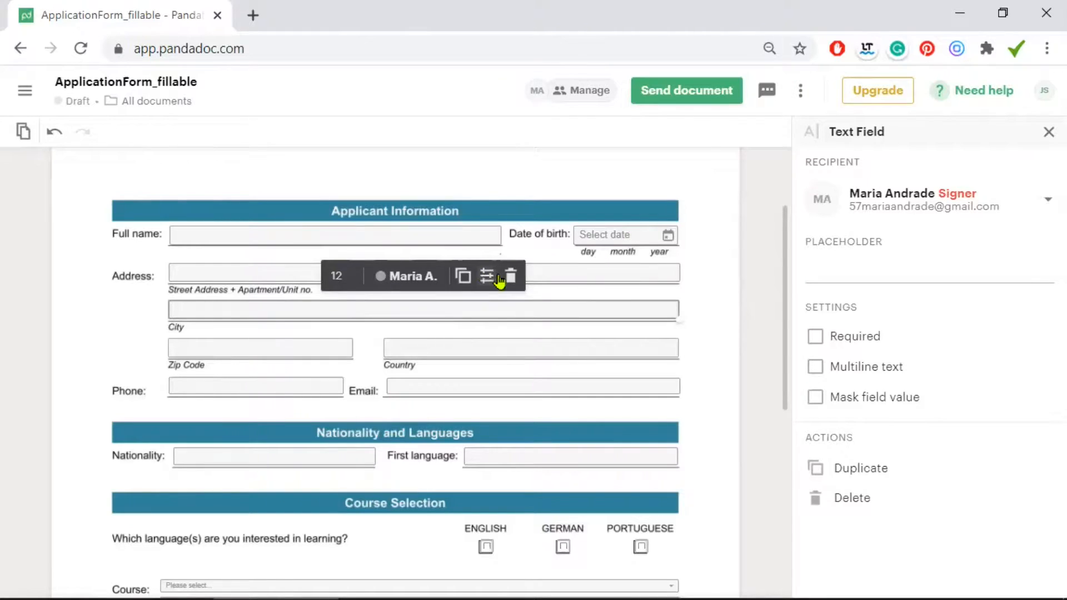
pyautogui.click(814, 336)
pyautogui.click(293, 355)
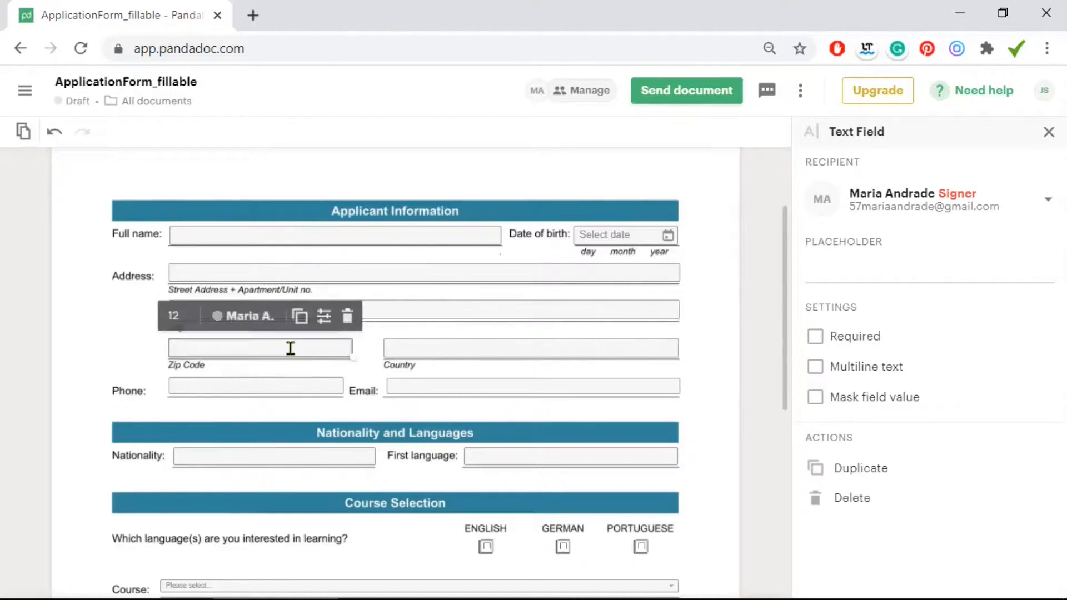
pyautogui.click(815, 336)
pyautogui.click(713, 338)
pyautogui.scroll(-5, 713, 338)
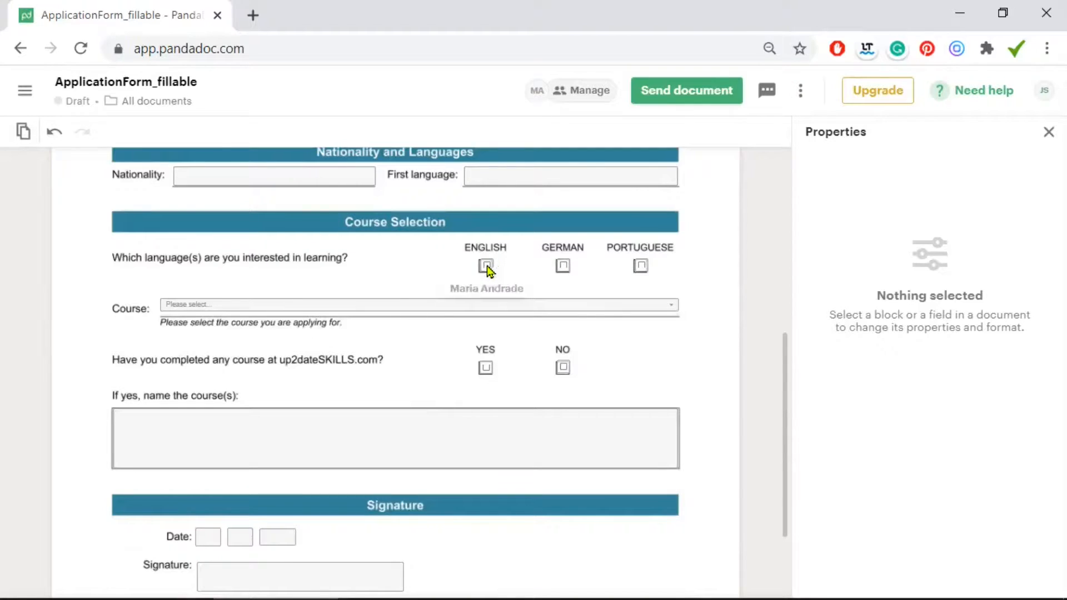
# Enlarge the ENGLISH checkbox and inspect the GERMAN, PORTUGUESE, YES and NO checkboxes
pyautogui.moveTo(489, 268); pyautogui.dragTo(505, 280)
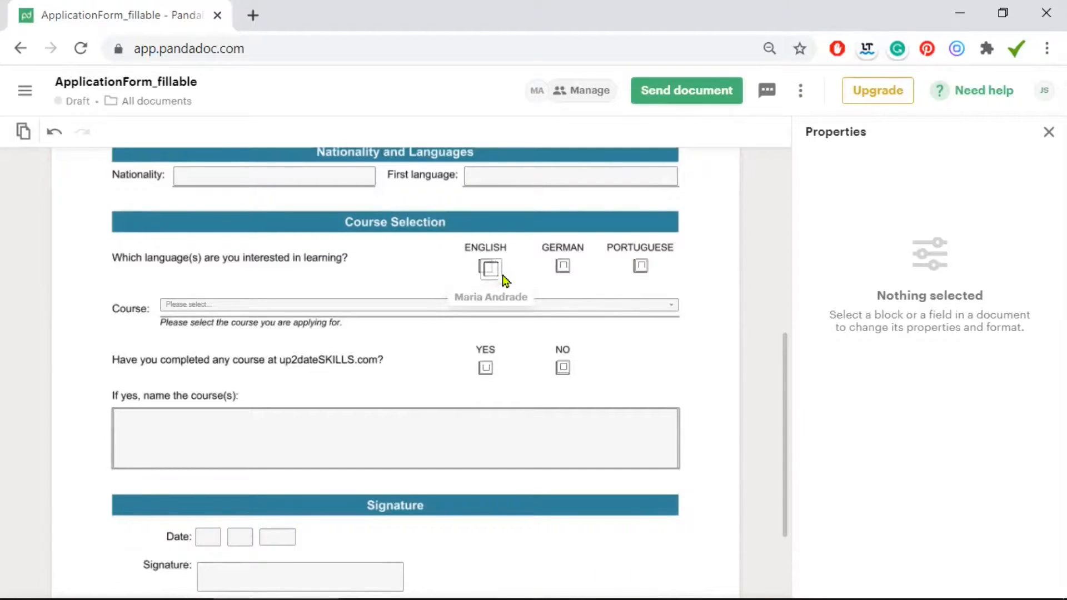
pyautogui.click(487, 271)
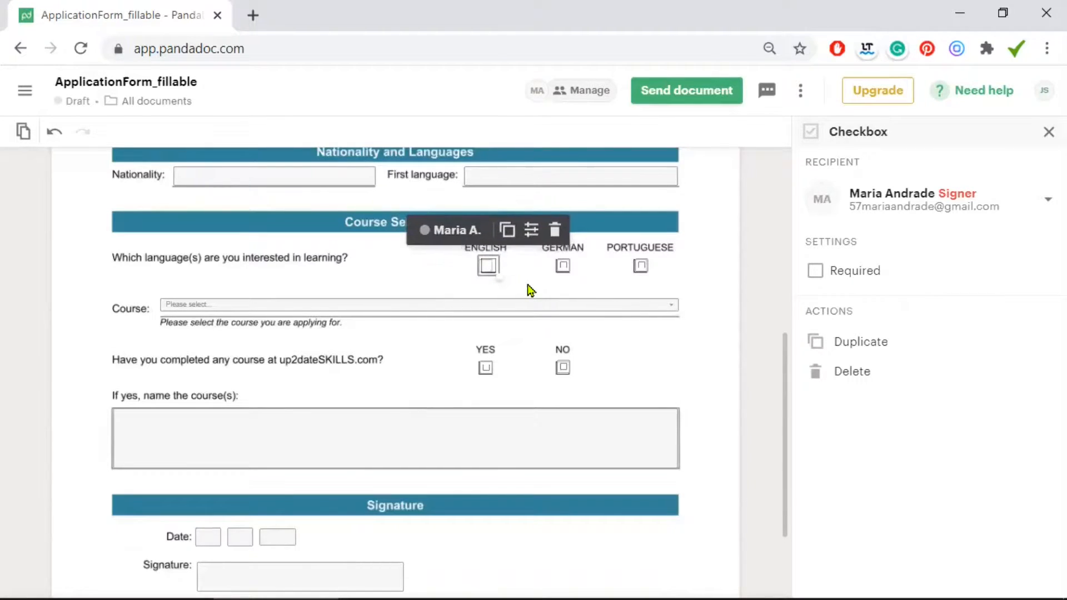
pyautogui.click(562, 268)
pyautogui.click(639, 268)
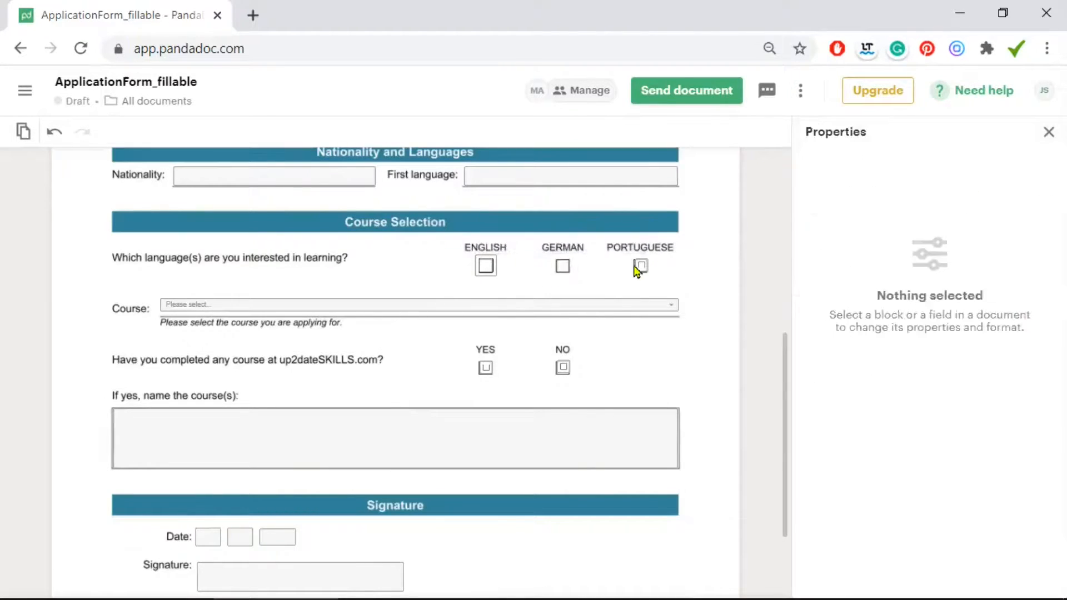
pyautogui.click(562, 368)
pyautogui.click(562, 368)
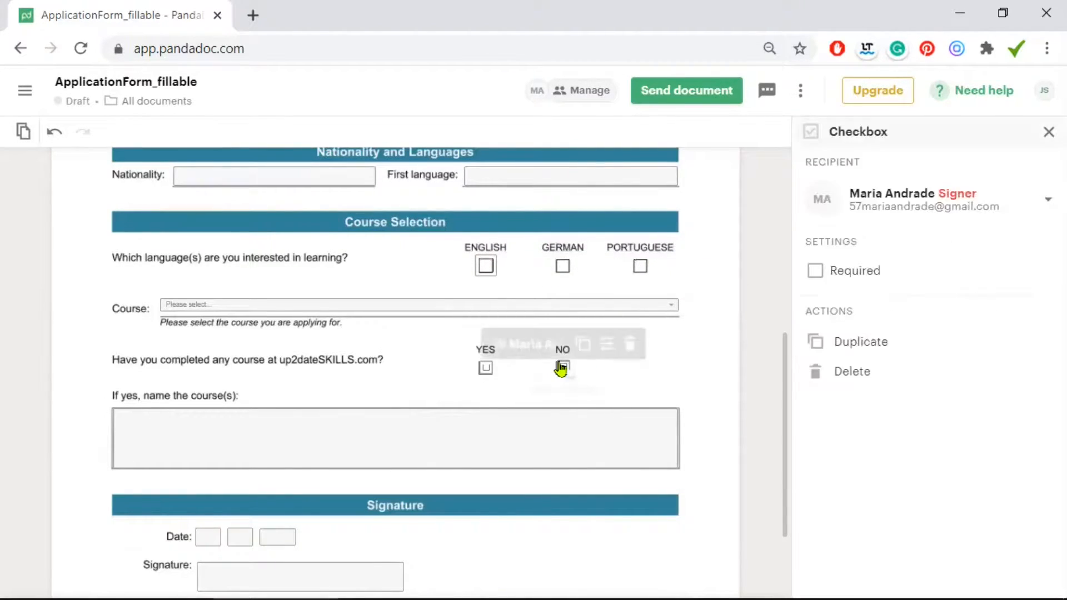
pyautogui.click(485, 367)
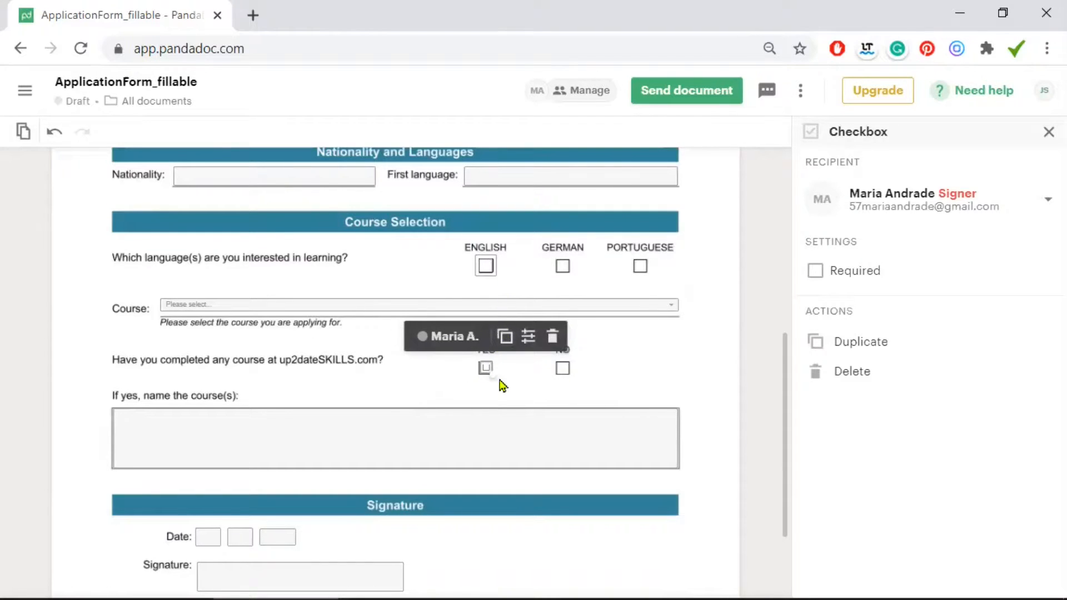
pyautogui.click(639, 369)
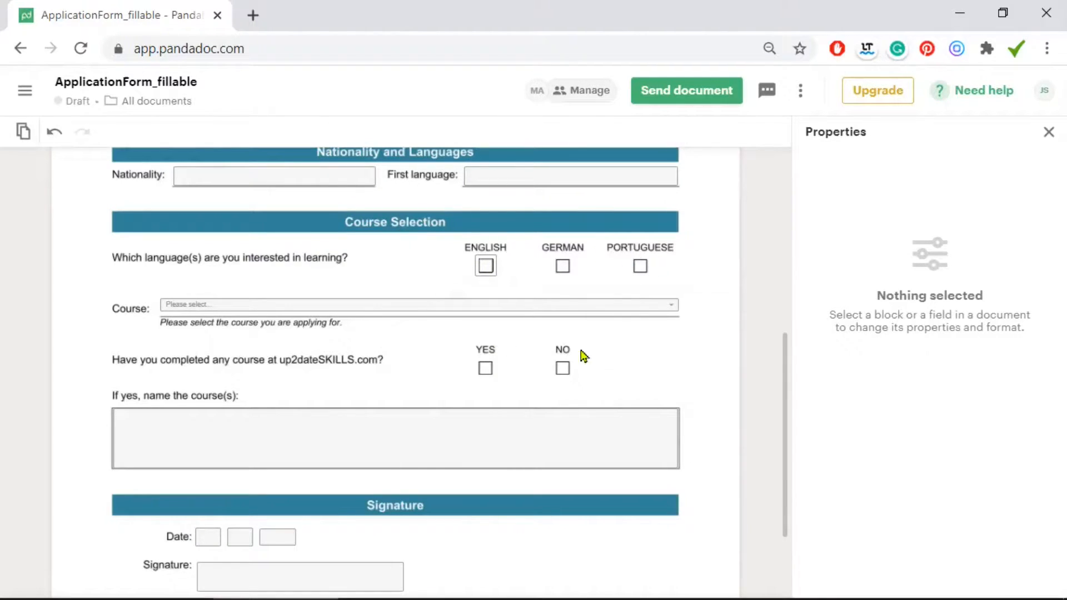
# Duplicate the ENGLISH checkbox onto GERMAN and stretch the Course dropdown slightly wider
pyautogui.click(486, 266)
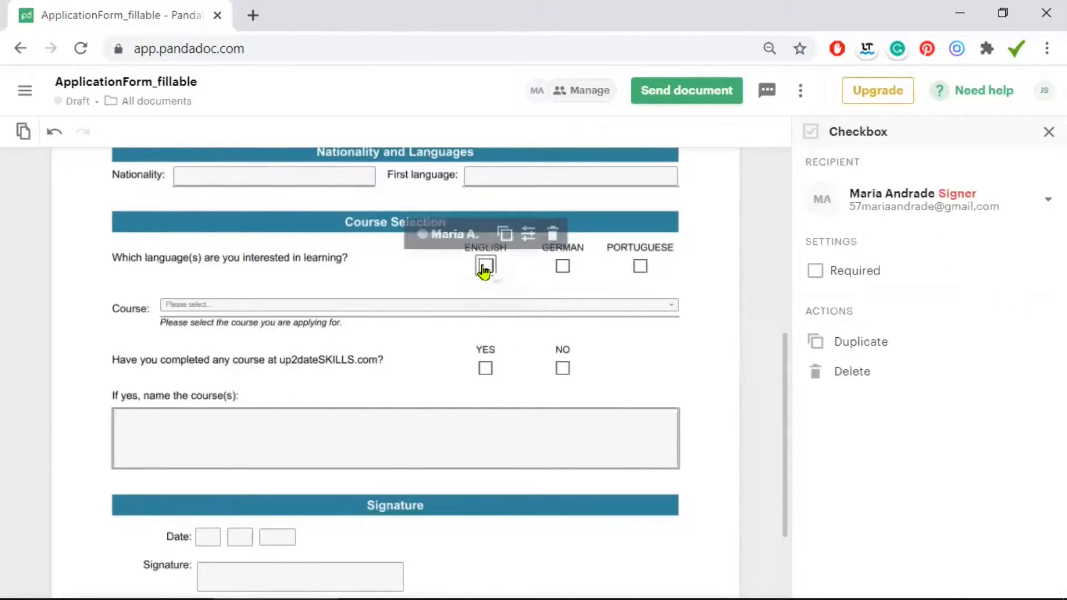
pyautogui.click(504, 230)
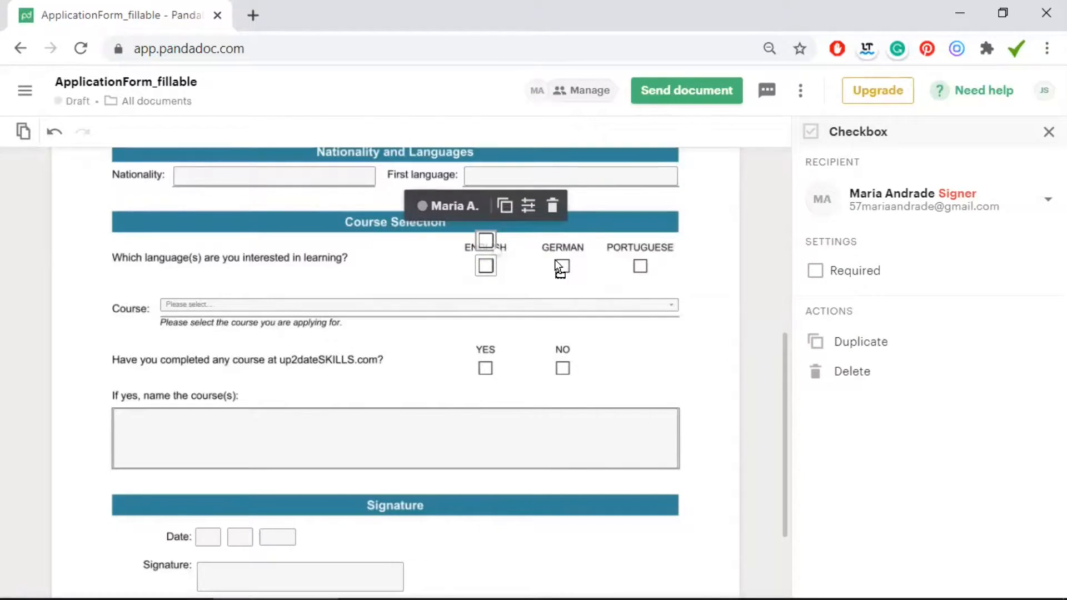
pyautogui.moveTo(563, 267); pyautogui.dragTo(561, 266)
pyautogui.click(607, 288)
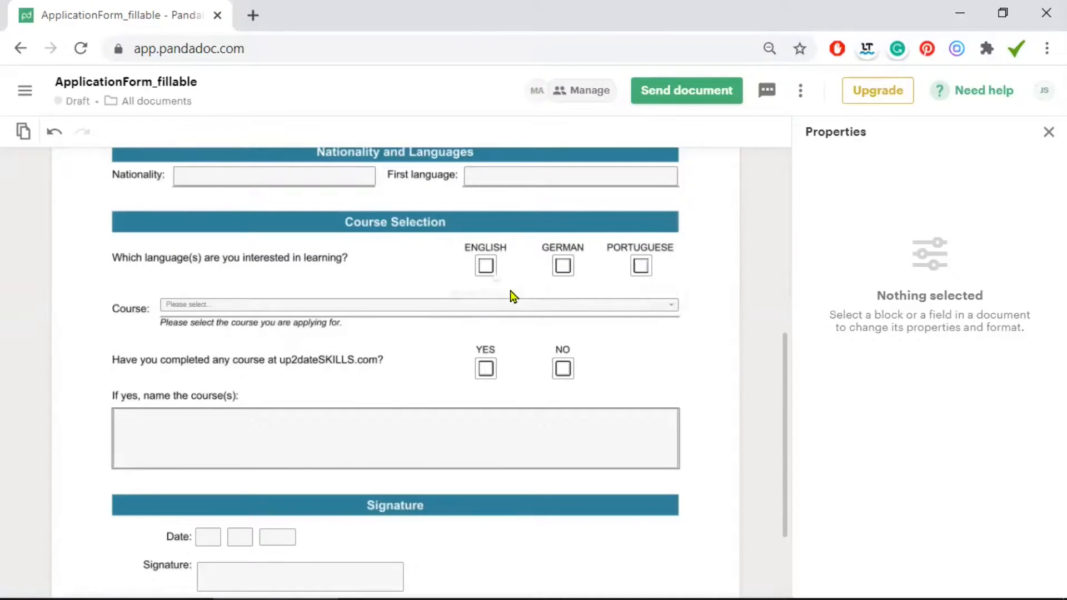
pyautogui.click(485, 267)
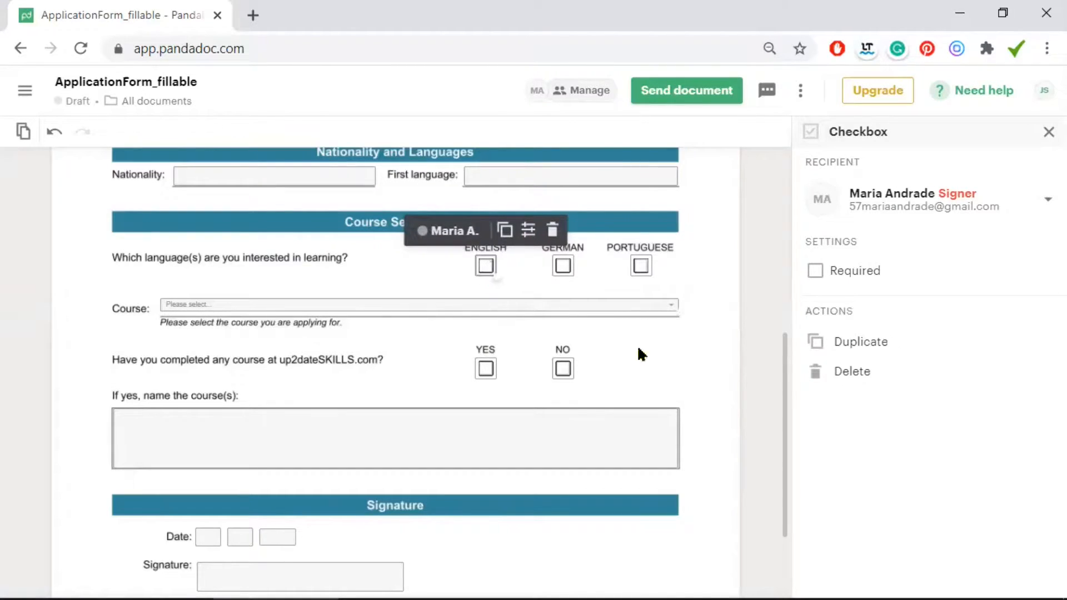
pyautogui.moveTo(675, 310); pyautogui.dragTo(682, 322)
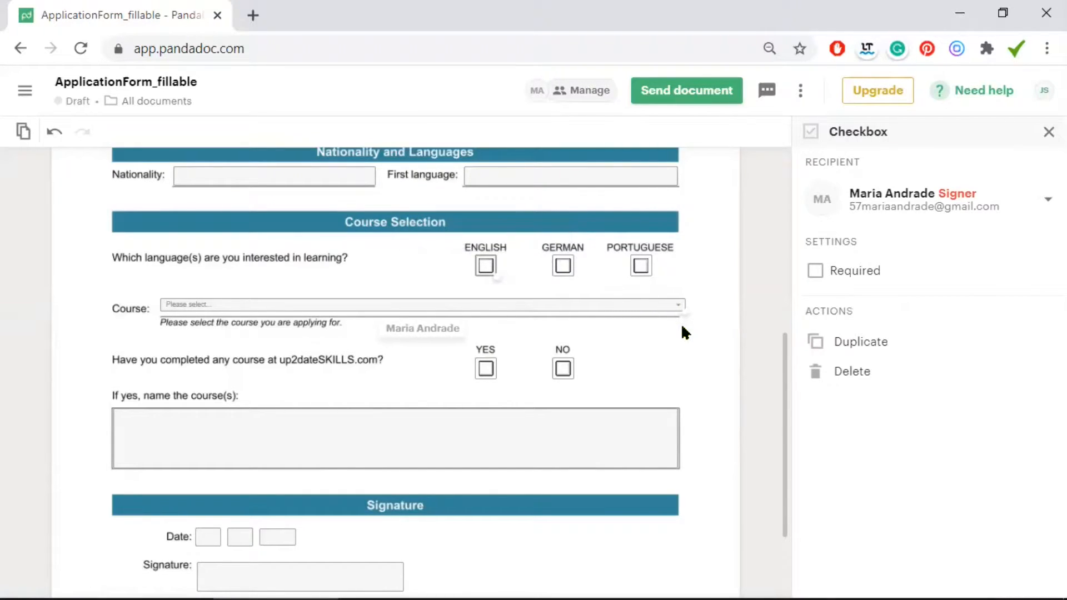
# Change the Course dropdown's font size from 8 to 12, checking its Course options
pyautogui.click(265, 305)
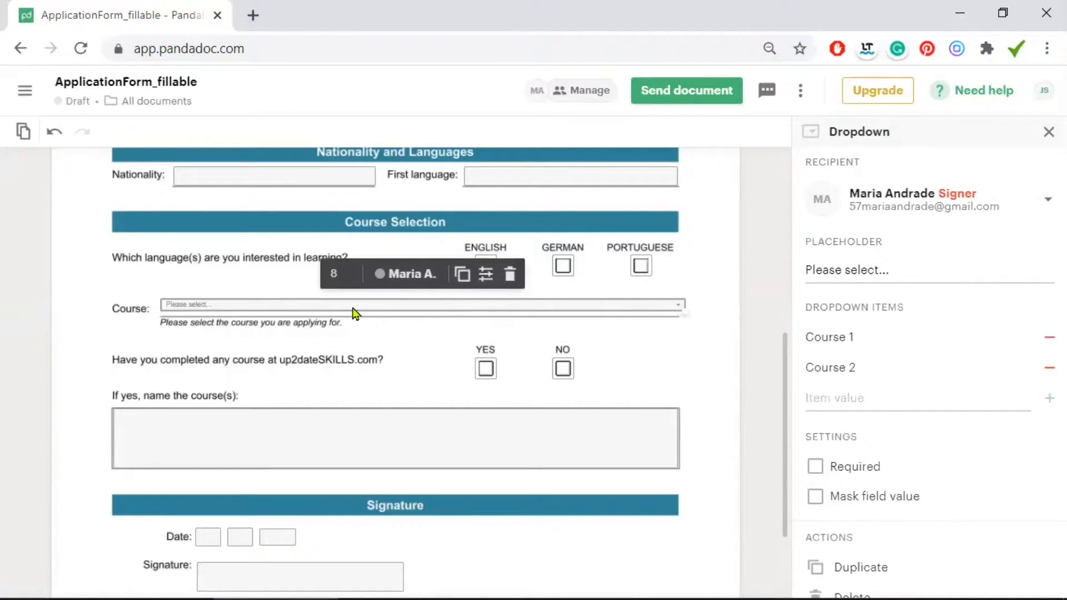
pyautogui.click(679, 309)
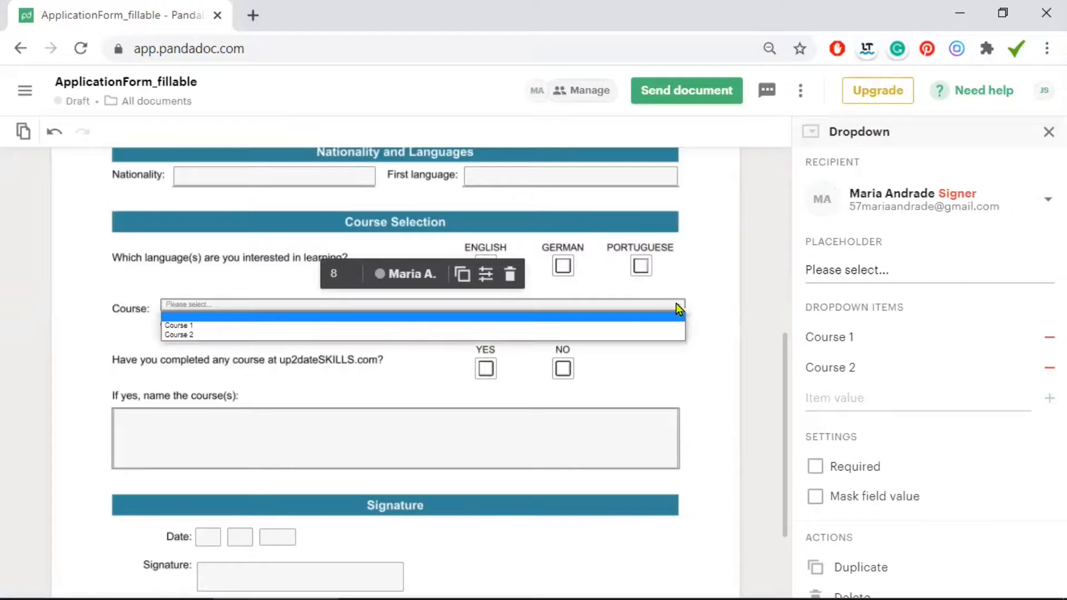
pyautogui.click(340, 275)
pyautogui.click(346, 428)
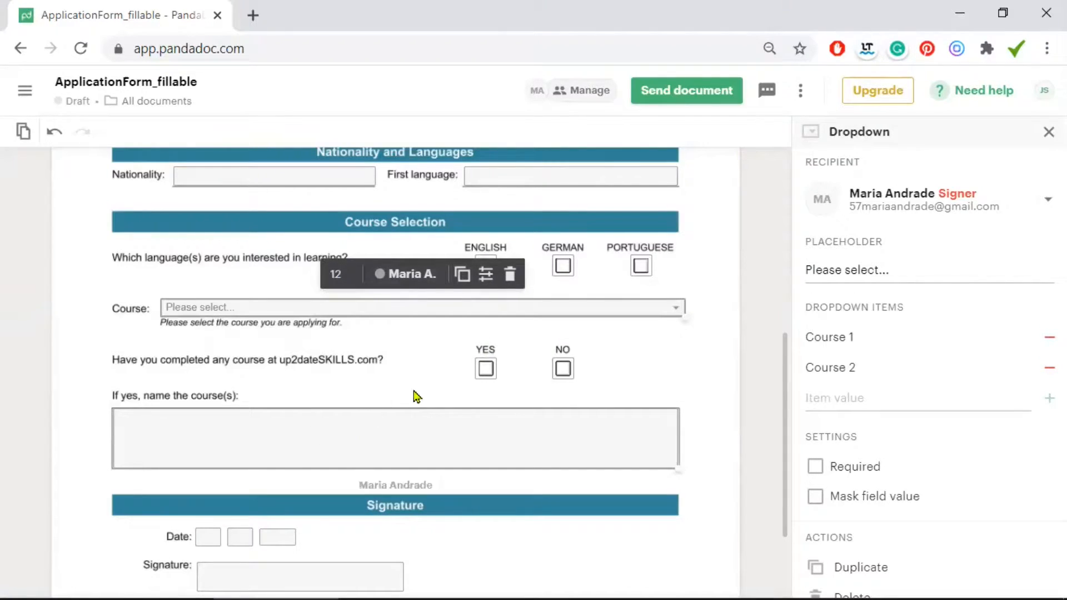
pyautogui.click(677, 307)
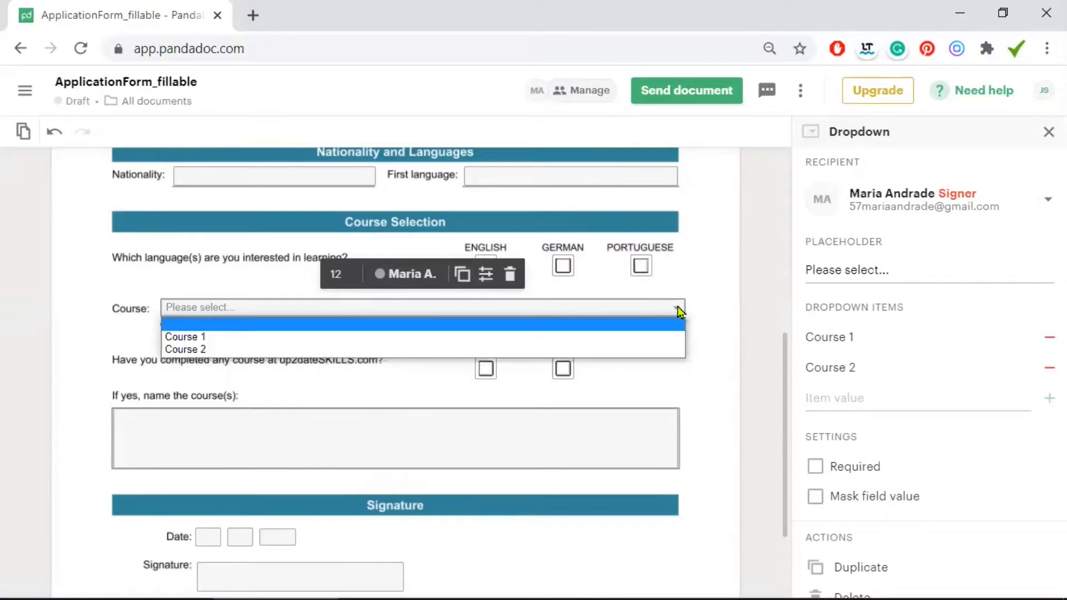
pyautogui.click(695, 349)
# Mark the Course dropdown as a required field
pyautogui.click(602, 309)
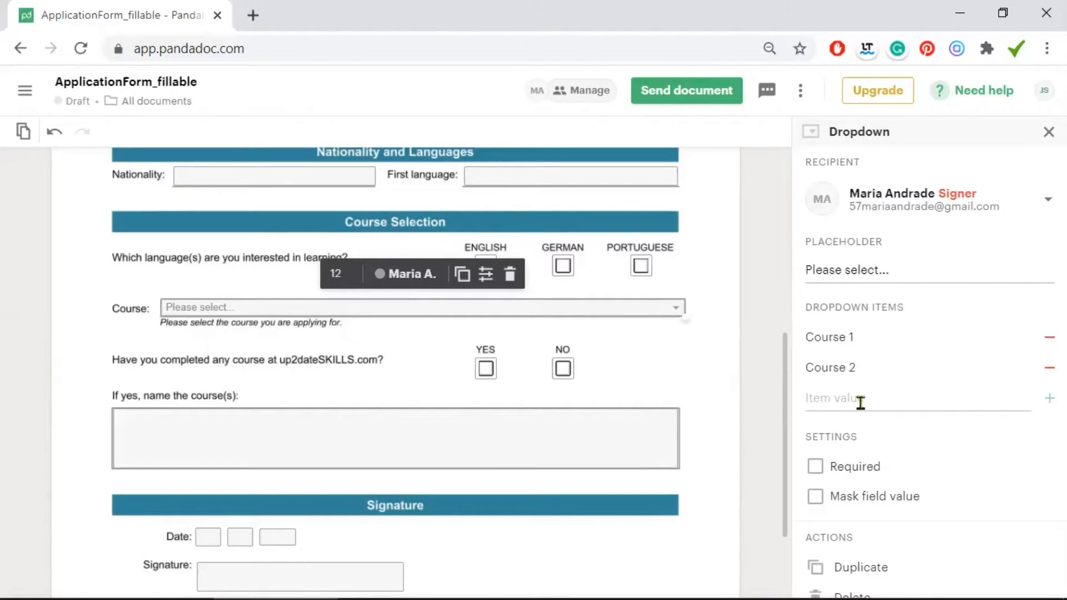
pyautogui.click(814, 469)
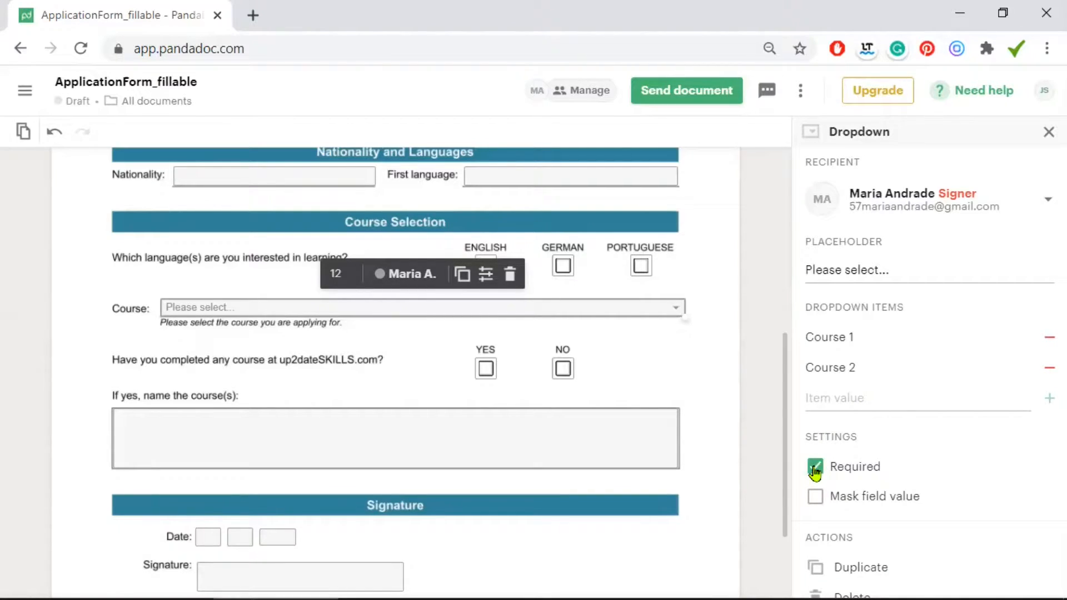
pyautogui.click(713, 332)
# Change the 'If yes, name the course(s)' text box font size from 14 to 12
pyautogui.scroll(-2, 713, 328)
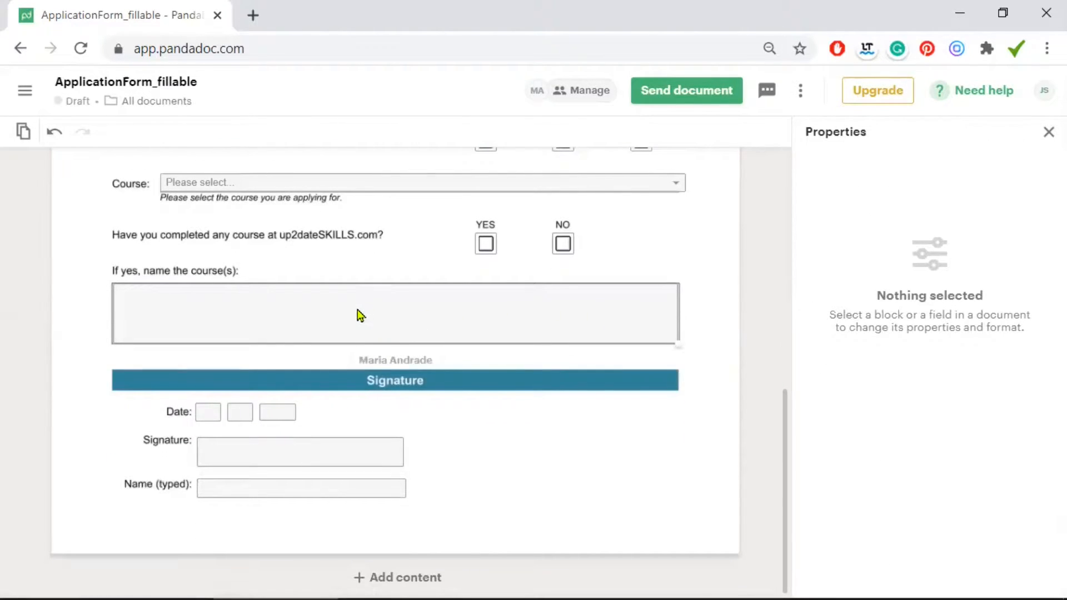
pyautogui.click(325, 311)
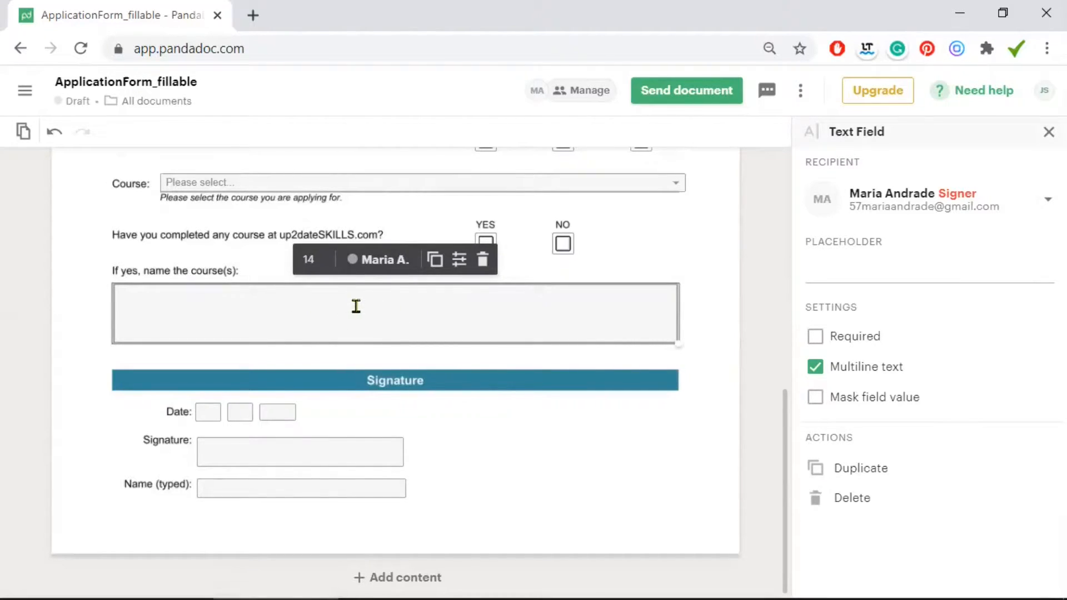
pyautogui.click(307, 259)
pyautogui.click(310, 413)
pyautogui.click(711, 309)
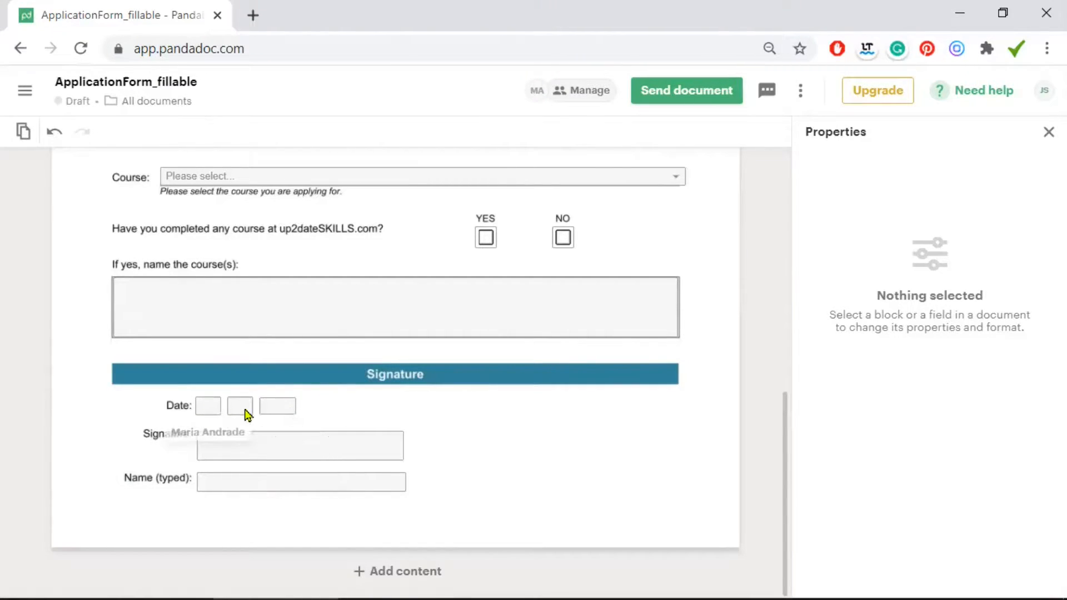
# Delete the three old Date boxes and the old Signature box
pyautogui.click(209, 406)
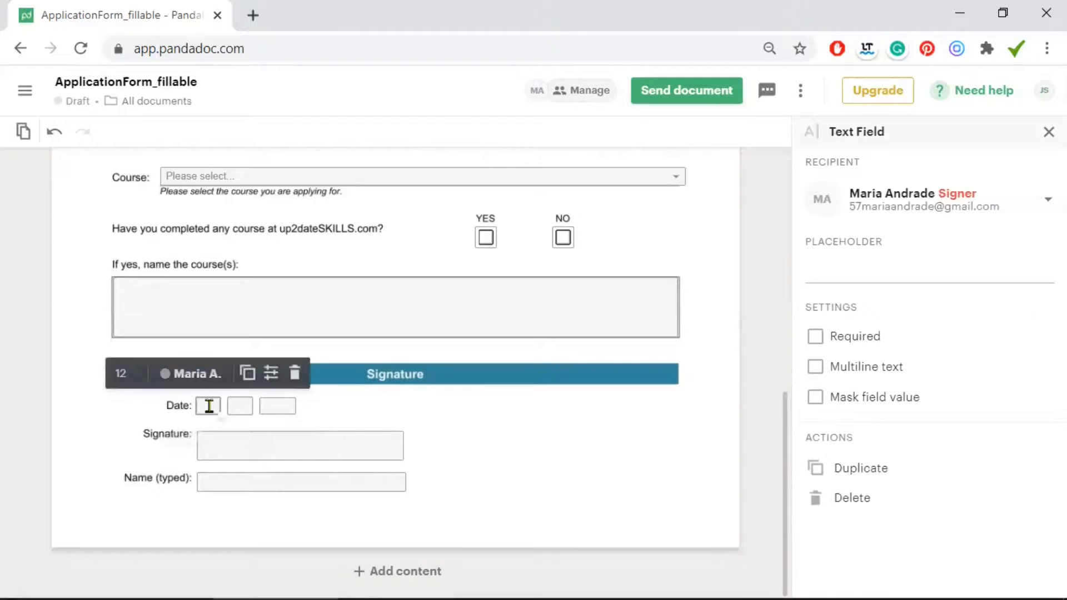
pyautogui.press('Delete')
pyautogui.click(240, 406)
pyautogui.press('Delete')
pyautogui.click(278, 406)
pyautogui.press('Delete')
pyautogui.click(289, 436)
pyautogui.press('Delete')
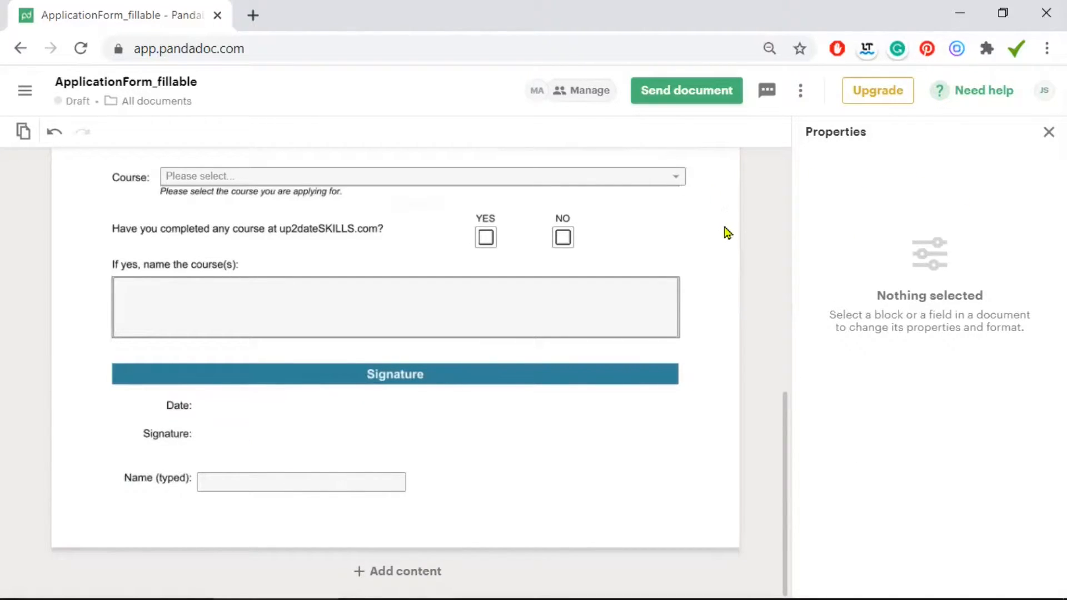
# Add a date field beside the Date label using DD / MM / YYYY, future dates only
pyautogui.click(1049, 132)
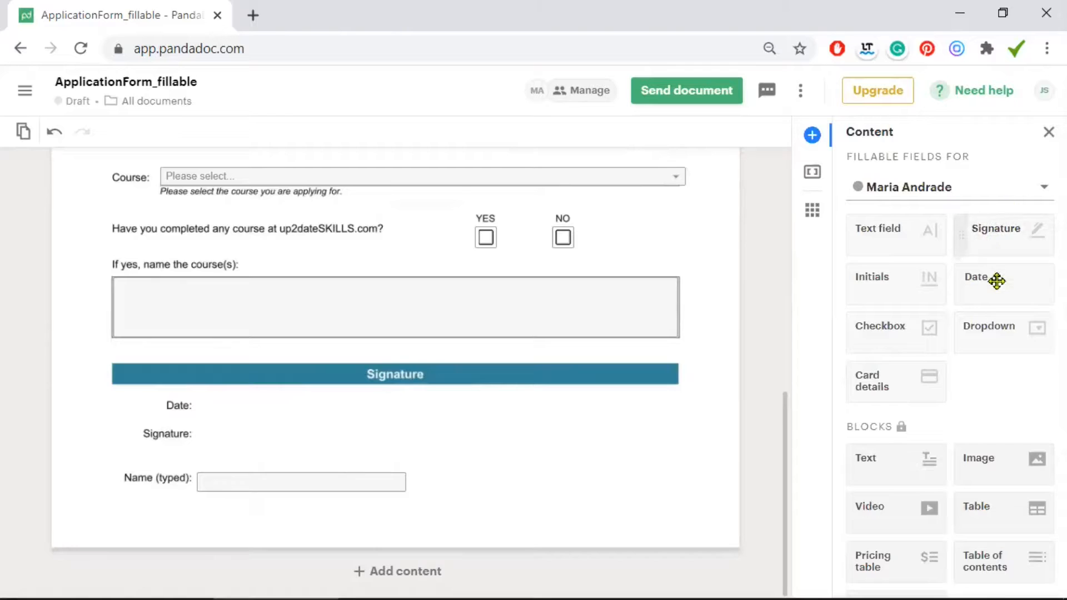
pyautogui.moveTo(455, 300); pyautogui.dragTo(198, 397)
pyautogui.click(313, 374)
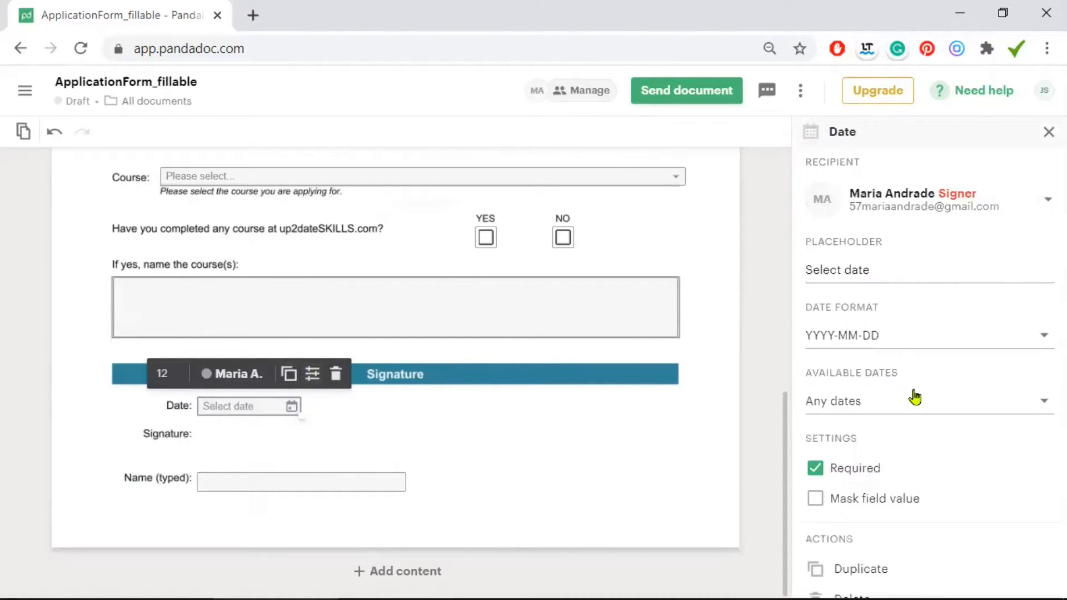
pyautogui.click(882, 337)
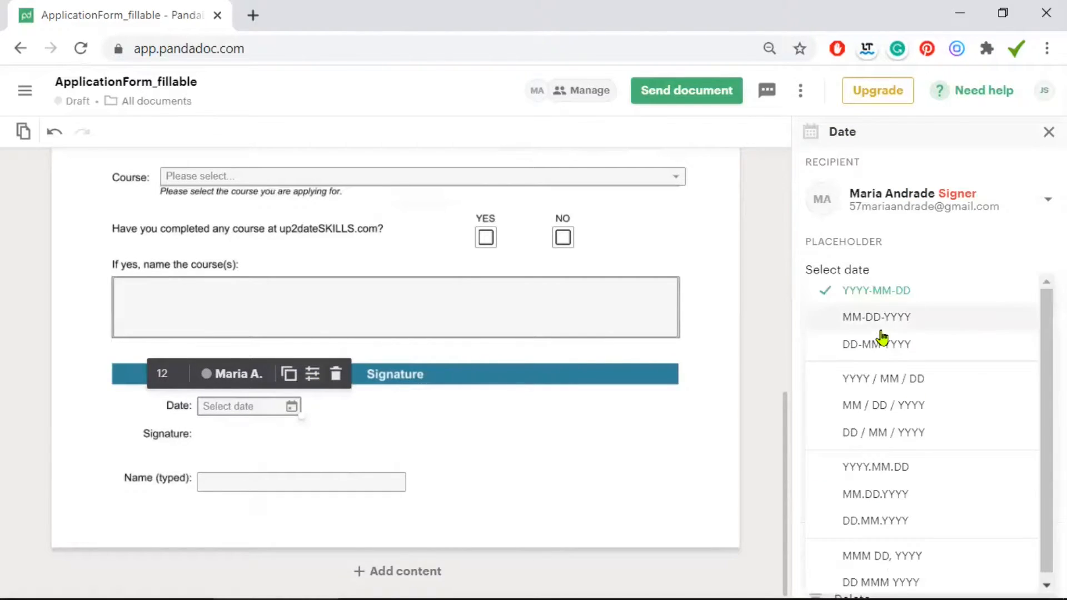
pyautogui.click(899, 437)
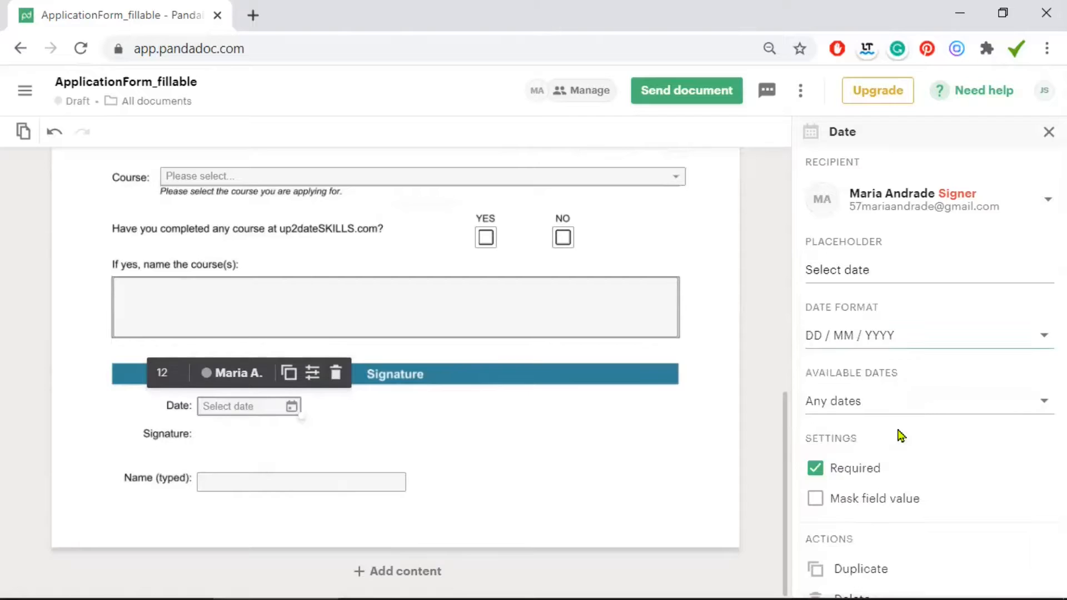
pyautogui.click(875, 406)
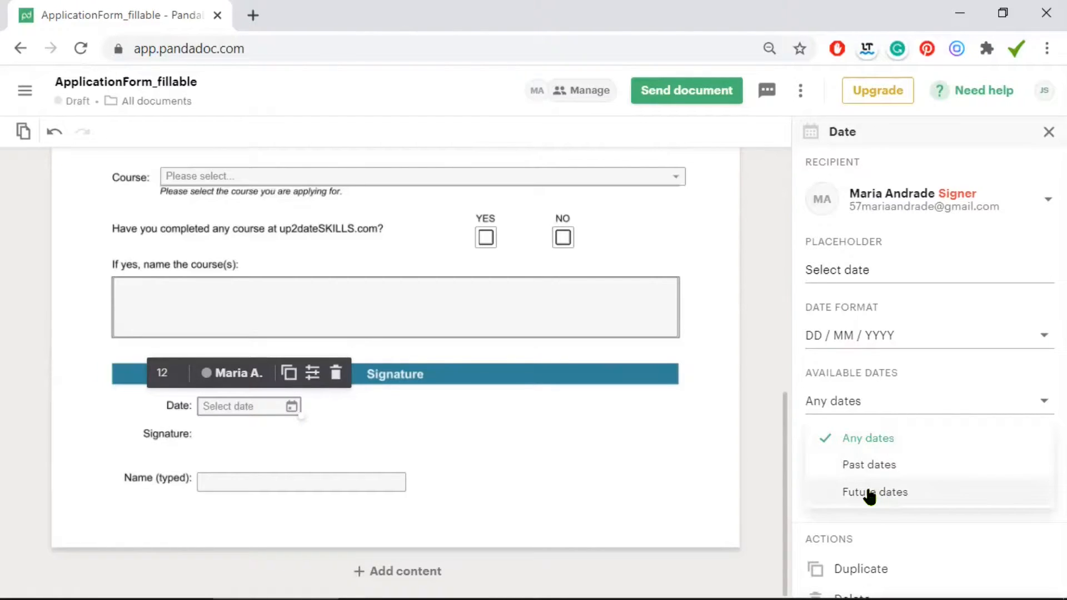
pyautogui.click(869, 494)
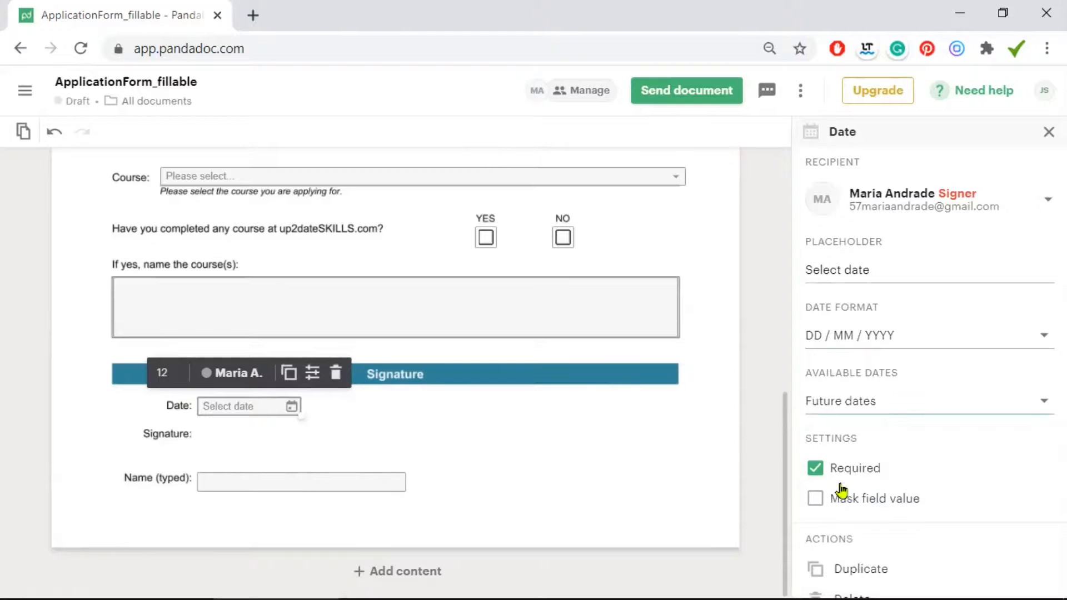
pyautogui.click(530, 452)
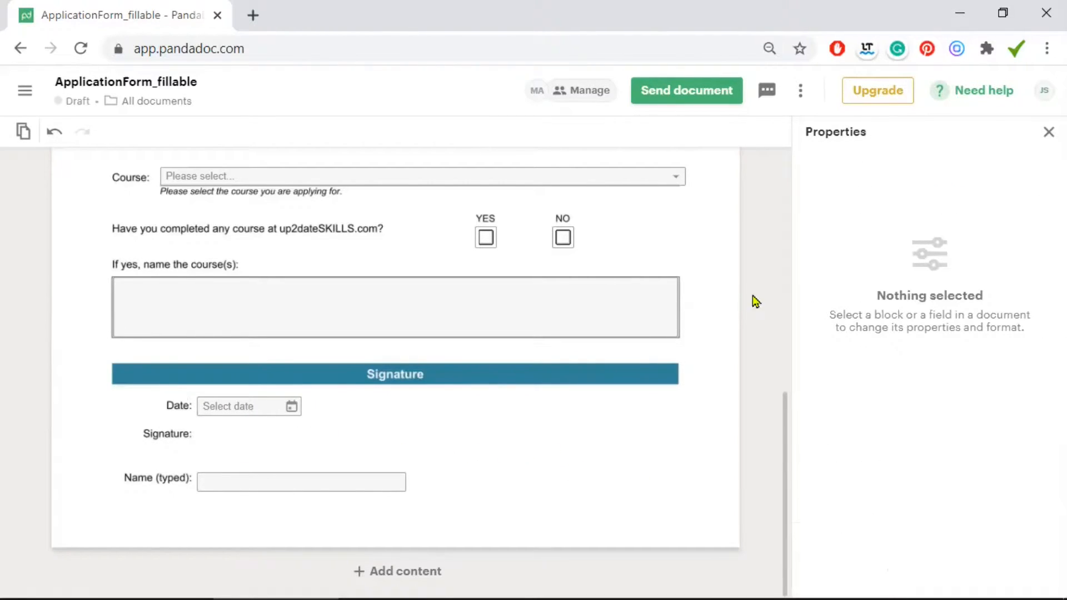
# Place a signature field beside the Signature label and widen it
pyautogui.click(1048, 132)
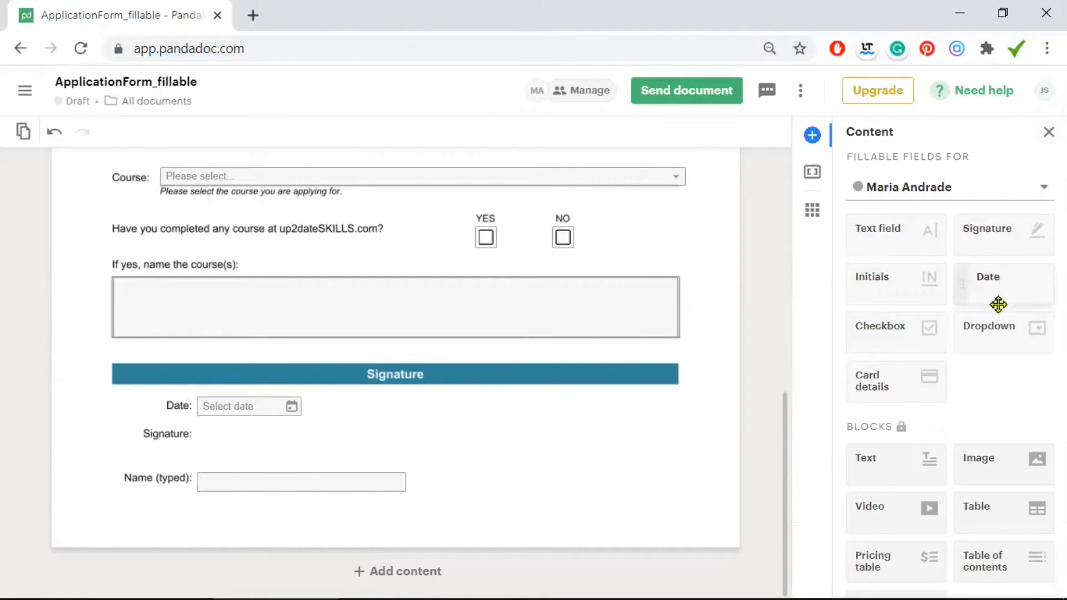
pyautogui.moveTo(1000, 226); pyautogui.dragTo(555, 307)
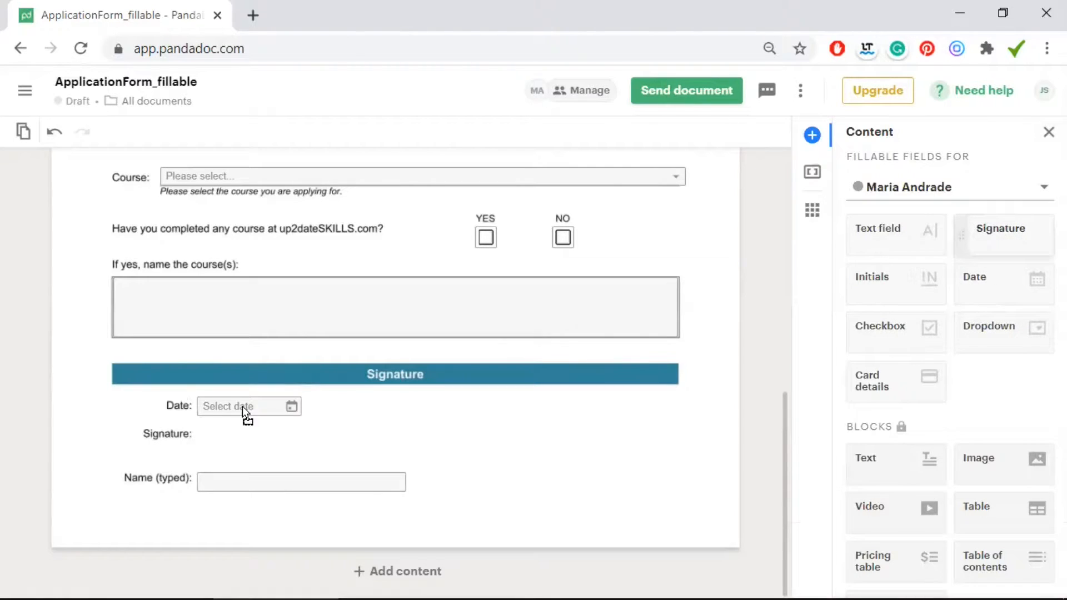
pyautogui.moveTo(211, 416); pyautogui.dragTo(202, 429)
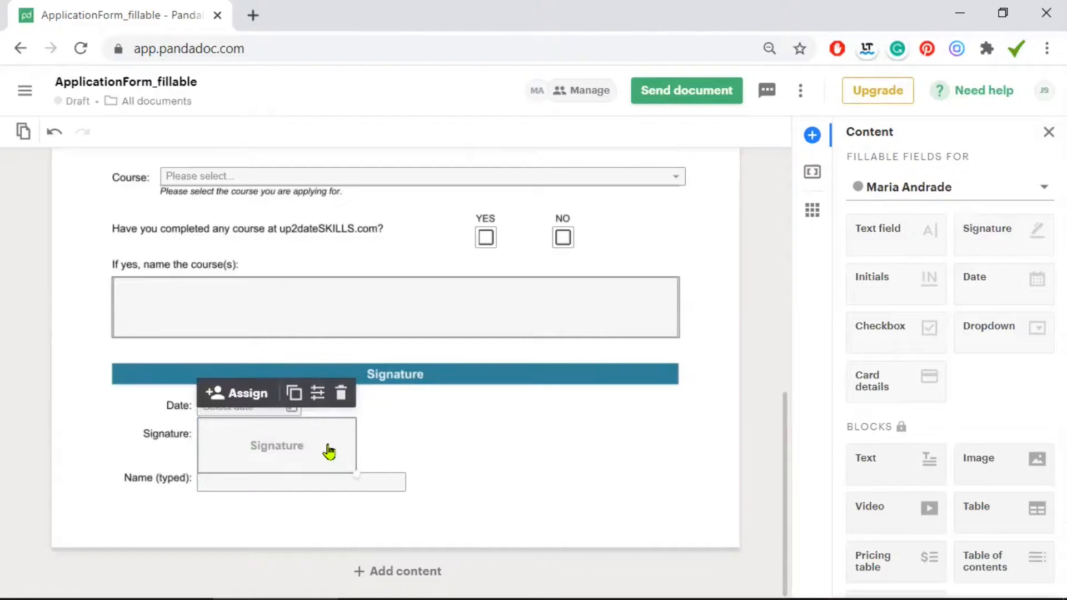
pyautogui.moveTo(355, 474); pyautogui.dragTo(398, 457)
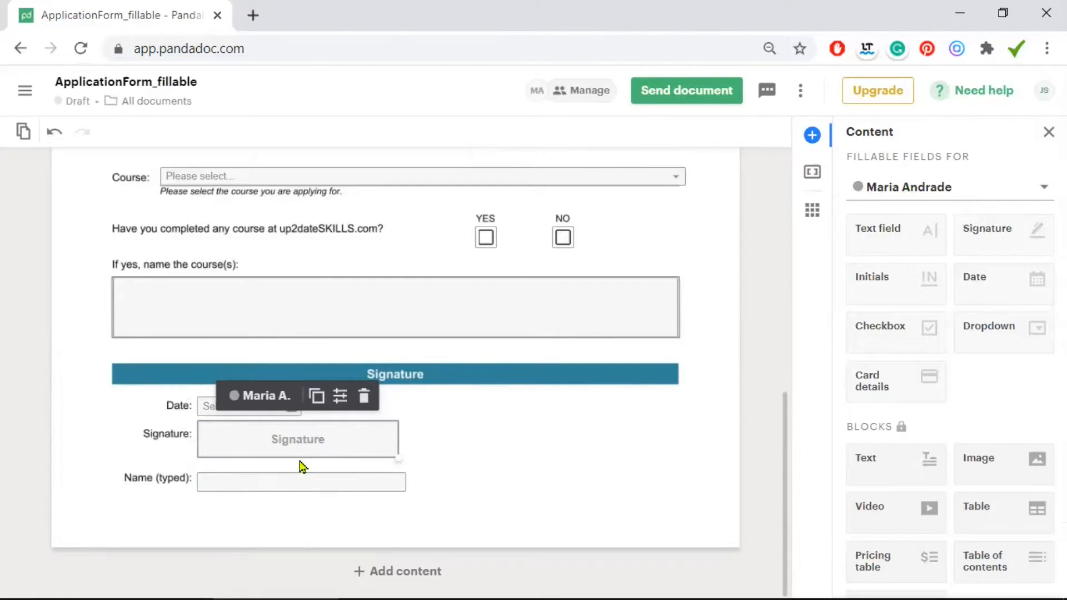
# Make the Name (typed) field narrower
pyautogui.moveTo(405, 483); pyautogui.dragTo(278, 485)
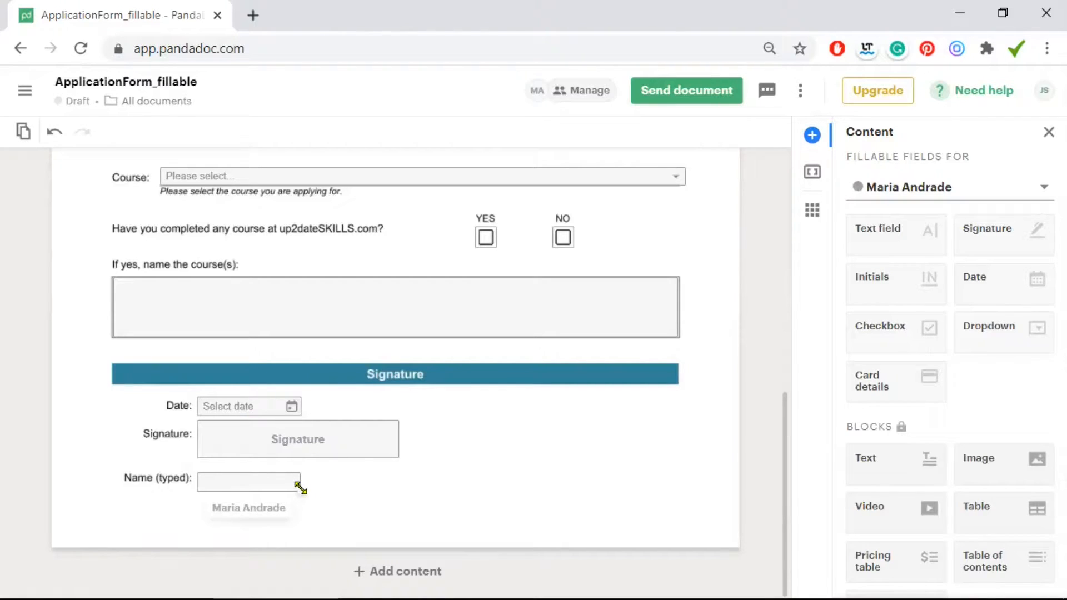
pyautogui.moveTo(300, 488); pyautogui.dragTo(292, 488)
pyautogui.click(270, 481)
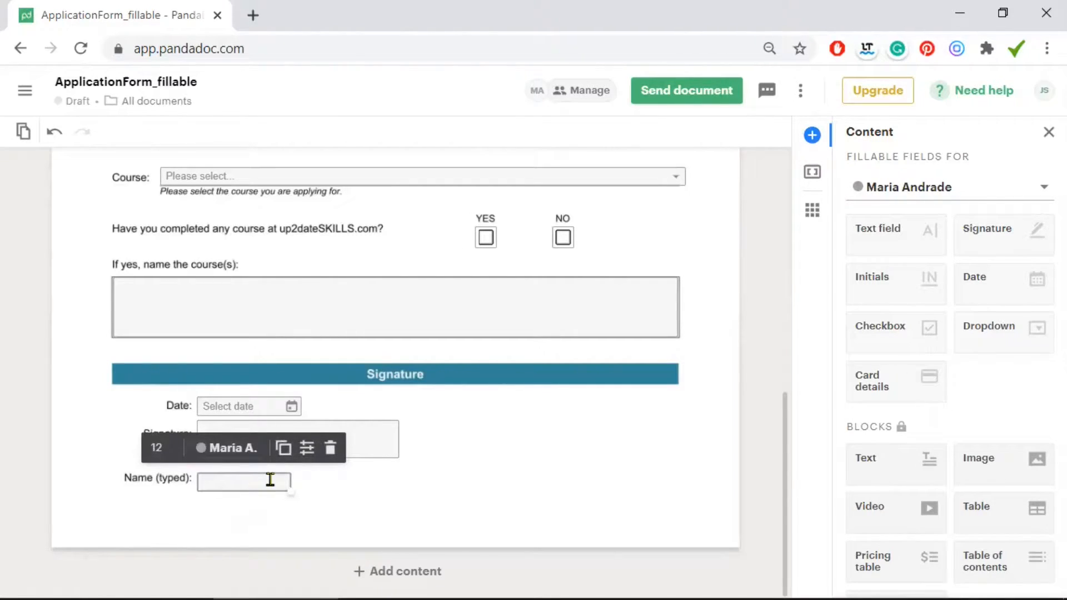
# Make the Name (typed) field required with a 'First name' placeholder
pyautogui.click(307, 448)
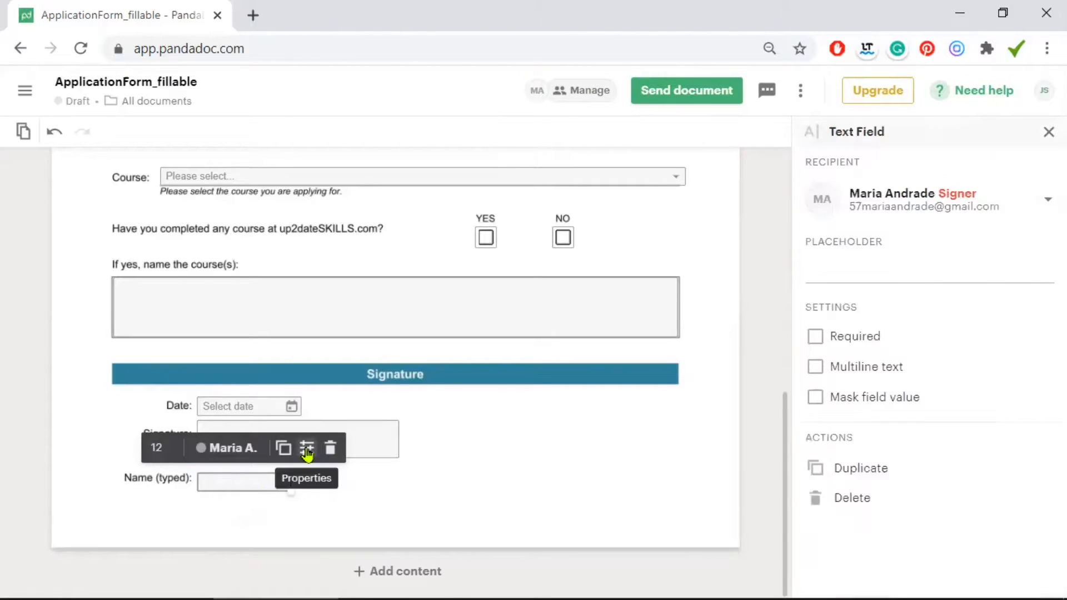
pyautogui.click(828, 336)
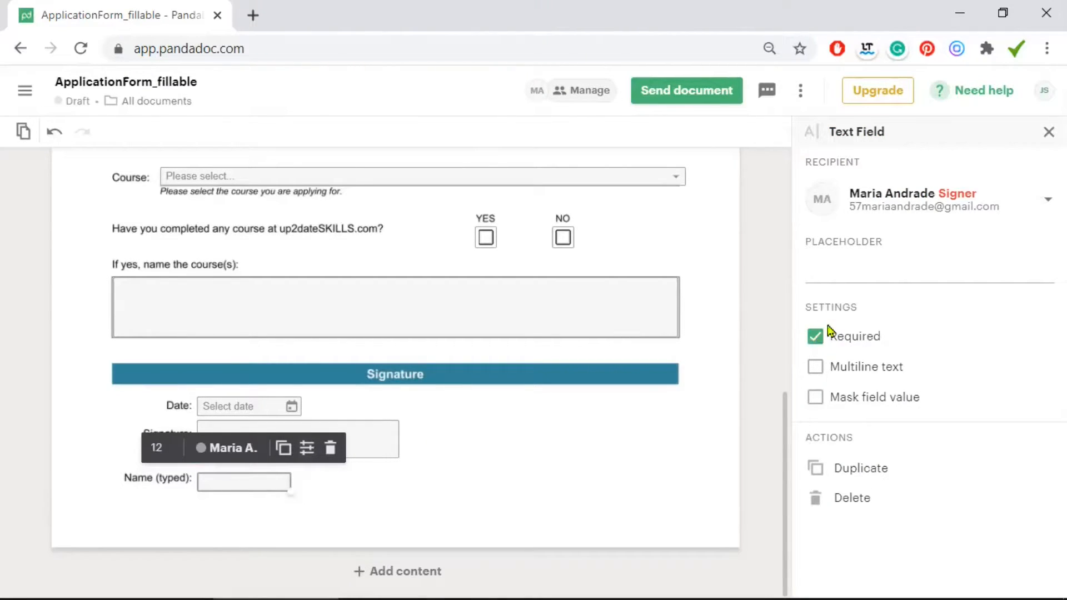
pyautogui.click(845, 283)
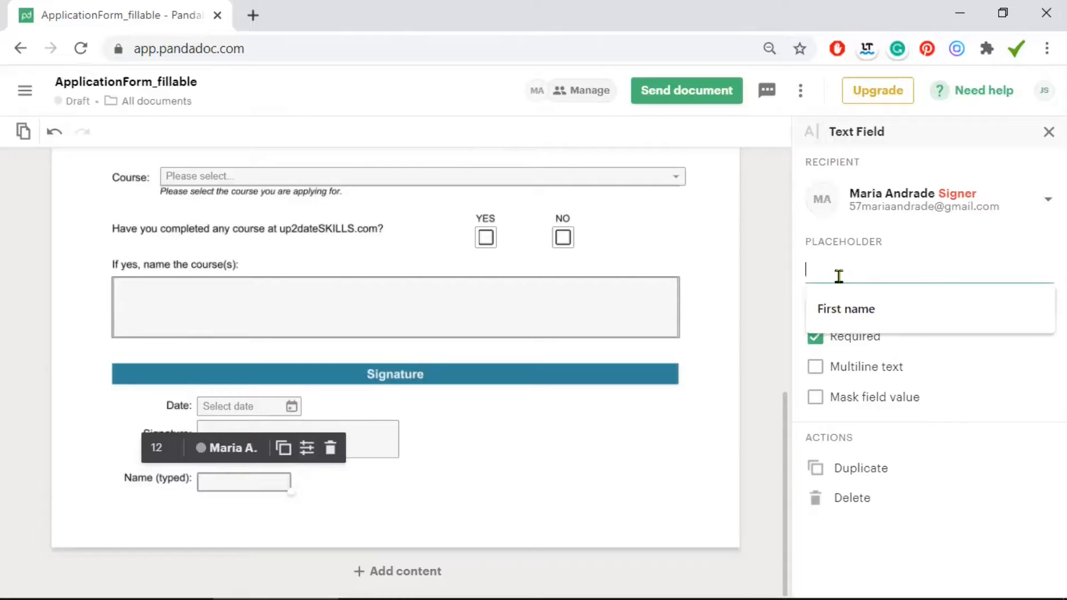
pyautogui.click(846, 311)
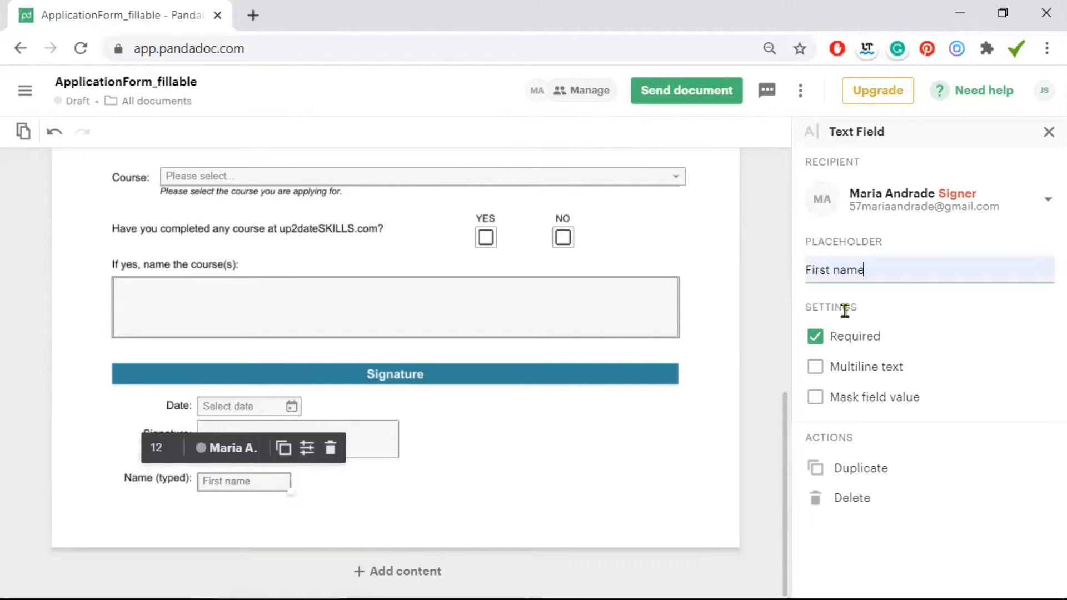
# Duplicate it as a 'Last name' field beside it and slightly enlarge the signature box
pyautogui.click(284, 446)
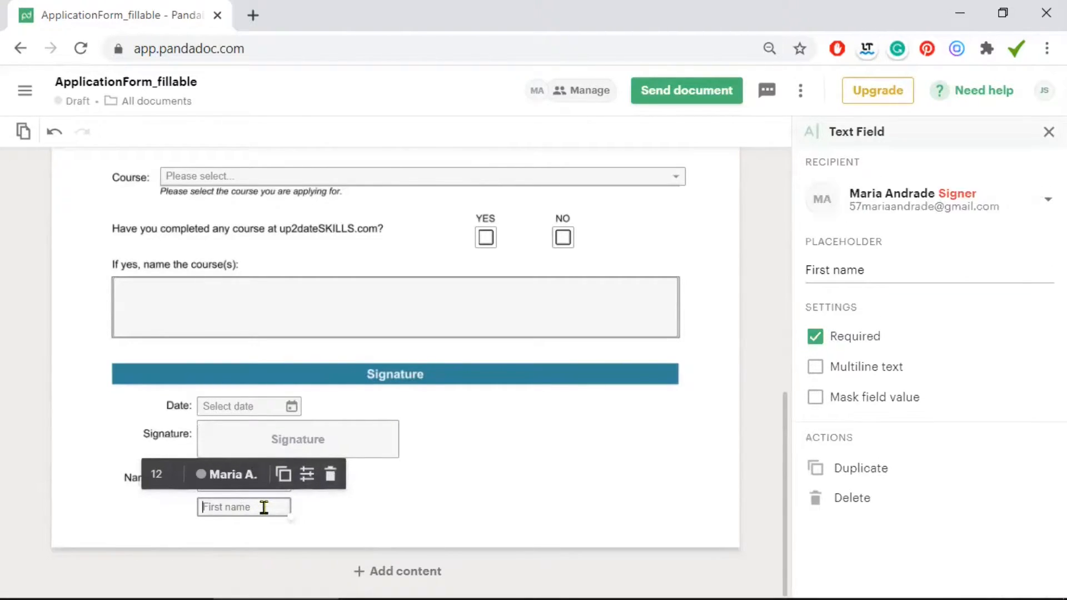
pyautogui.moveTo(346, 475); pyautogui.dragTo(350, 485)
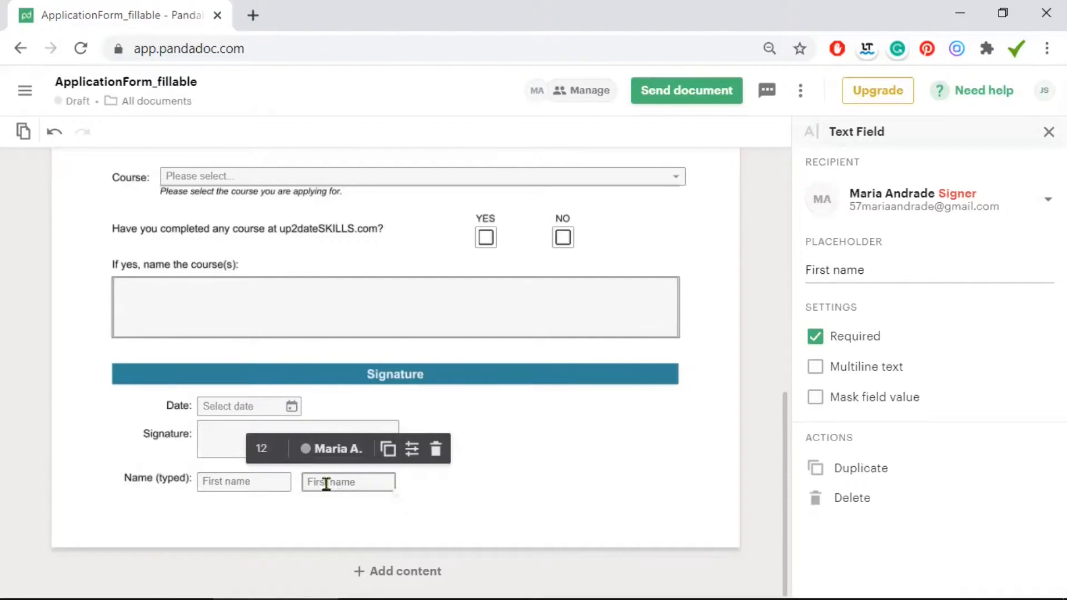
pyautogui.click(827, 267)
pyautogui.doubleClick(829, 268)
pyautogui.write('Lasr')
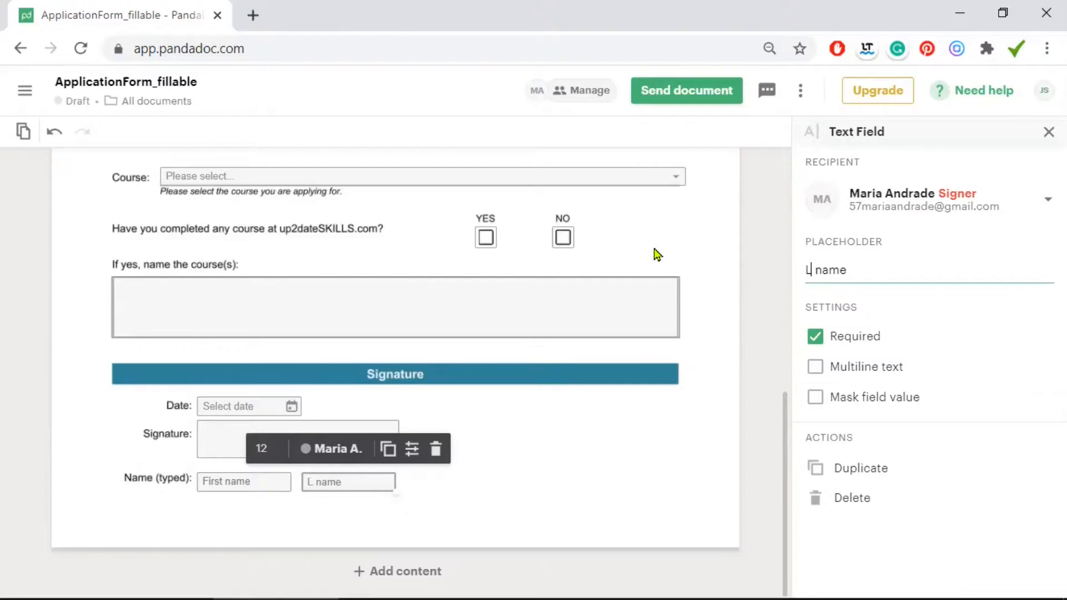
pyautogui.press('BackSpace')
pyautogui.write('t')
pyautogui.click(540, 475)
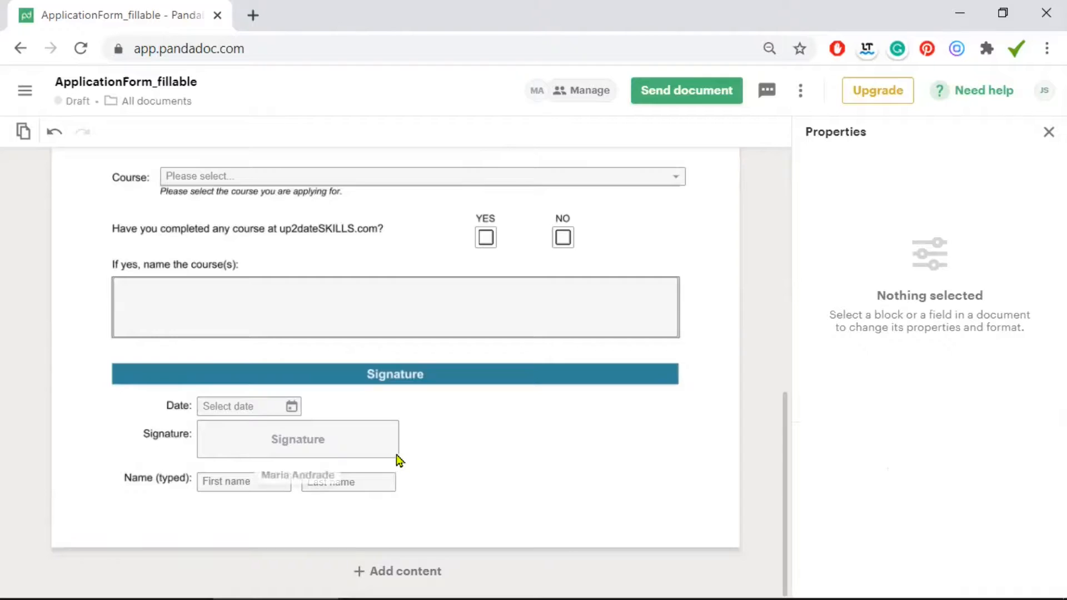
pyautogui.moveTo(396, 458); pyautogui.dragTo(398, 462)
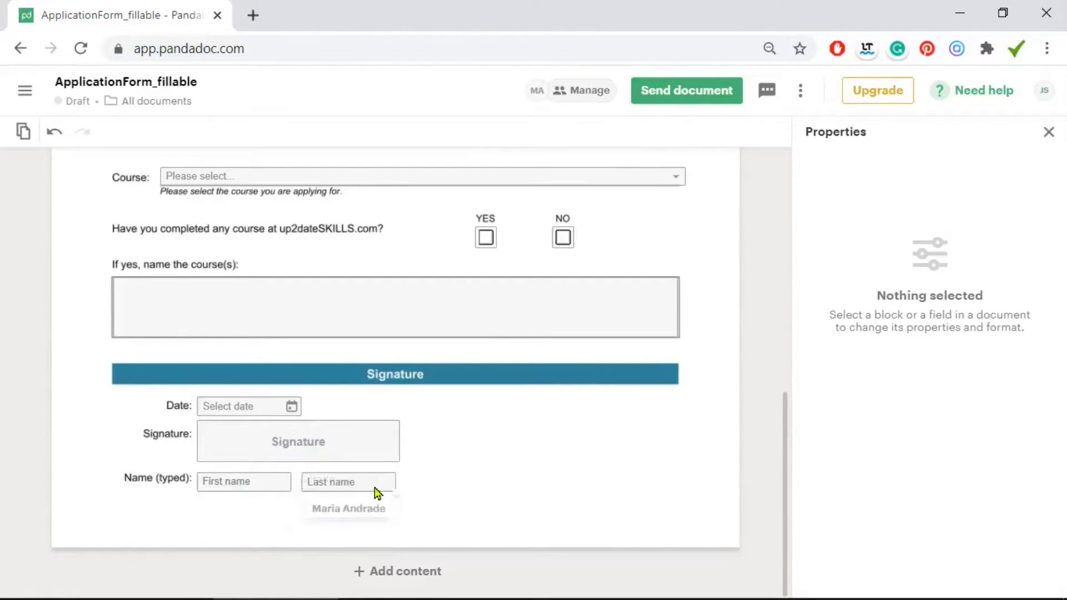
# Choose Send via email and keep the name ApplicationForm_fillable to reach the send dialog
pyautogui.scroll(5, 590, 490)
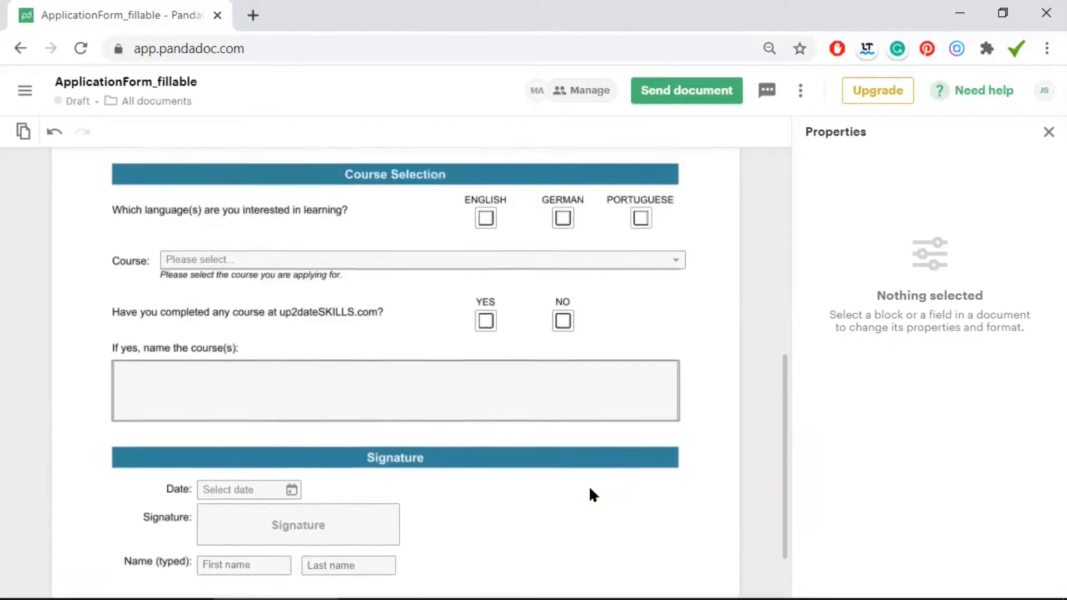
pyautogui.click(685, 92)
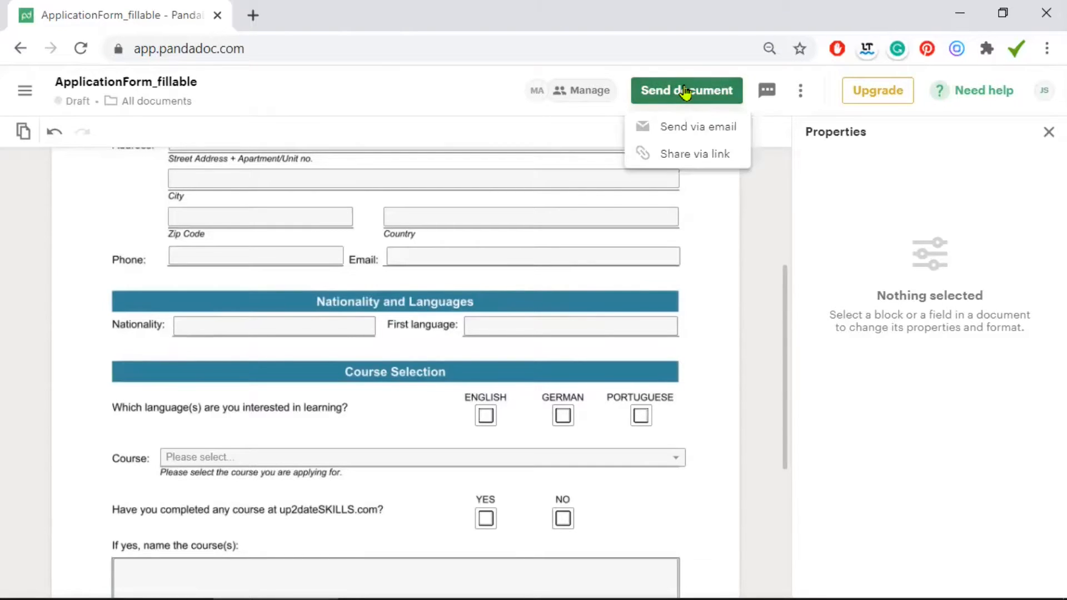
pyautogui.click(724, 134)
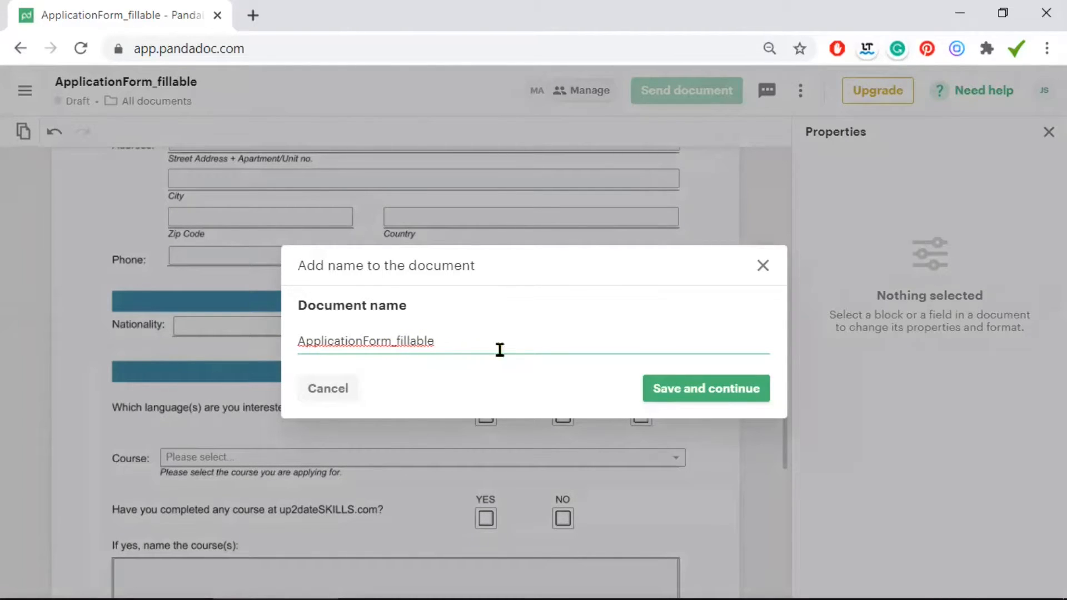
pyautogui.click(716, 396)
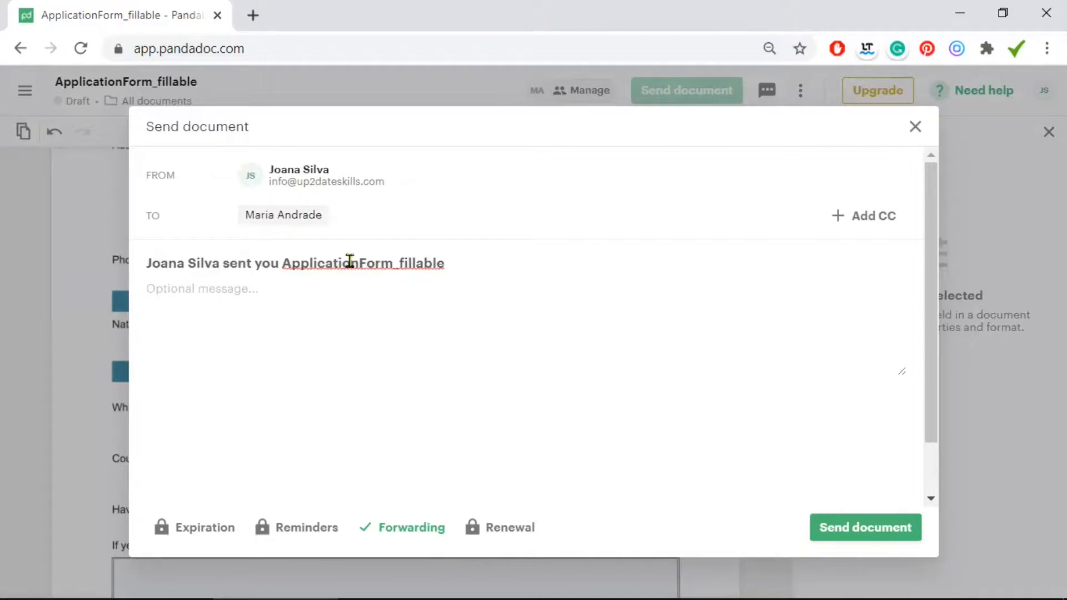
# Paste the prepared note asking the student to complete and sign the form into Optional message
pyautogui.moveTo(407, 264); pyautogui.dragTo(256, 290)
pyautogui.click(227, 291)
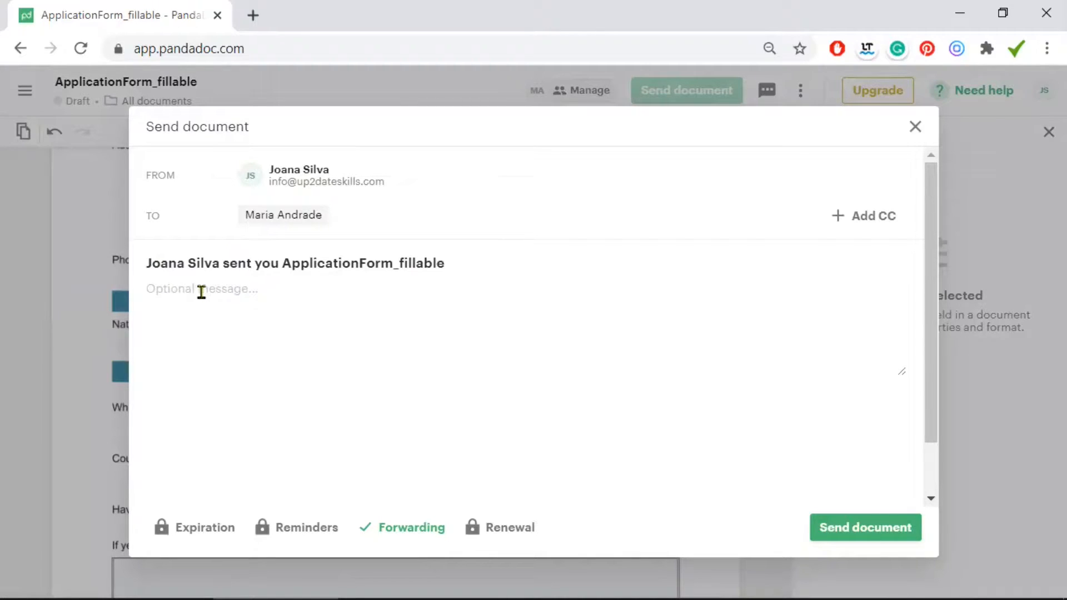
pyautogui.hotkey('ctrl', 'v')
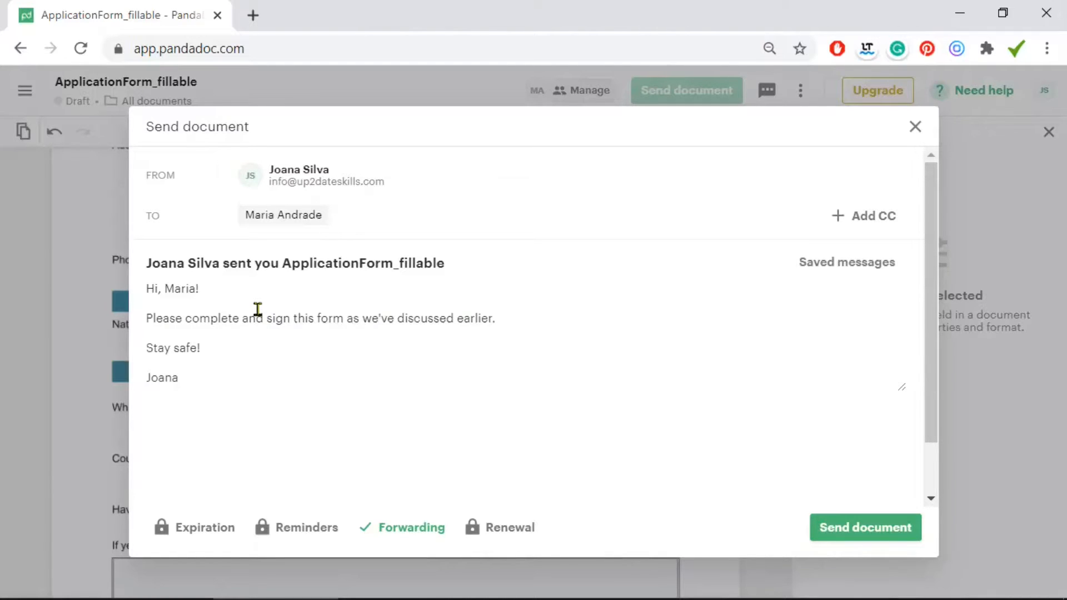
# Edit the subject to add the company domain and 'an', drop '_fillable', and send the document
pyautogui.click(225, 264)
pyautogui.hotkey('ctrl', 'v')
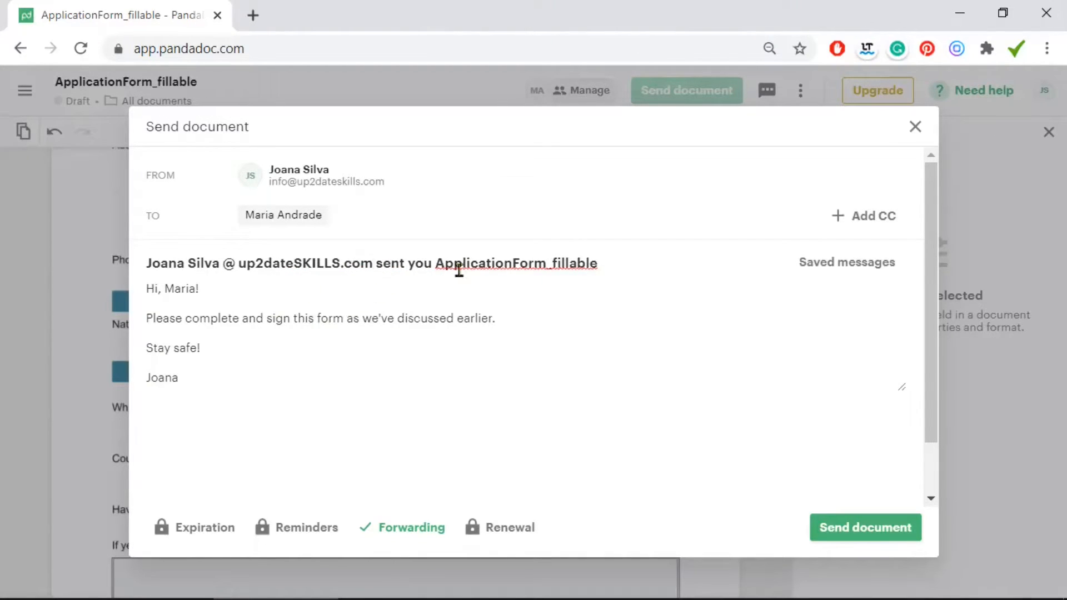
pyautogui.click(436, 263)
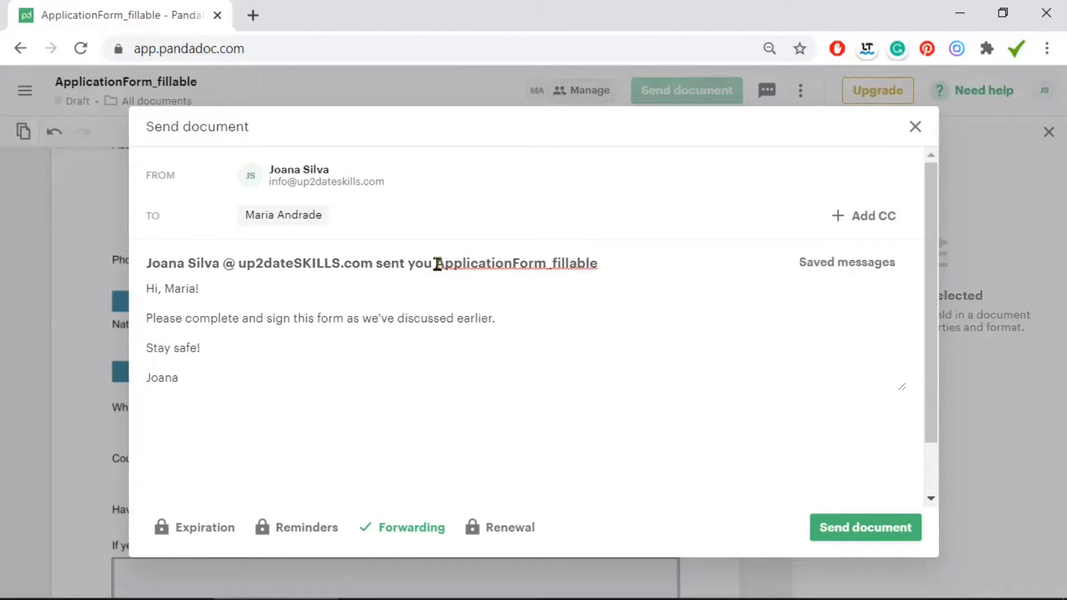
pyautogui.write('an')
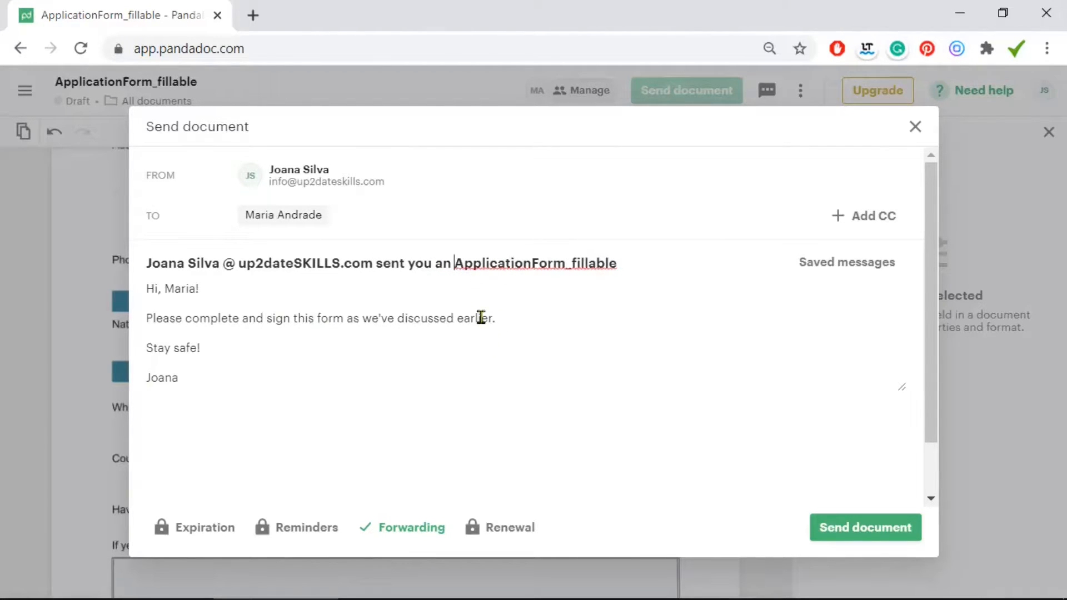
pyautogui.moveTo(647, 267); pyautogui.dragTo(572, 262)
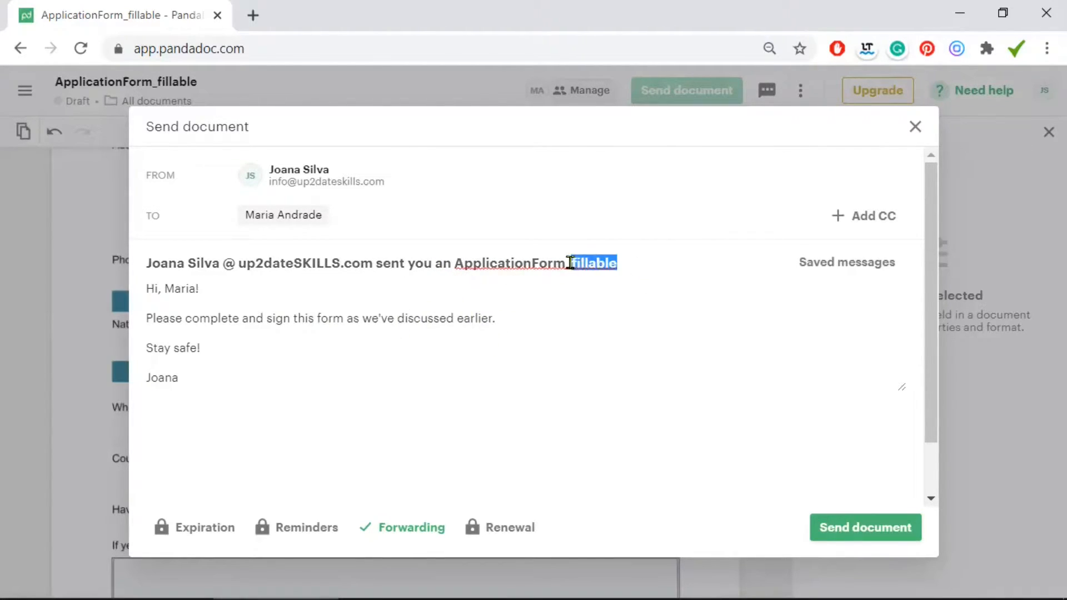
pyautogui.press('BackSpace')
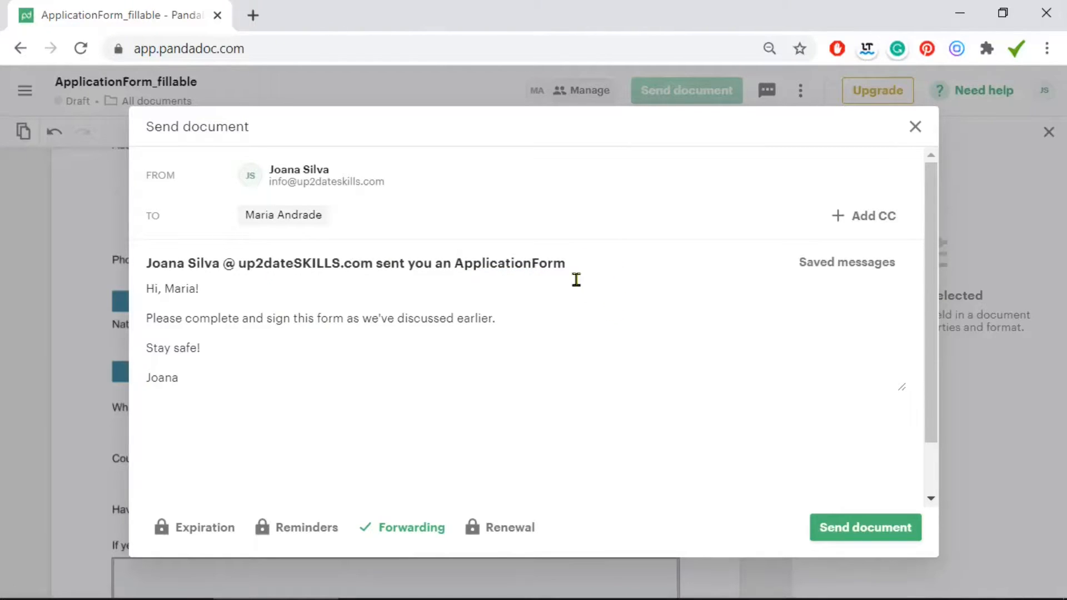
pyautogui.click(535, 265)
pyautogui.click(857, 531)
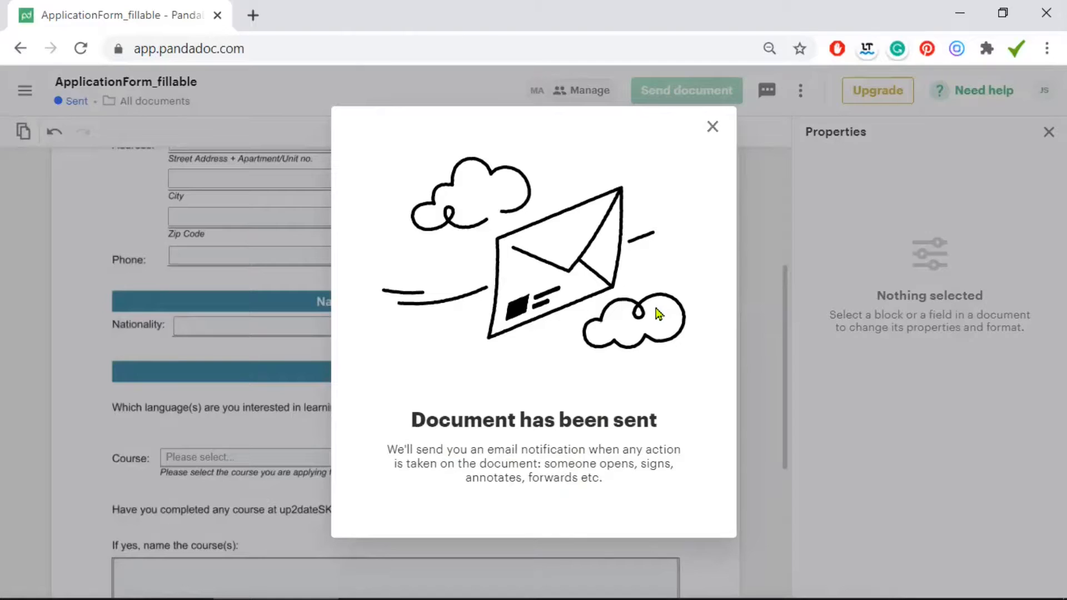
# Dismiss the 'Document has been sent' popup and scroll through the sent Student Application Form
pyautogui.click(709, 127)
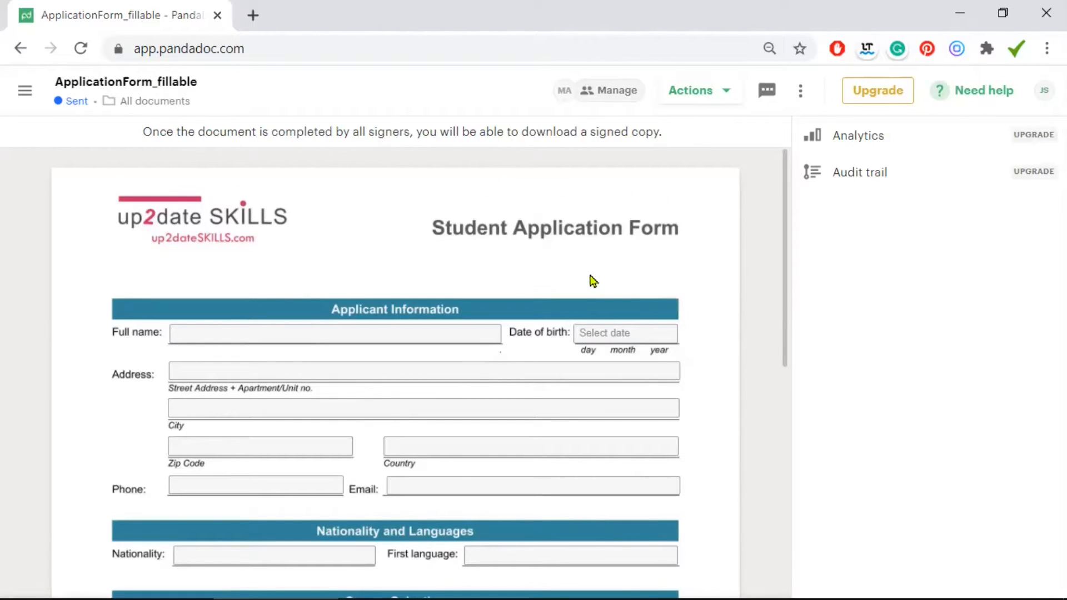
pyautogui.scroll(-1, 704, 263)
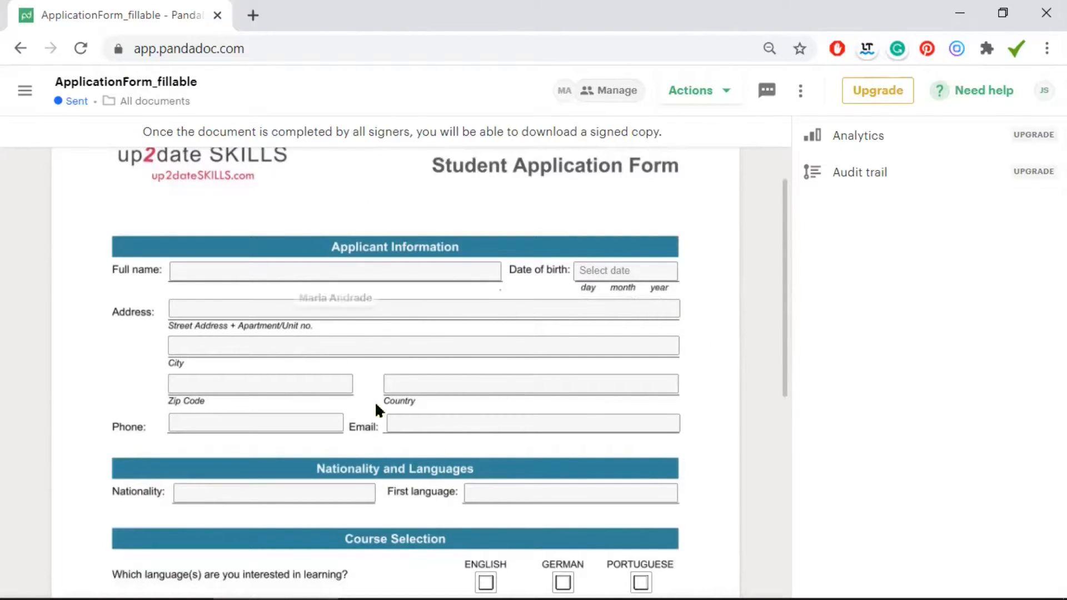
pyautogui.scroll(-1, 449, 354)
pyautogui.scroll(-3, 450, 356)
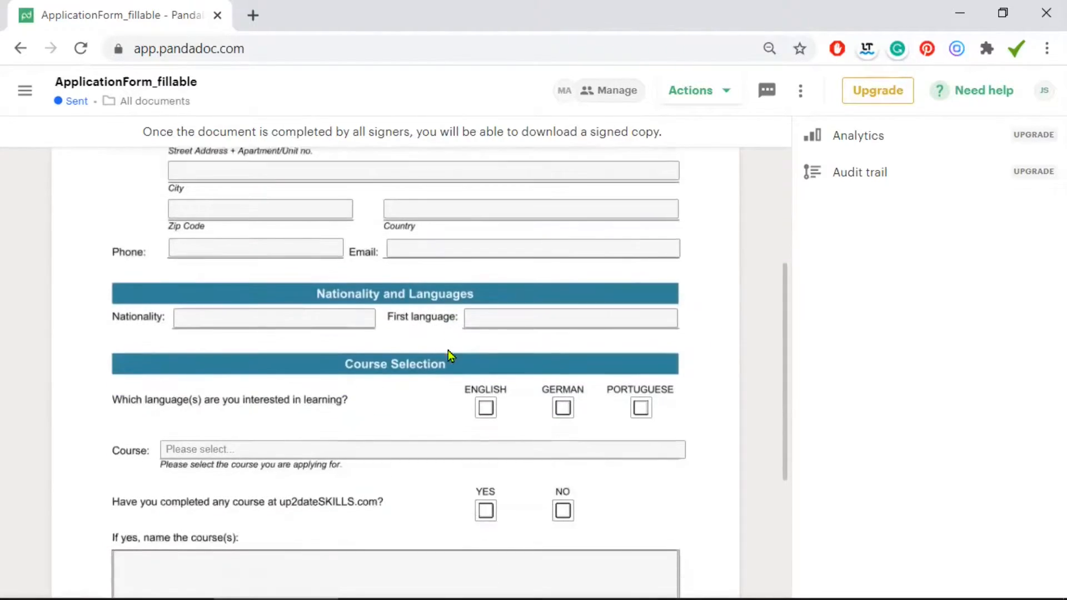
pyautogui.scroll(5, 685, 336)
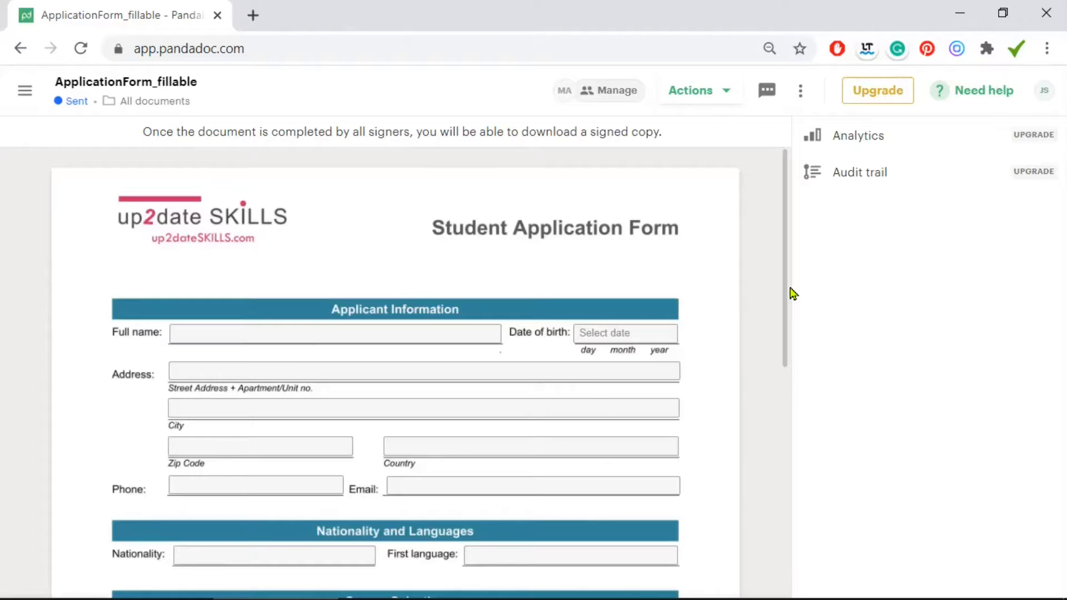
# Go to the Documents list from the side menu and start adding a new document
pyautogui.click(25, 90)
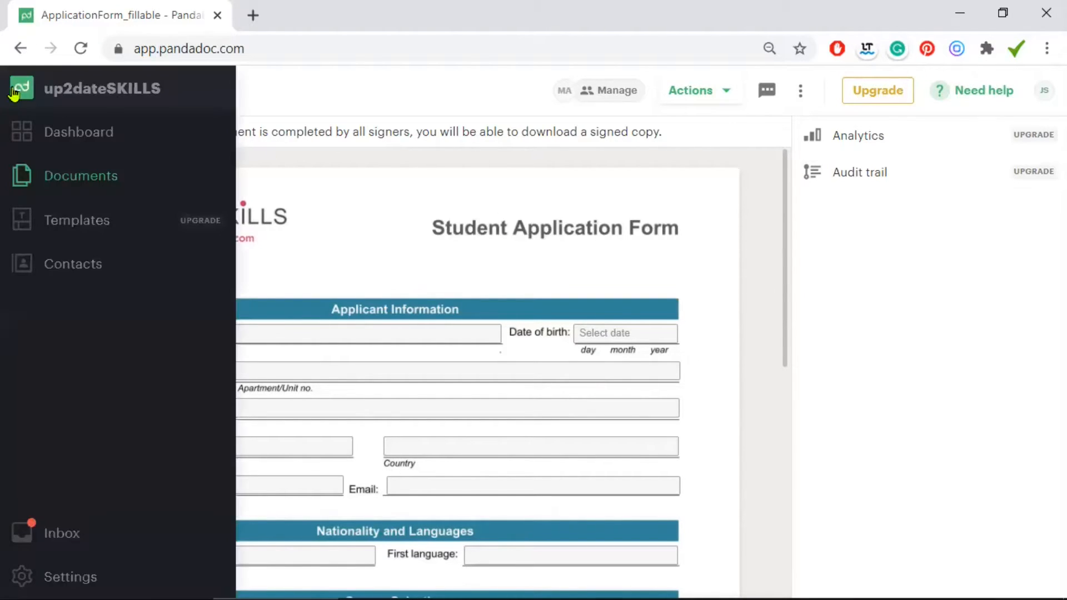
pyautogui.click(46, 175)
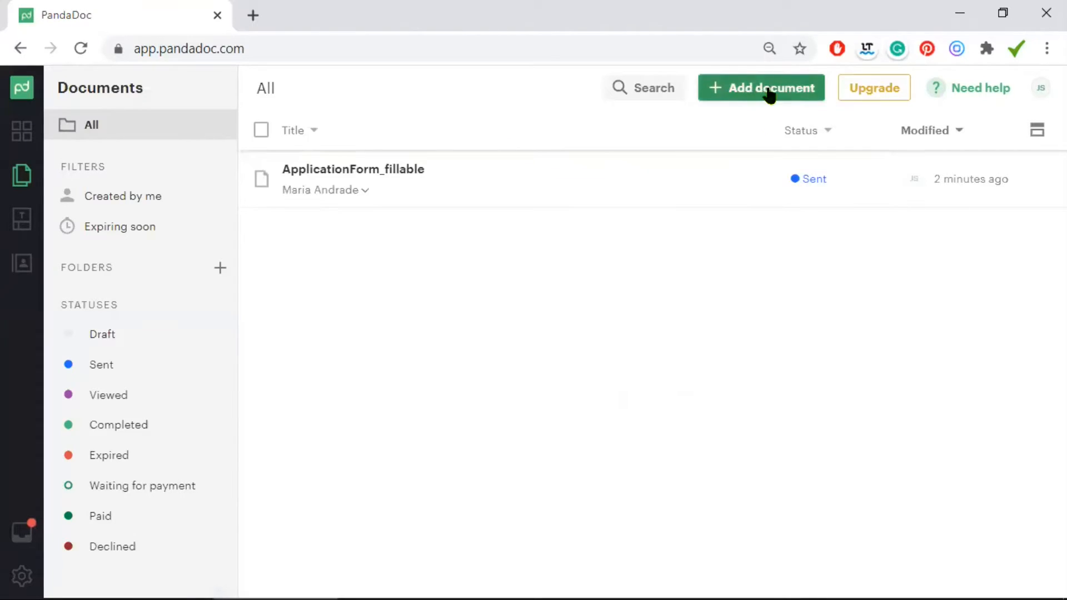
pyautogui.click(753, 90)
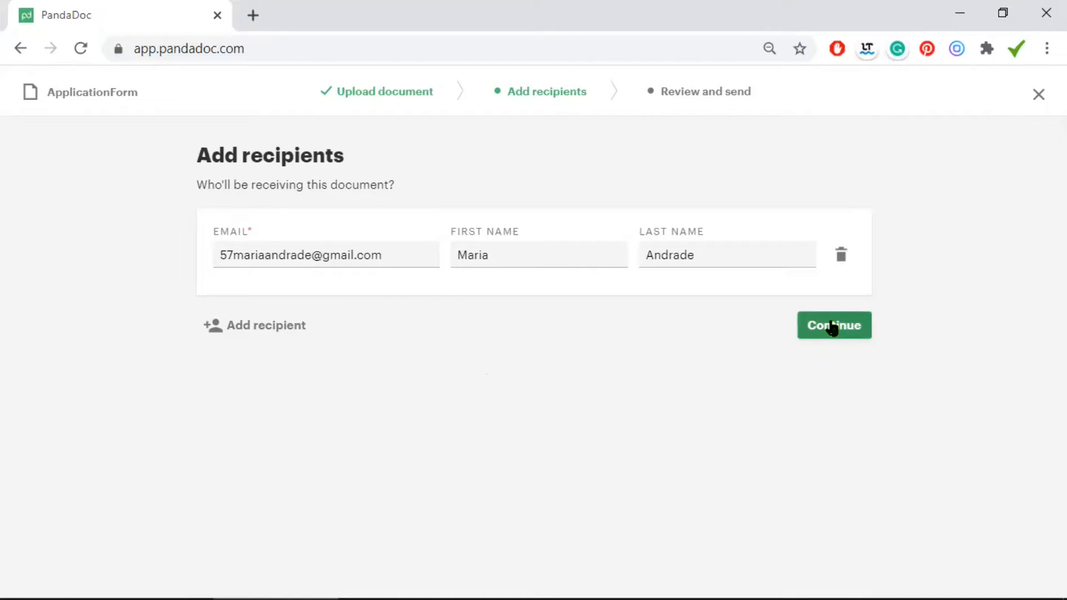
# Continue past Add recipients with the single recipient to open the ApplicationForm editor
pyautogui.click(831, 328)
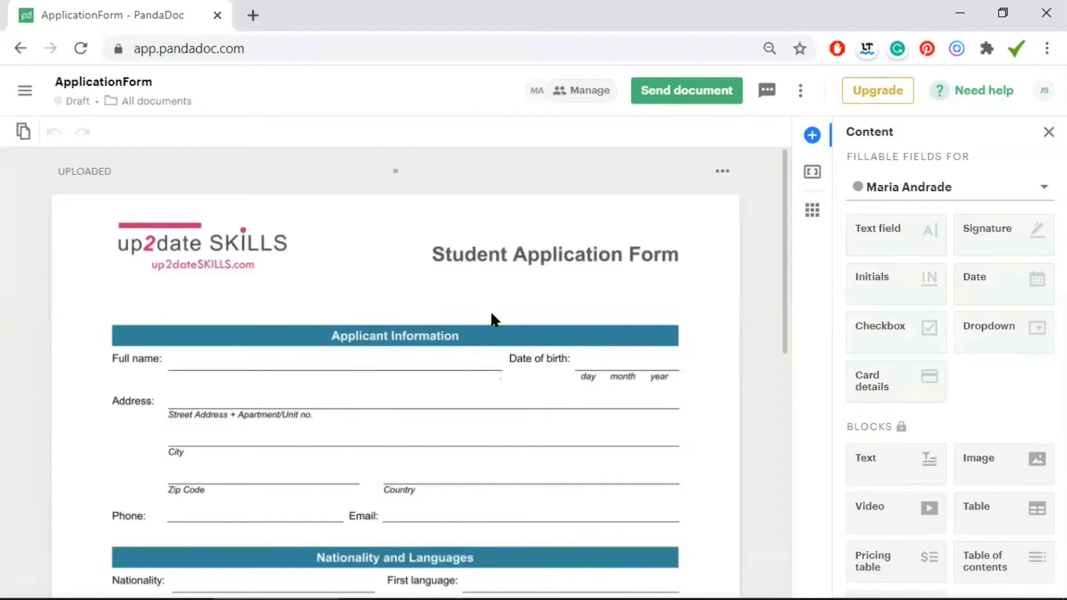
# Place a text field on the Full name line, widened along the whole line
pyautogui.scroll(-3, 490, 311)
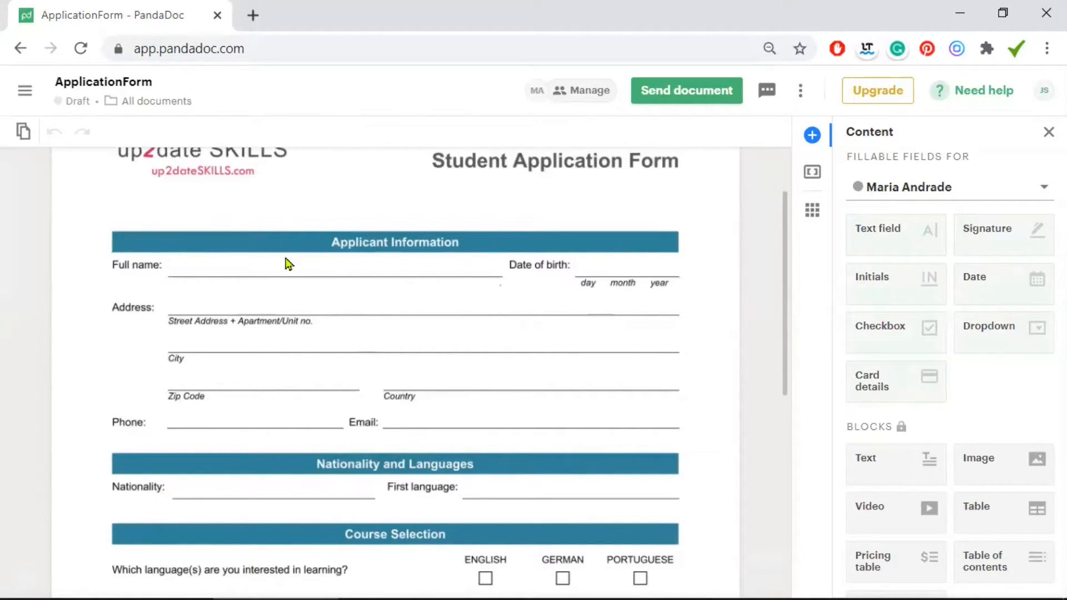
pyautogui.click(882, 226)
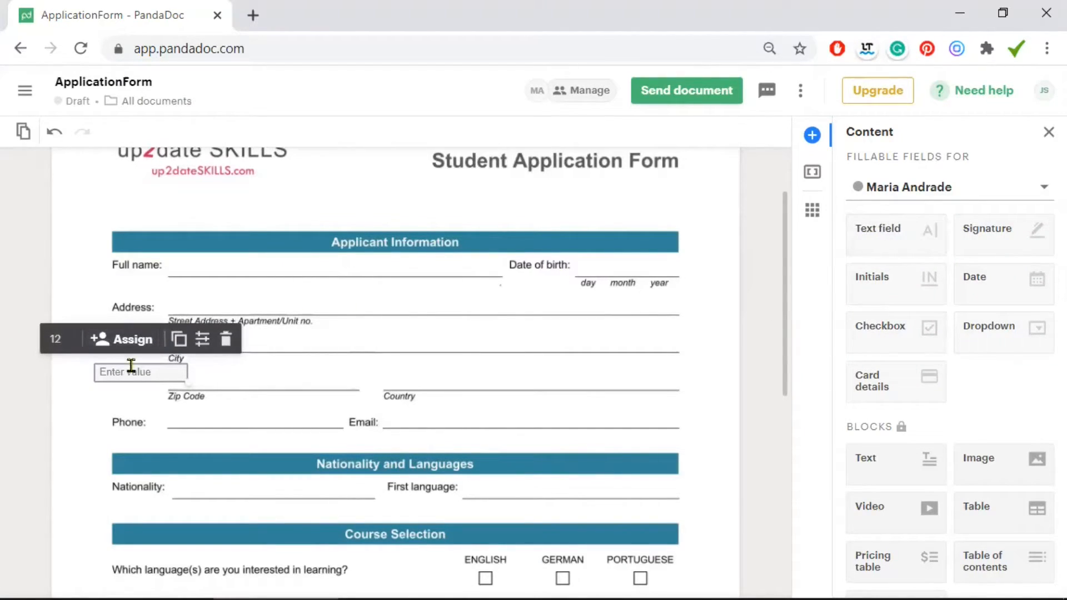
pyautogui.moveTo(206, 263); pyautogui.dragTo(206, 262)
pyautogui.moveTo(264, 278); pyautogui.dragTo(505, 277)
pyautogui.moveTo(507, 277); pyautogui.dragTo(505, 277)
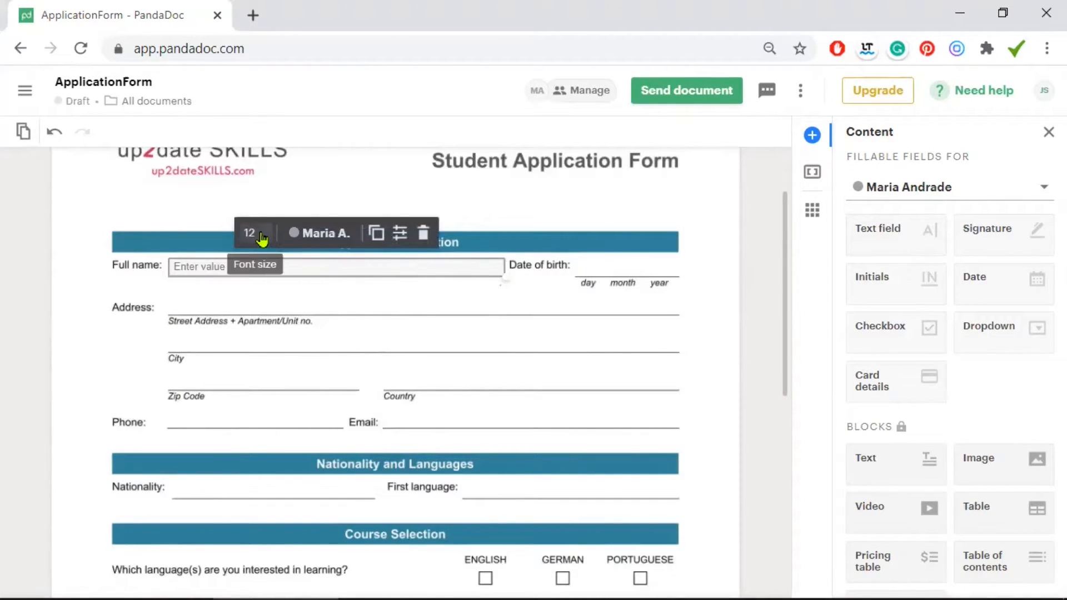
# Give the Full name field font size 15 and make it required and multi-line
pyautogui.click(261, 239)
pyautogui.moveTo(289, 305); pyautogui.dragTo(291, 320)
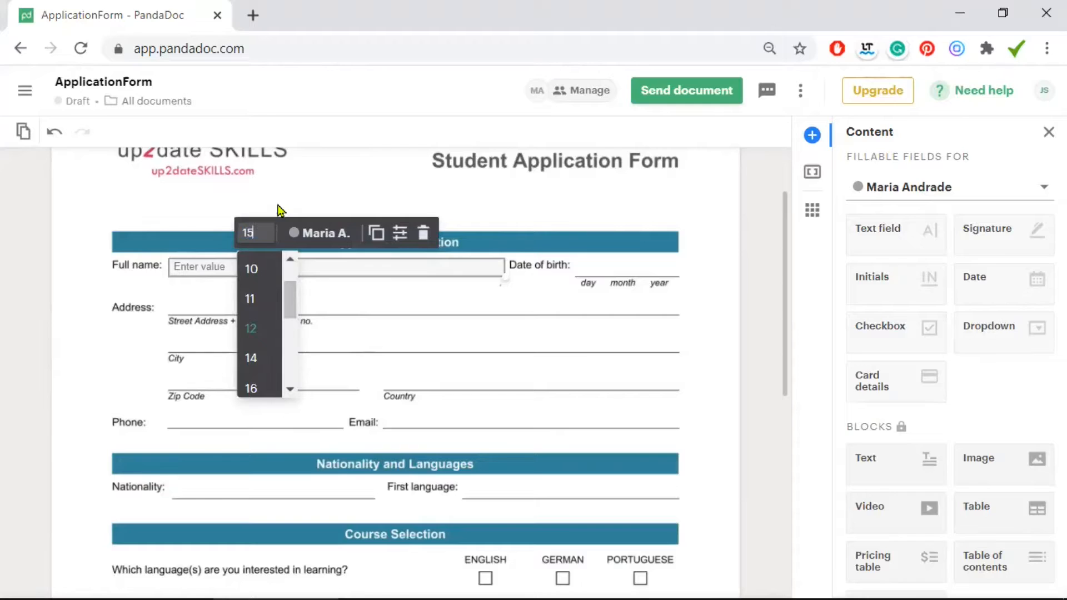
pyautogui.press('Return')
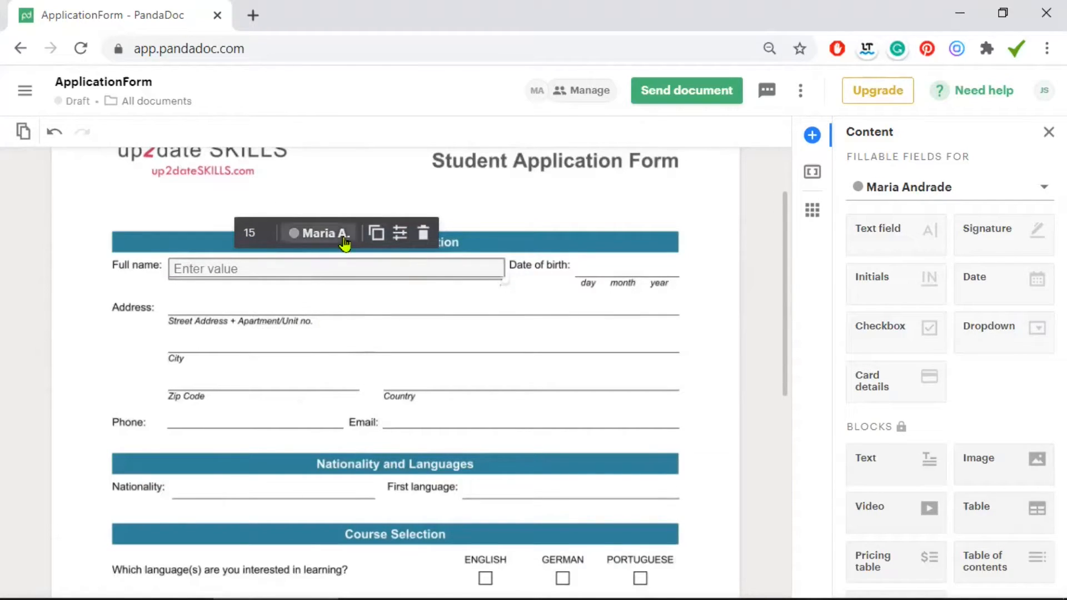
pyautogui.click(399, 233)
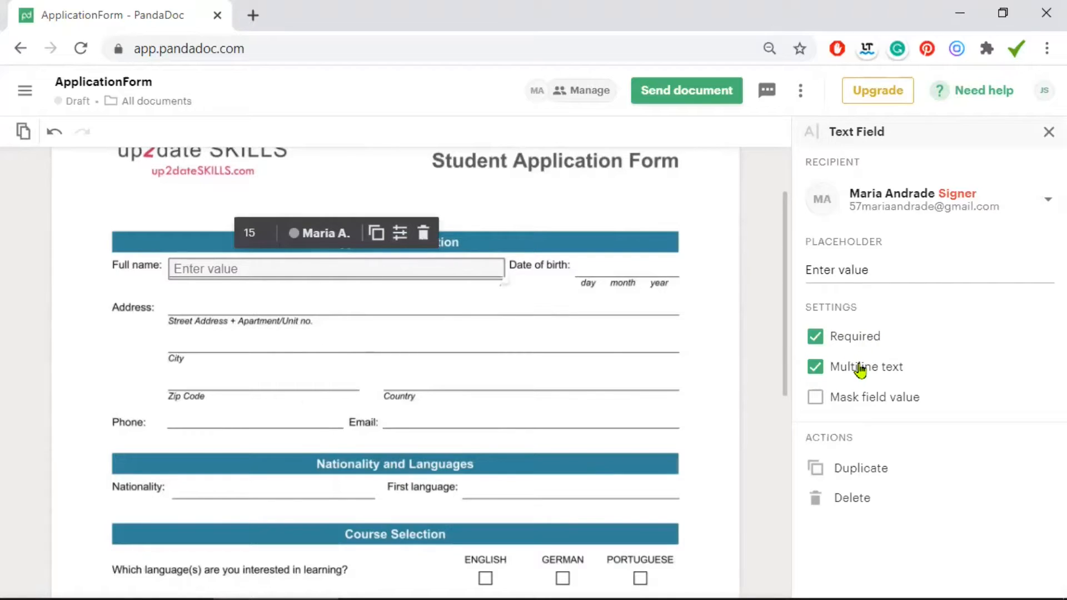
pyautogui.click(590, 304)
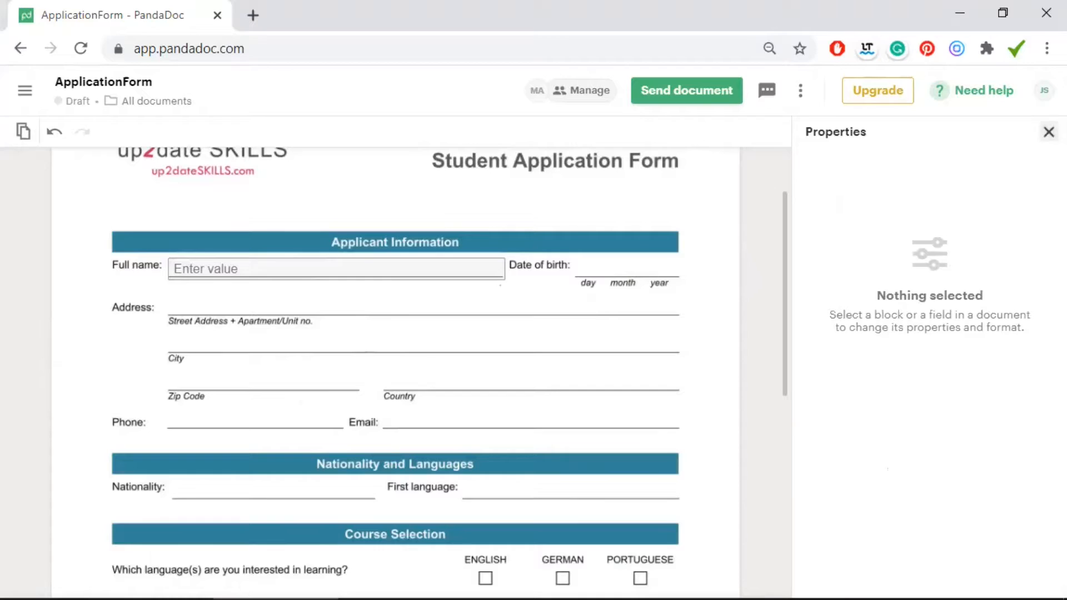
pyautogui.click(1048, 132)
# Place a date field on the Date of birth line
pyautogui.moveTo(995, 284); pyautogui.dragTo(573, 261)
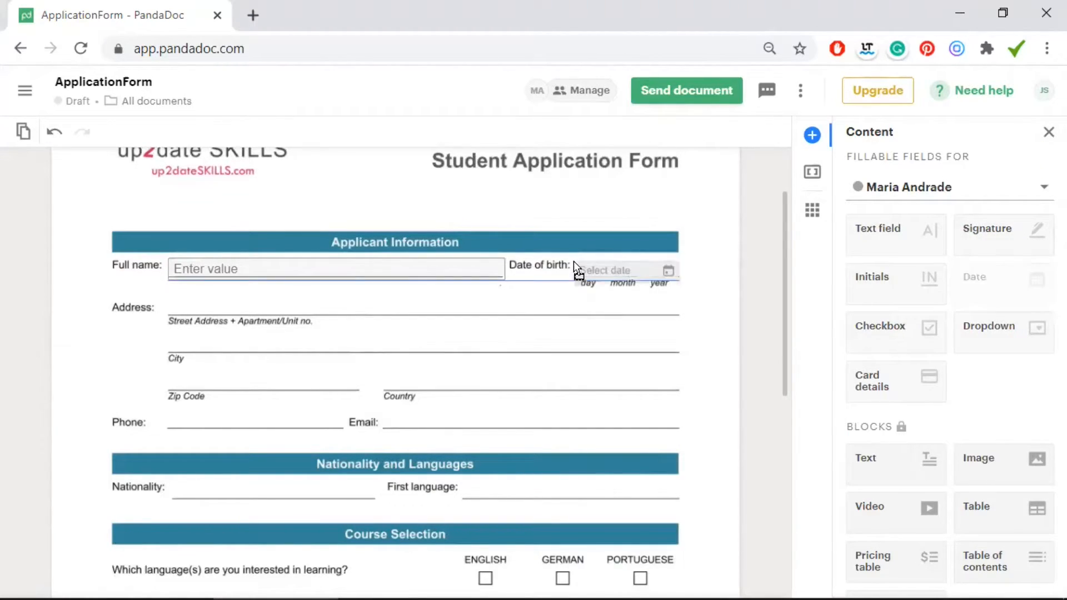
pyautogui.click(490, 262)
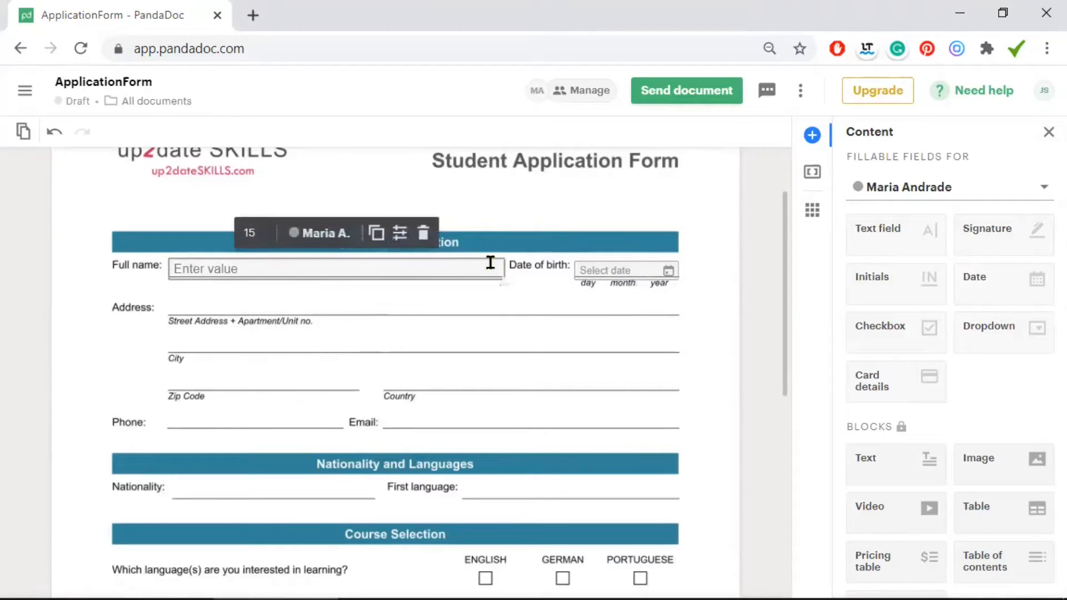
pyautogui.click(645, 265)
pyautogui.click(536, 237)
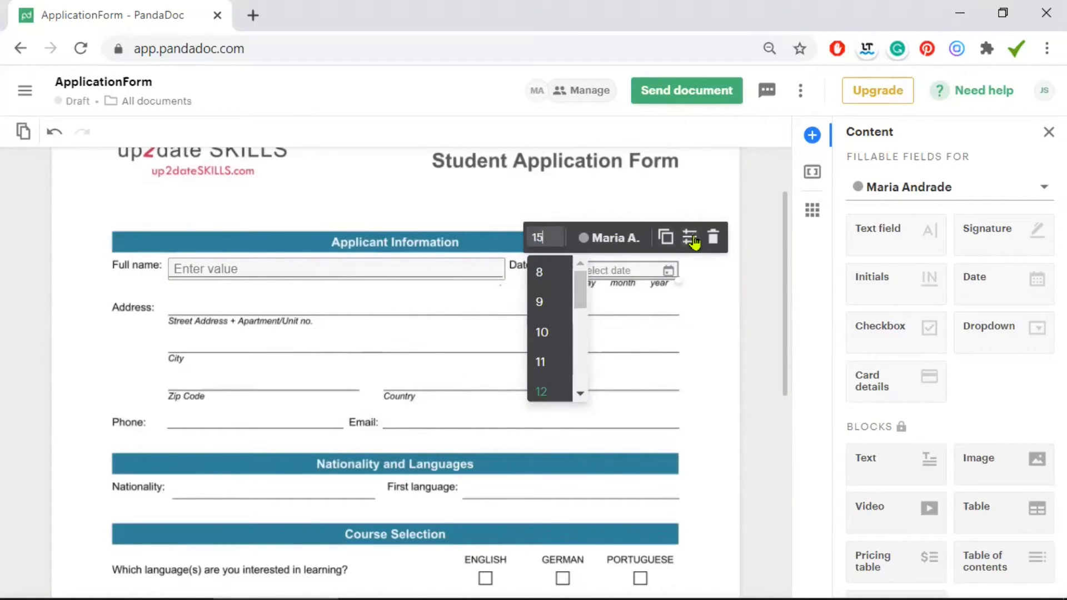
# Set the Date of birth field to DD / MM / YYYY format, allowing only past dates
pyautogui.click(689, 237)
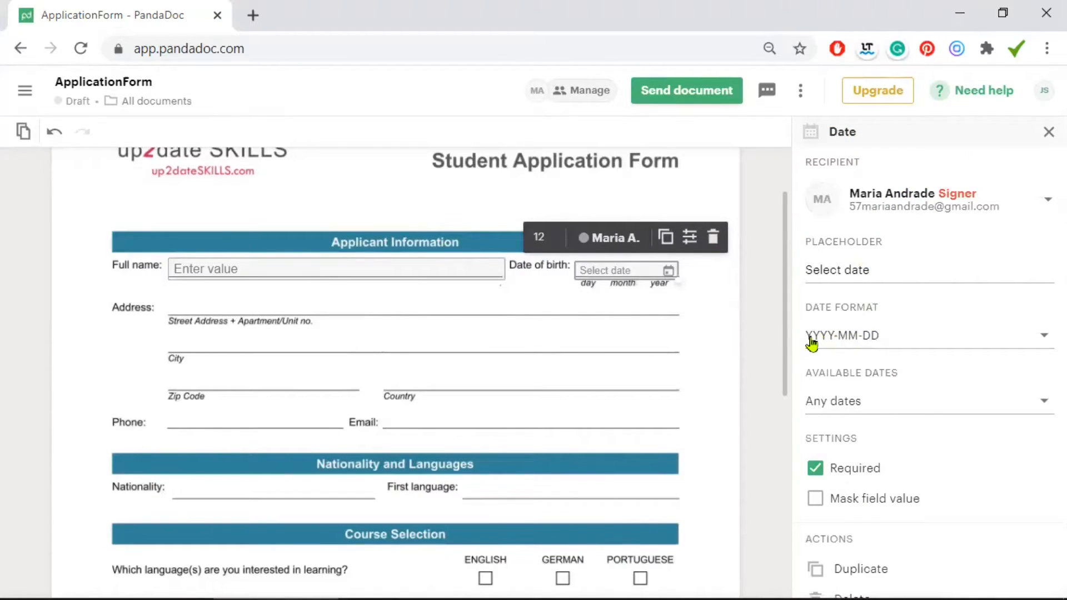
pyautogui.click(874, 340)
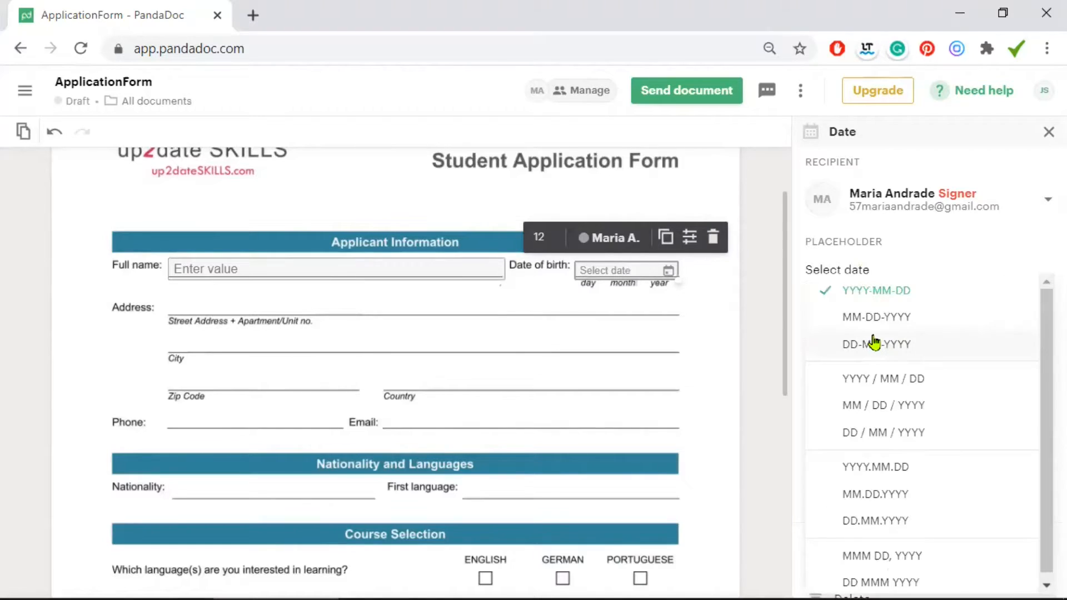
pyautogui.click(897, 433)
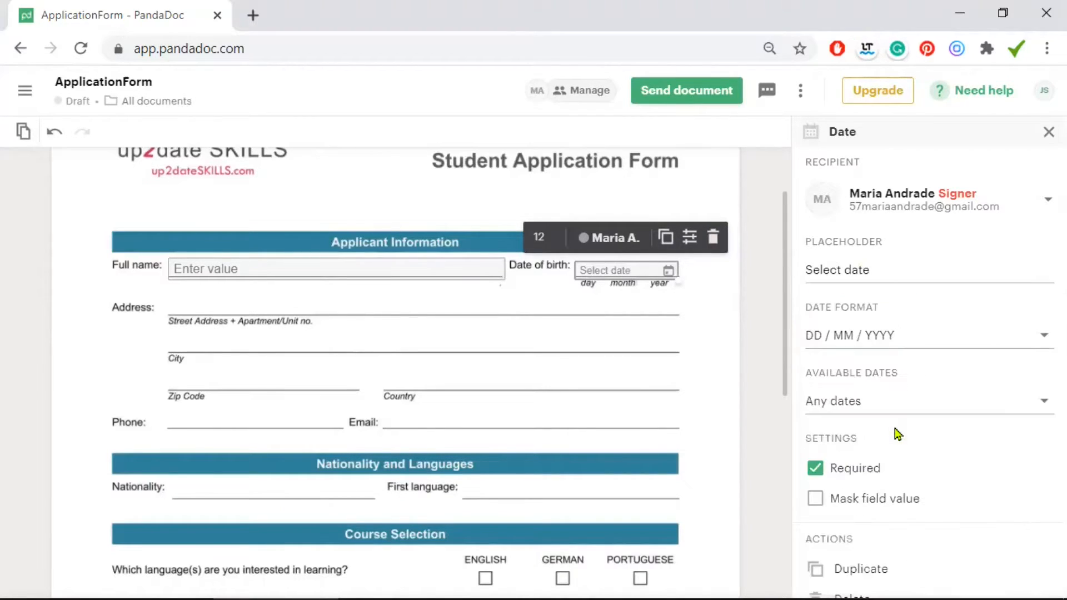
pyautogui.click(868, 407)
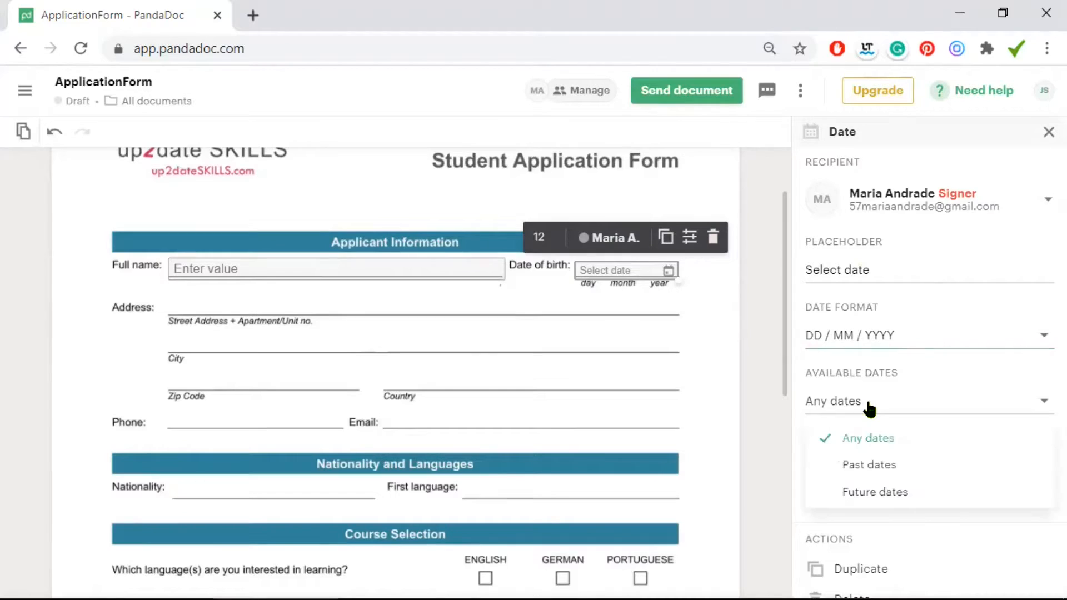
pyautogui.click(883, 465)
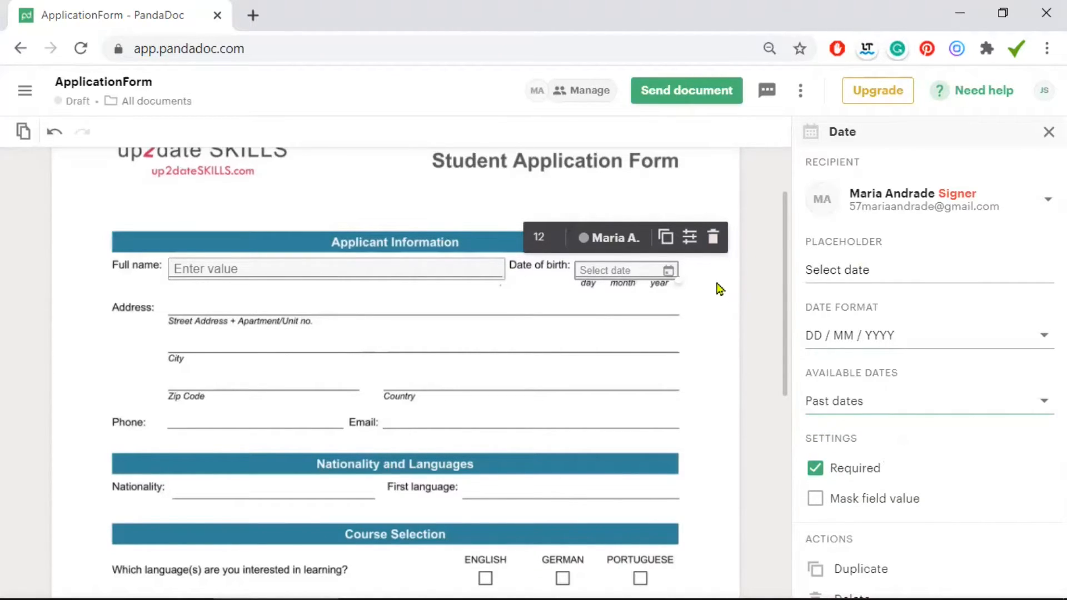
# Set the Date of birth field's font size to 15
pyautogui.click(542, 239)
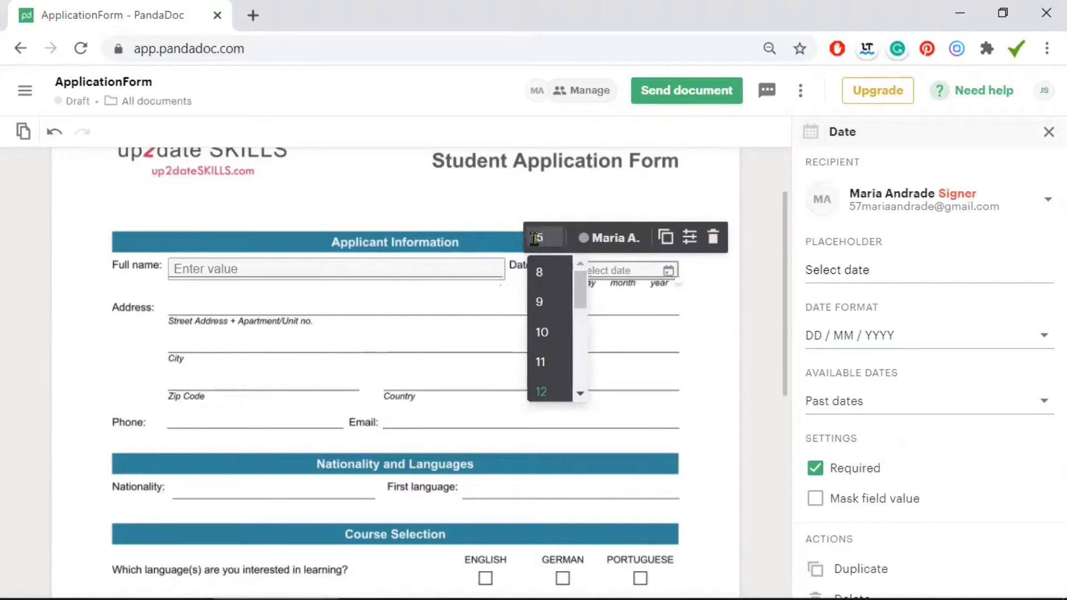
pyautogui.press('Return')
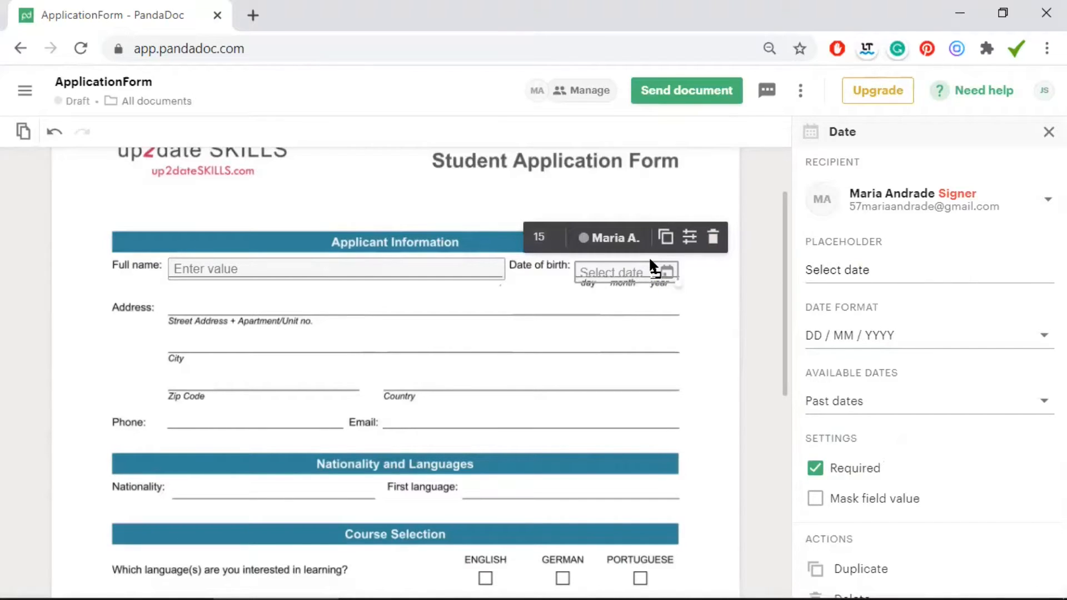
pyautogui.click(688, 340)
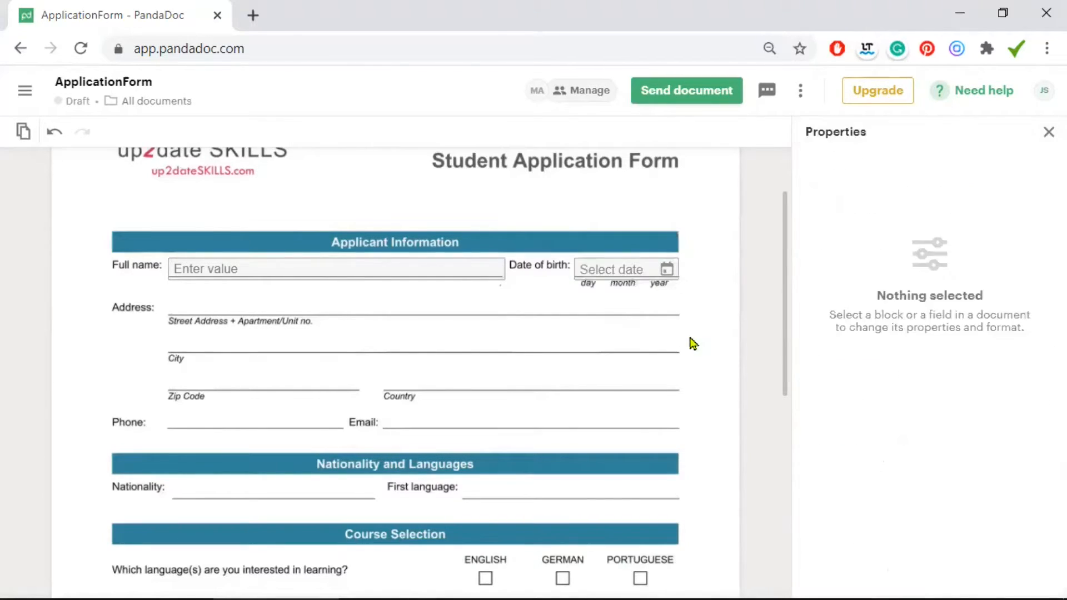
pyautogui.click(389, 269)
# Duplicate the Full name field onto the Address line and stretch it to the form's right edge
pyautogui.click(374, 237)
pyautogui.click(240, 290)
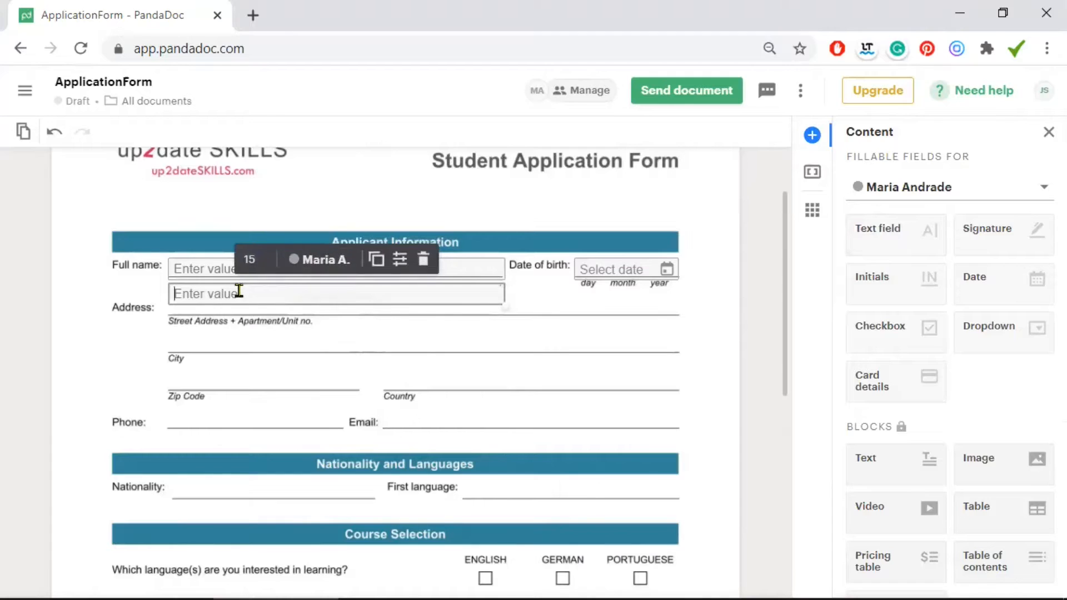
pyautogui.moveTo(503, 298); pyautogui.dragTo(680, 311)
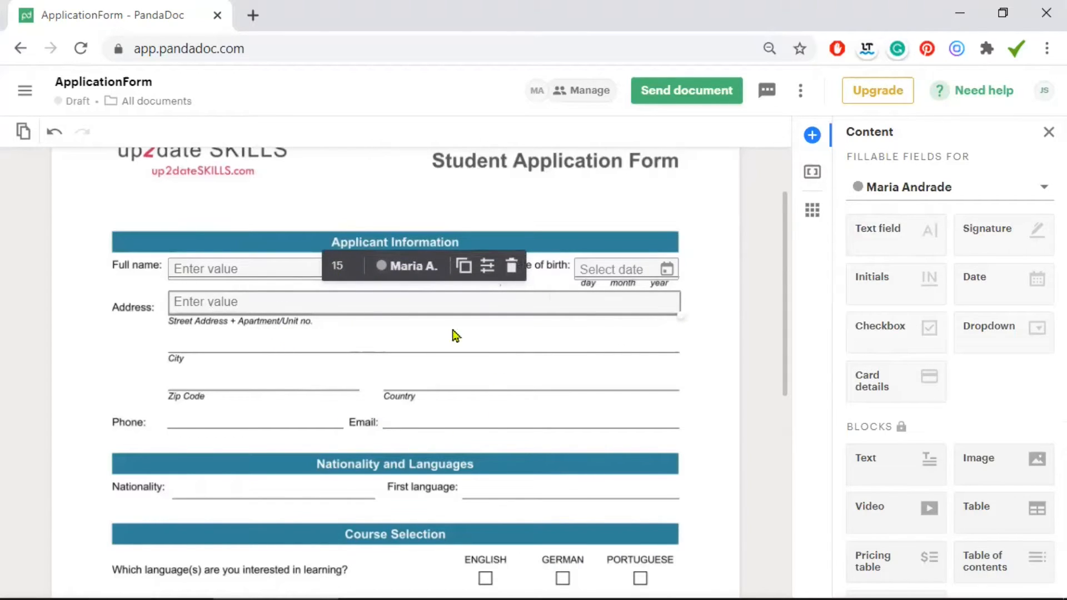
pyautogui.scroll(-4, 419, 340)
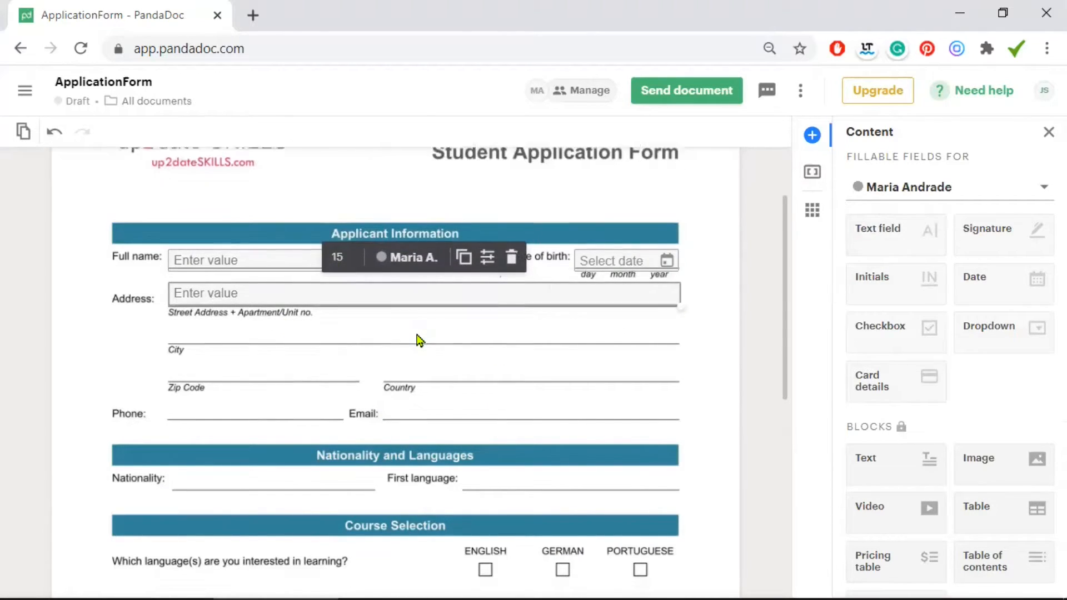
pyautogui.scroll(-1, 418, 340)
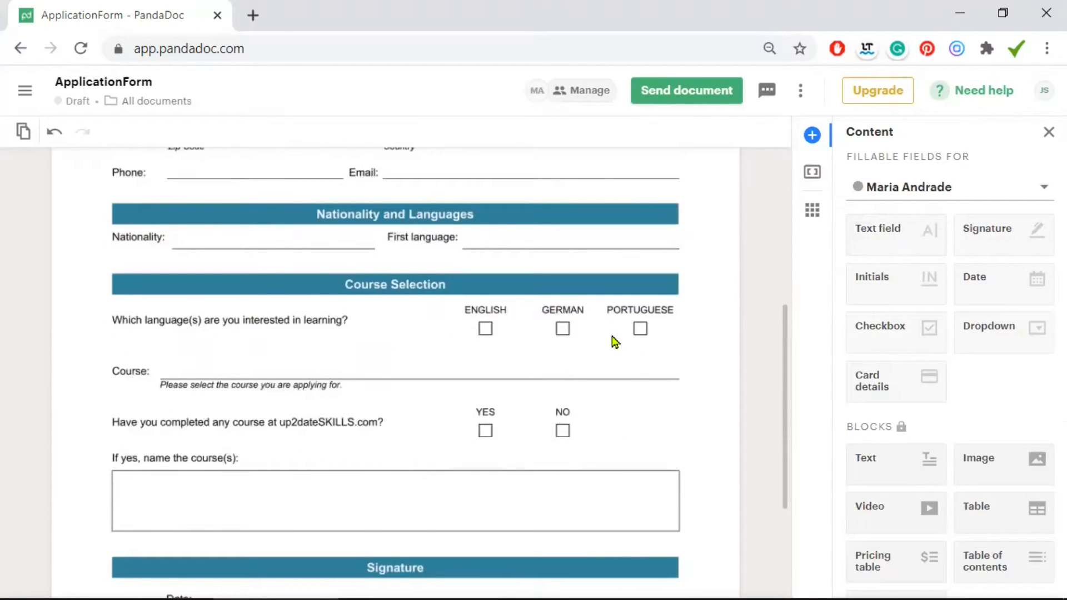
pyautogui.scroll(-1, 614, 340)
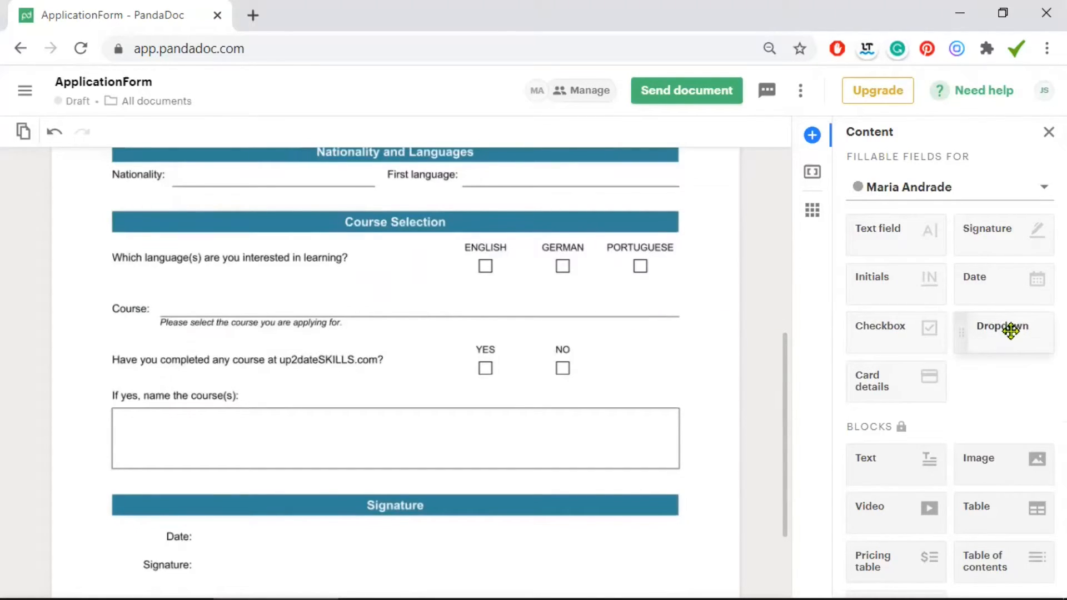
# Place a dropdown on the Course line at font size 15, widened to the line's end
pyautogui.moveTo(1010, 330); pyautogui.dragTo(389, 366)
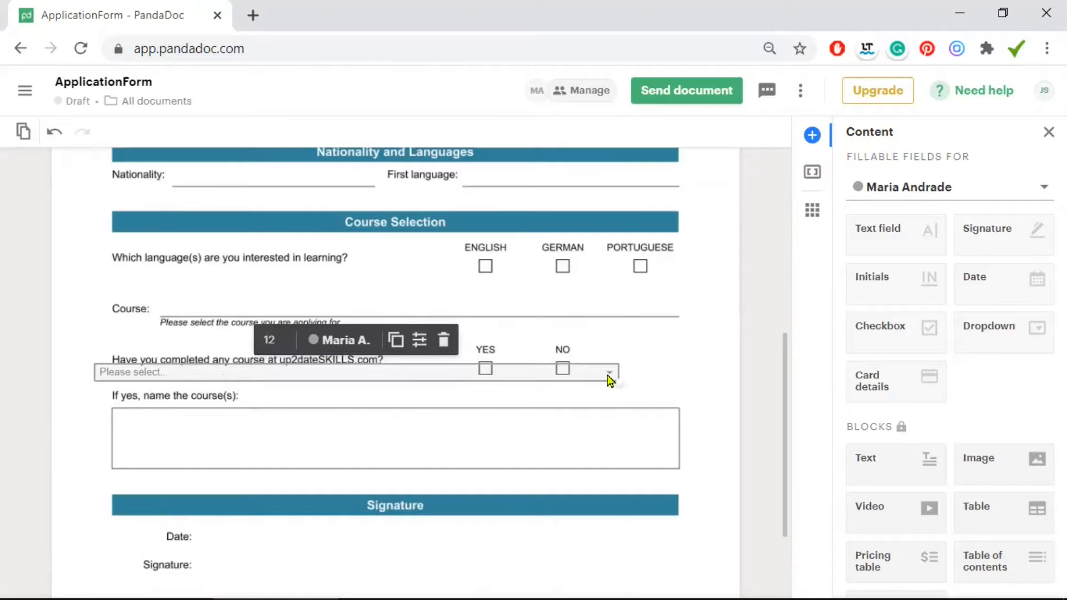
pyautogui.click(655, 367)
pyautogui.moveTo(564, 295); pyautogui.dragTo(559, 300)
pyautogui.moveTo(688, 316); pyautogui.dragTo(668, 315)
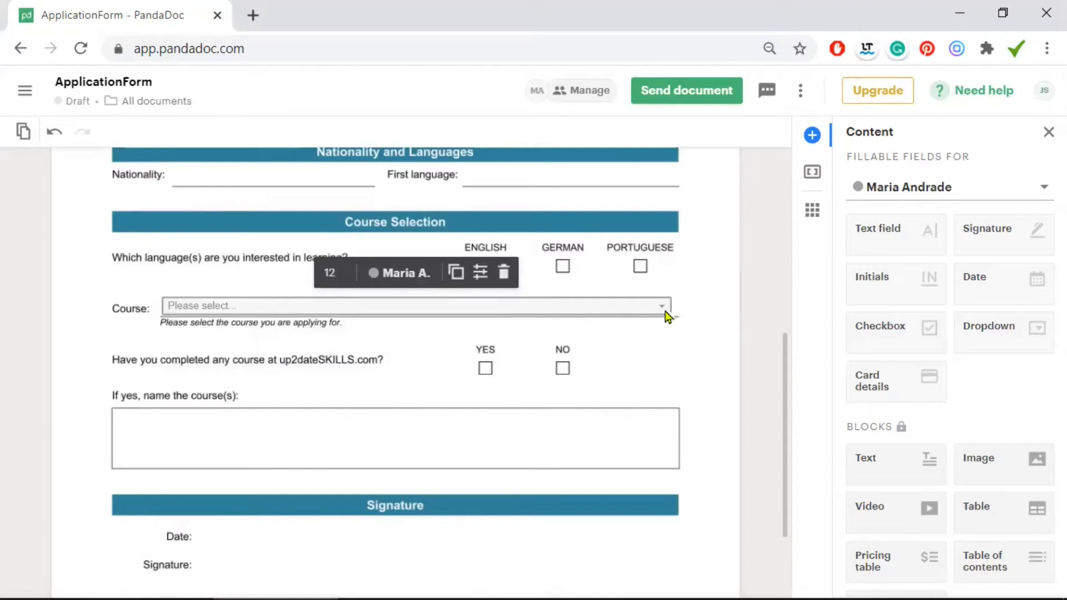
pyautogui.click(336, 273)
pyautogui.press('Return')
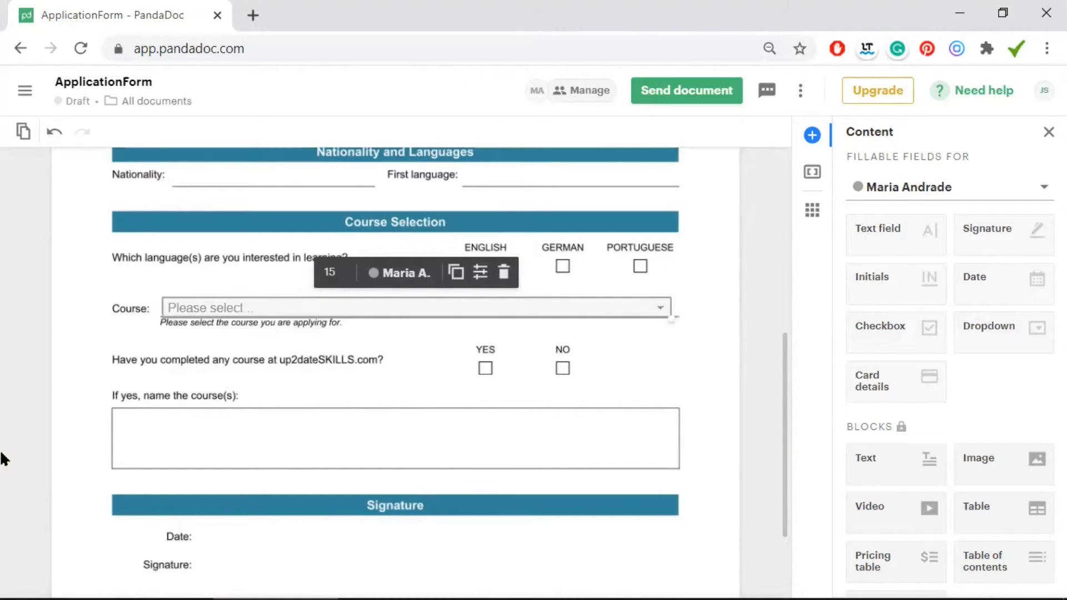
pyautogui.click(478, 272)
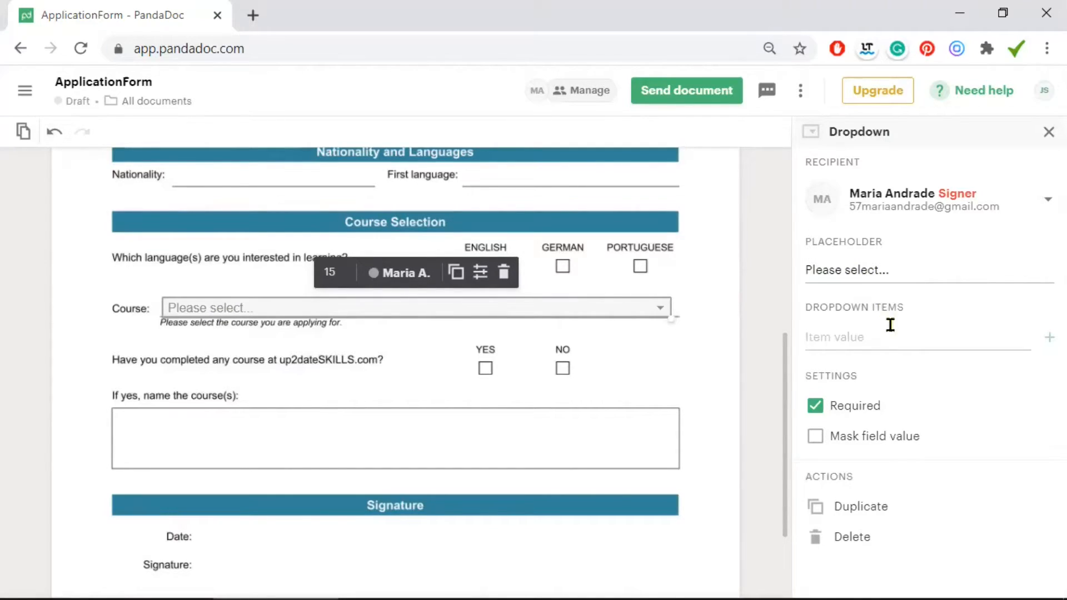
pyautogui.moveTo(671, 318); pyautogui.dragTo(680, 321)
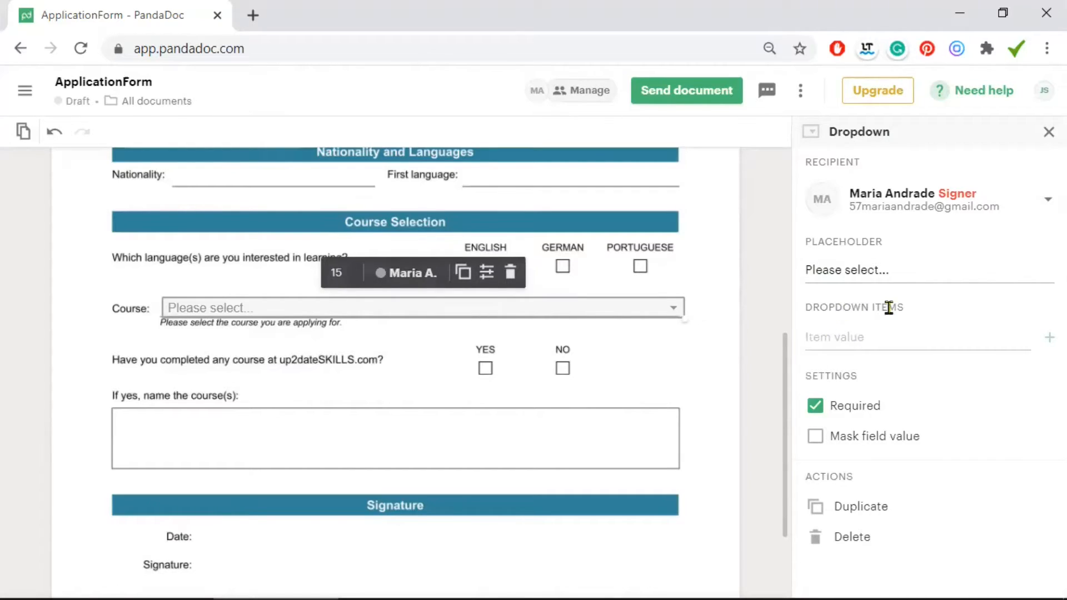
# Add dropdown options Course 1 and Course 2, keeping Course 1 first
pyautogui.click(850, 340)
pyautogui.write('Course 1')
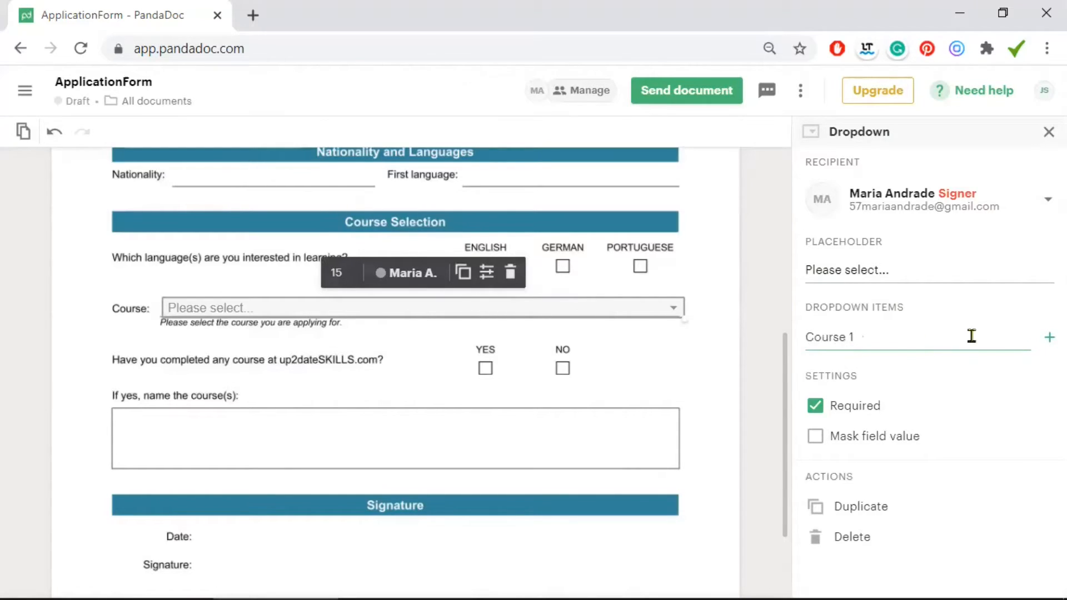
pyautogui.click(1049, 337)
pyautogui.click(864, 375)
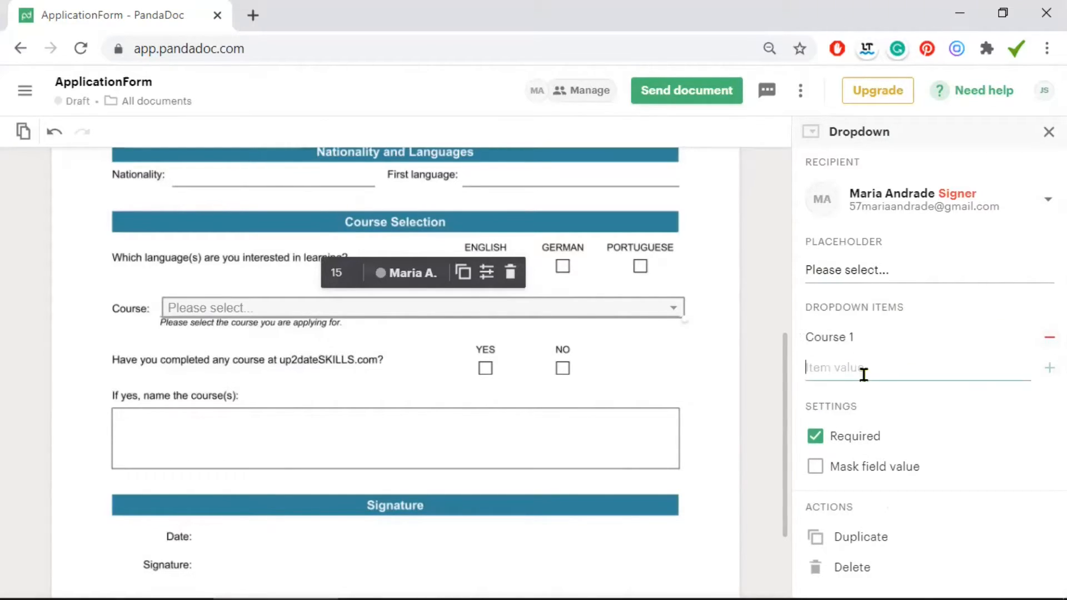
pyautogui.write('Course 2')
pyautogui.click(975, 406)
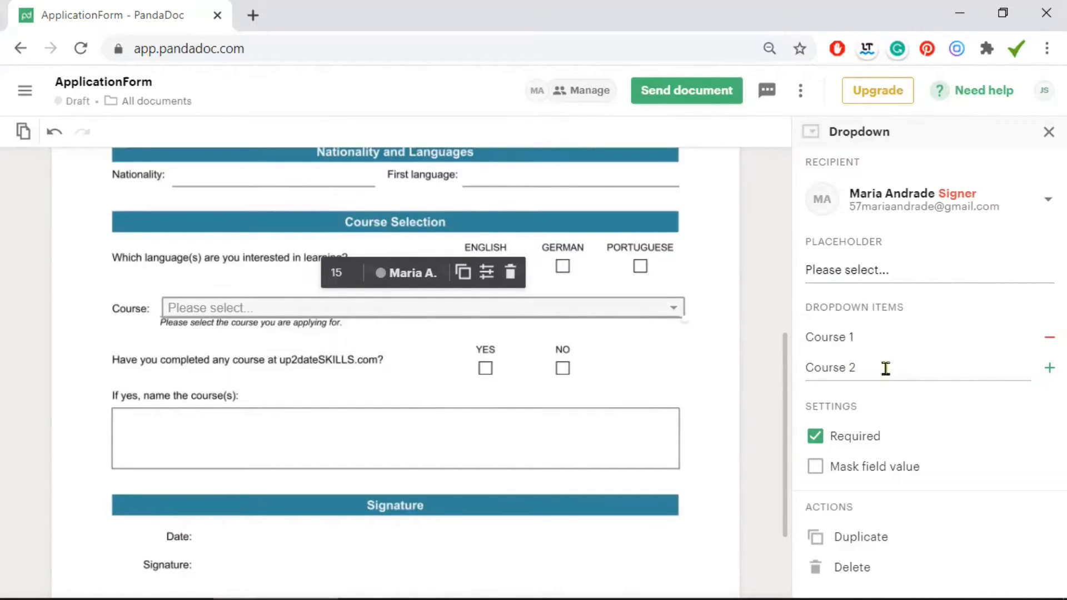
pyautogui.click(1049, 367)
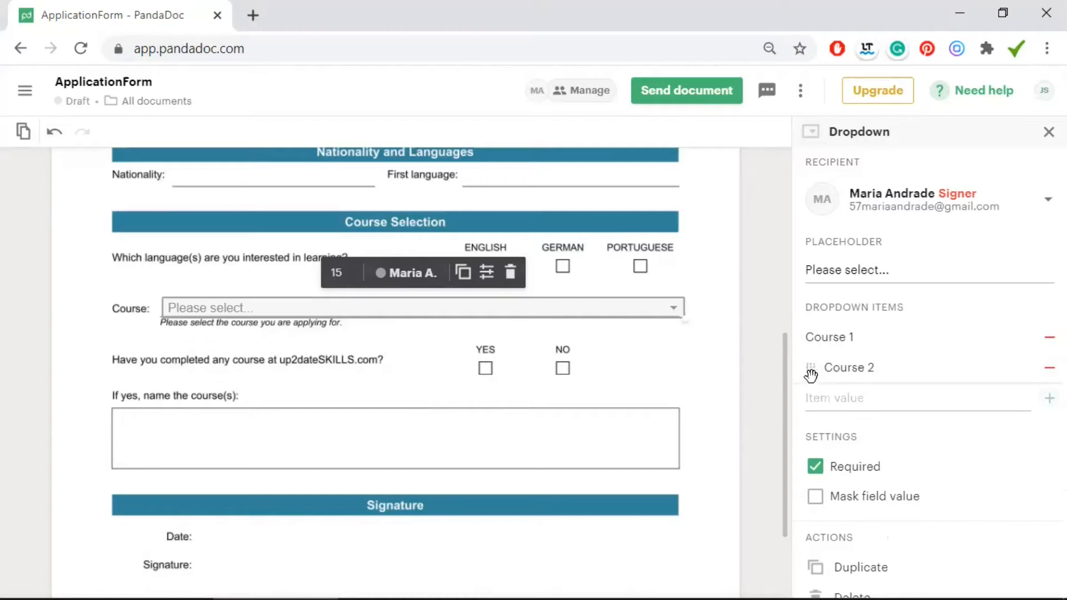
pyautogui.moveTo(813, 334)
pyautogui.mouseDown()
pyautogui.moveTo(848, 355)
pyautogui.moveTo(807, 340)
pyautogui.mouseUp()
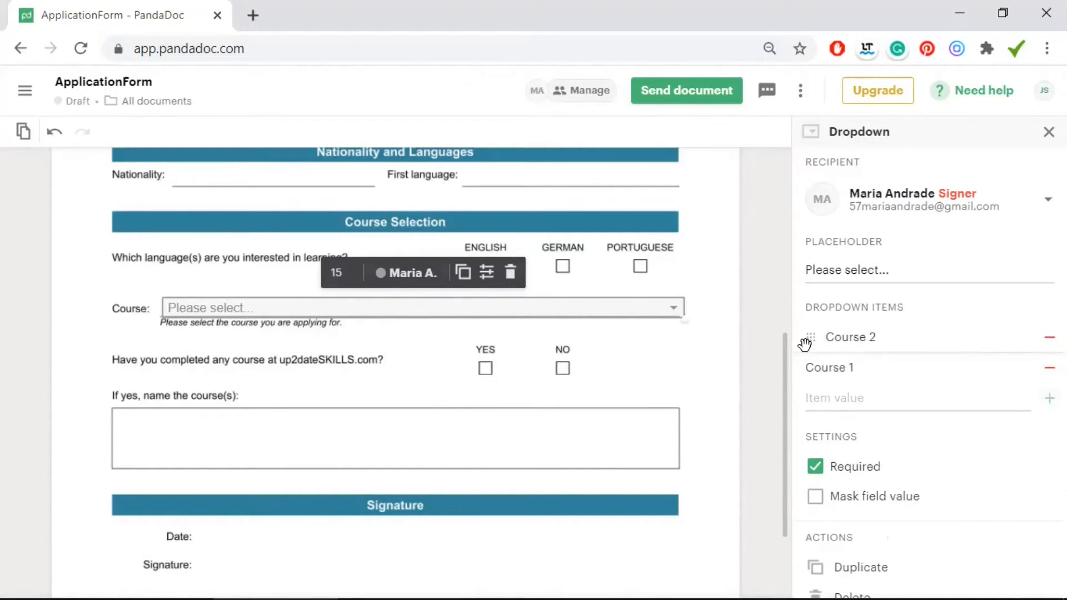
pyautogui.moveTo(807, 366); pyautogui.dragTo(827, 368)
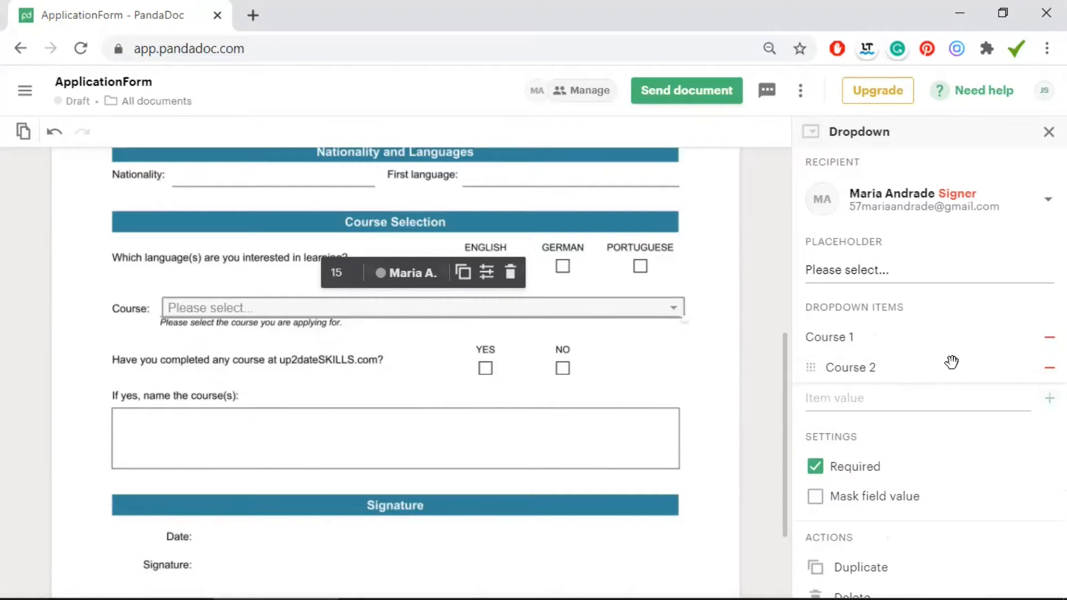
# Test picking Course 1, then reset the Course dropdown to its blank Please select... placeholder
pyautogui.click(675, 308)
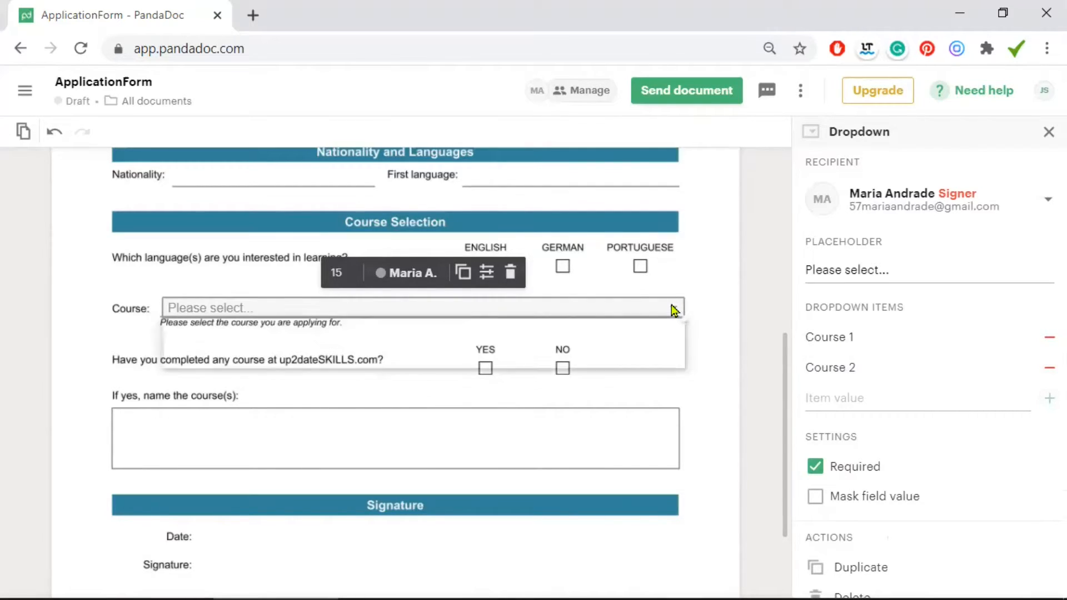
pyautogui.click(381, 349)
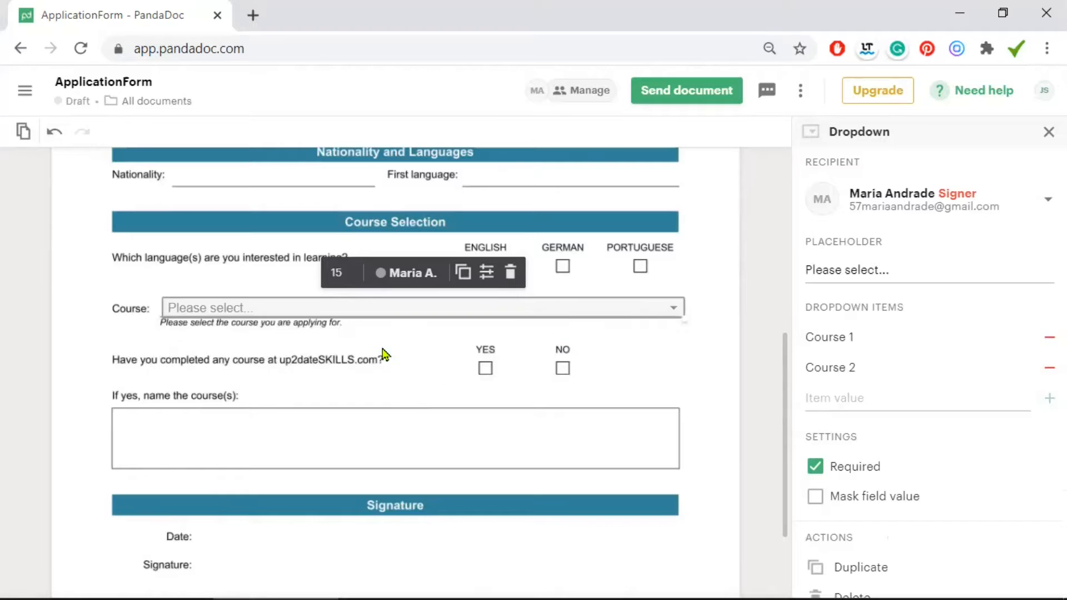
pyautogui.click(675, 310)
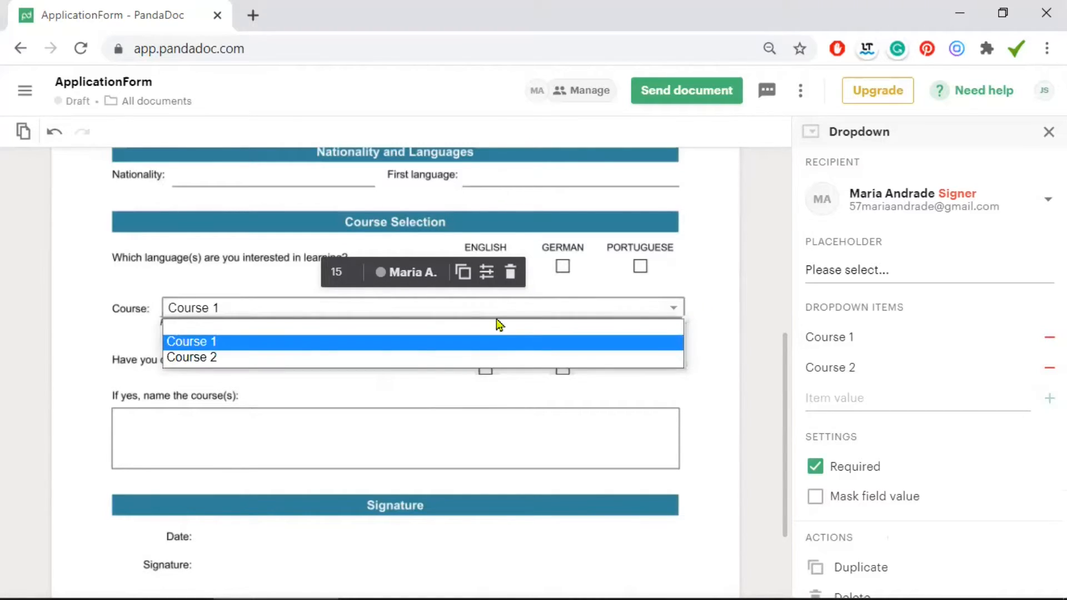
pyautogui.click(409, 329)
pyautogui.click(706, 309)
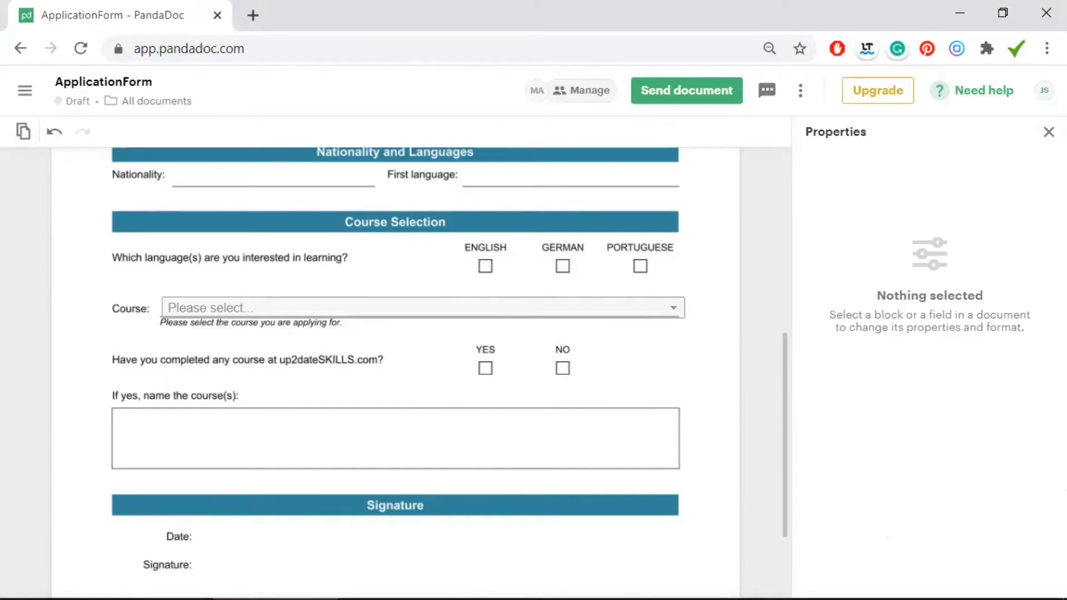
pyautogui.click(1049, 132)
# Place an optional signer checkbox on the ENGLISH language box and review its settings
pyautogui.moveTo(892, 331); pyautogui.dragTo(479, 261)
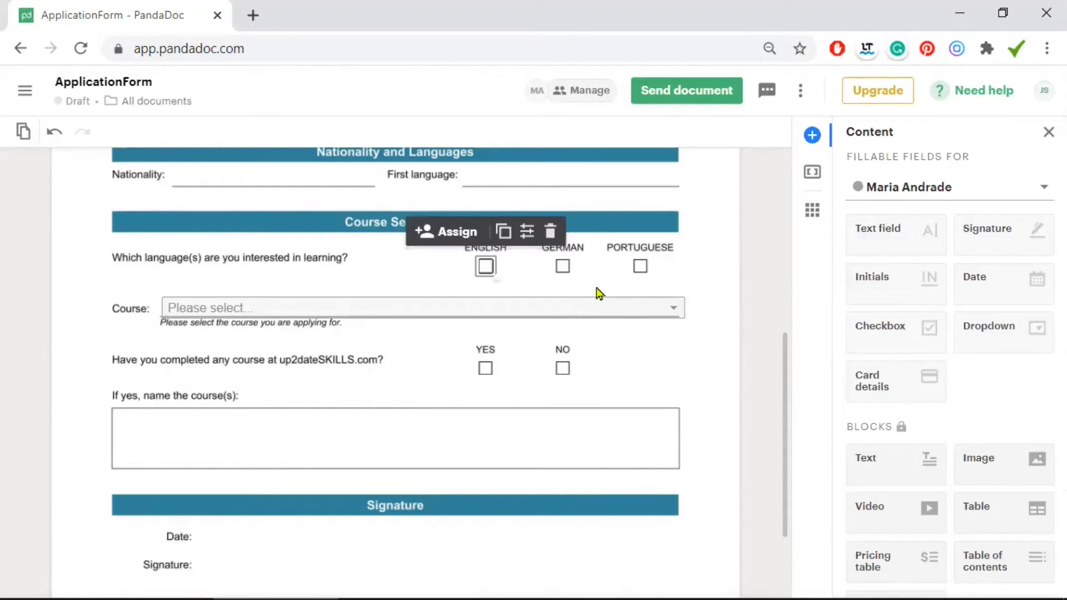
pyautogui.click(486, 267)
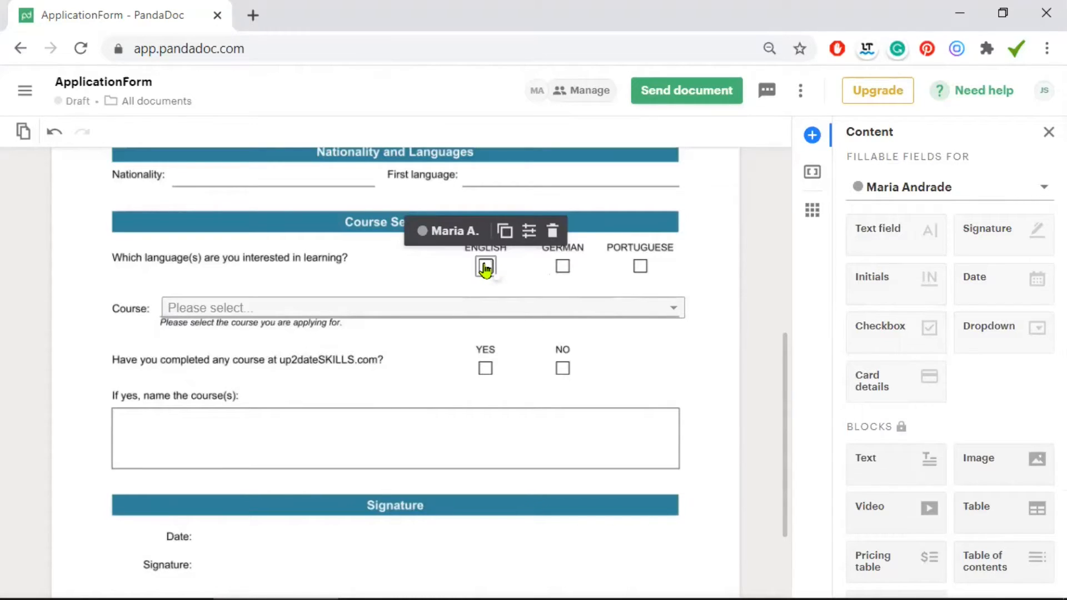
pyautogui.click(527, 232)
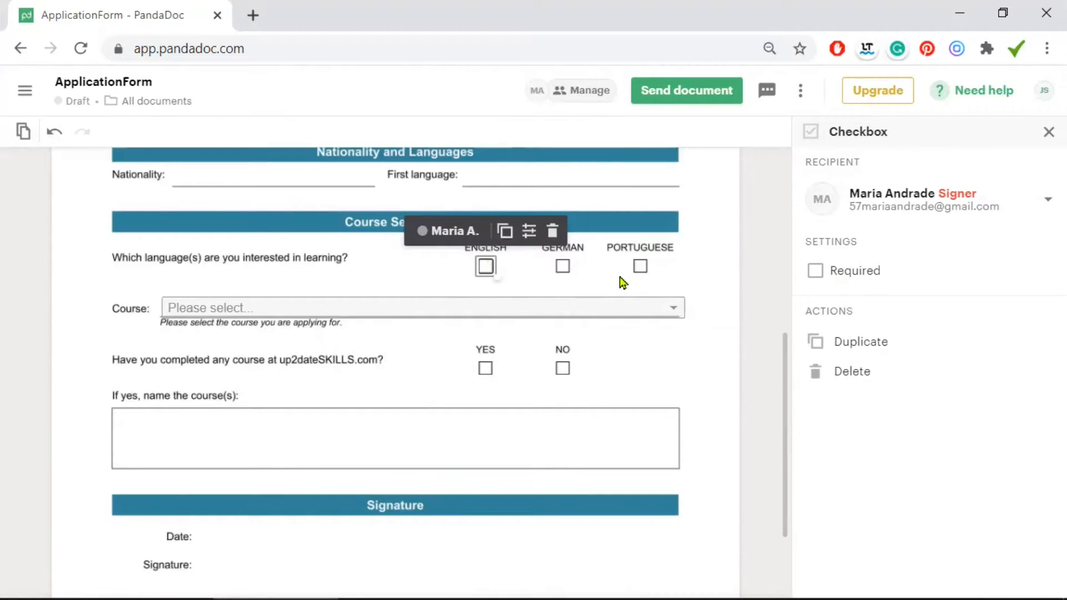
pyautogui.click(699, 275)
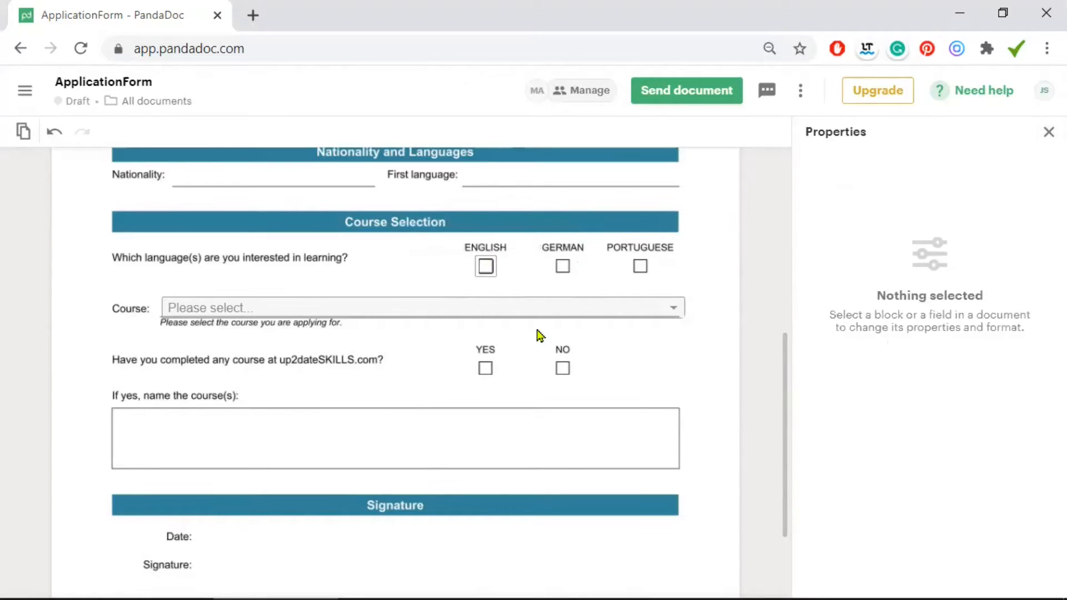
pyautogui.scroll(-2, 411, 338)
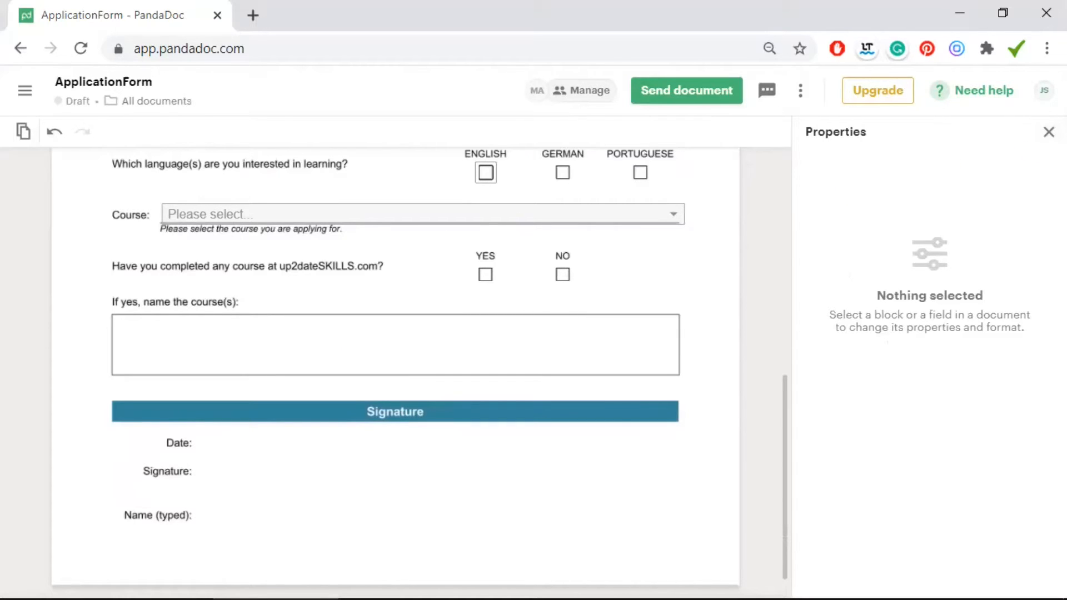
# Add a multiline text field sized to fill the course-name box
pyautogui.click(1049, 132)
pyautogui.moveTo(855, 228); pyautogui.dragTo(116, 318)
pyautogui.moveTo(627, 338); pyautogui.dragTo(676, 374)
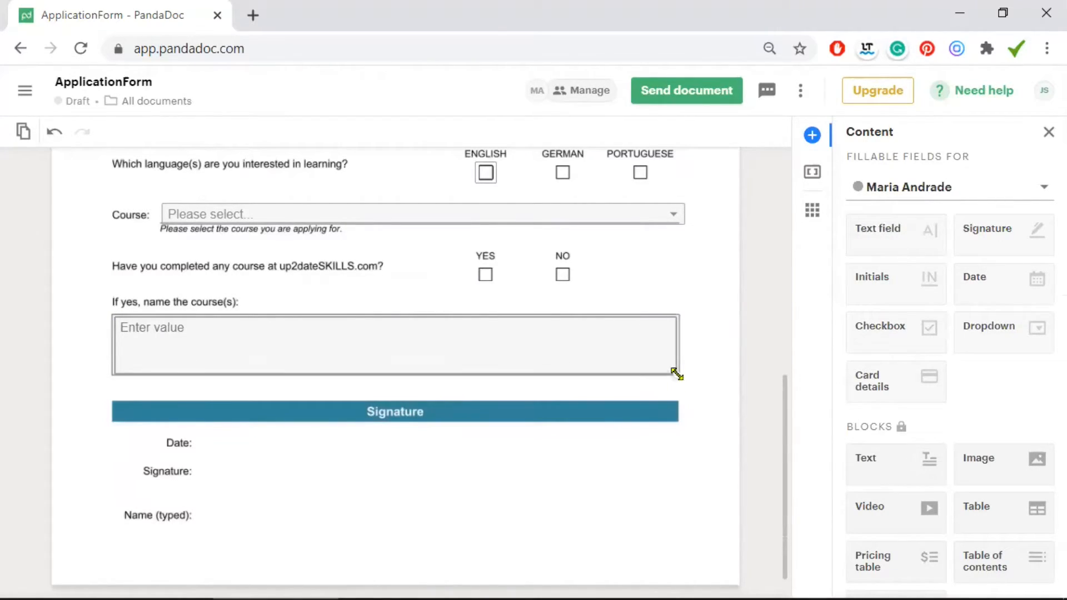
pyautogui.click(457, 294)
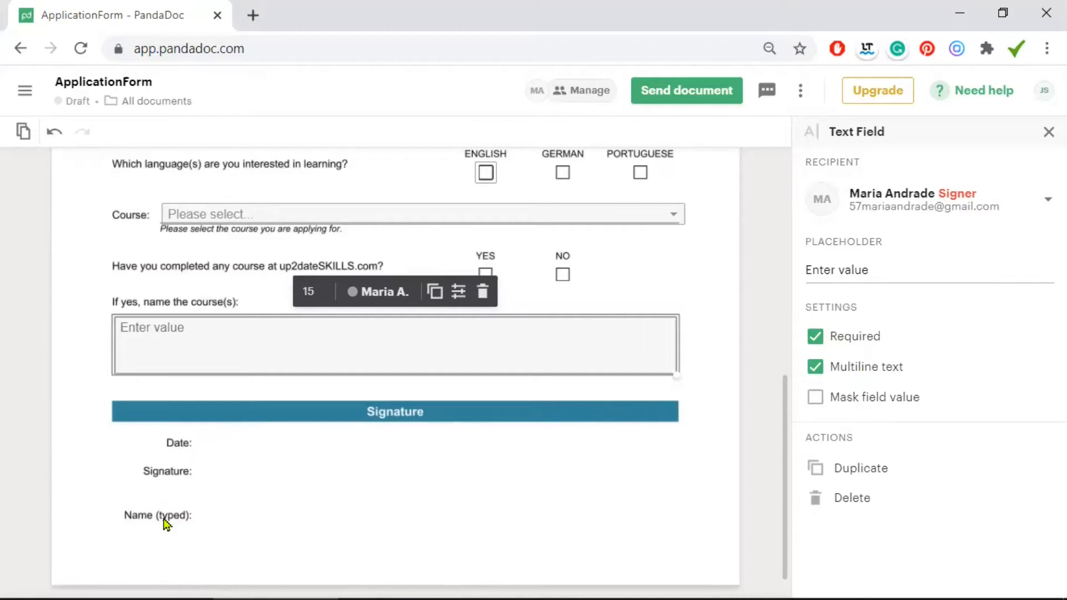
pyautogui.click(221, 457)
# Add a date field beside Date: in DD / MM / YYYY format, allowing only future dates
pyautogui.click(989, 280)
pyautogui.moveTo(999, 283); pyautogui.dragTo(203, 443)
pyautogui.click(313, 410)
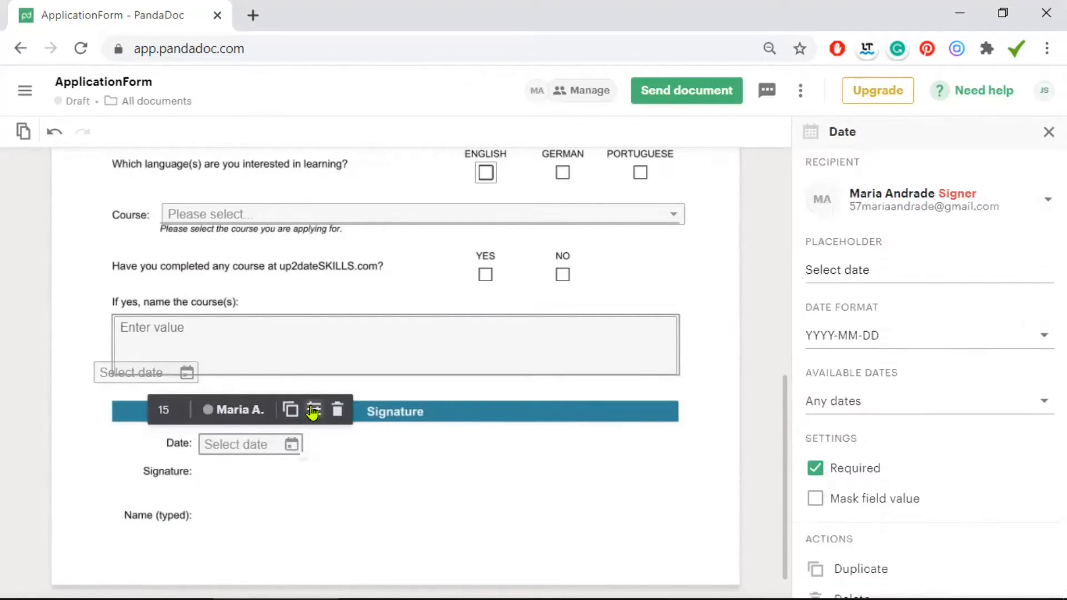
pyautogui.click(899, 335)
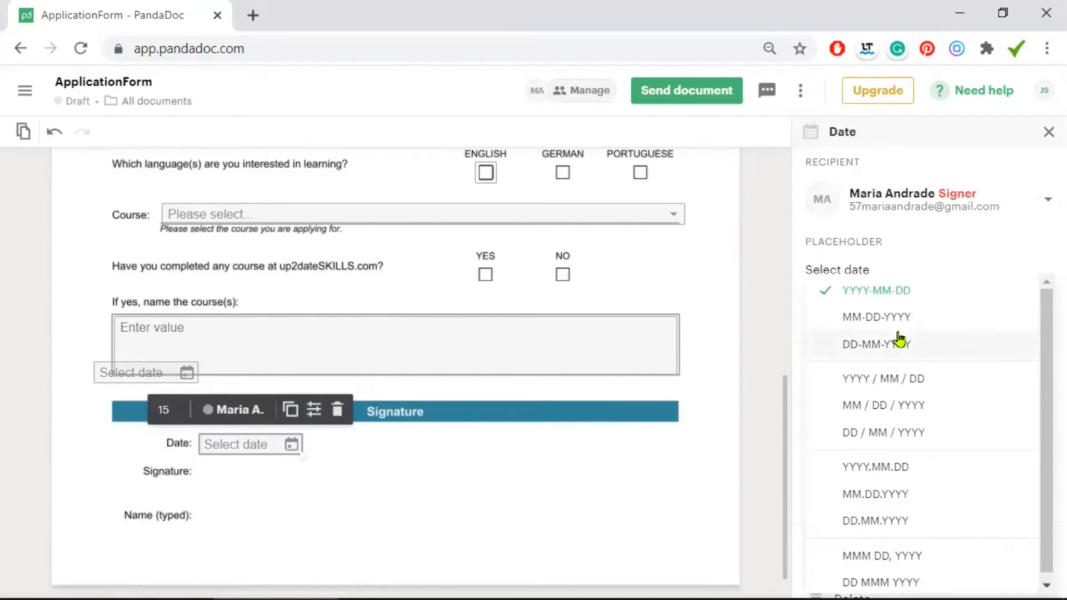
pyautogui.click(873, 433)
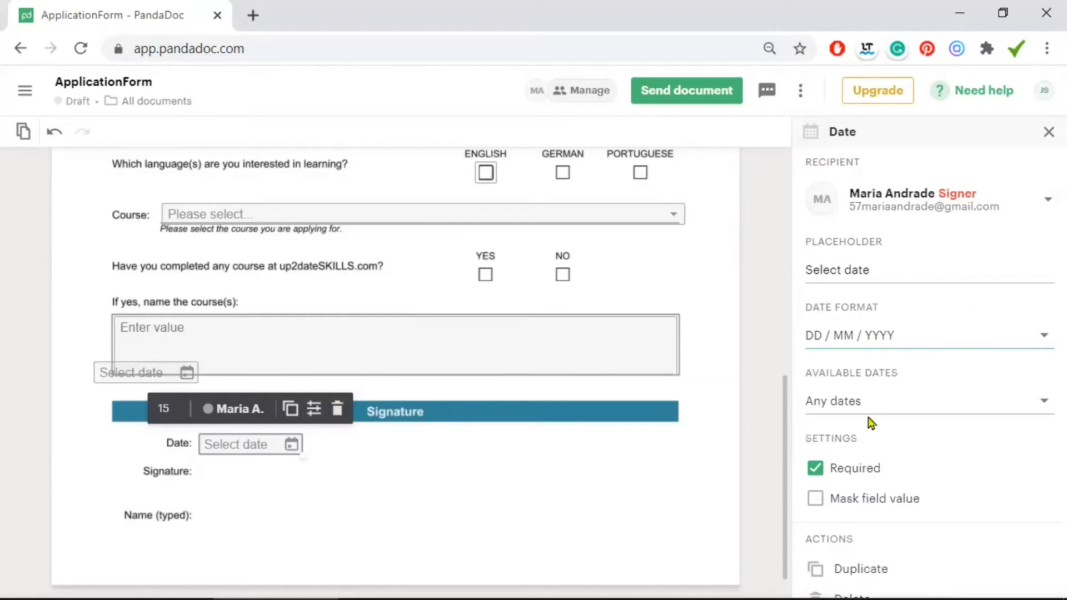
pyautogui.click(860, 405)
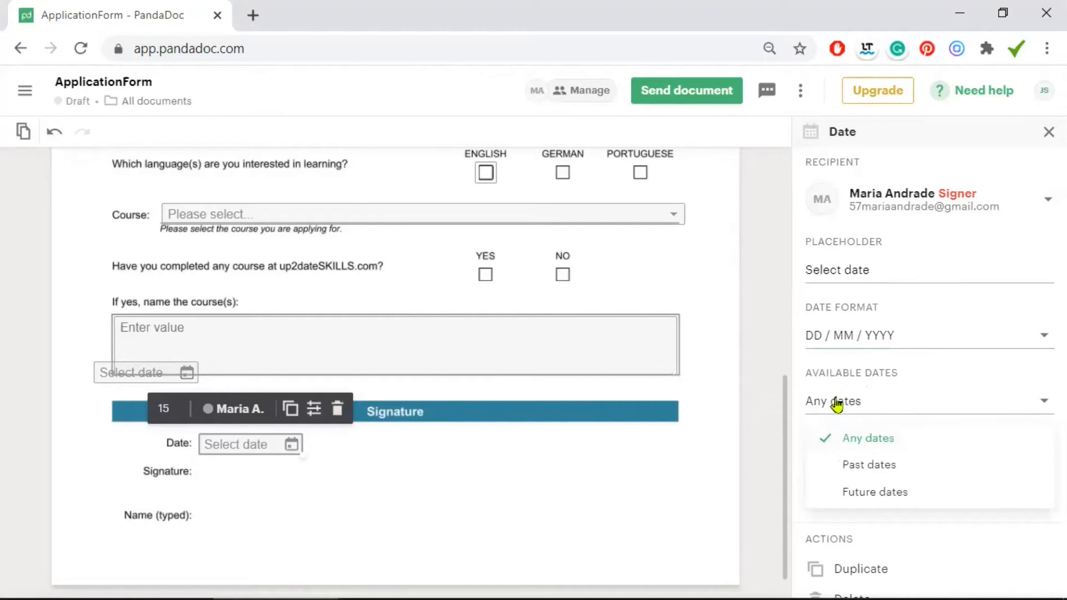
pyautogui.click(866, 493)
pyautogui.click(690, 481)
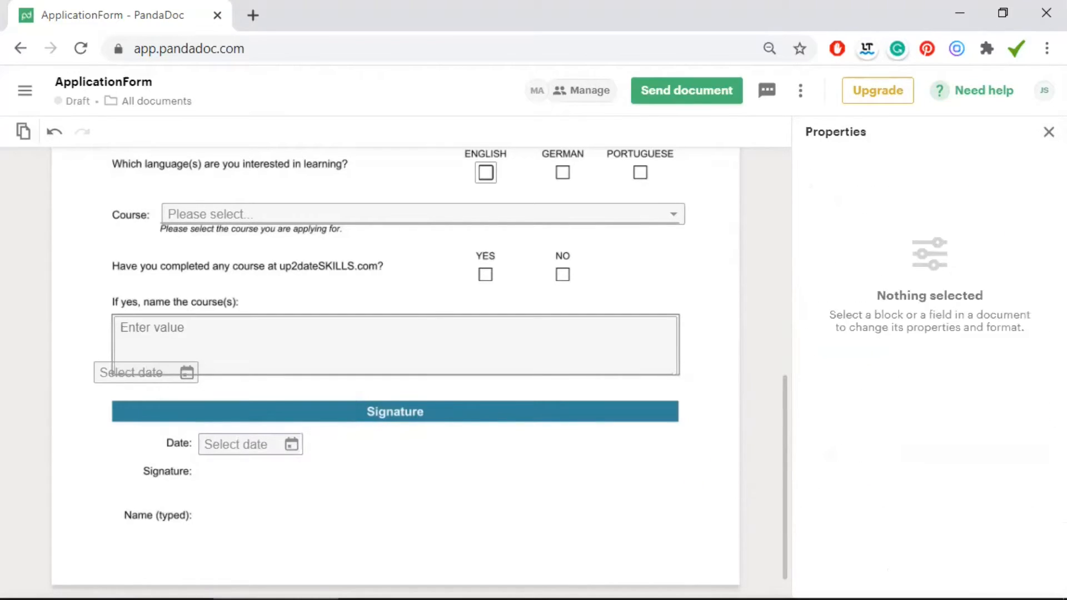
pyautogui.click(1048, 132)
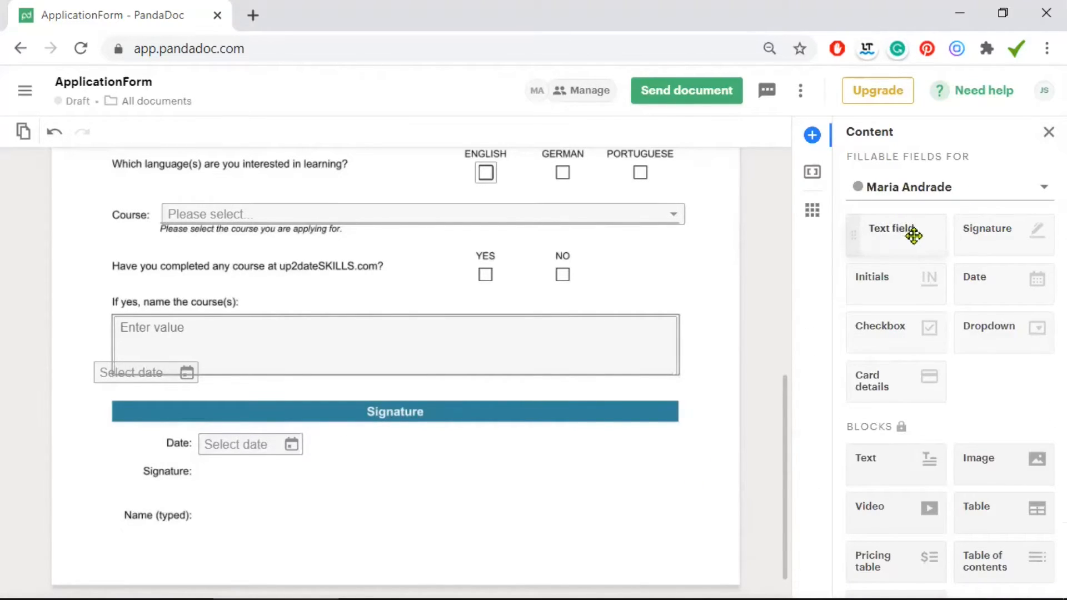
# Place a signature field beside the Signature: label and resize it
pyautogui.moveTo(999, 232); pyautogui.dragTo(200, 463)
pyautogui.moveTo(403, 501); pyautogui.dragTo(391, 497)
pyautogui.moveTo(328, 489); pyautogui.dragTo(324, 489)
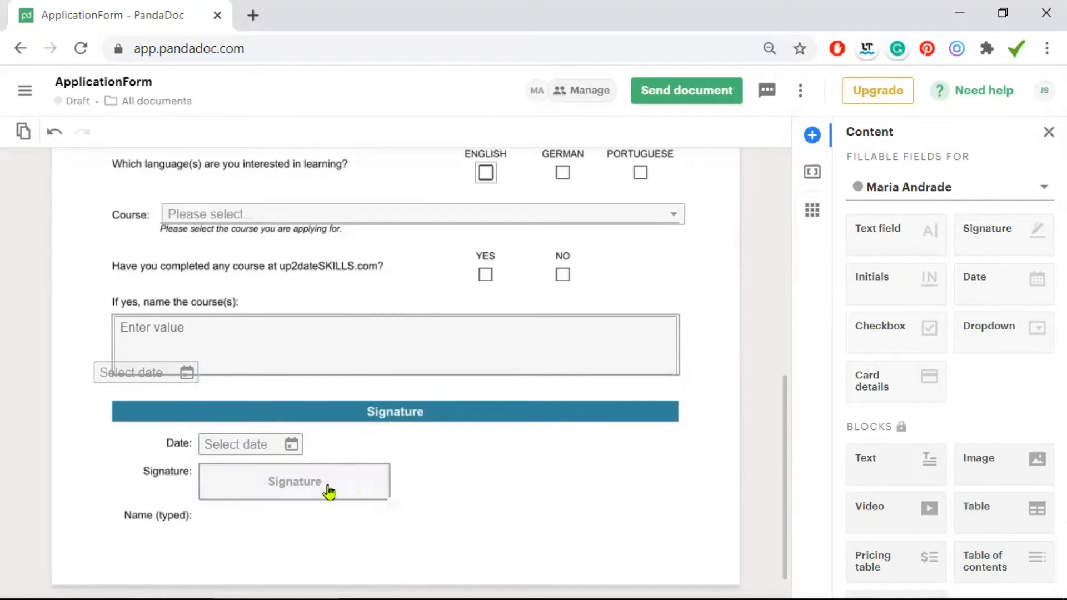
pyautogui.click(499, 479)
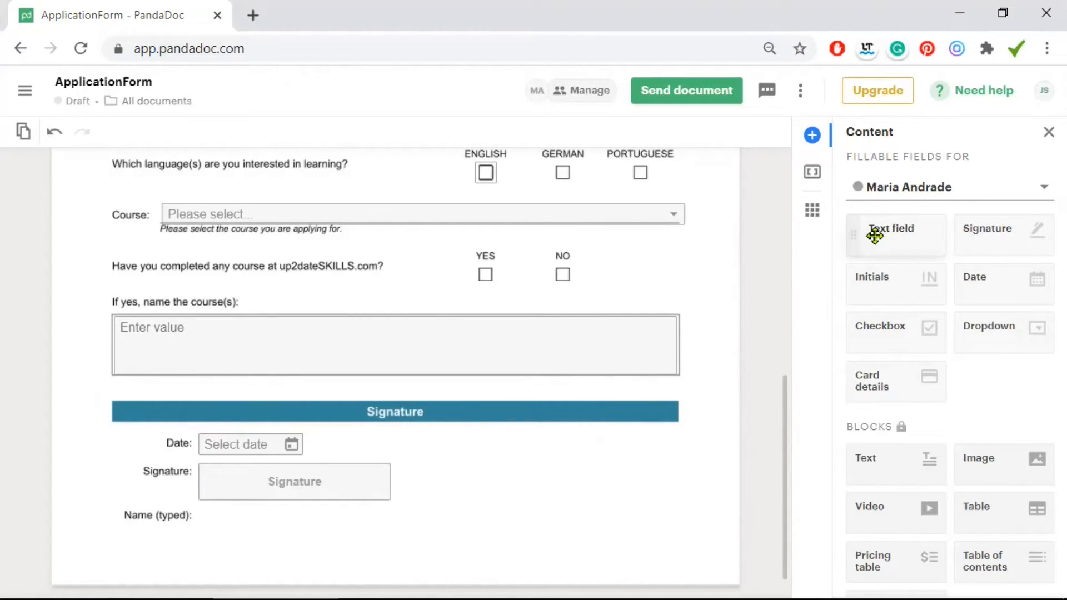
# Add a text field beside Name (typed):, aligned under and matching the signature field's width
pyautogui.click(874, 235)
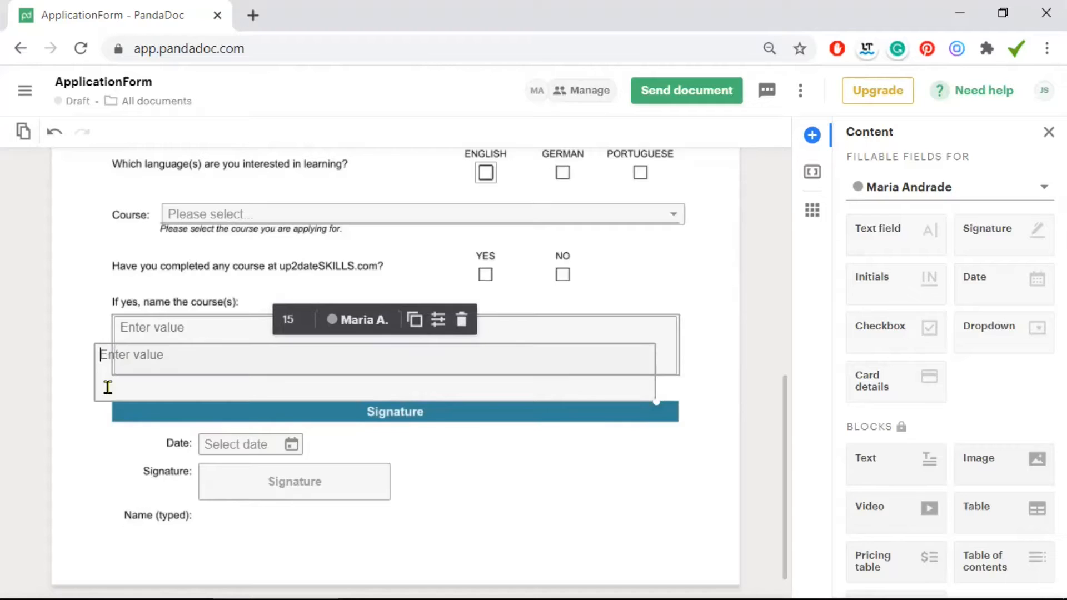
pyautogui.moveTo(182, 521); pyautogui.dragTo(193, 534)
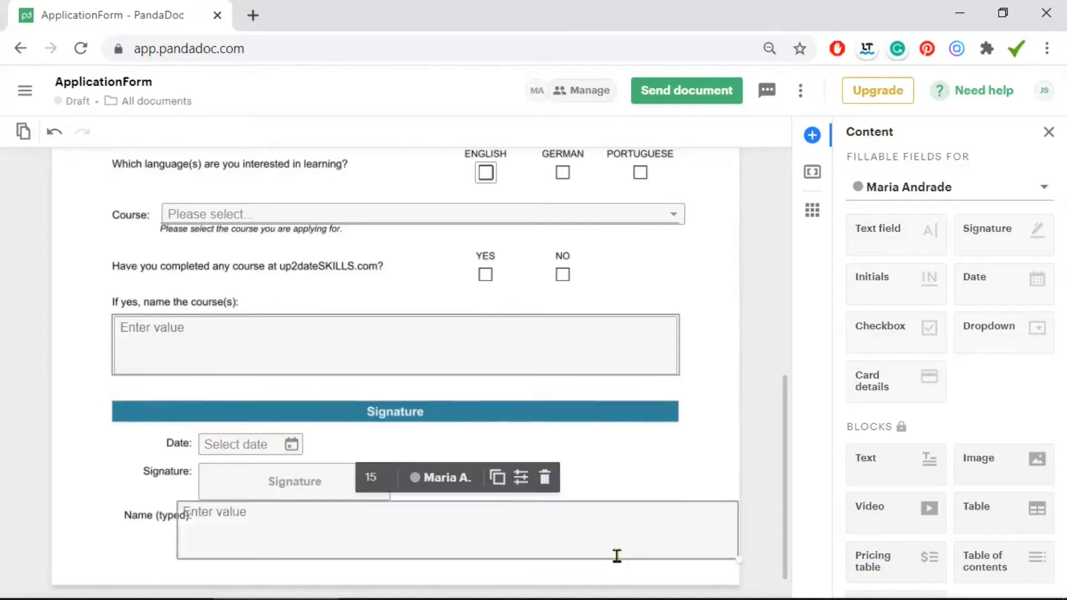
pyautogui.moveTo(699, 550); pyautogui.dragTo(412, 521)
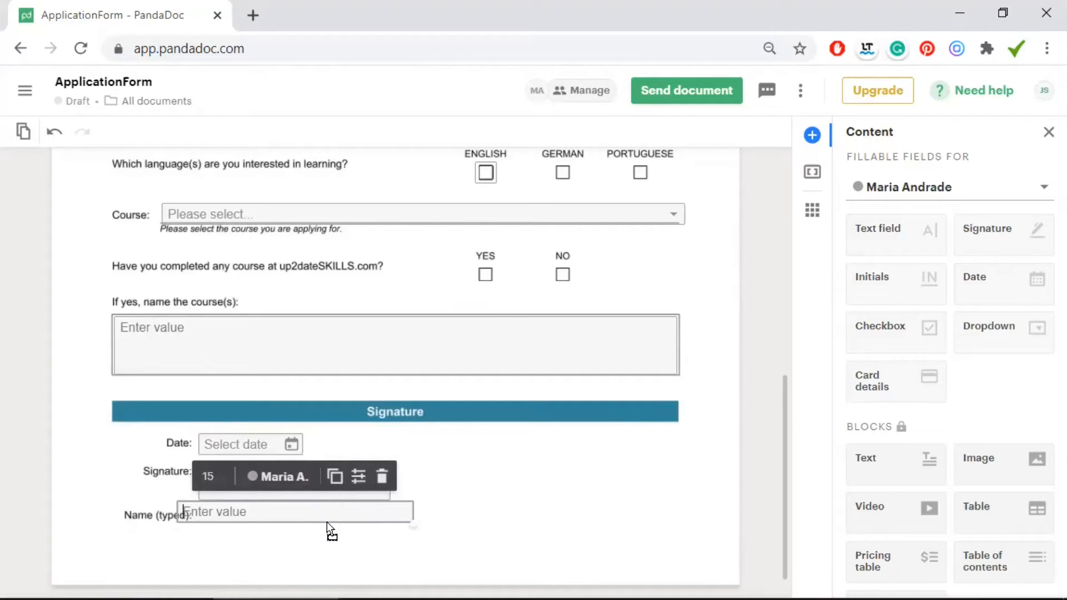
pyautogui.moveTo(325, 518); pyautogui.dragTo(328, 528)
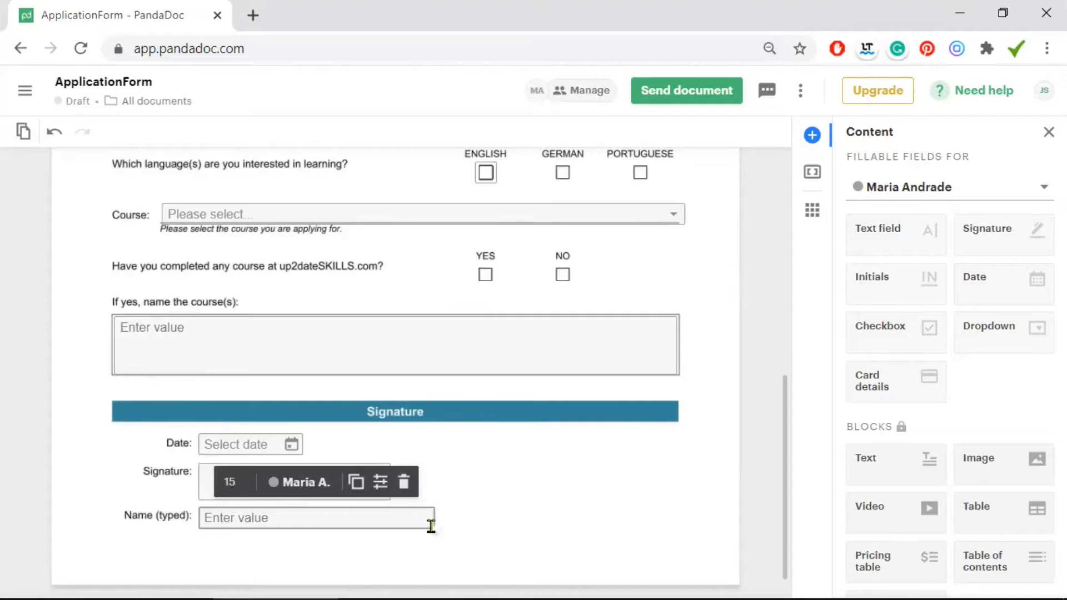
pyautogui.moveTo(431, 526); pyautogui.dragTo(389, 523)
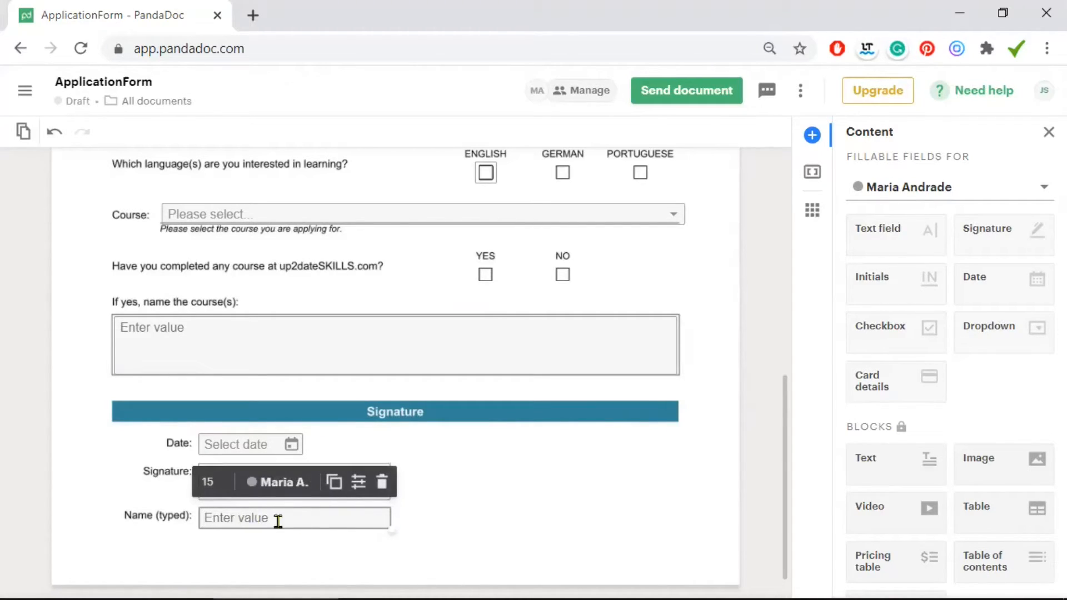
# Set the name field's placeholder to 'type in your name' and review the signature and date fields
pyautogui.click(358, 483)
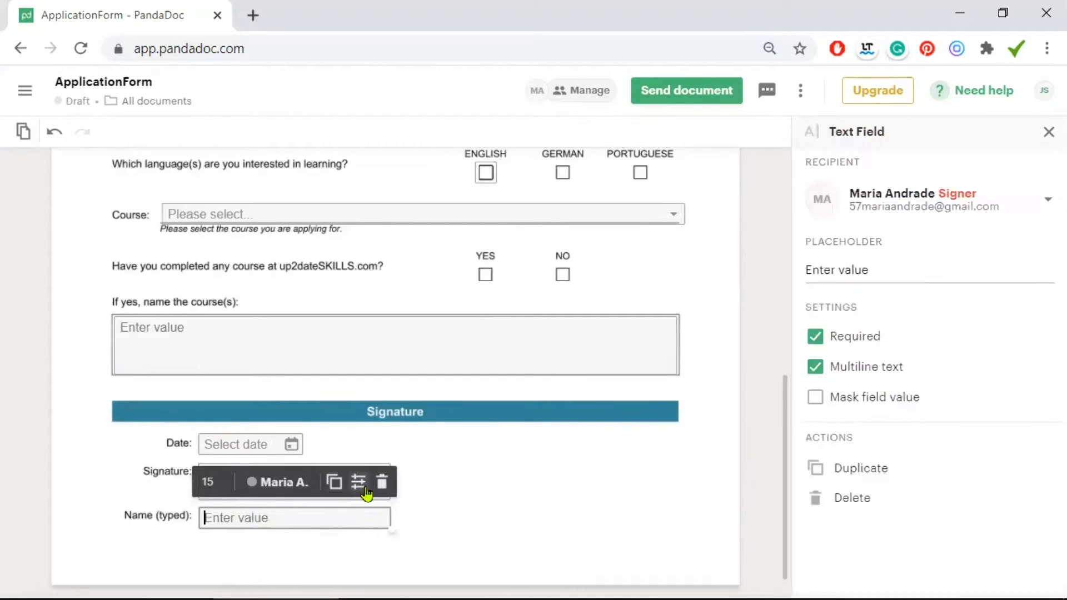
pyautogui.moveTo(871, 271); pyautogui.dragTo(767, 271)
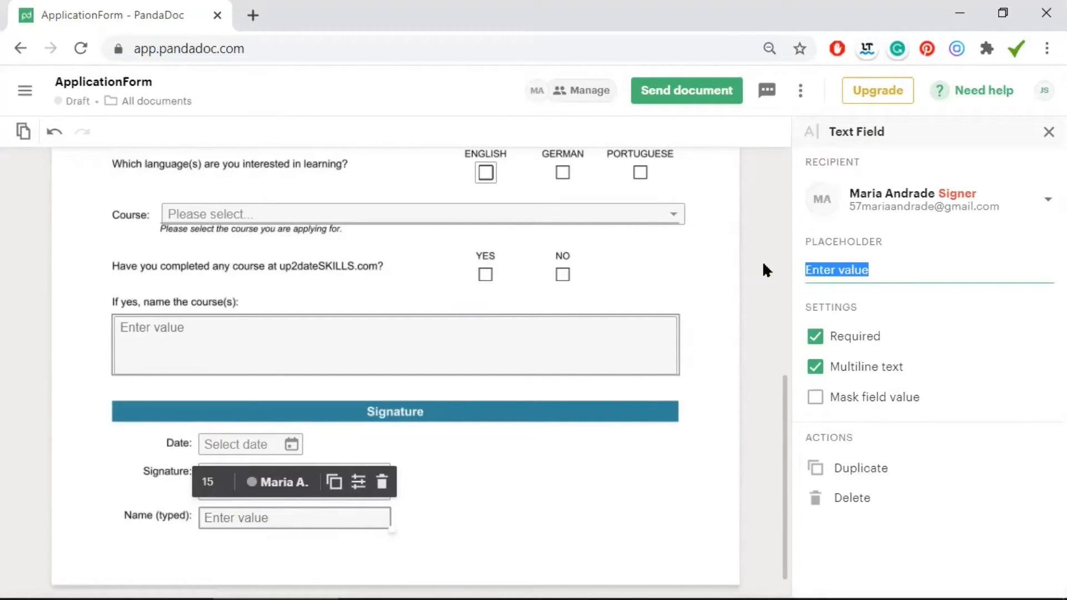
pyautogui.write('ty')
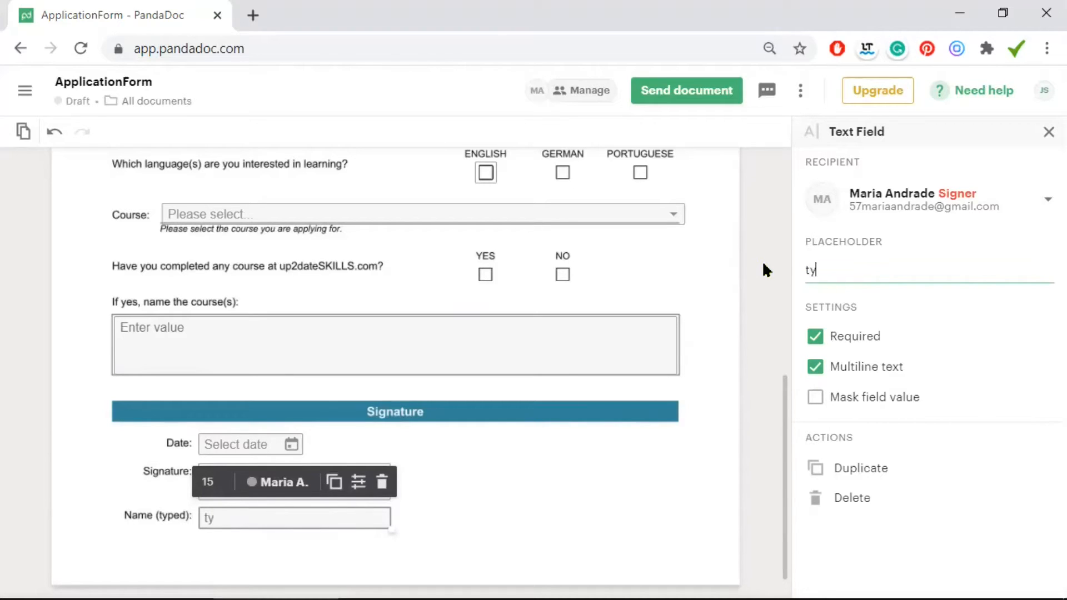
pyautogui.write('pe in your name')
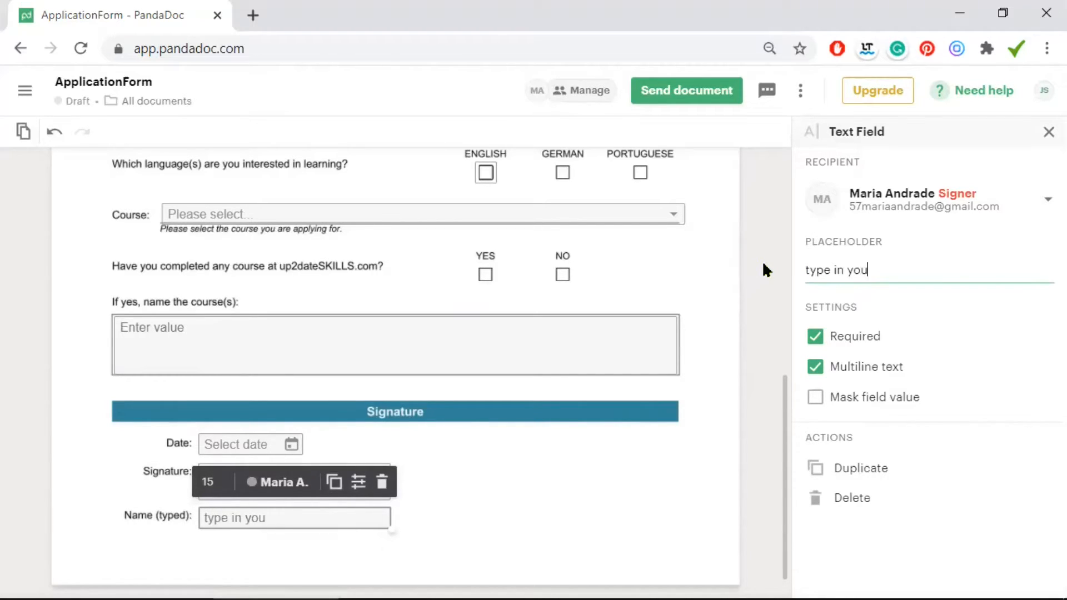
pyautogui.click(763, 264)
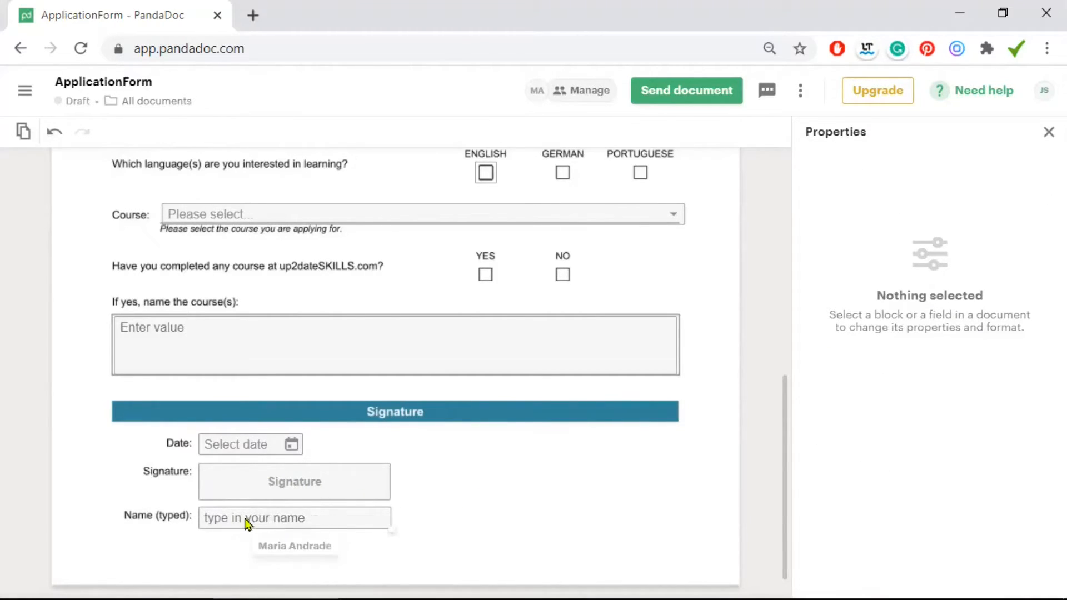
pyautogui.click(305, 481)
pyautogui.click(205, 444)
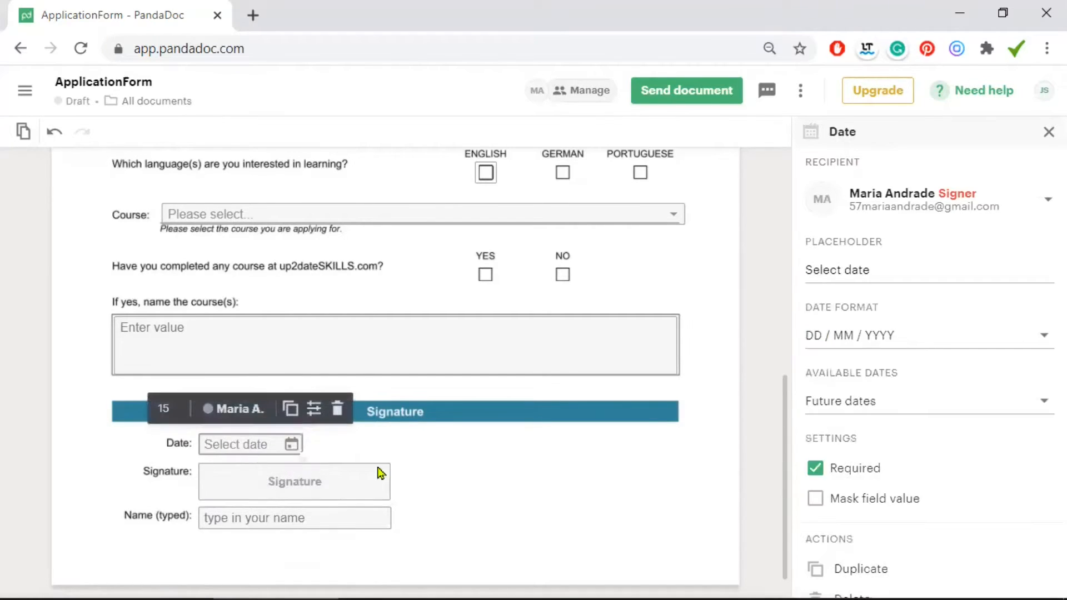
# Send the application form by email, dismiss the naming prompt, and return to Documents
pyautogui.click(691, 90)
pyautogui.click(698, 126)
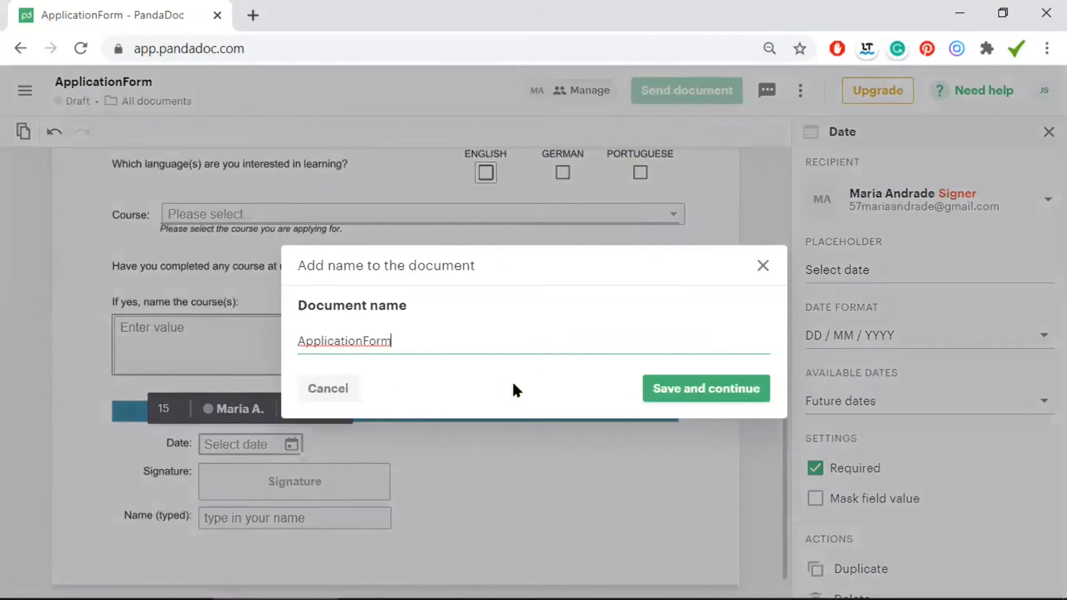
pyautogui.click(764, 267)
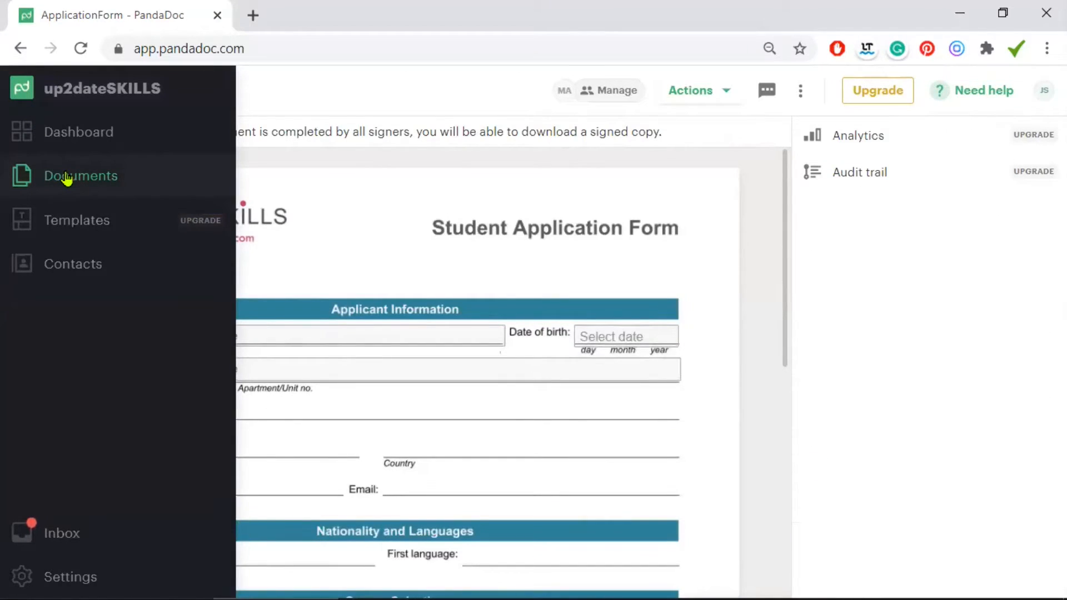
pyautogui.click(67, 177)
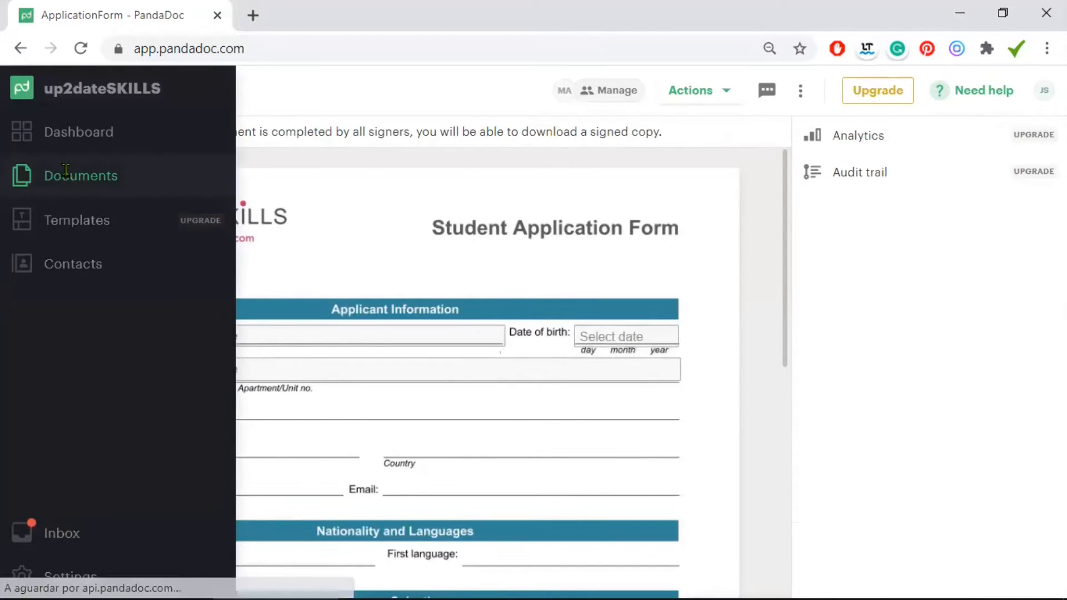
# Start a new Contract upload with the client and your own address as recipients, then continue
pyautogui.click(755, 96)
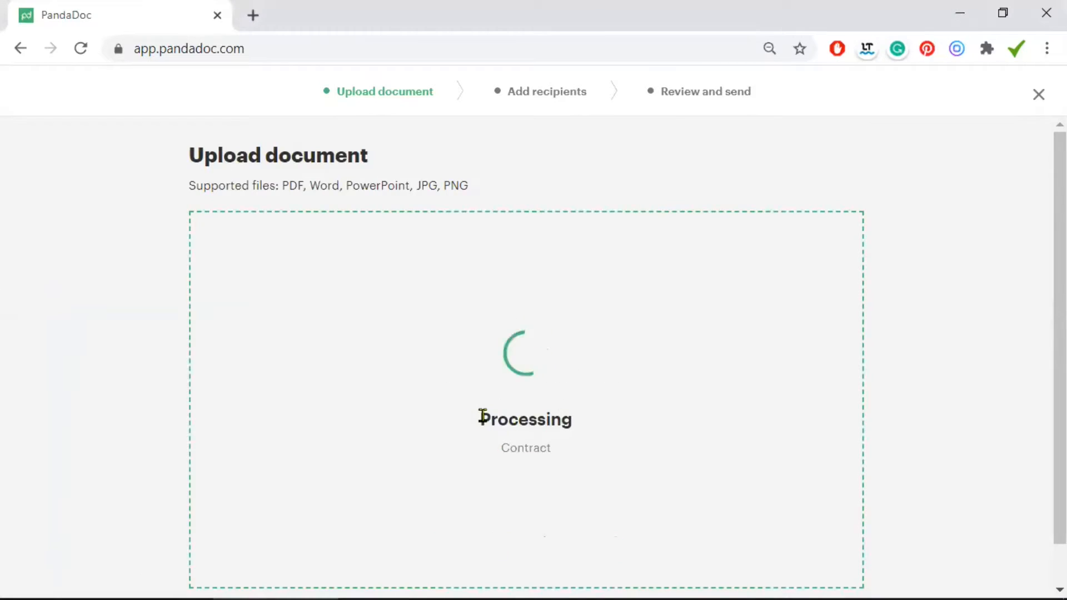
pyautogui.write('57')
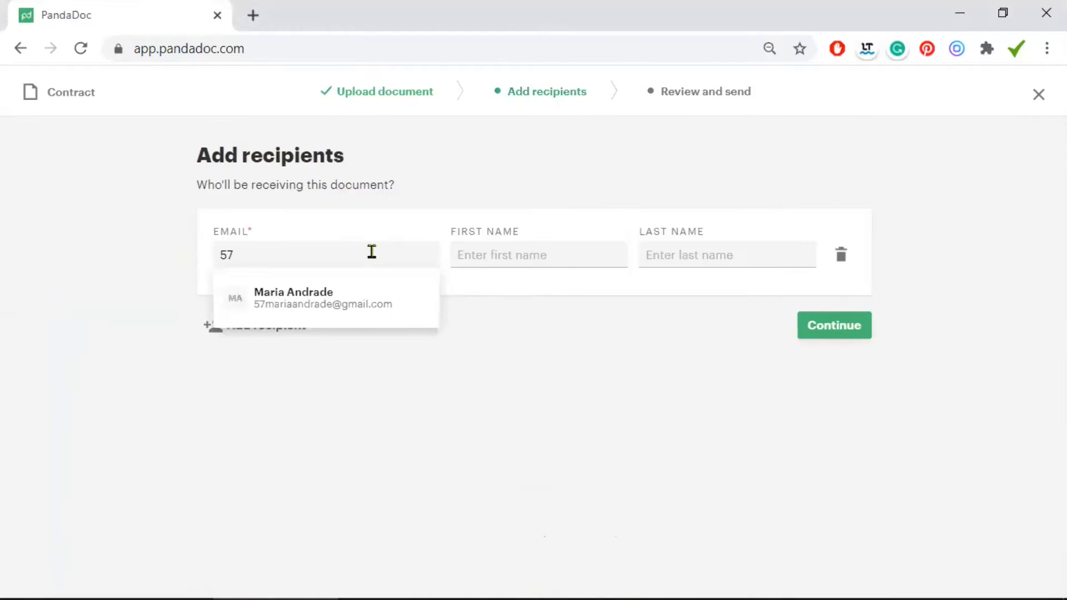
pyautogui.click(343, 299)
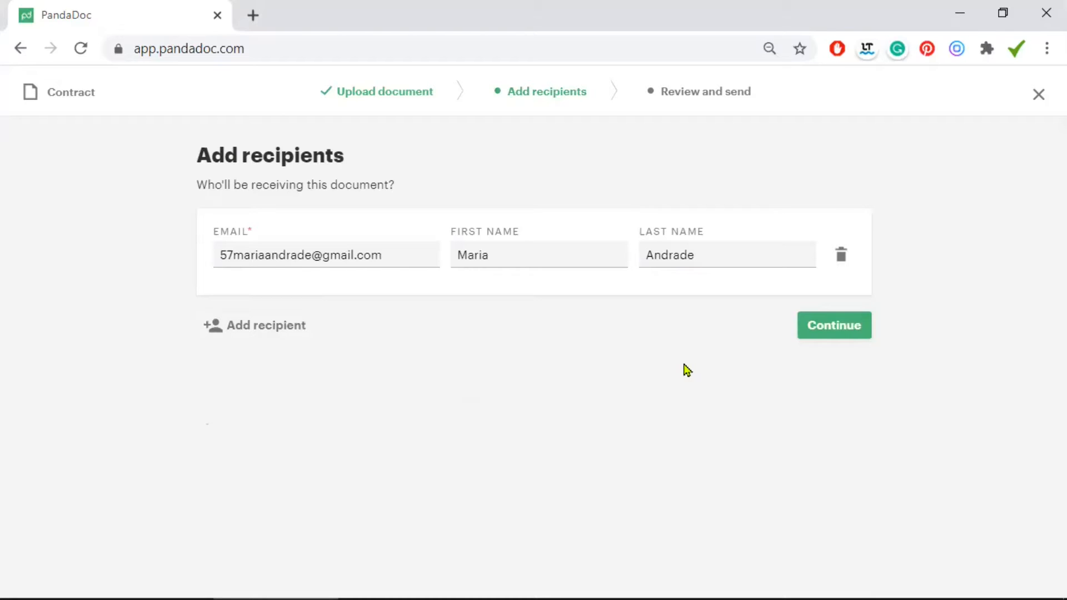
pyautogui.click(281, 327)
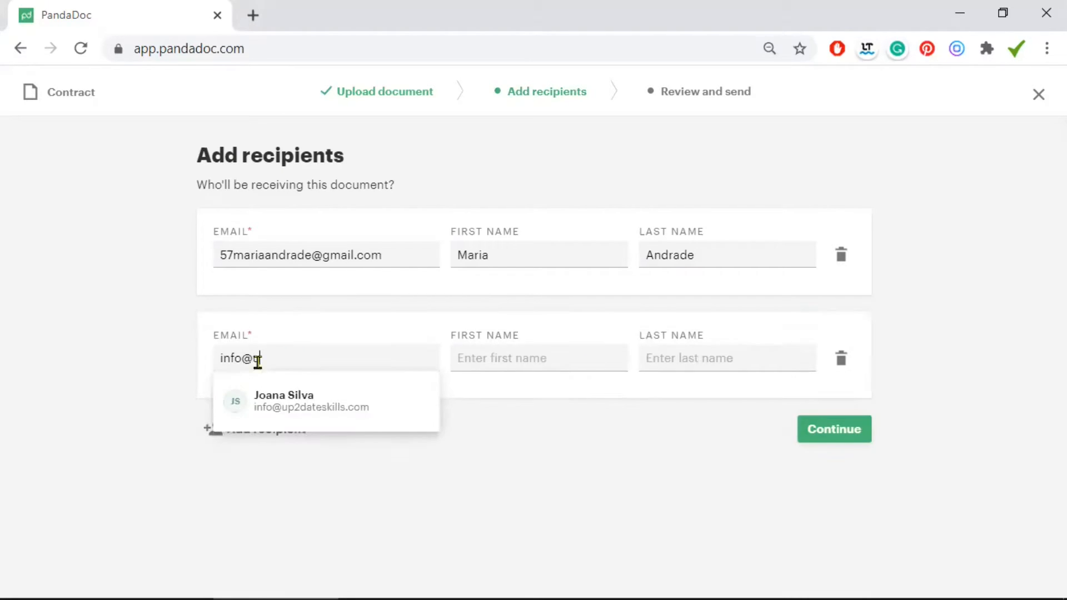
pyautogui.click(309, 410)
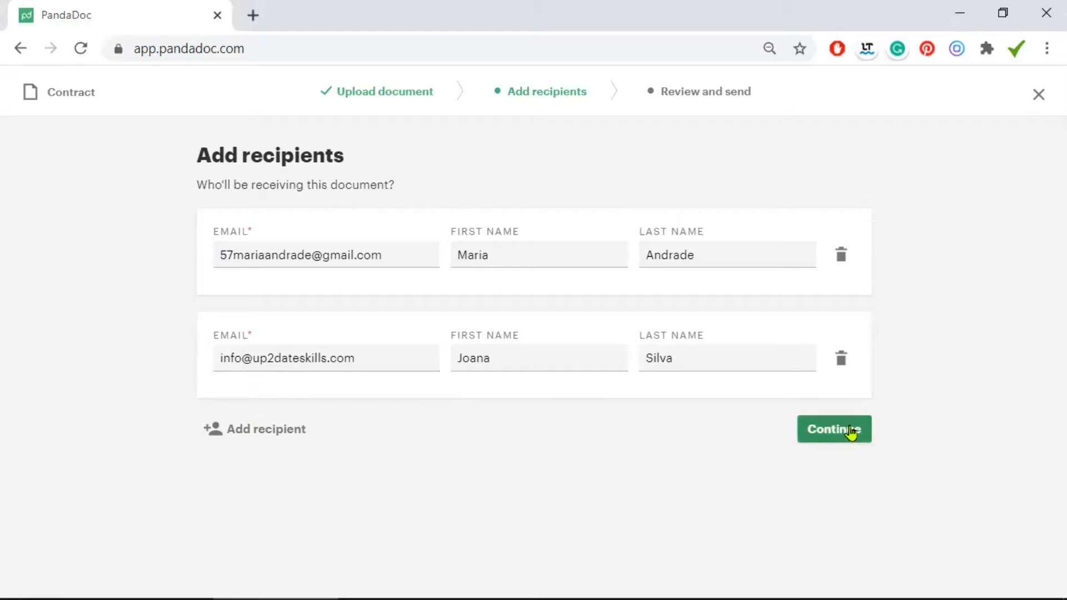
pyautogui.click(850, 433)
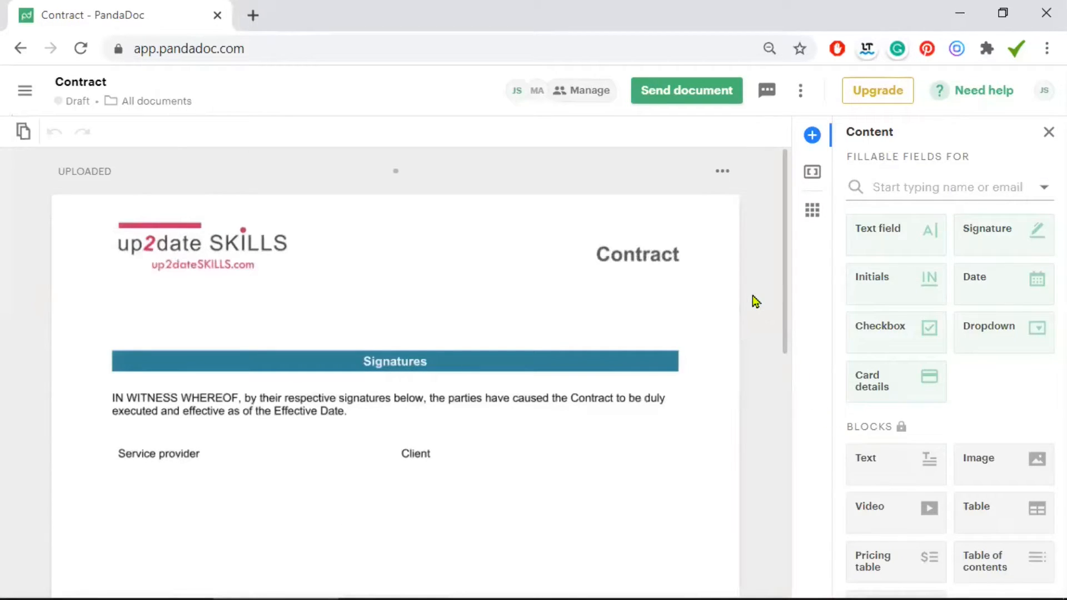
# Place a DD / MM / YYYY date field under Service provider and a copy under Client
pyautogui.scroll(-2, 753, 301)
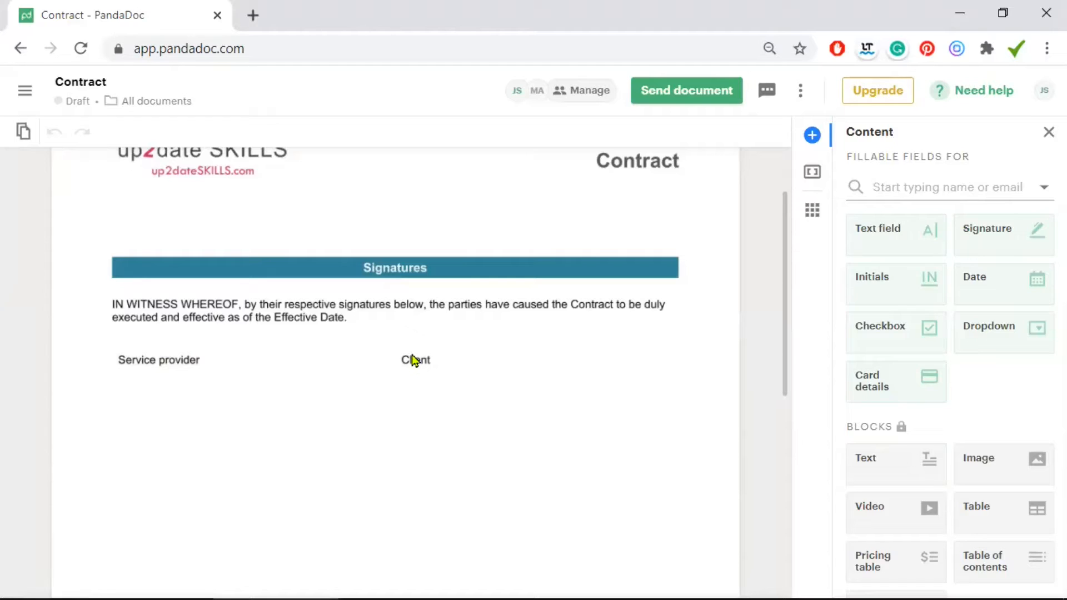
pyautogui.click(999, 281)
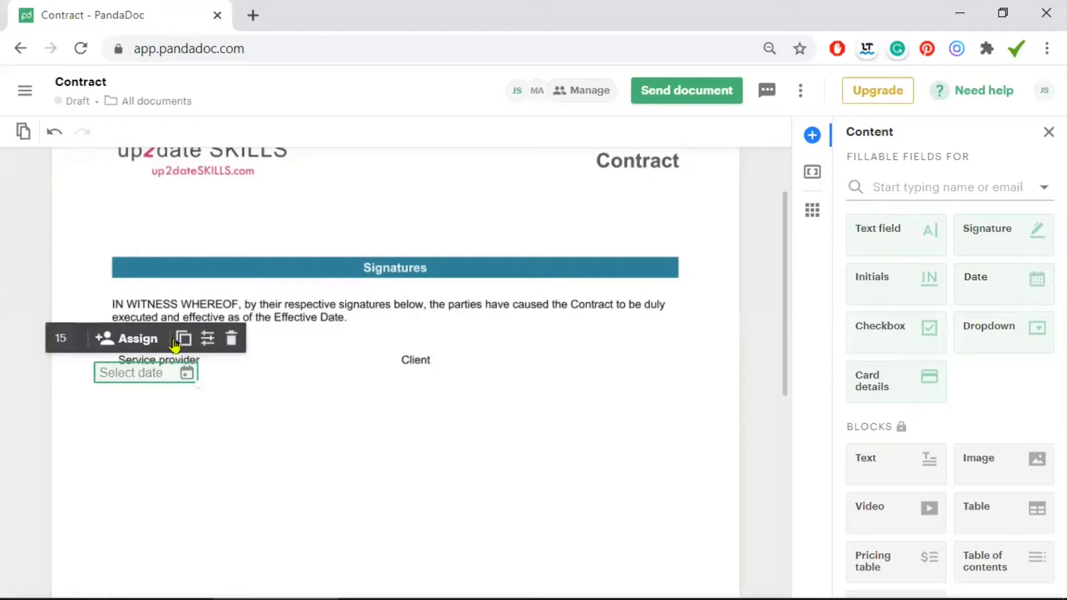
pyautogui.moveTo(141, 378); pyautogui.dragTo(162, 389)
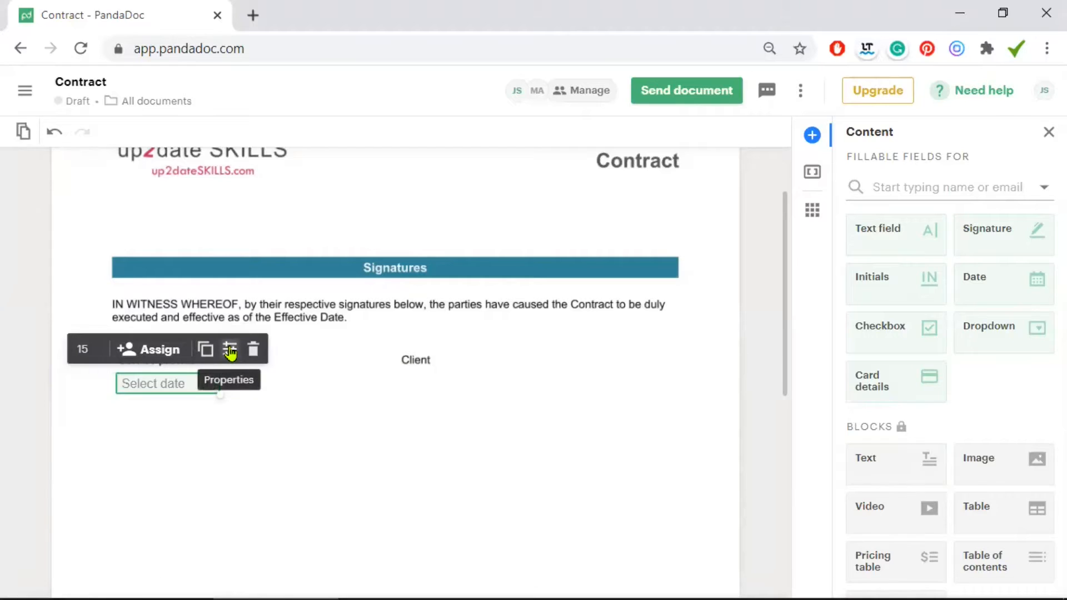
pyautogui.click(229, 348)
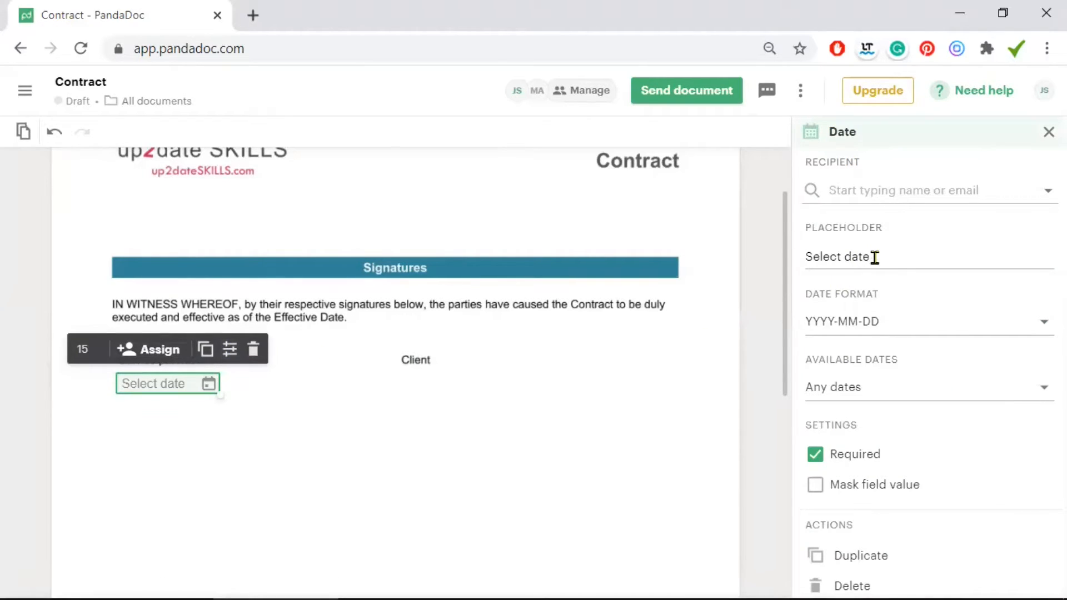
pyautogui.click(881, 328)
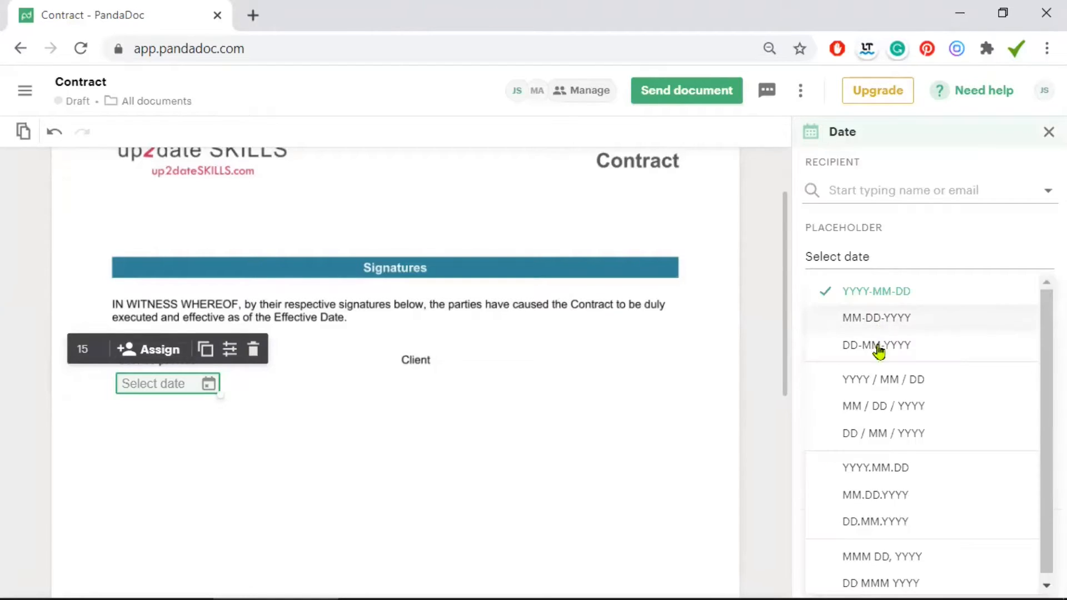
pyautogui.click(892, 434)
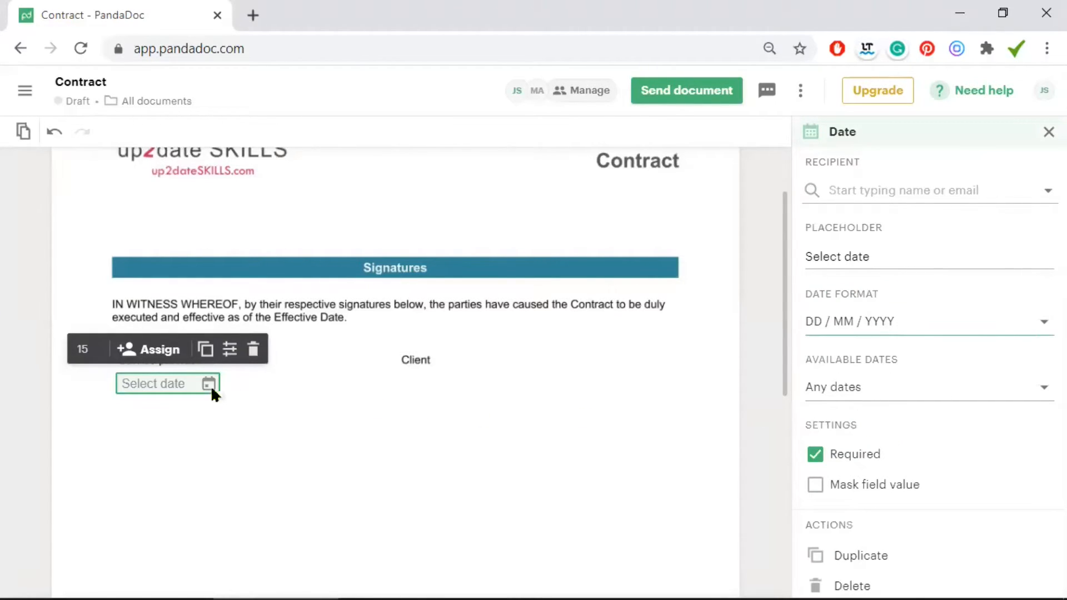
pyautogui.click(205, 348)
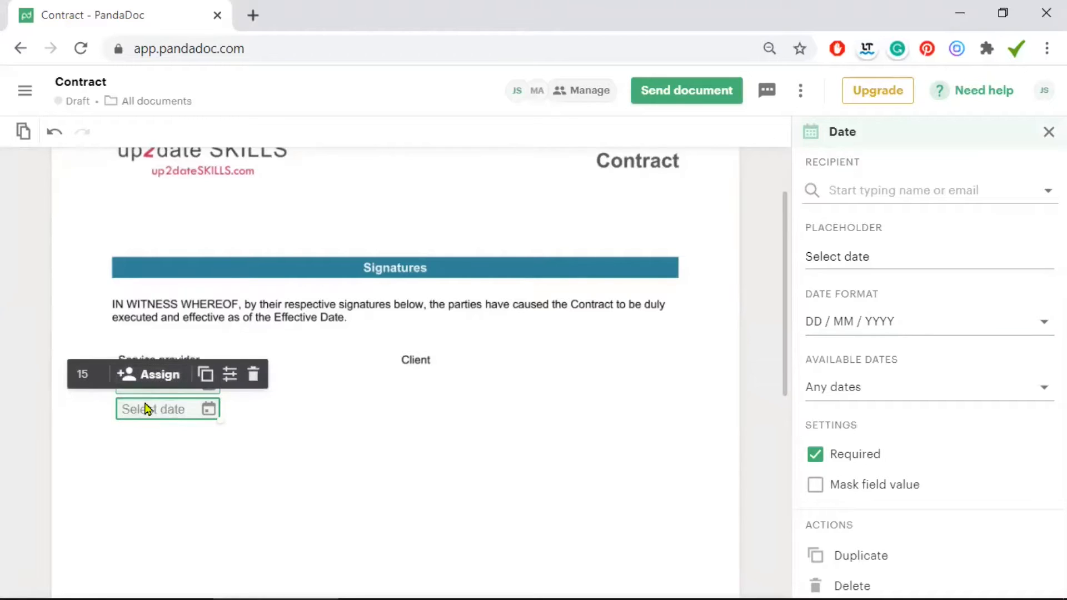
pyautogui.moveTo(421, 376); pyautogui.dragTo(431, 375)
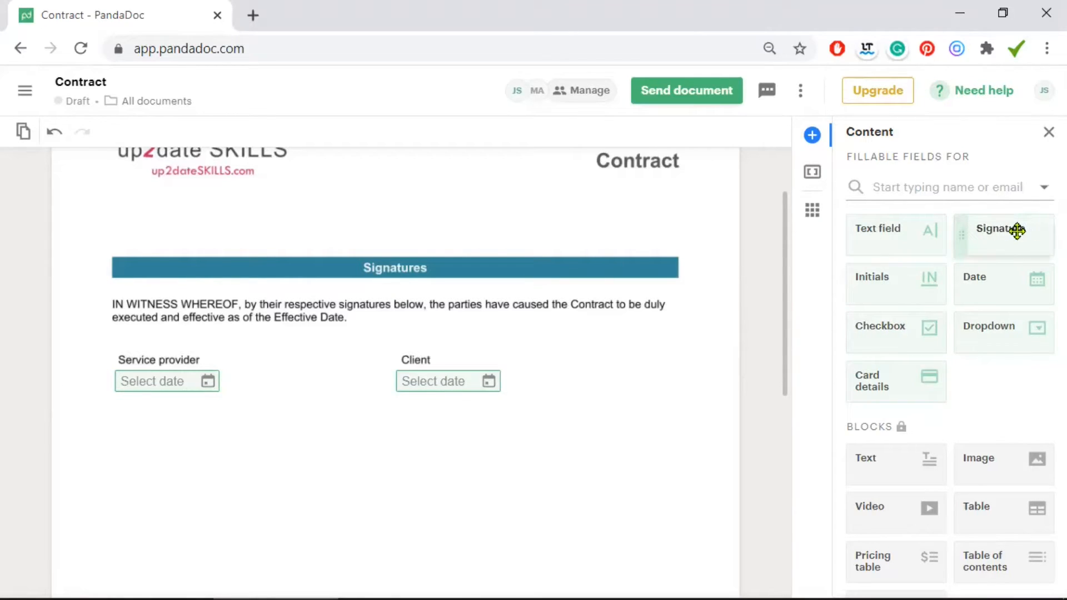
# Add a taller signature box under the Service provider date and a copy under Client's
pyautogui.moveTo(1017, 230)
pyautogui.mouseDown()
pyautogui.moveTo(189, 439)
pyautogui.moveTo(221, 423)
pyautogui.mouseUp()
pyautogui.press('Delete')
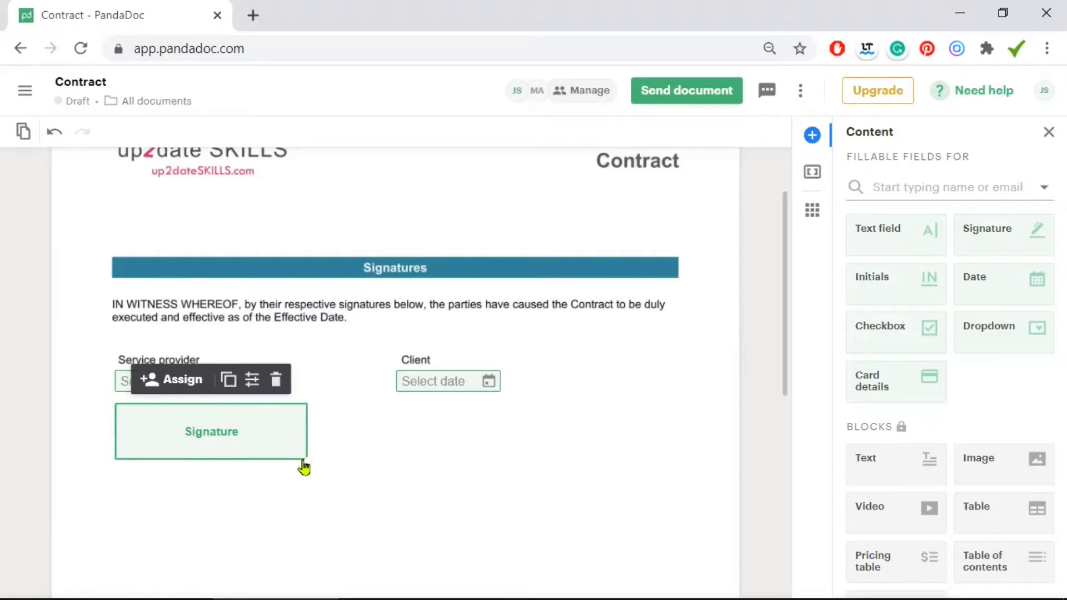
pyautogui.moveTo(302, 455); pyautogui.dragTo(310, 471)
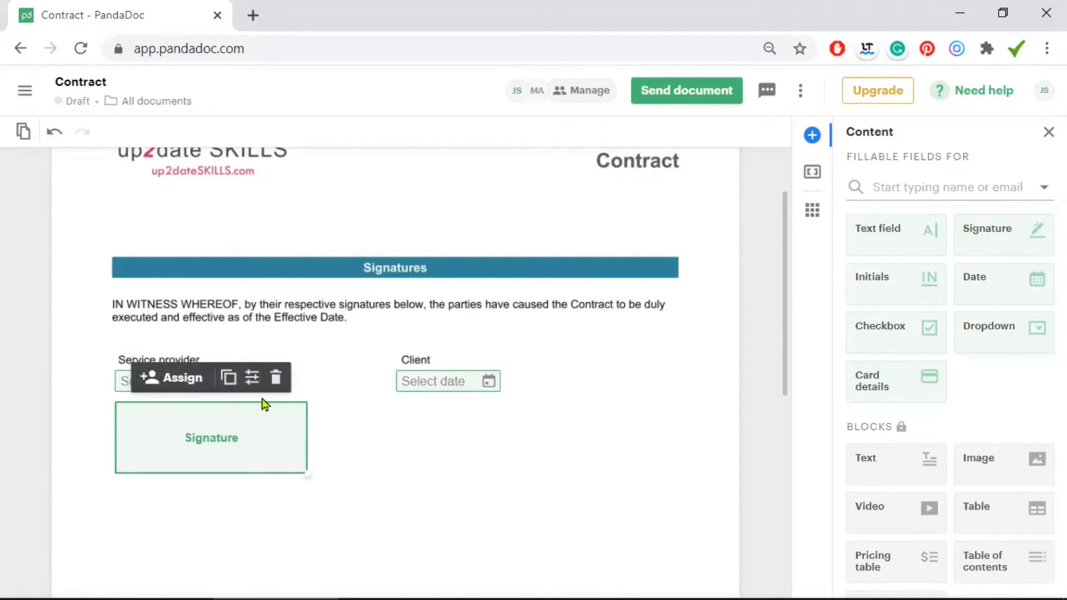
pyautogui.click(231, 380)
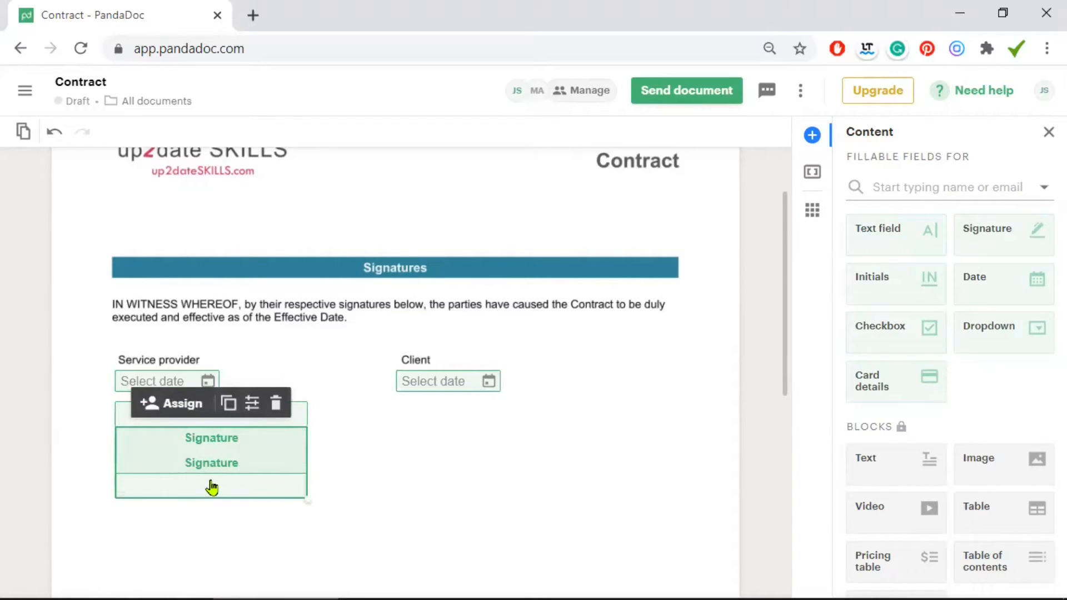
pyautogui.moveTo(479, 462); pyautogui.dragTo(479, 466)
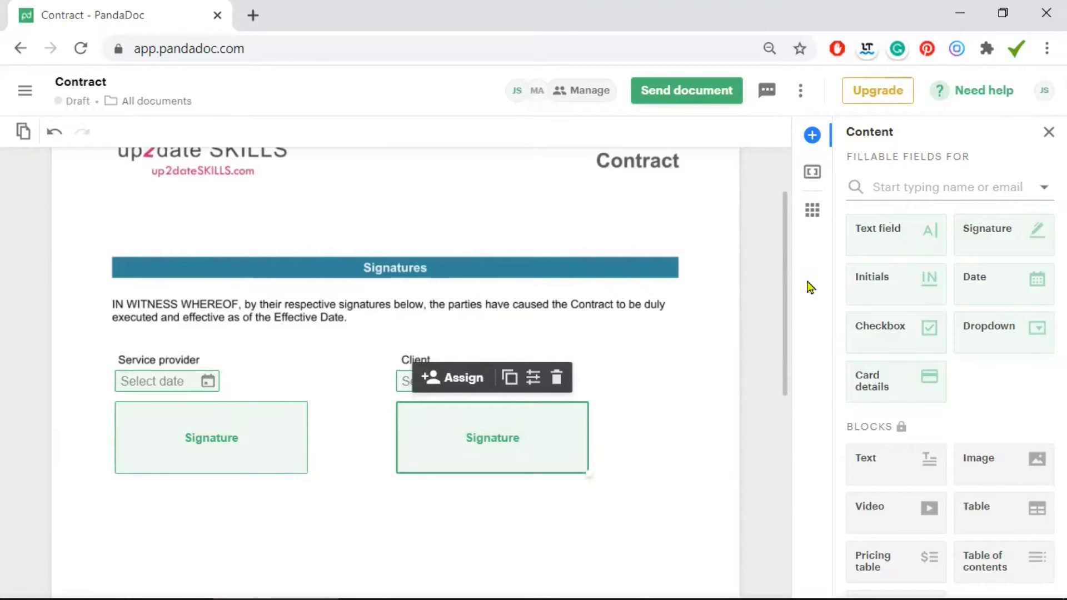
pyautogui.moveTo(898, 231); pyautogui.dragTo(108, 398)
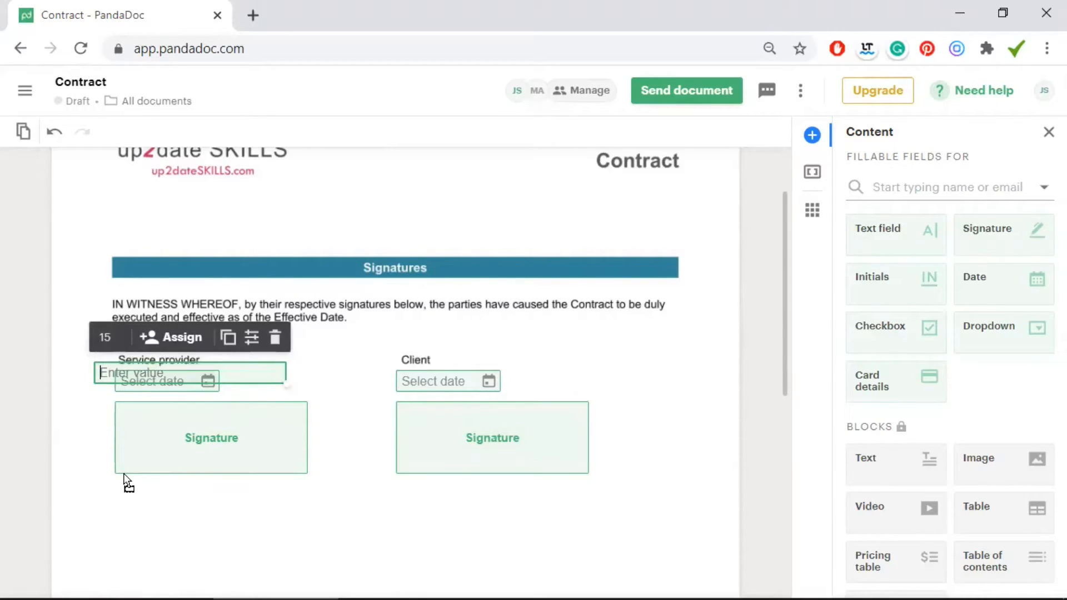
# Place a narrowed text field with placeholder 'First name' below the provider signature
pyautogui.moveTo(128, 502); pyautogui.dragTo(129, 504)
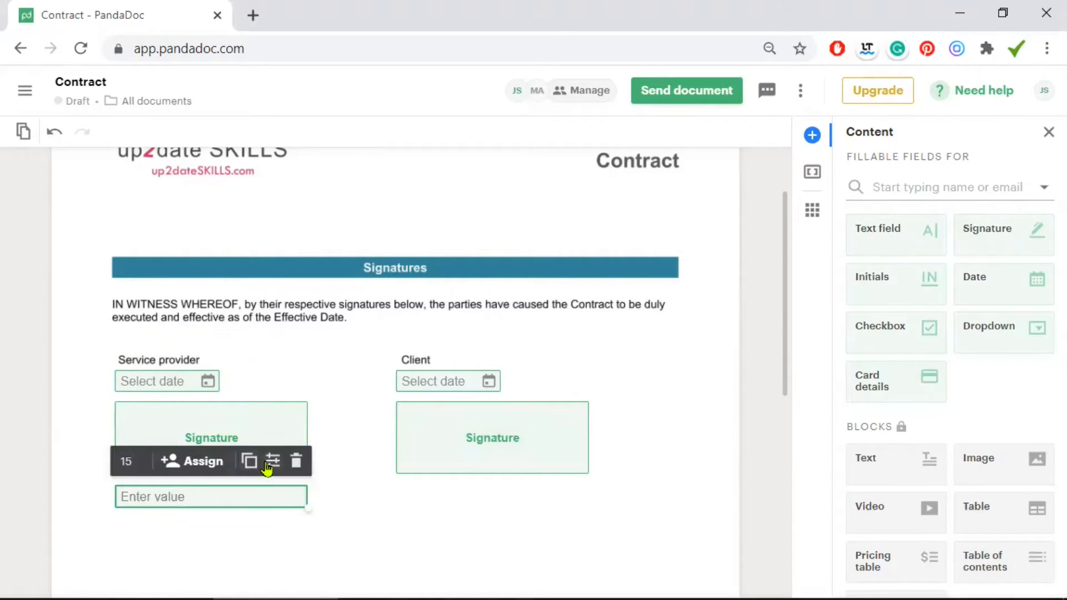
pyautogui.click(273, 461)
pyautogui.hotkey('ctrl', 'a')
pyautogui.press('BackSpace')
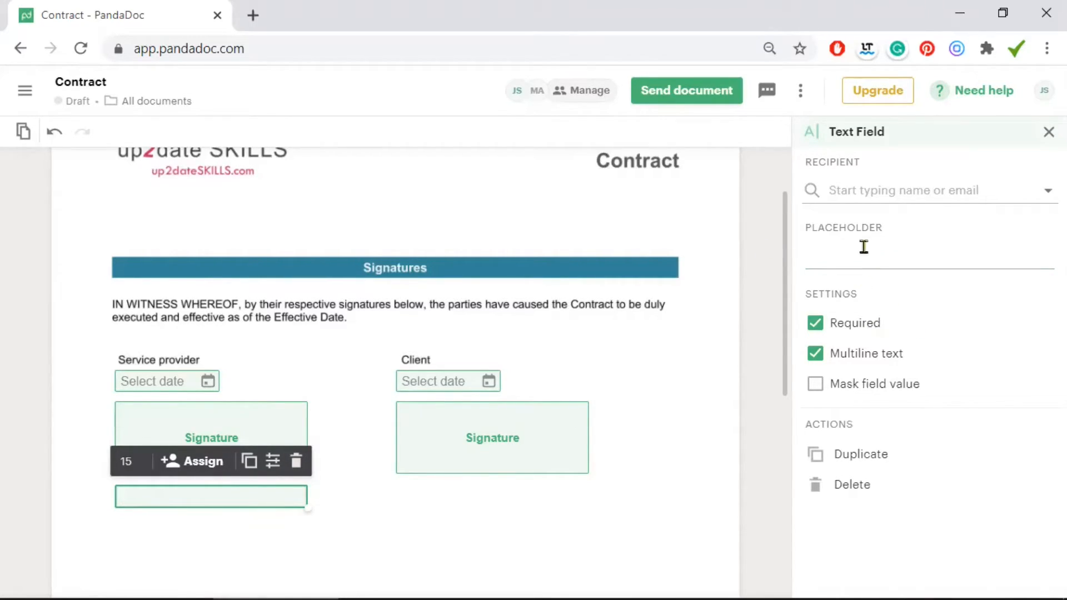
pyautogui.click(823, 262)
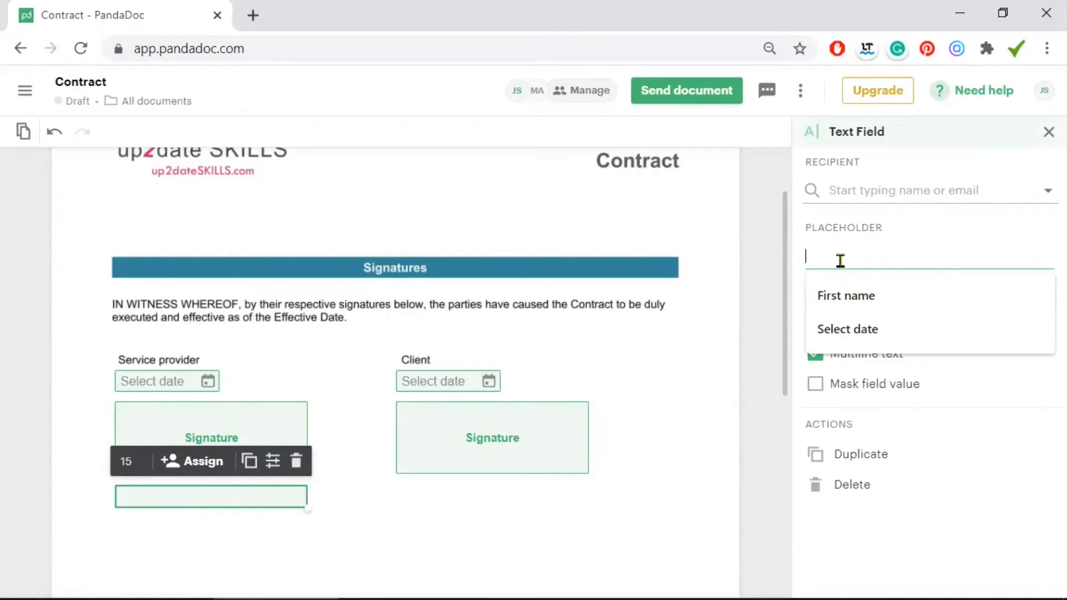
pyautogui.write('First name')
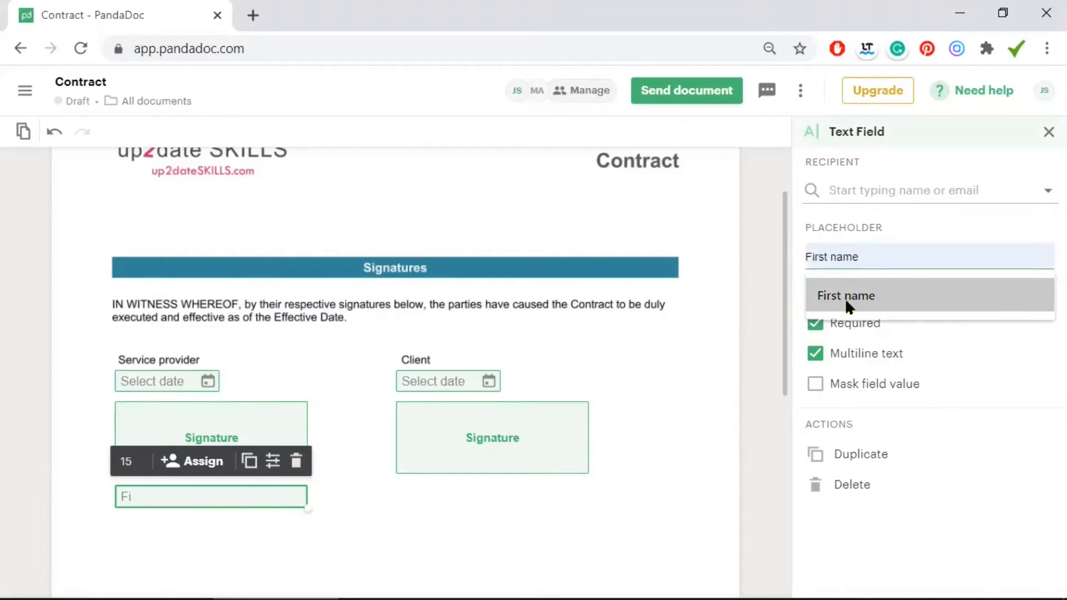
pyautogui.click(844, 298)
pyautogui.moveTo(306, 506); pyautogui.dragTo(199, 502)
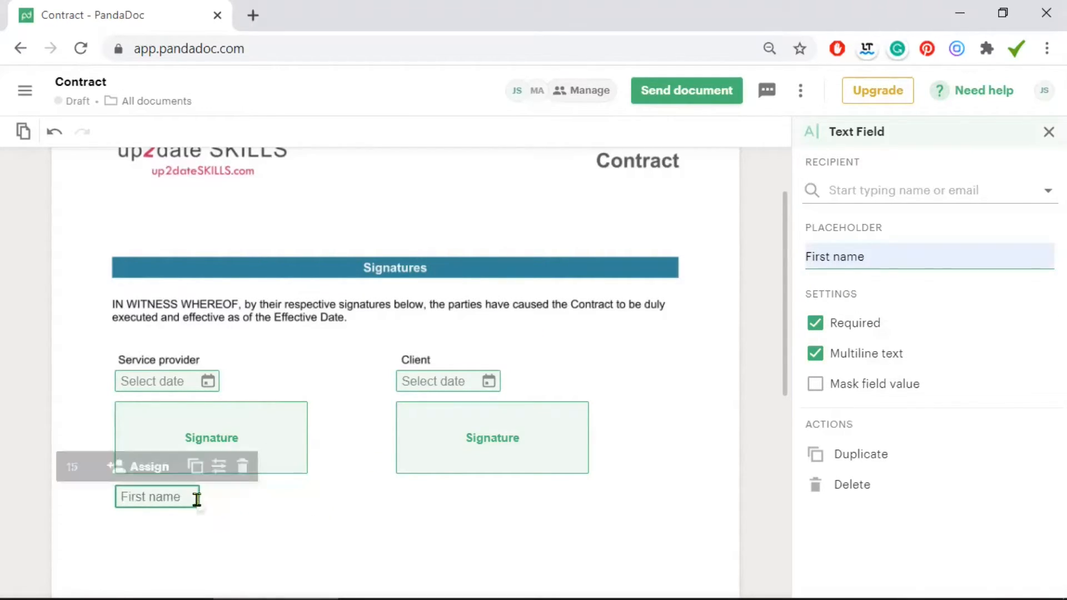
# Duplicate it beside the original and change its placeholder to Last name
pyautogui.click(195, 487)
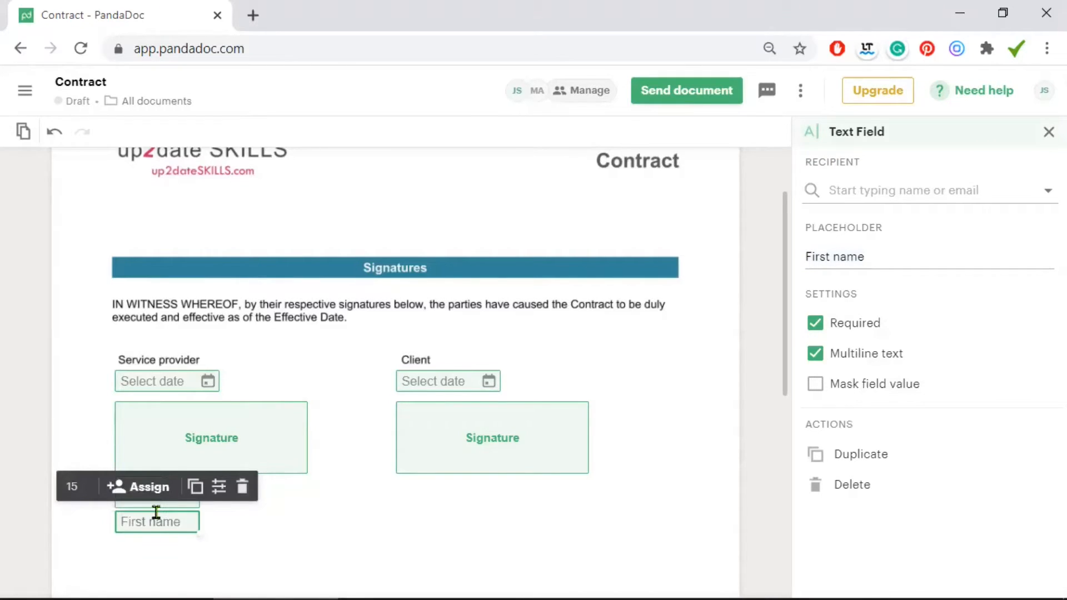
pyautogui.moveTo(167, 522); pyautogui.dragTo(275, 496)
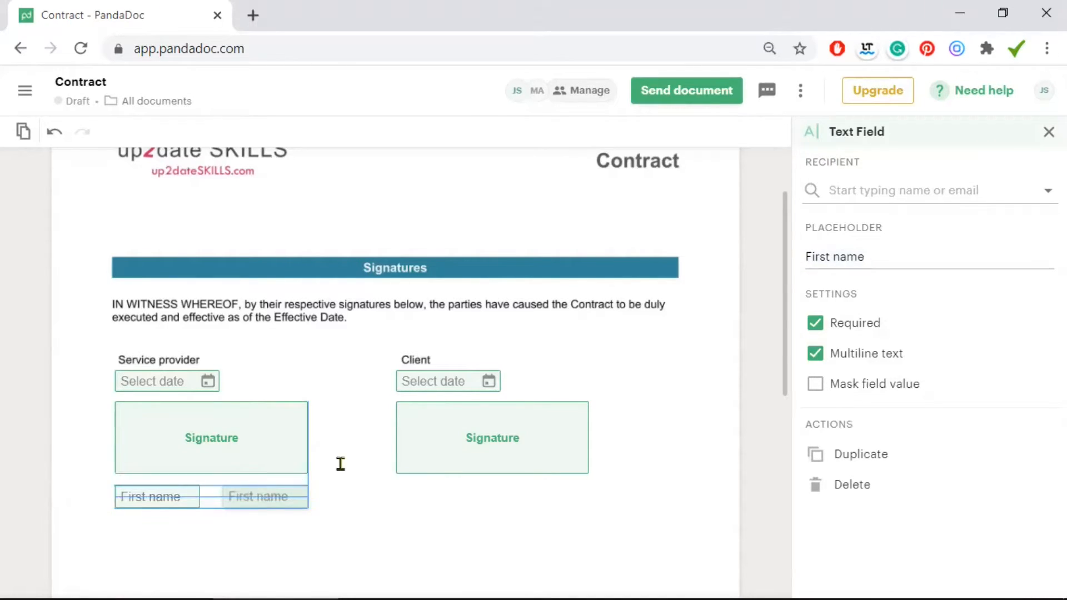
pyautogui.moveTo(826, 257); pyautogui.dragTo(709, 262)
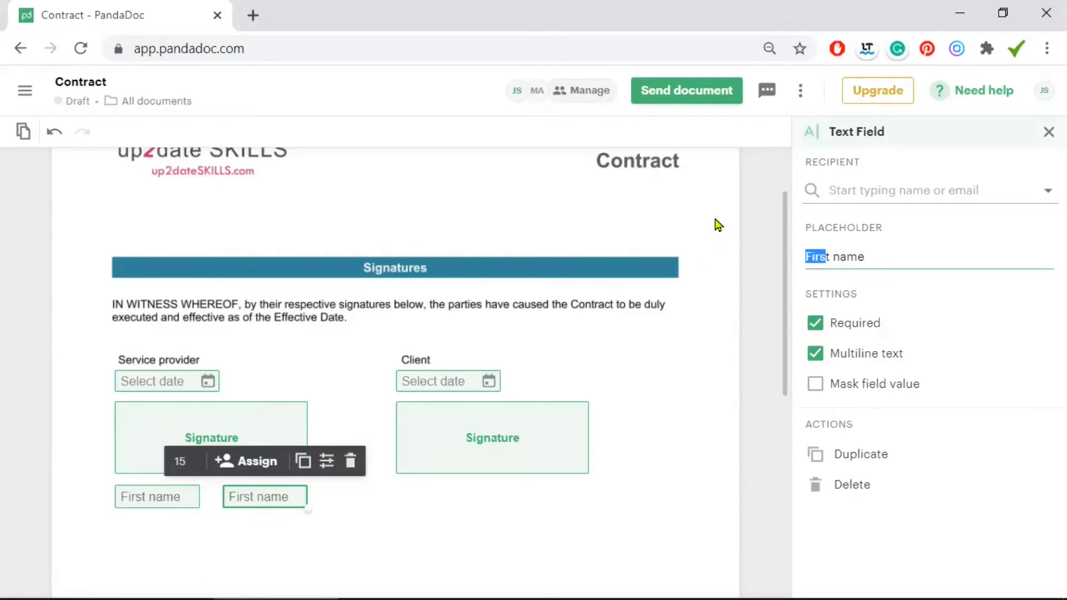
pyautogui.write('Las')
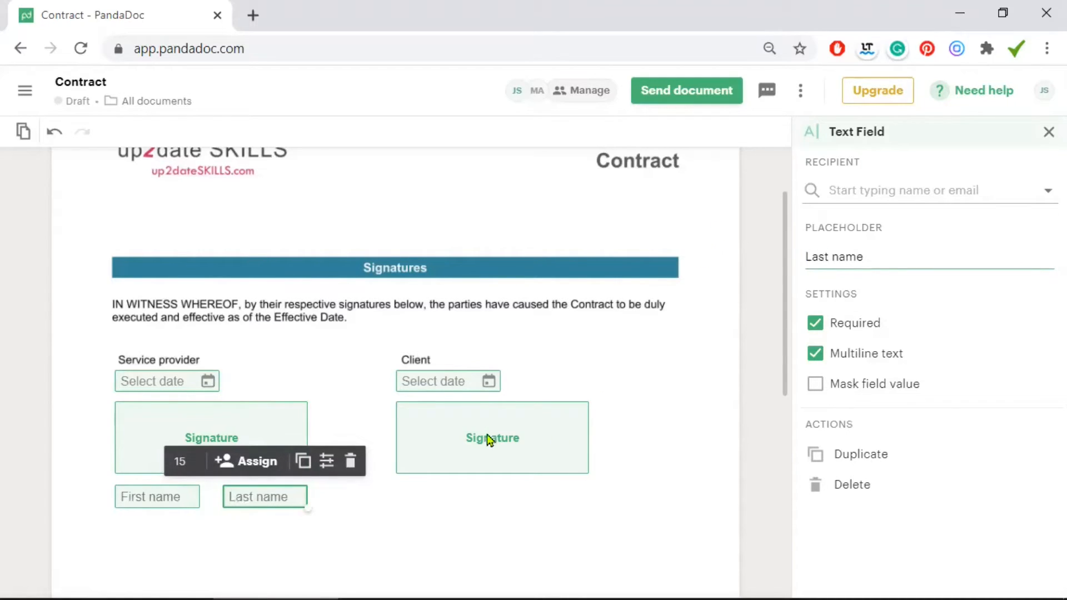
# Copy the First name and Last name fields beneath the Client signature box
pyautogui.click(162, 498)
pyautogui.click(196, 462)
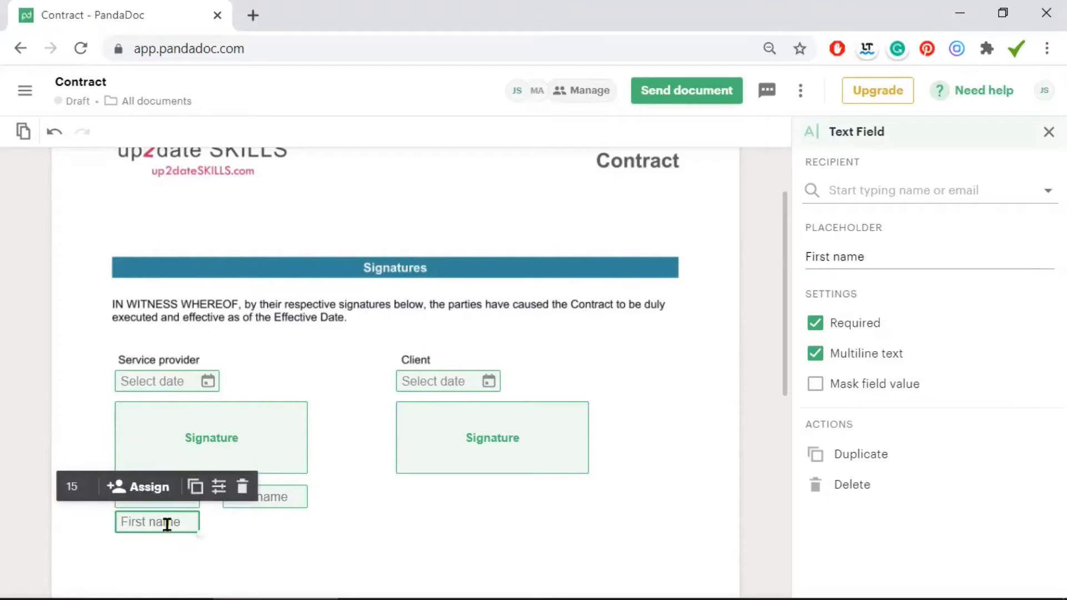
pyautogui.moveTo(450, 496); pyautogui.dragTo(450, 497)
pyautogui.click(281, 496)
pyautogui.click(300, 461)
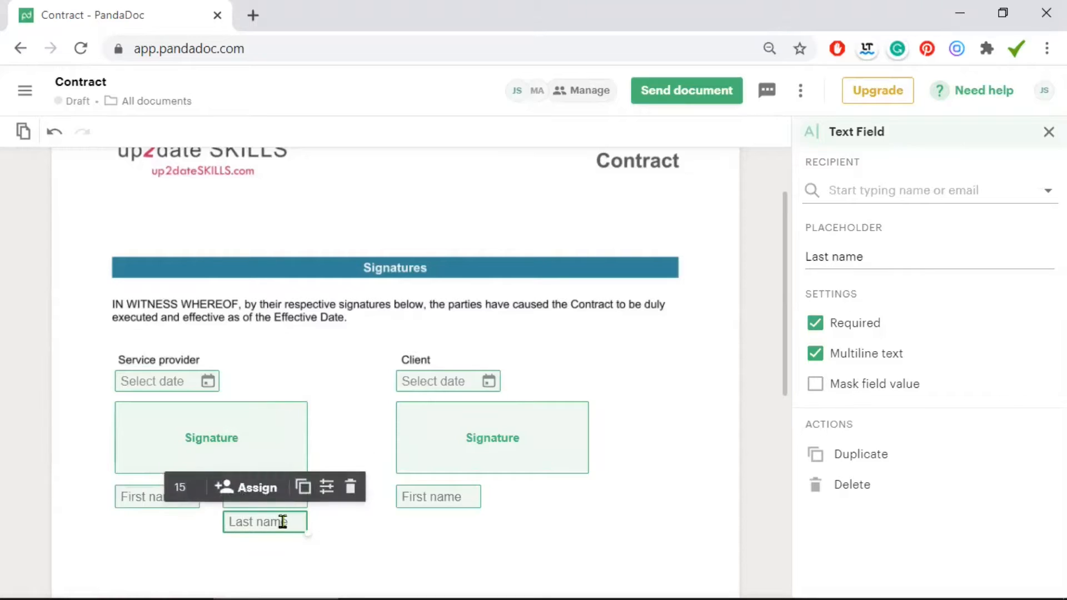
pyautogui.moveTo(555, 504); pyautogui.dragTo(468, 509)
pyautogui.click(468, 507)
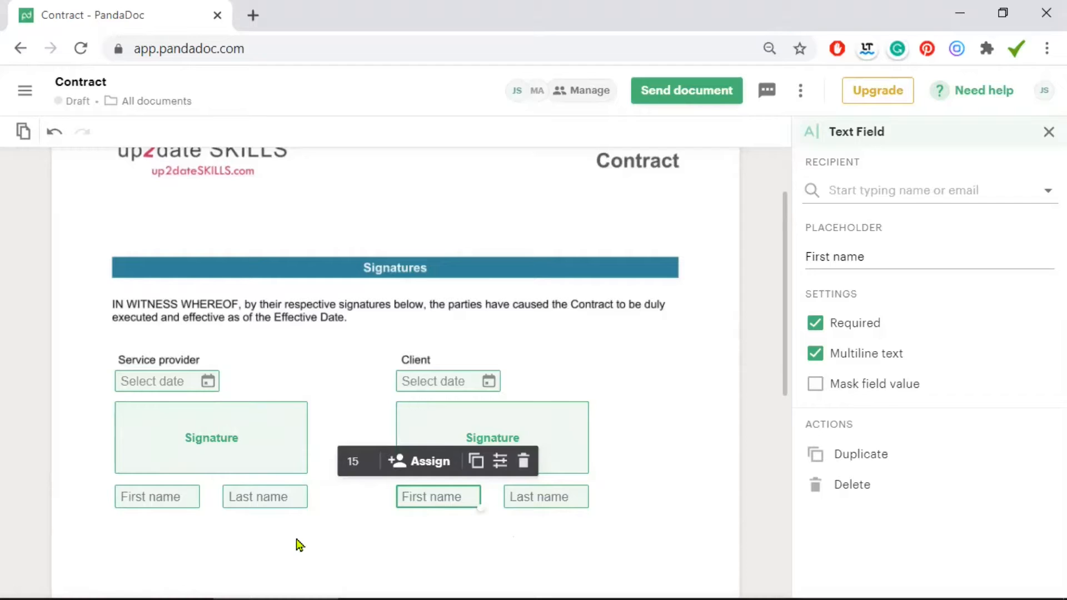
# Assign the Service provider date and signature fields to yourself as sender
pyautogui.click(172, 387)
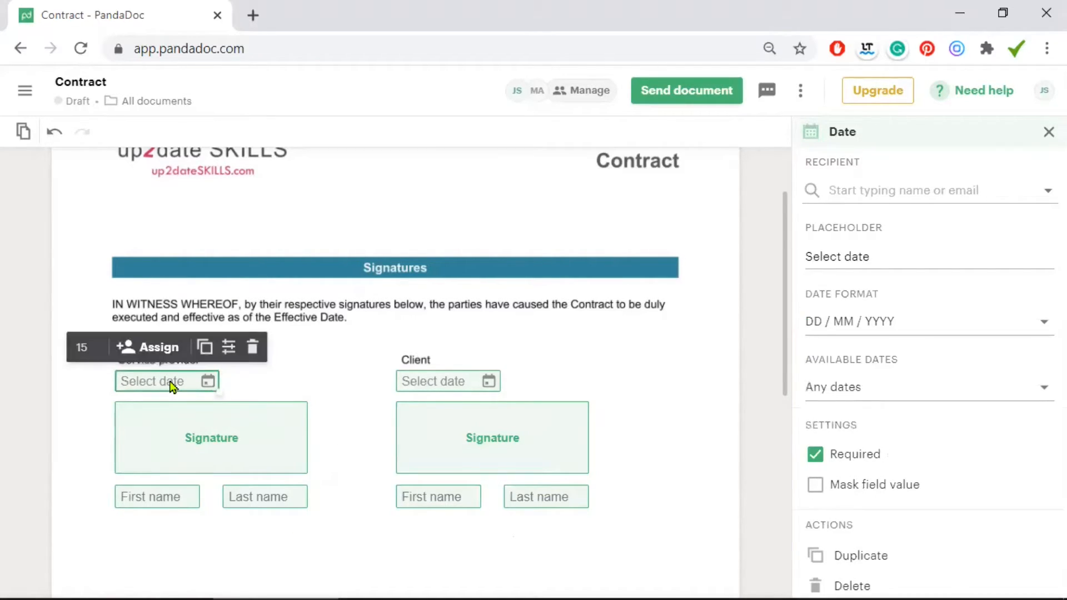
pyautogui.click(144, 348)
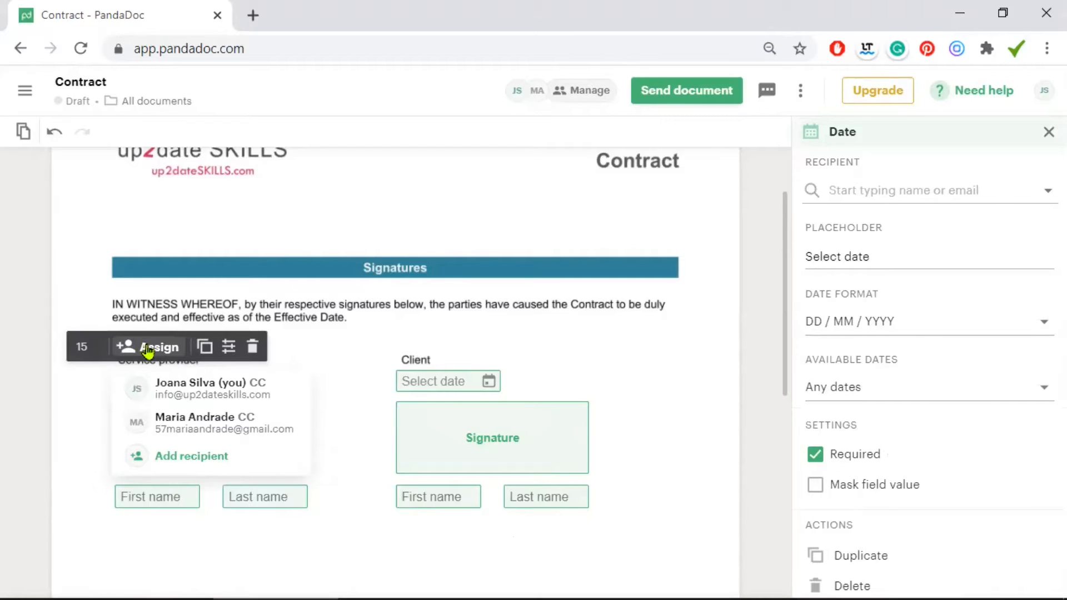
pyautogui.click(209, 391)
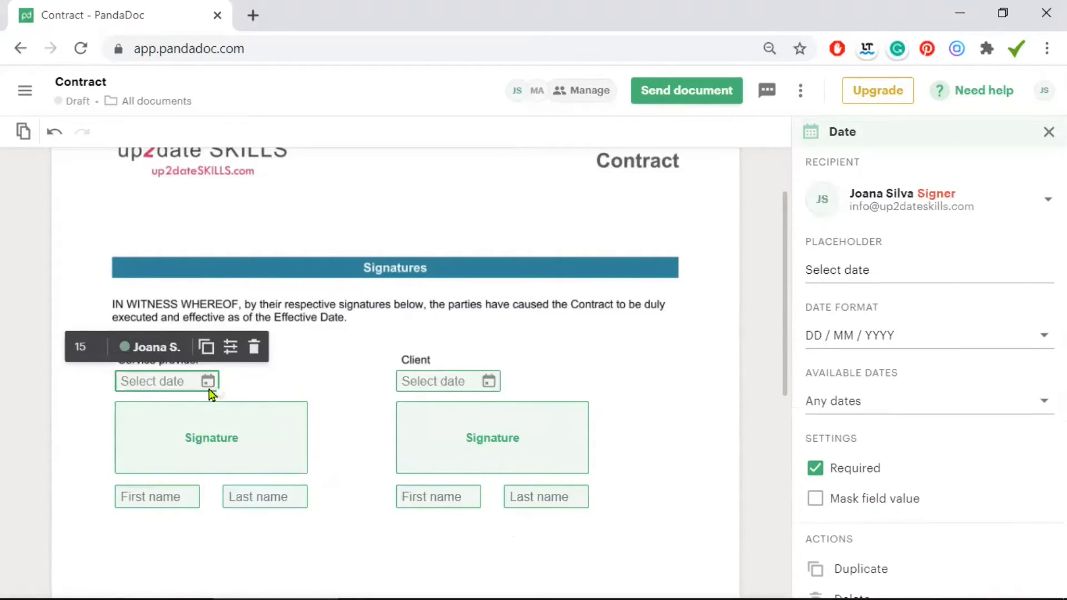
pyautogui.click(215, 442)
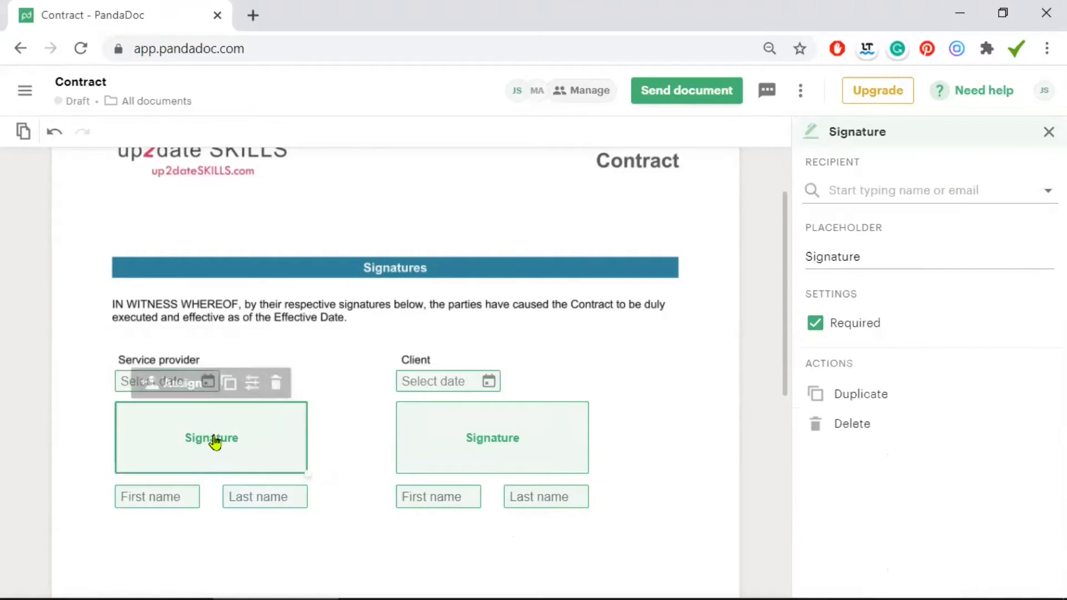
pyautogui.click(184, 383)
pyautogui.click(255, 427)
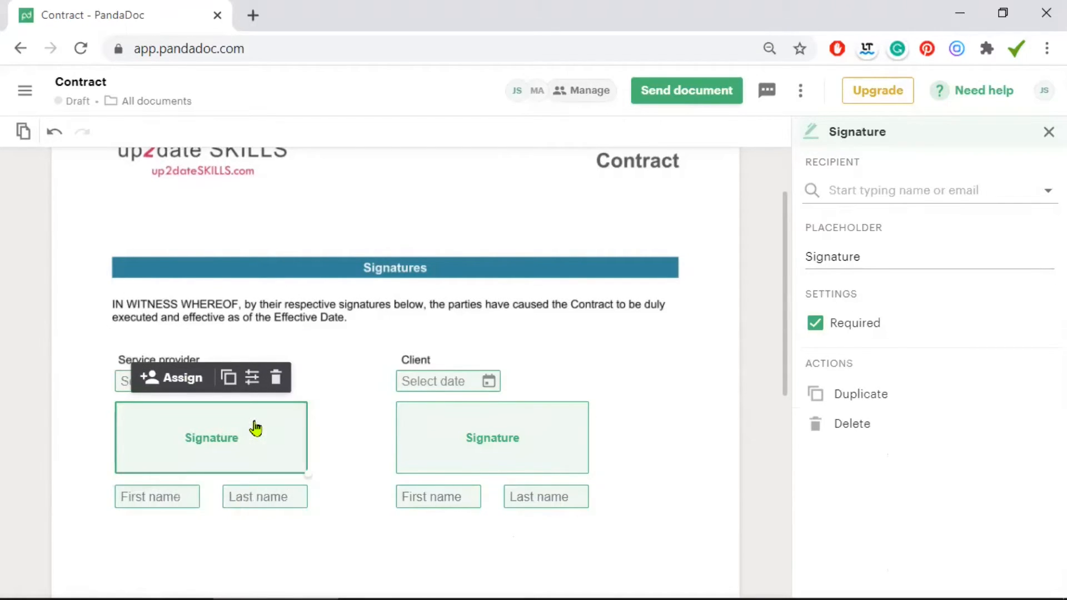
# Assign the Service provider First name and Last name fields to the sender
pyautogui.click(159, 498)
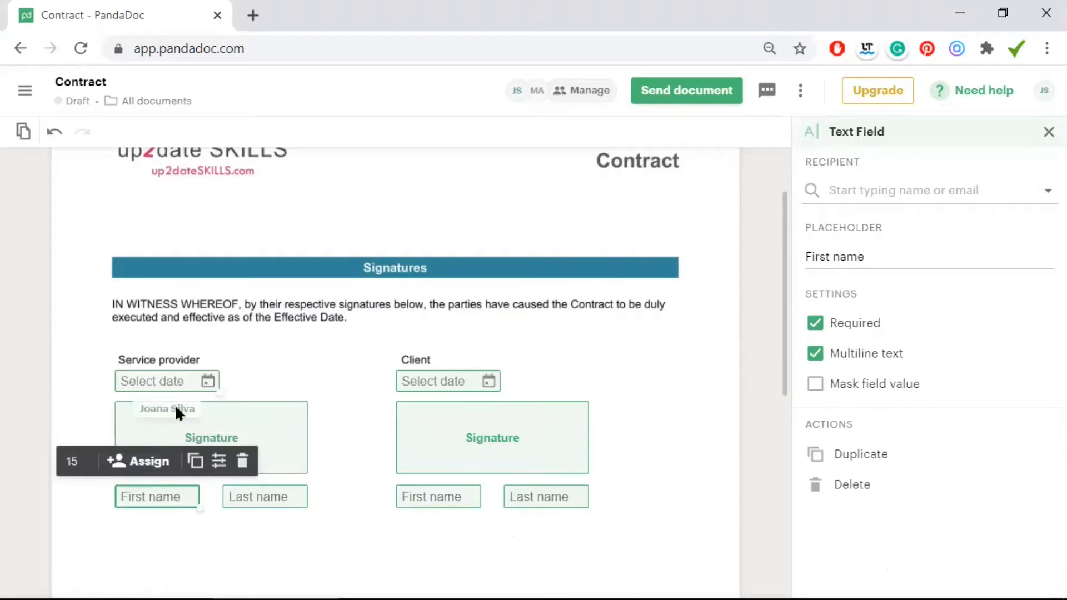
pyautogui.click(146, 462)
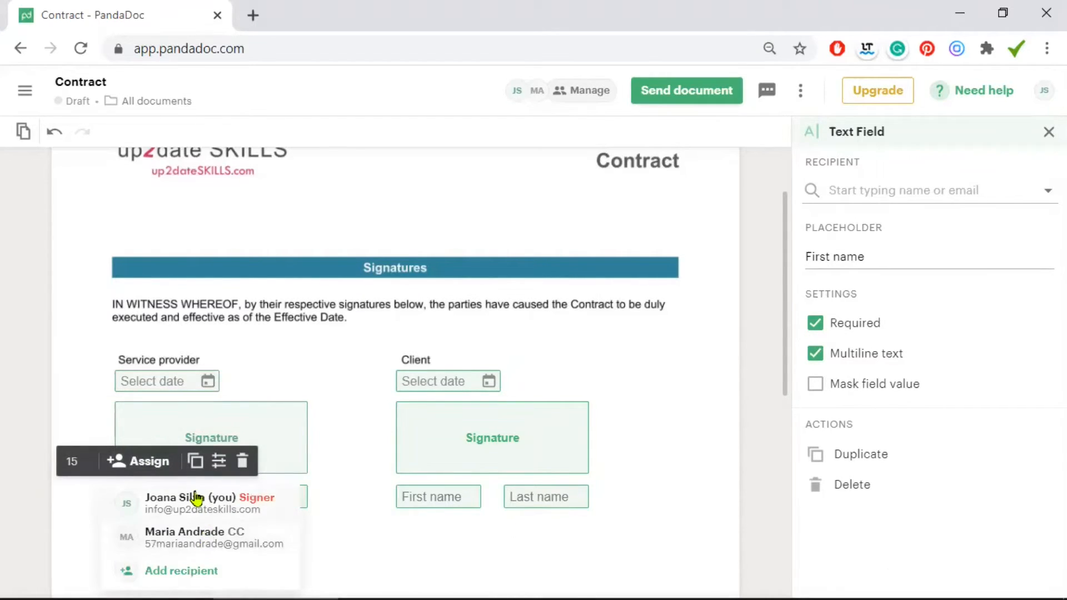
pyautogui.click(195, 498)
pyautogui.click(267, 493)
pyautogui.click(244, 461)
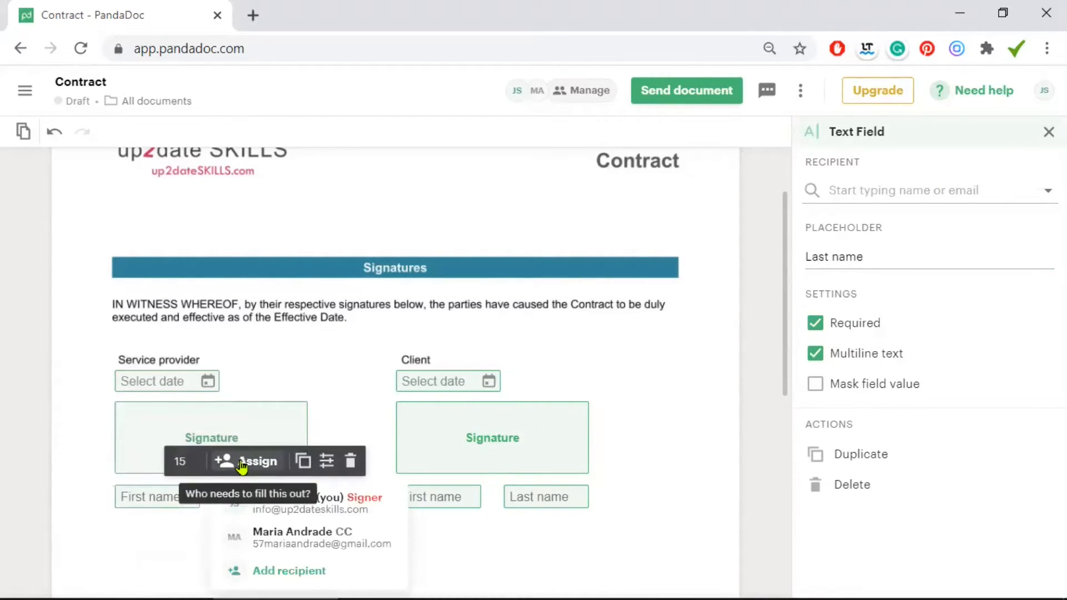
pyautogui.click(305, 503)
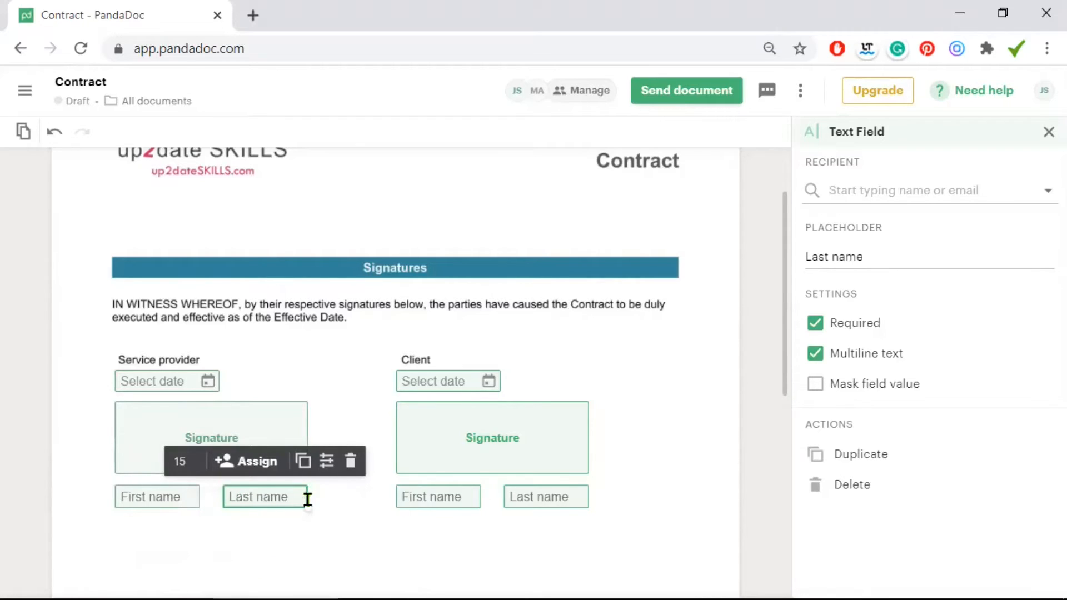
pyautogui.click(392, 555)
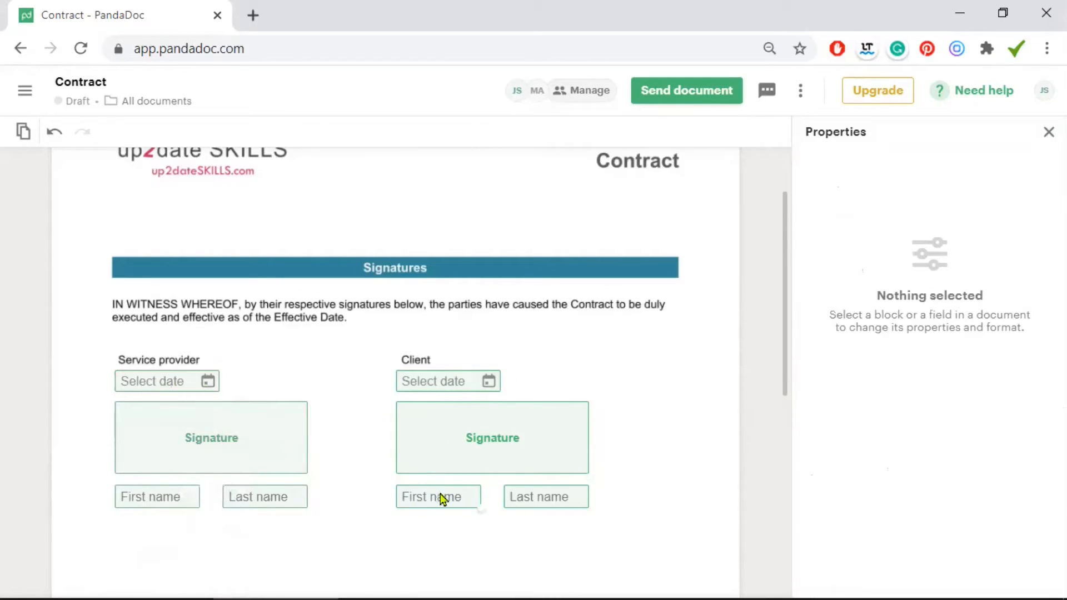
# Assign the Client date and signature fields to the client recipient
pyautogui.click(449, 381)
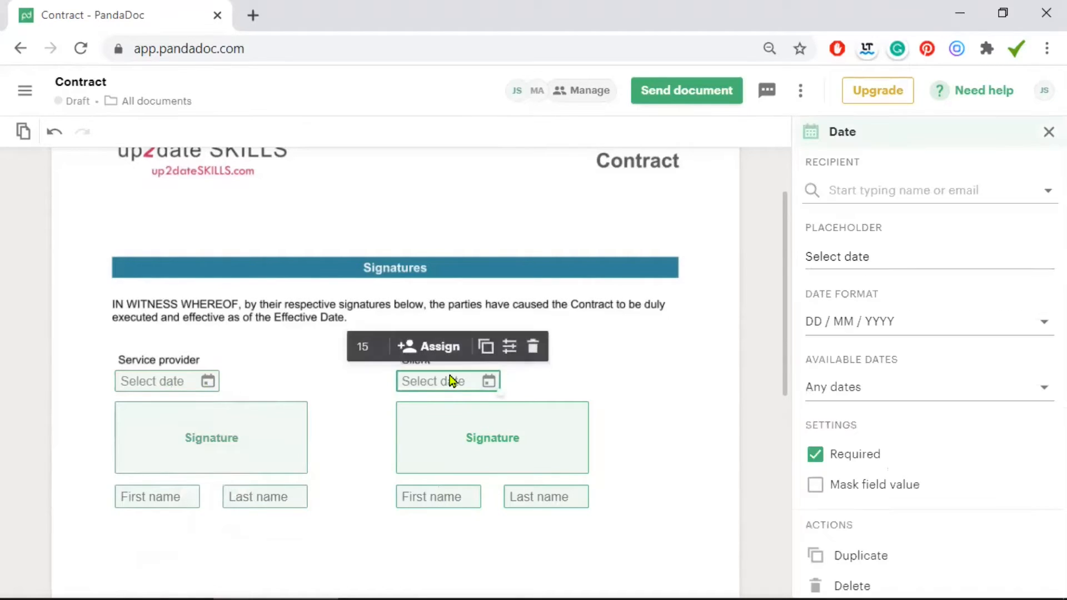
pyautogui.click(438, 346)
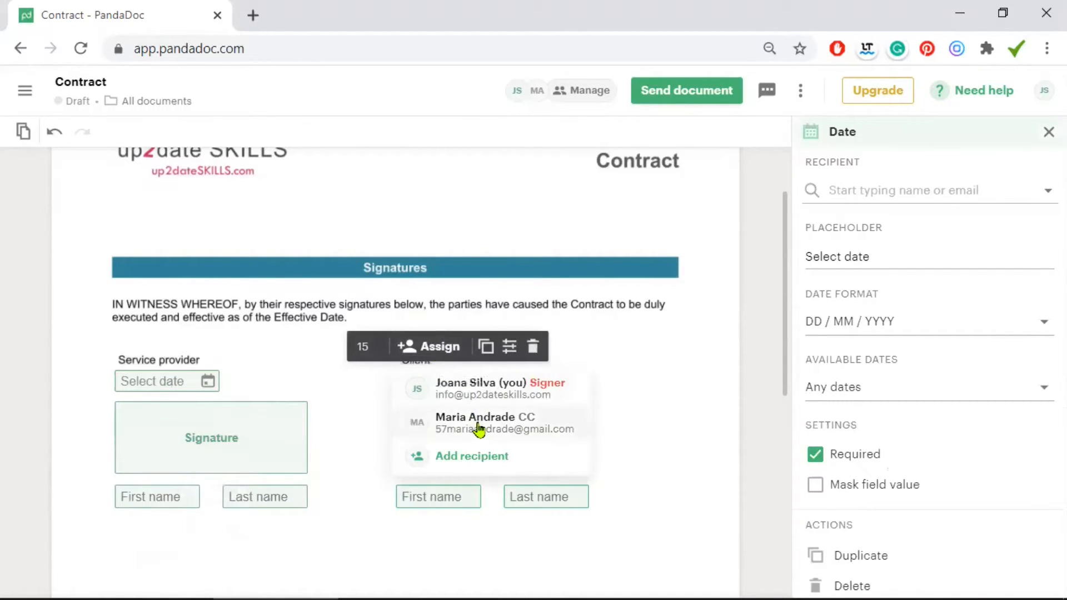
pyautogui.click(474, 426)
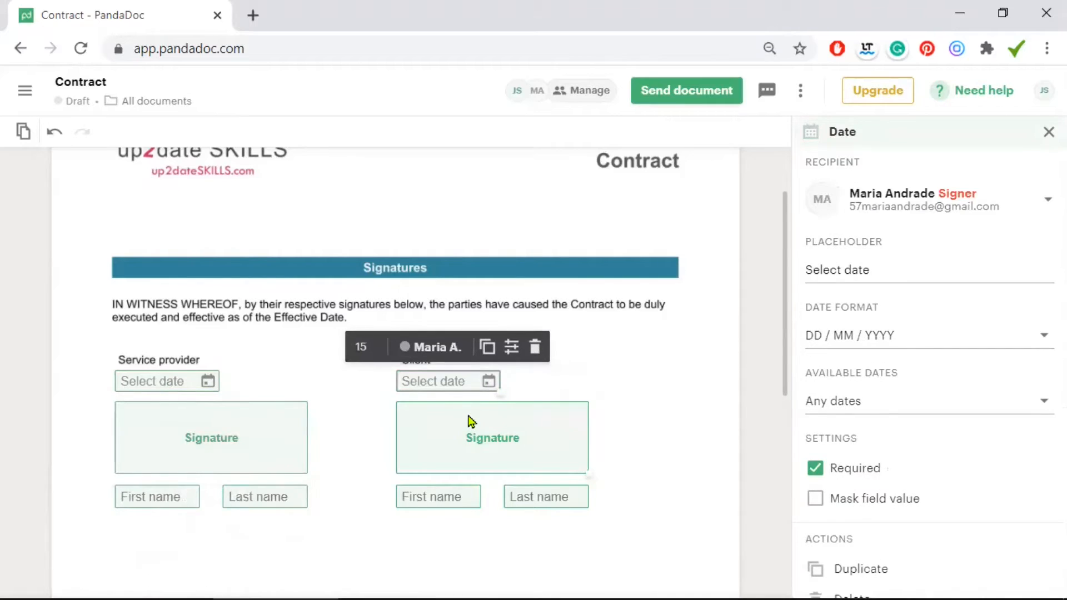
pyautogui.click(471, 422)
pyautogui.click(461, 378)
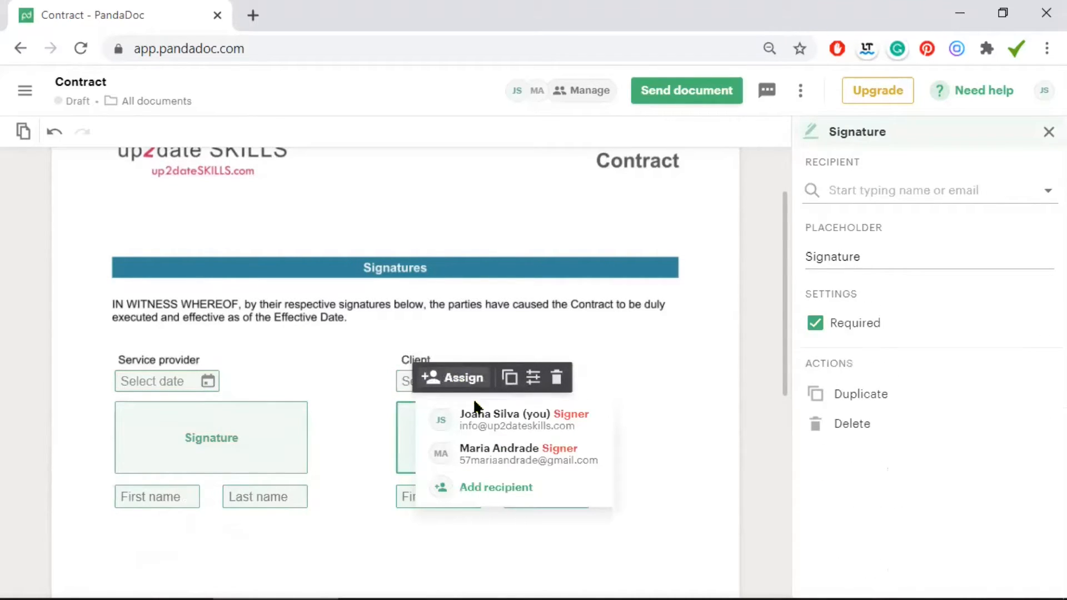
pyautogui.click(502, 454)
# Assign the Client First name and Last name fields to the client recipient
pyautogui.click(460, 500)
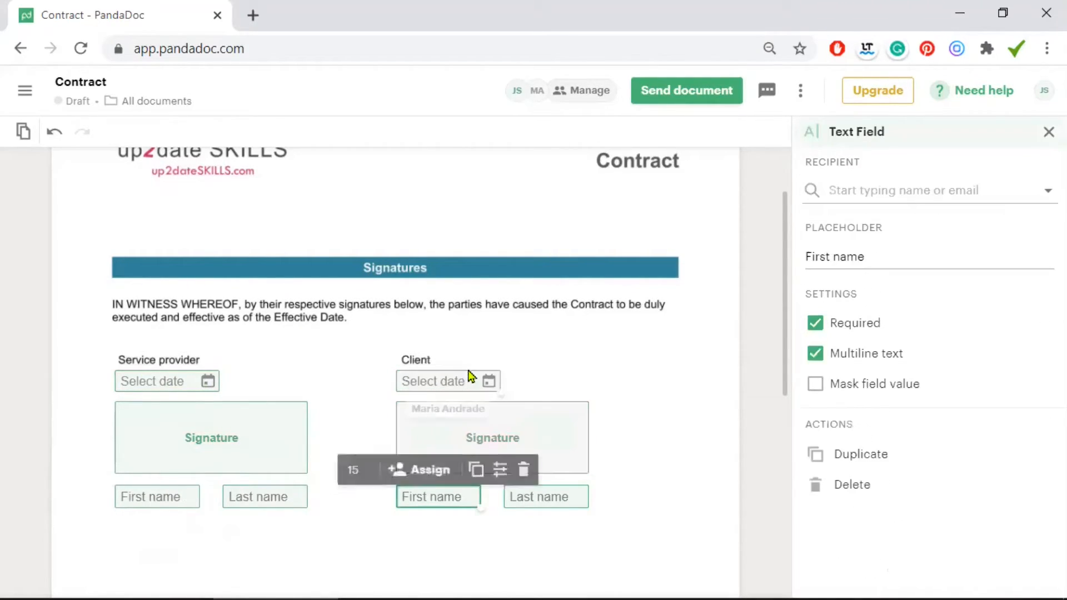
pyautogui.click(429, 469)
pyautogui.click(476, 536)
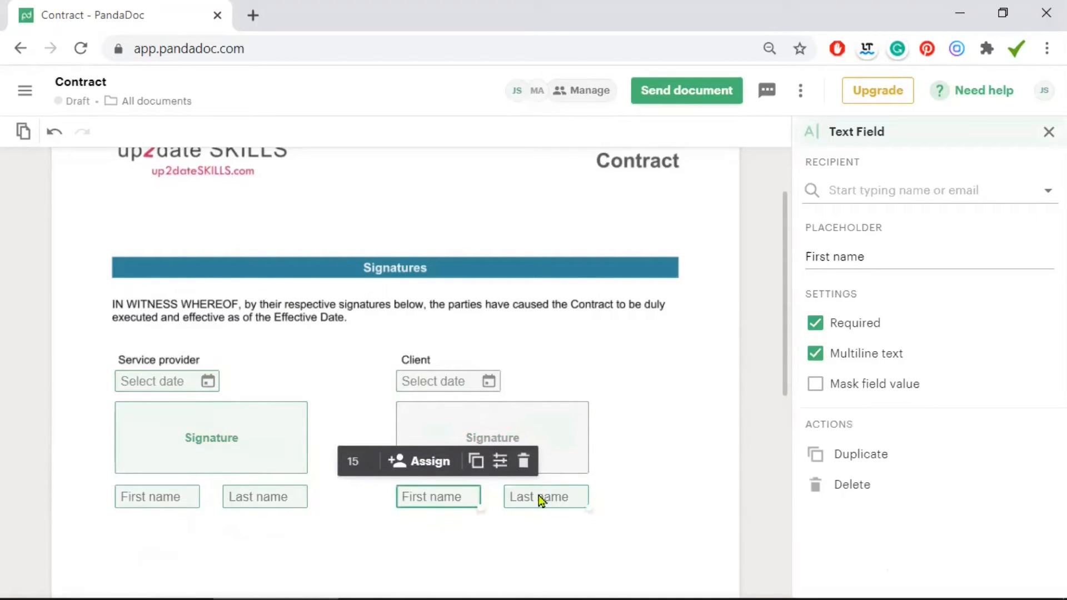
pyautogui.click(538, 498)
pyautogui.click(535, 461)
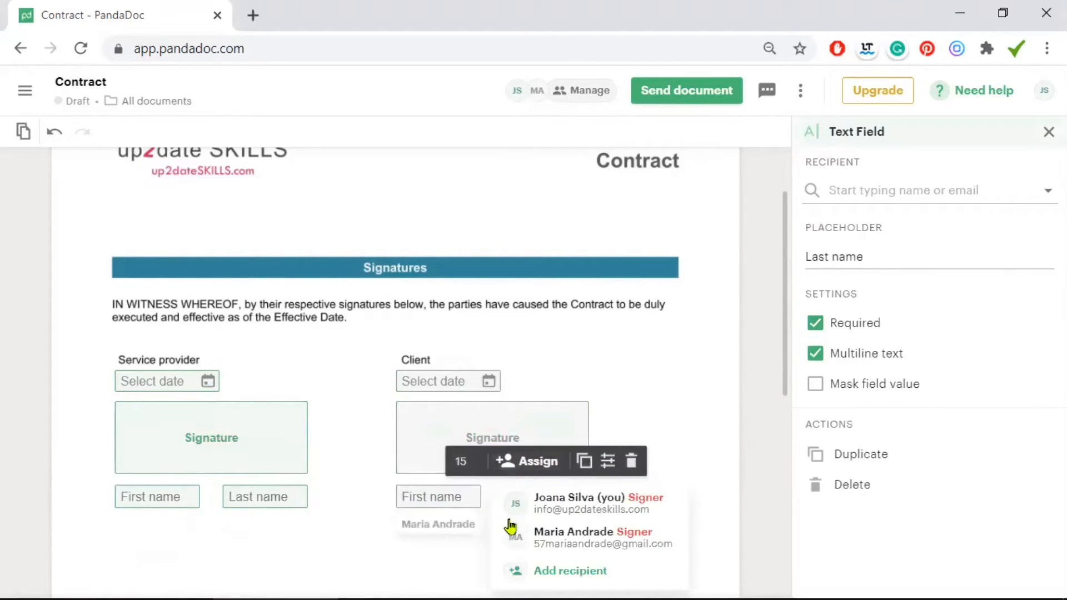
pyautogui.click(590, 546)
pyautogui.click(654, 535)
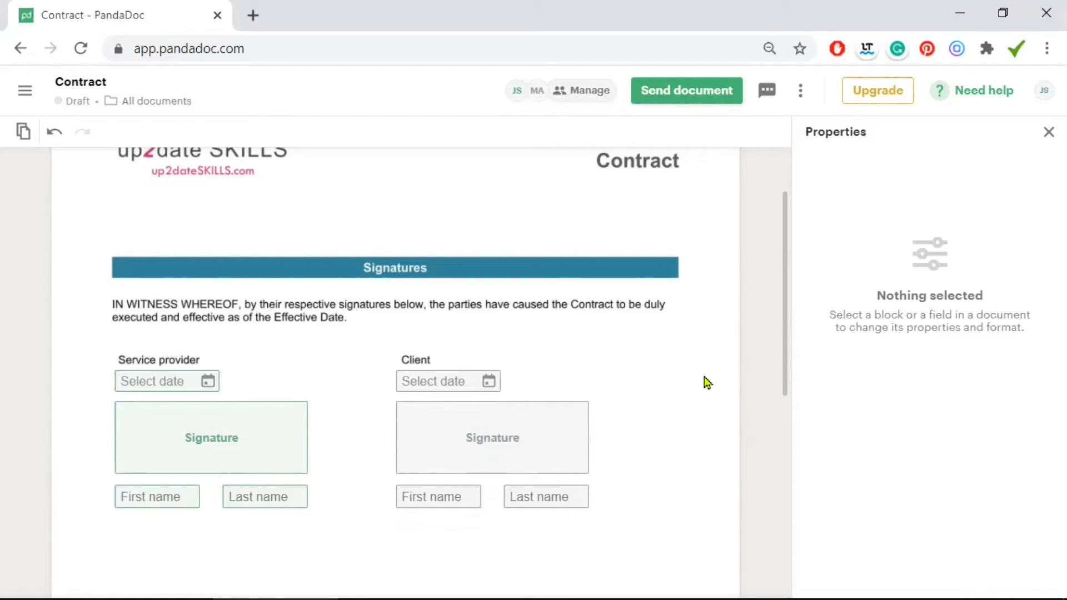
# Start sending the Contract by email, keeping the document name Contract
pyautogui.click(692, 93)
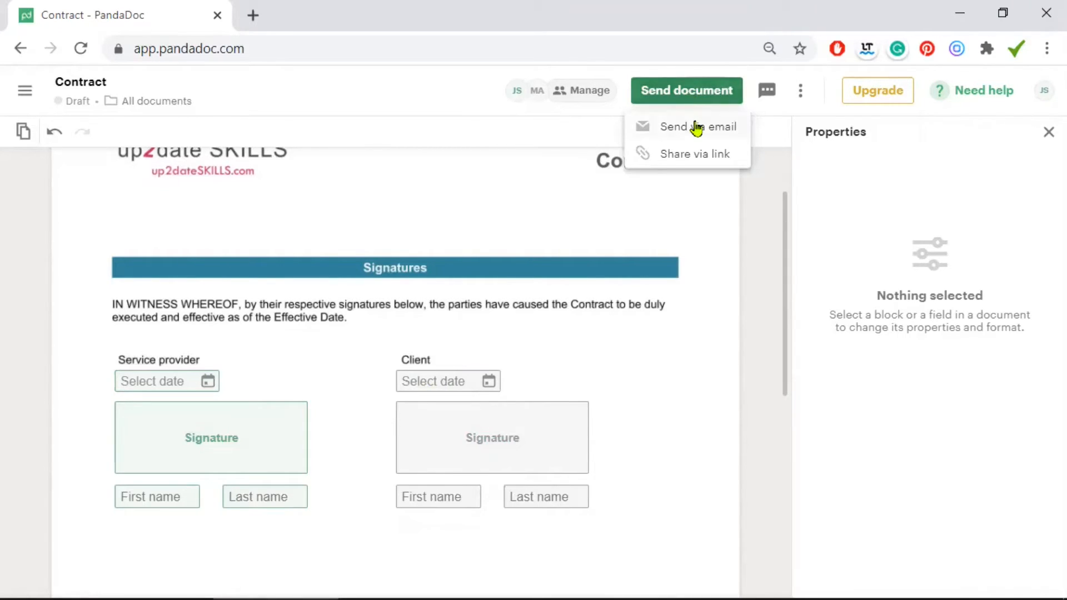
pyautogui.click(695, 129)
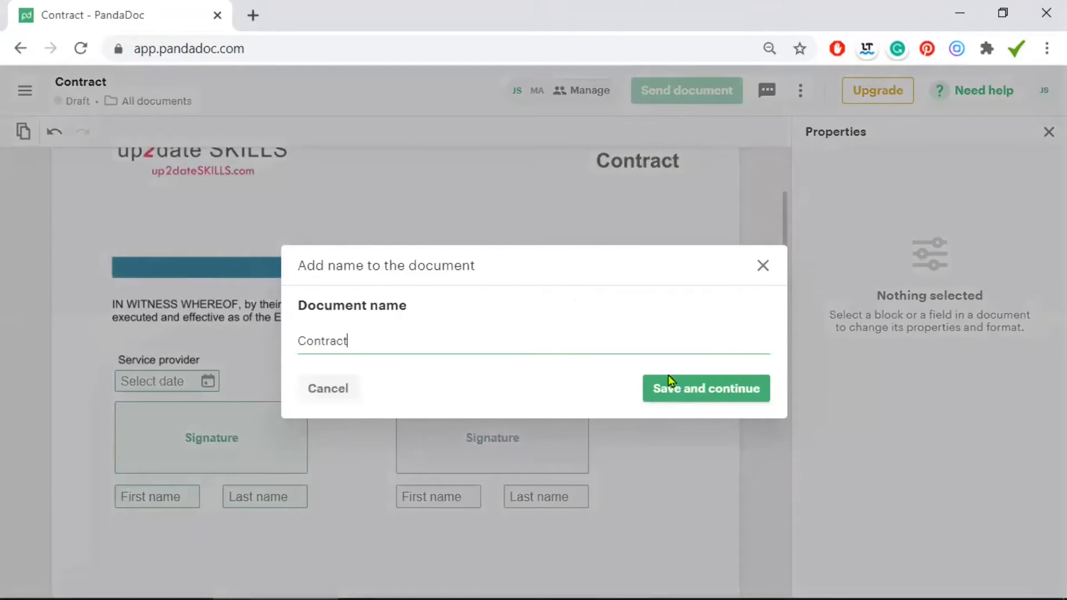
pyautogui.click(717, 390)
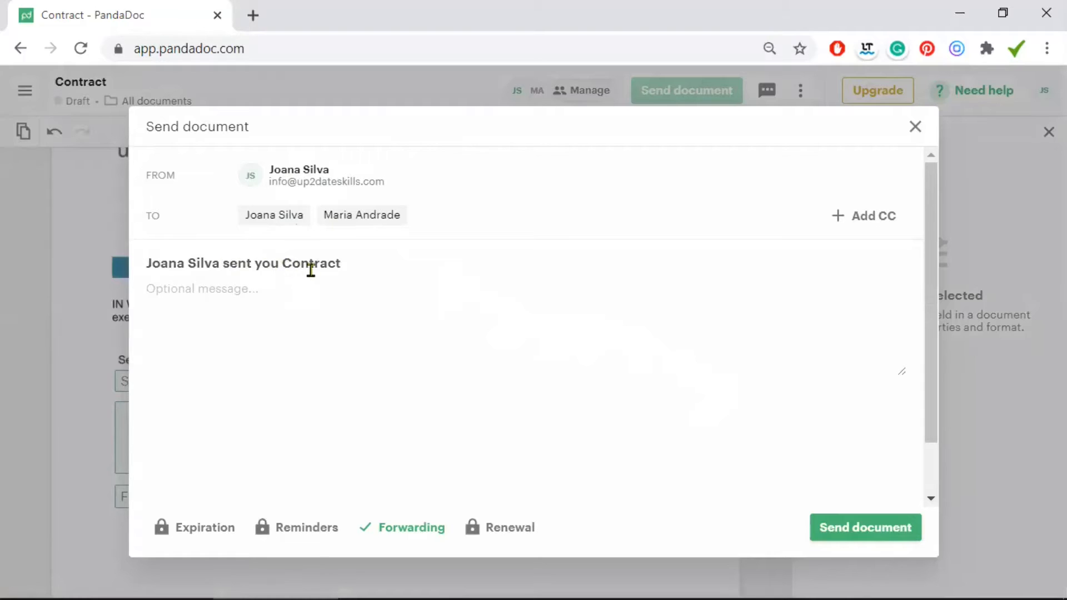
pyautogui.click(244, 290)
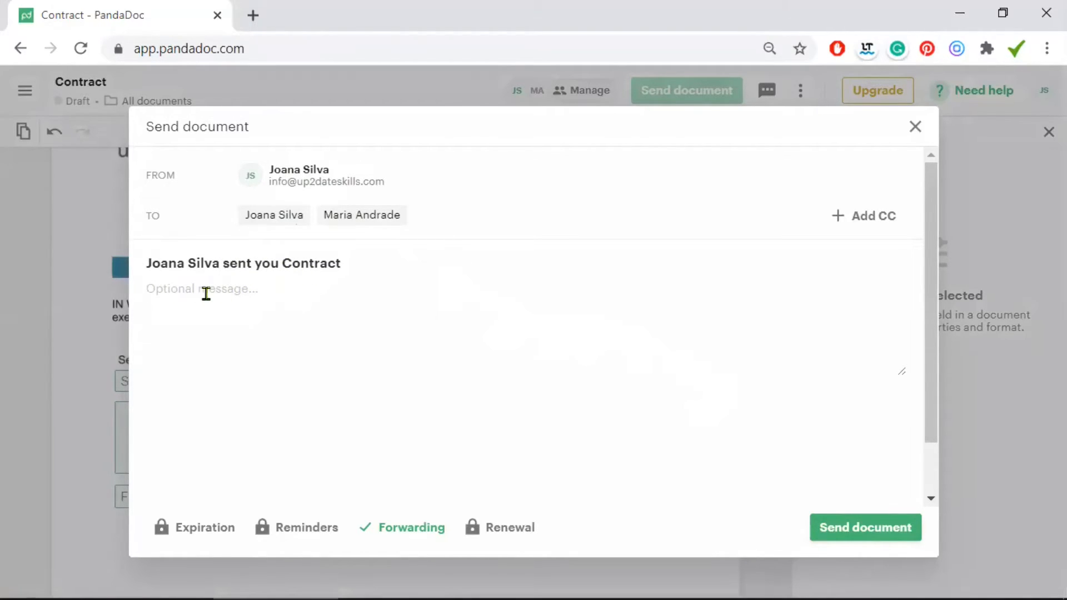
# Add the company domain to the email subject line and tidy its wording
pyautogui.click(224, 263)
pyautogui.write('@ up2dateSKILLS.com')
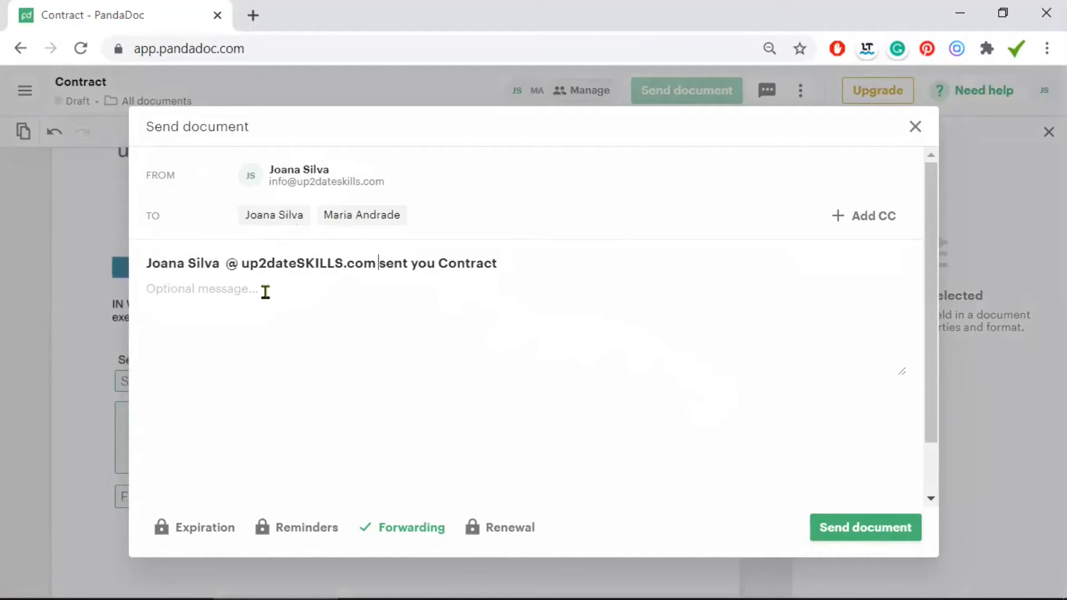
pyautogui.click(229, 263)
pyautogui.press('BackSpace')
pyautogui.click(435, 264)
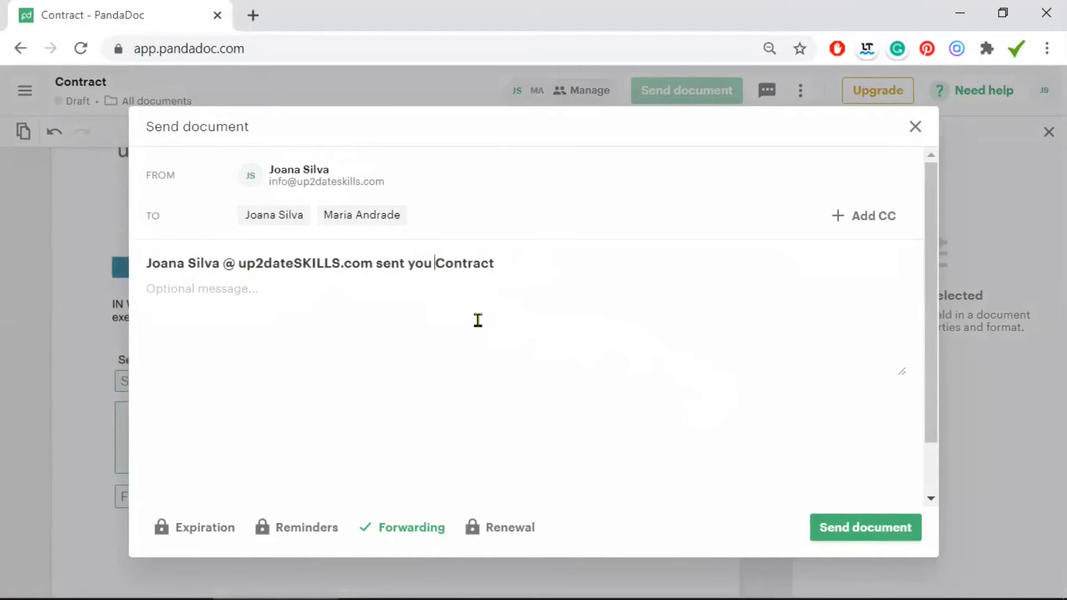
pyautogui.write('a')
# Paste the message asking the client to sign, then send the Contract
pyautogui.click(342, 300)
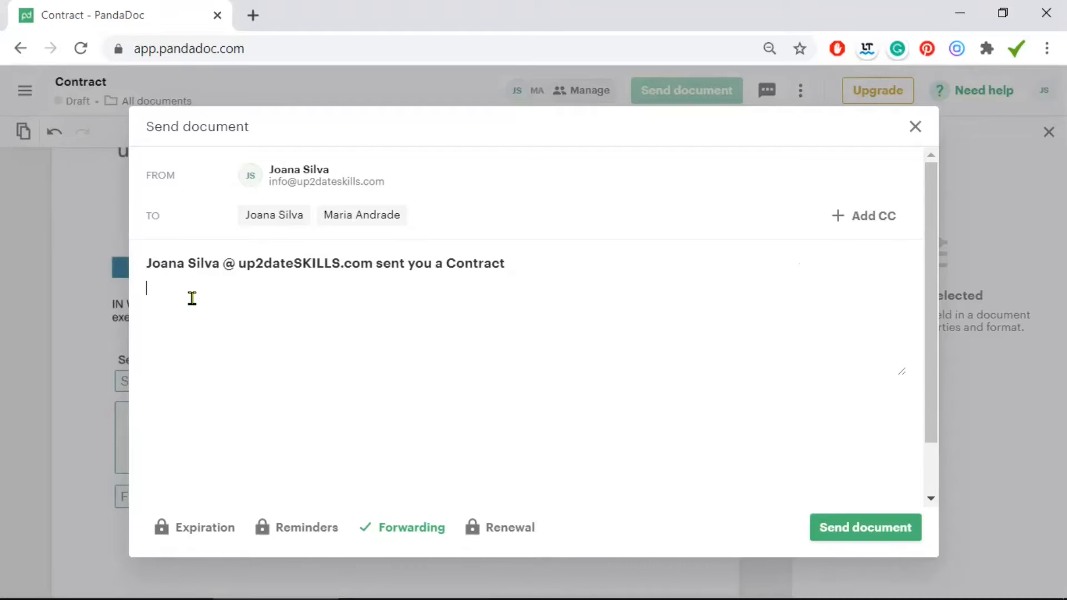
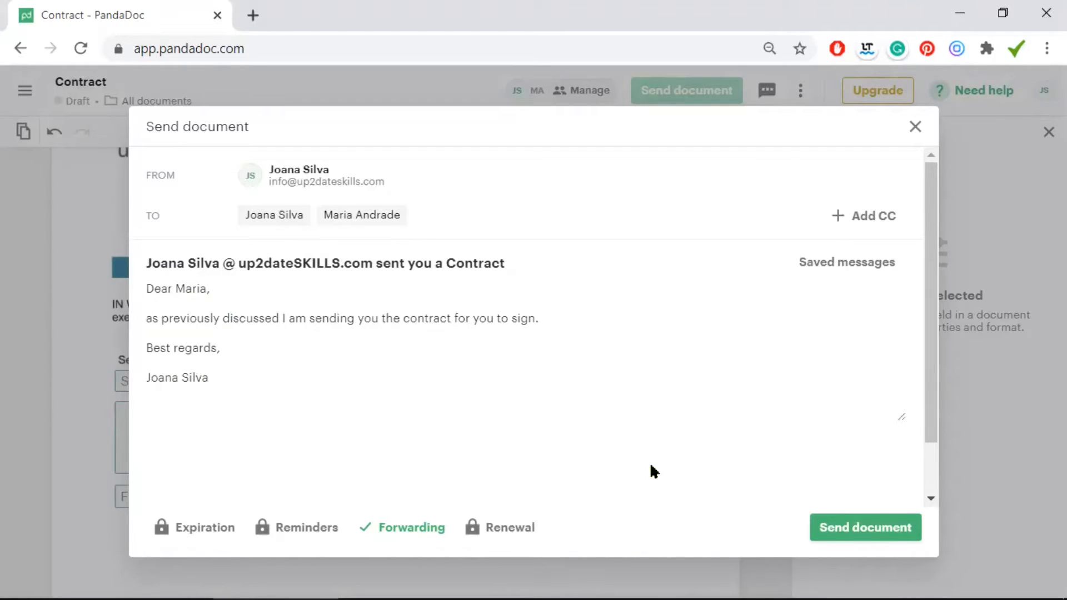
pyautogui.click(868, 529)
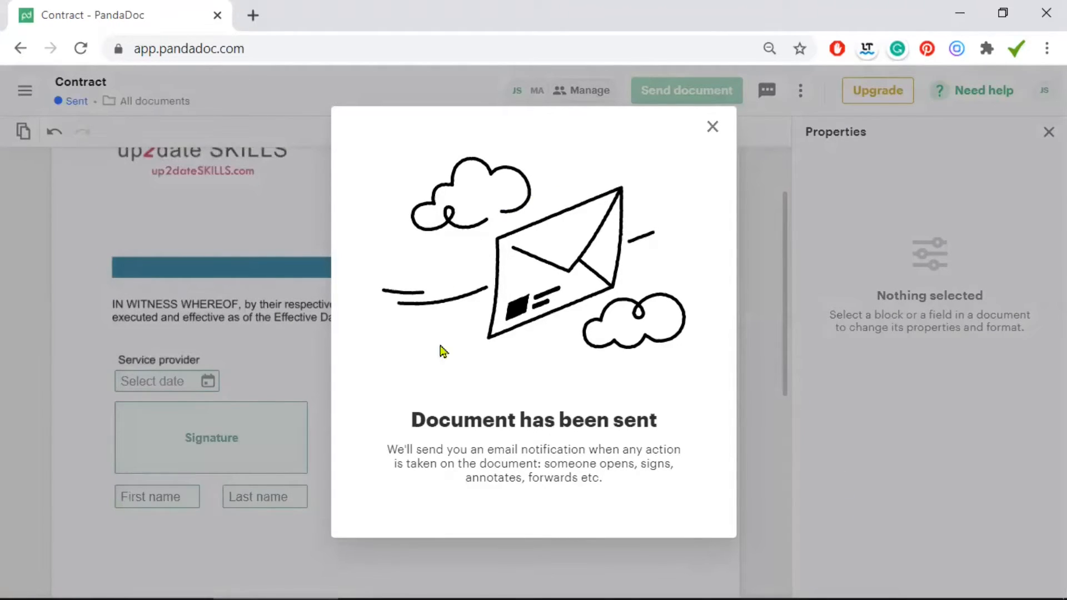
# Close the 'Document has been sent' confirmation
pyautogui.click(712, 127)
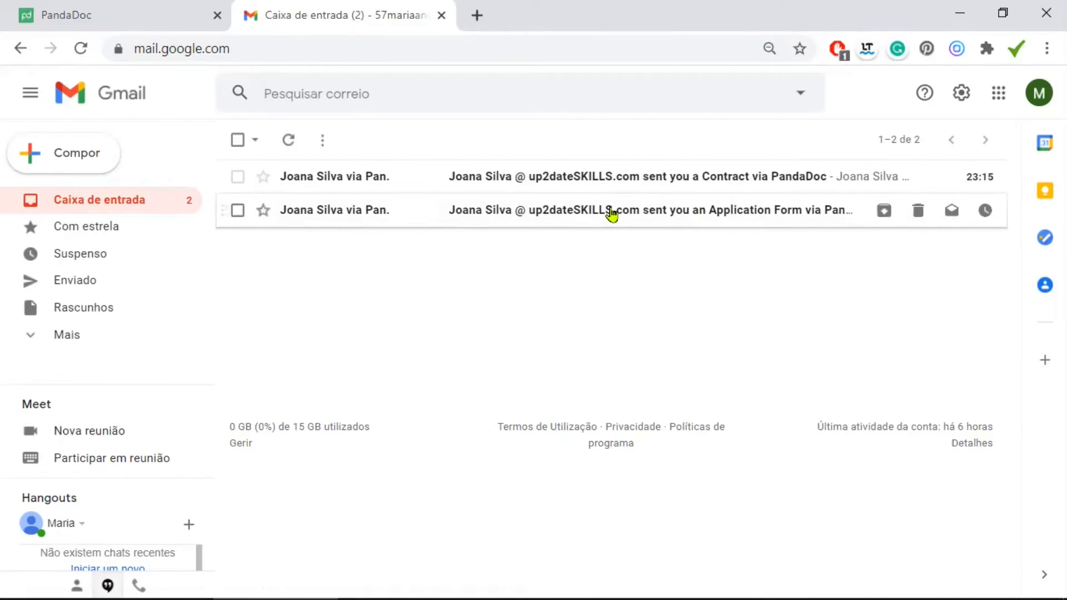
# From Gmail's Application Form email, launch the Student Application Form document in PandaDoc
pyautogui.click(608, 214)
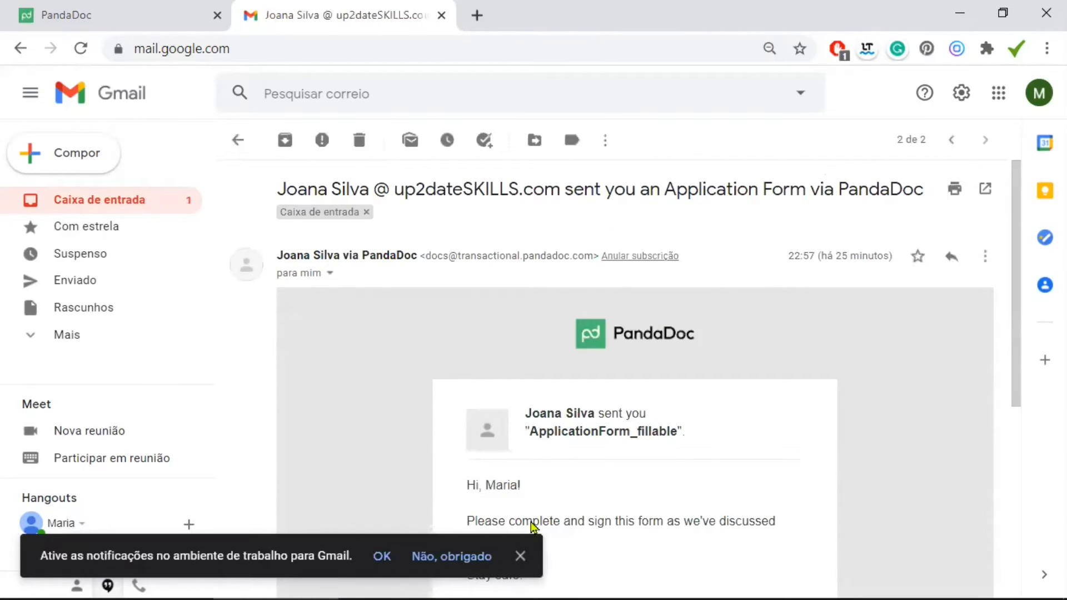
pyautogui.click(519, 554)
pyautogui.scroll(-3, 767, 358)
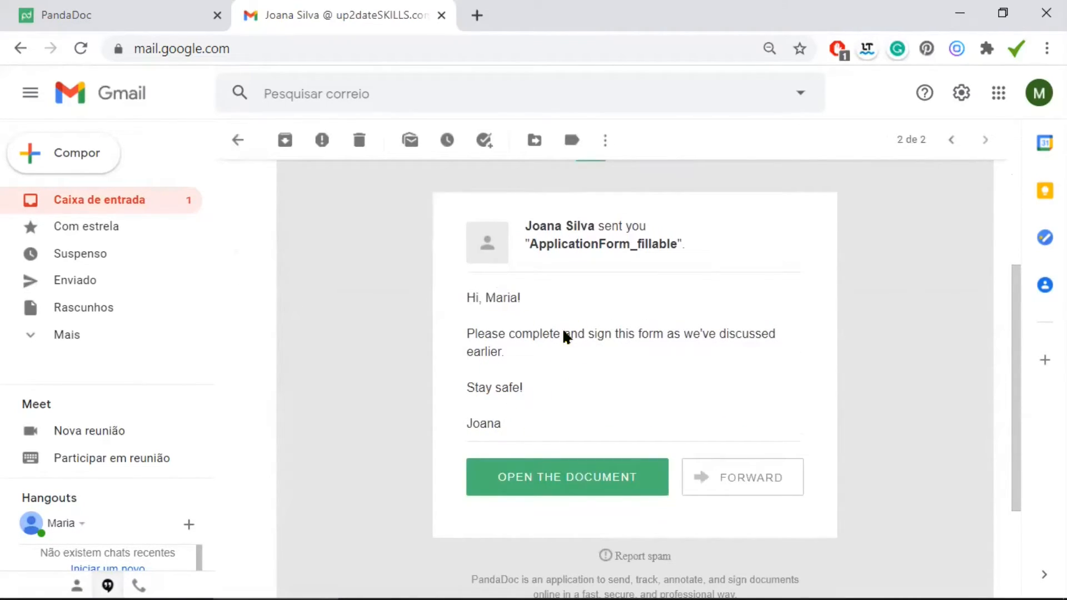
pyautogui.click(578, 481)
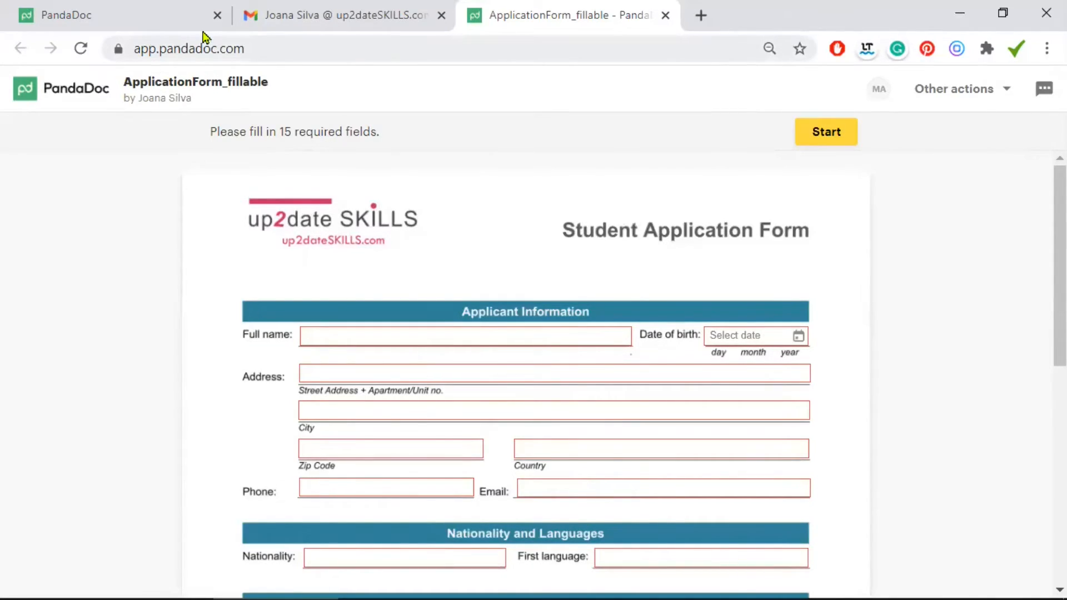
# Start the required fields and enter the applicant's full name
pyautogui.moveTo(267, 54)
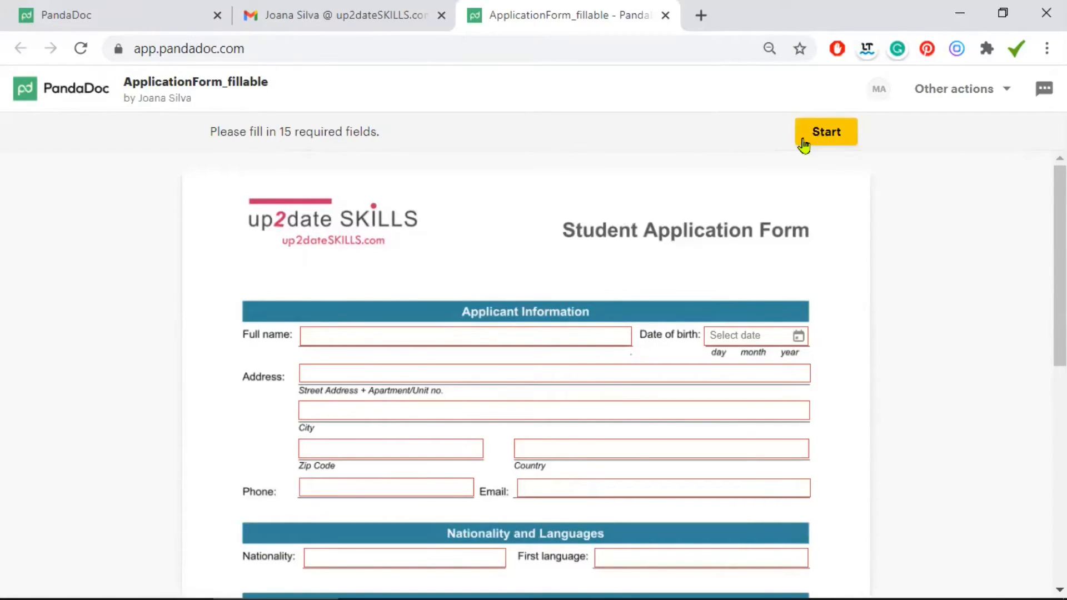
pyautogui.click(479, 335)
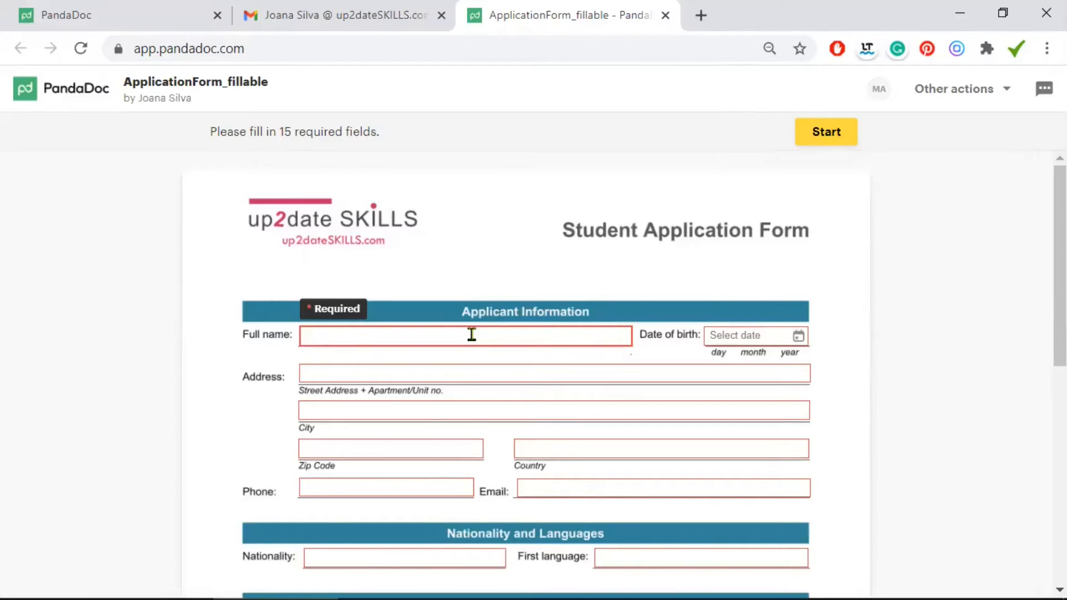
pyautogui.click(472, 334)
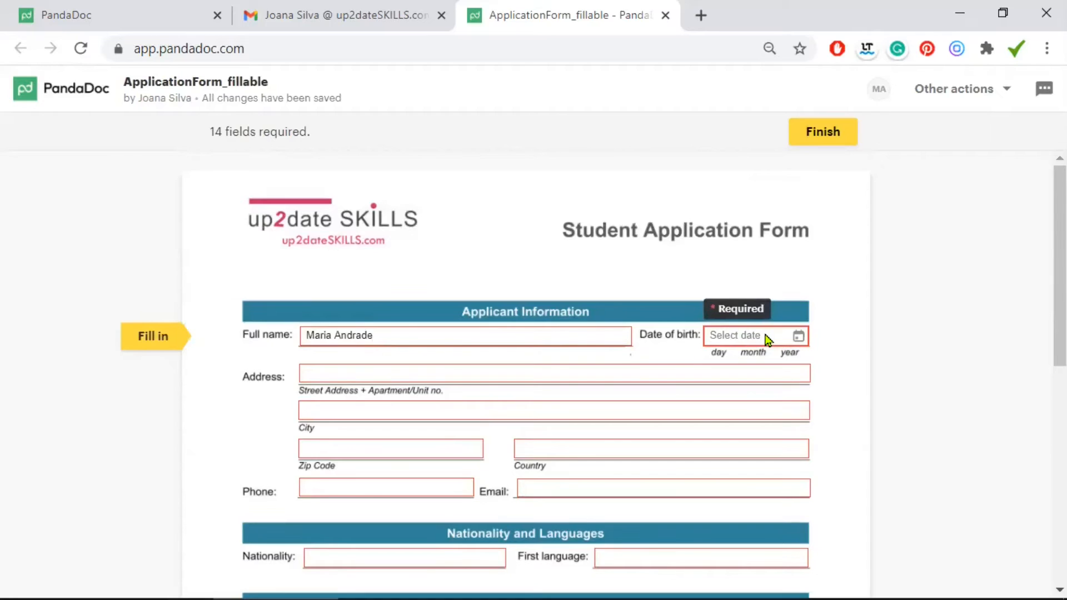
# Set the date of birth to 14 February 2001 using the calendar picker
pyautogui.click(767, 338)
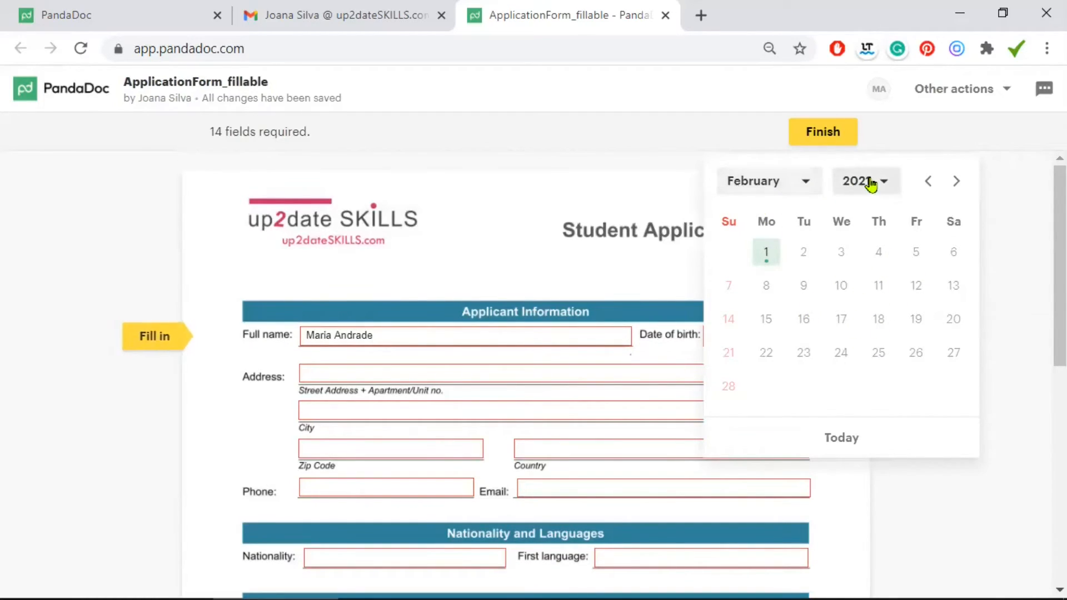
pyautogui.click(869, 182)
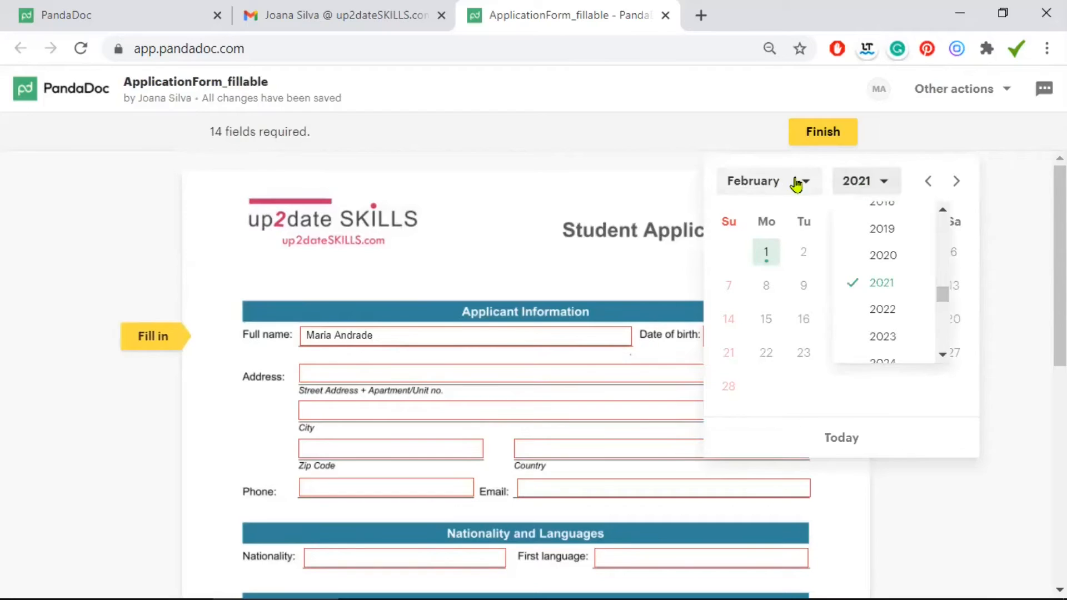
pyautogui.scroll(9, 890, 257)
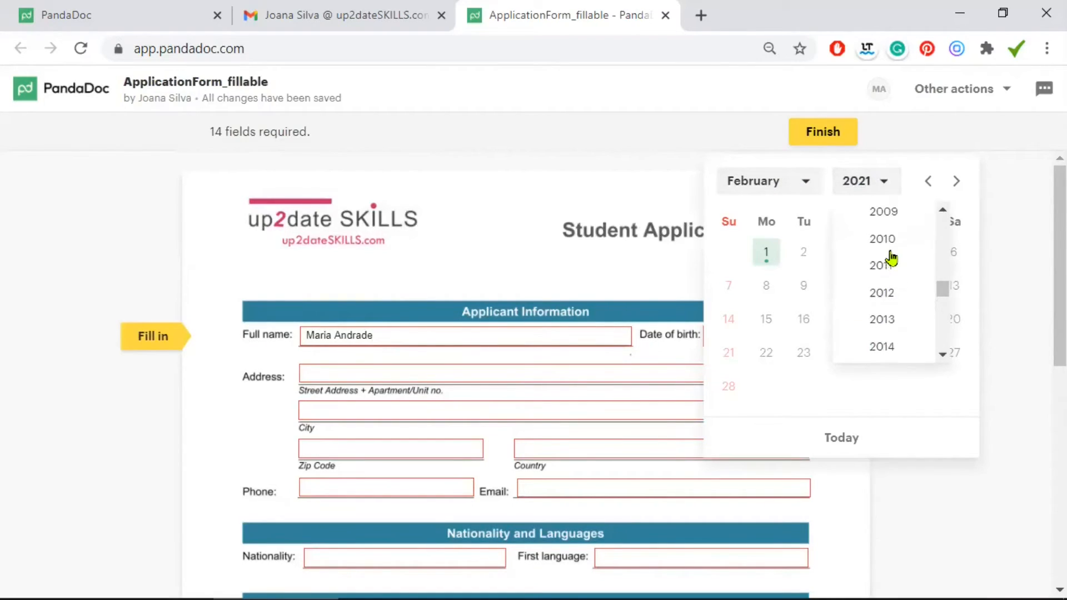
pyautogui.click(887, 243)
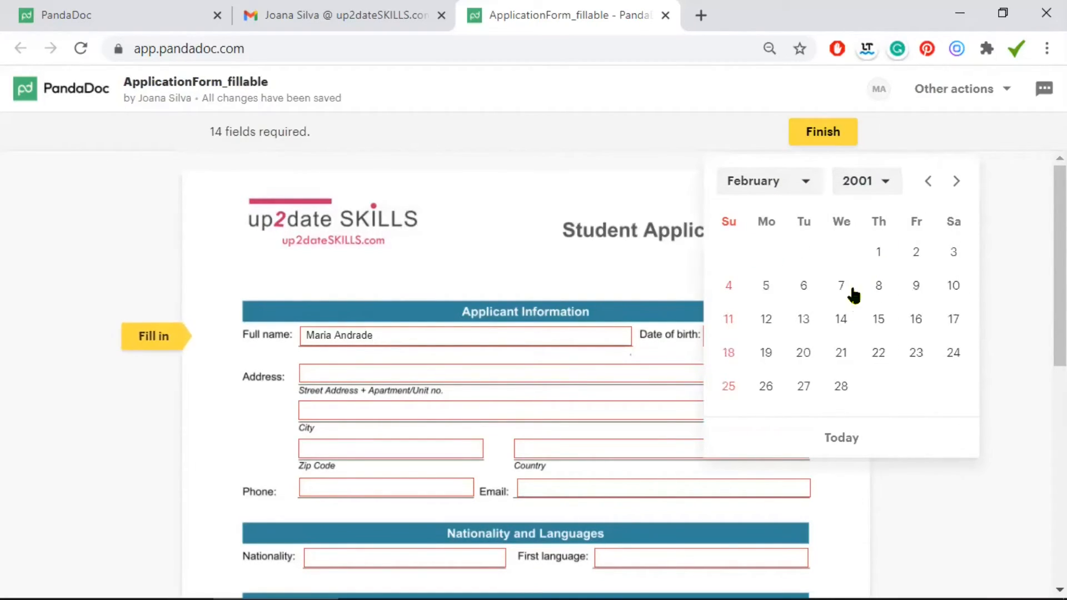
pyautogui.click(836, 328)
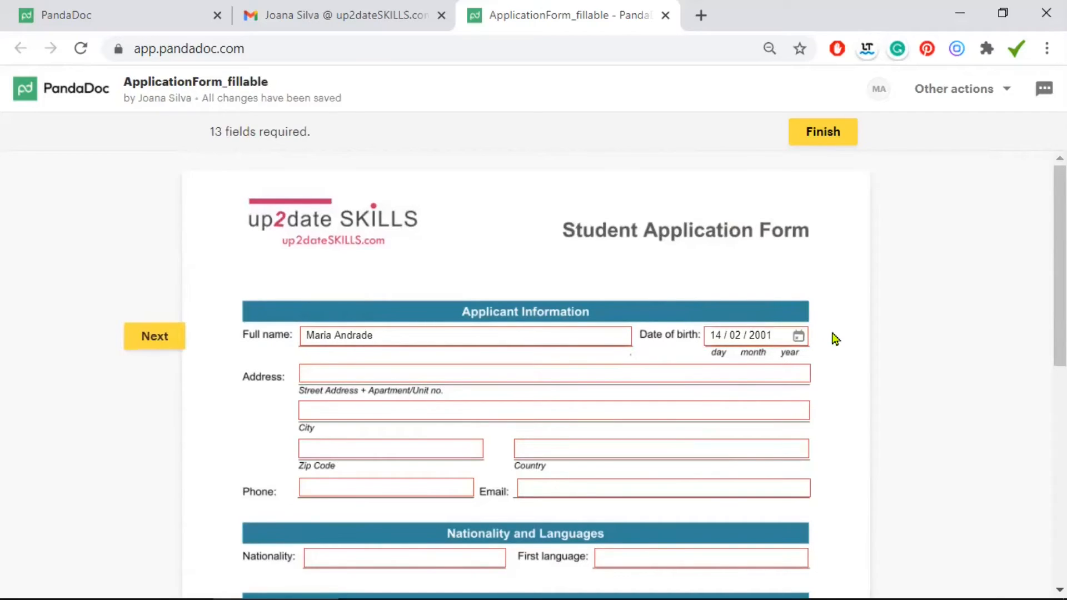
pyautogui.scroll(-1, 831, 333)
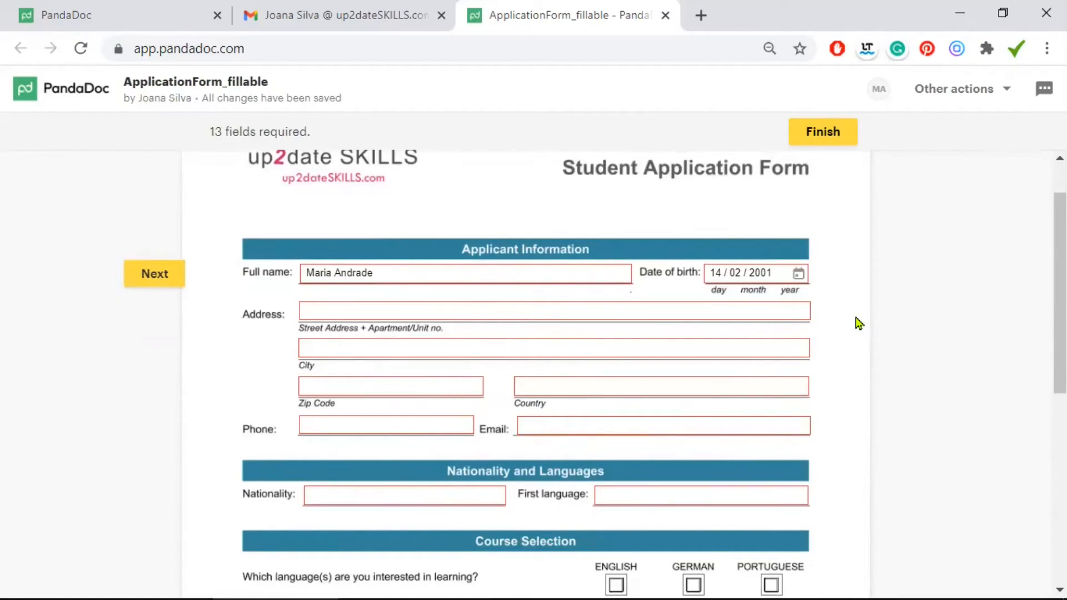
# Fill in the address, phone, e-mail, nationality and language fields
pyautogui.click(502, 312)
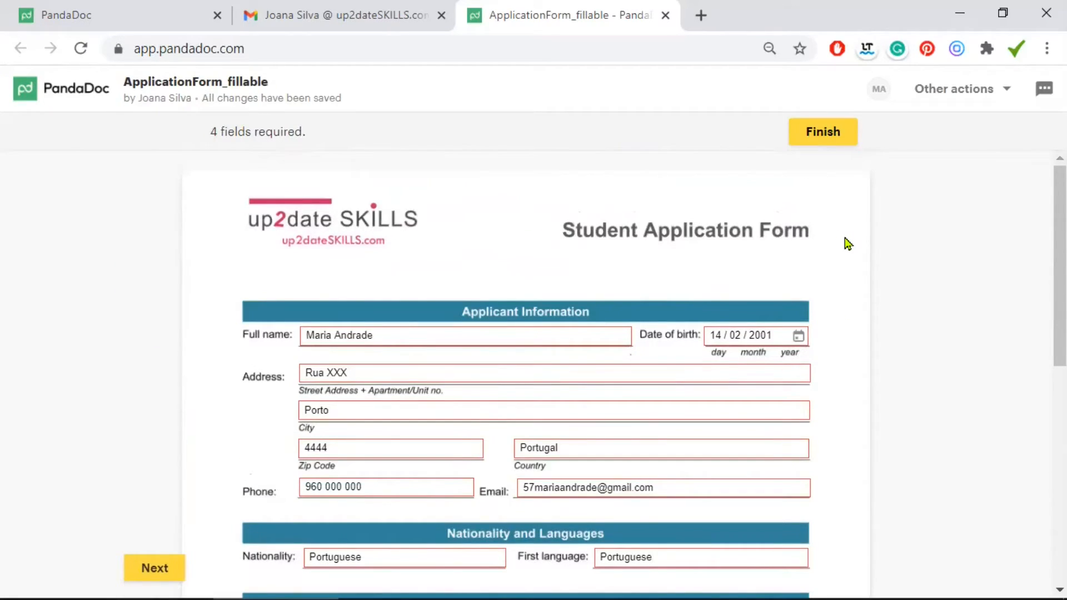
pyautogui.scroll(-1, 846, 241)
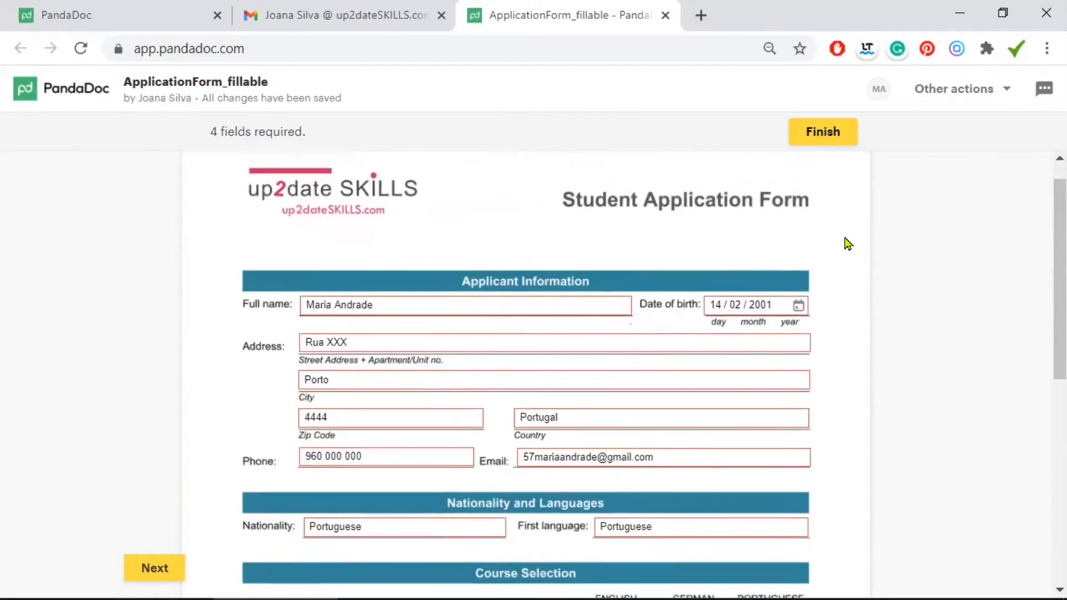
pyautogui.scroll(-2, 627, 292)
pyautogui.scroll(-6, 627, 290)
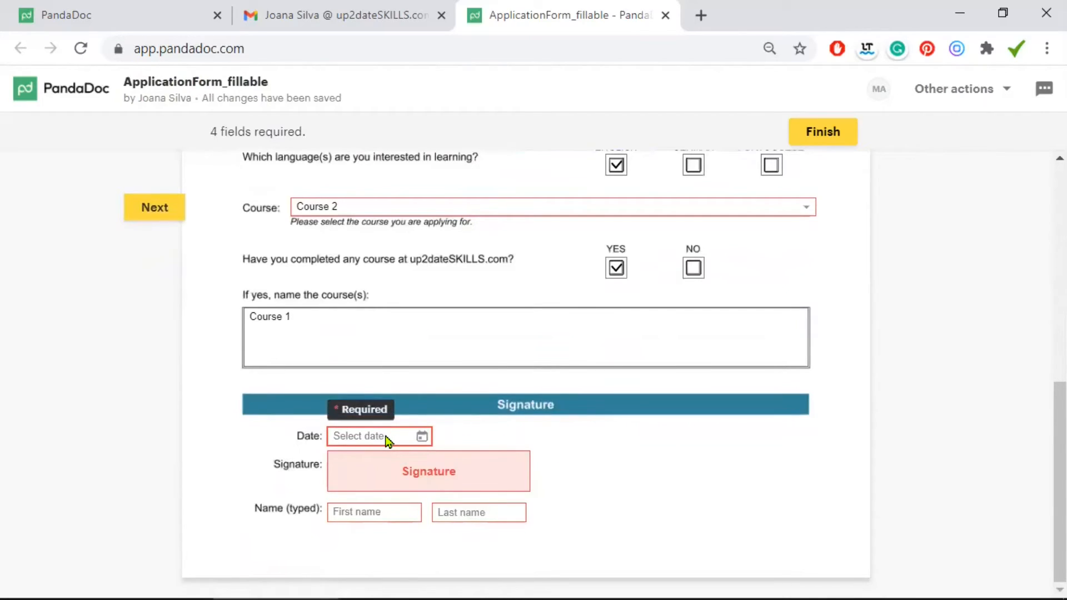
# Set the Signature Date to 1 February 2021, then bring up the Signature dialog
pyautogui.click(387, 439)
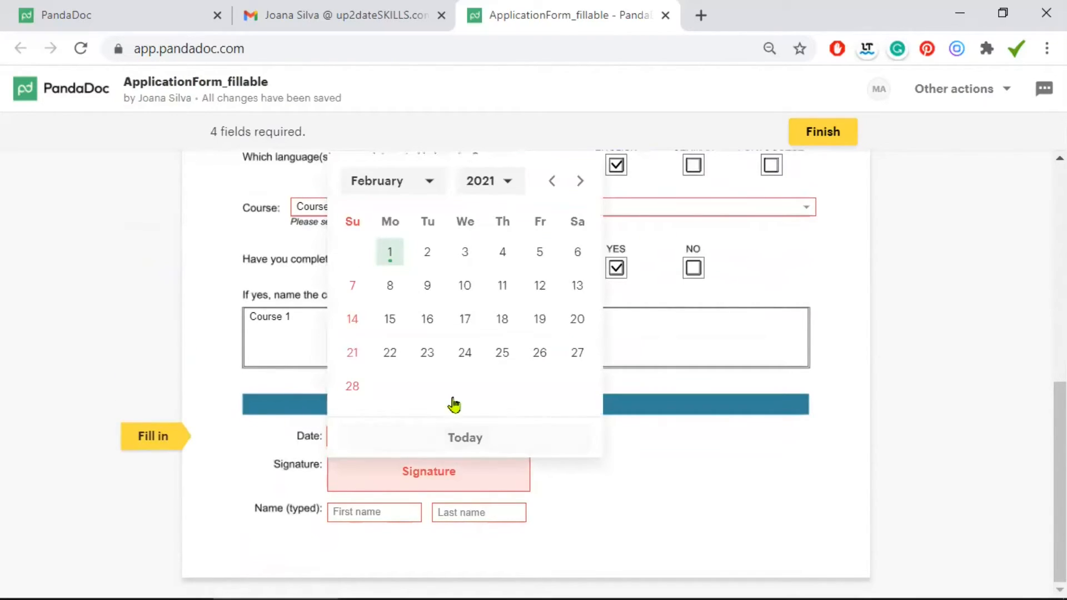
pyautogui.click(552, 181)
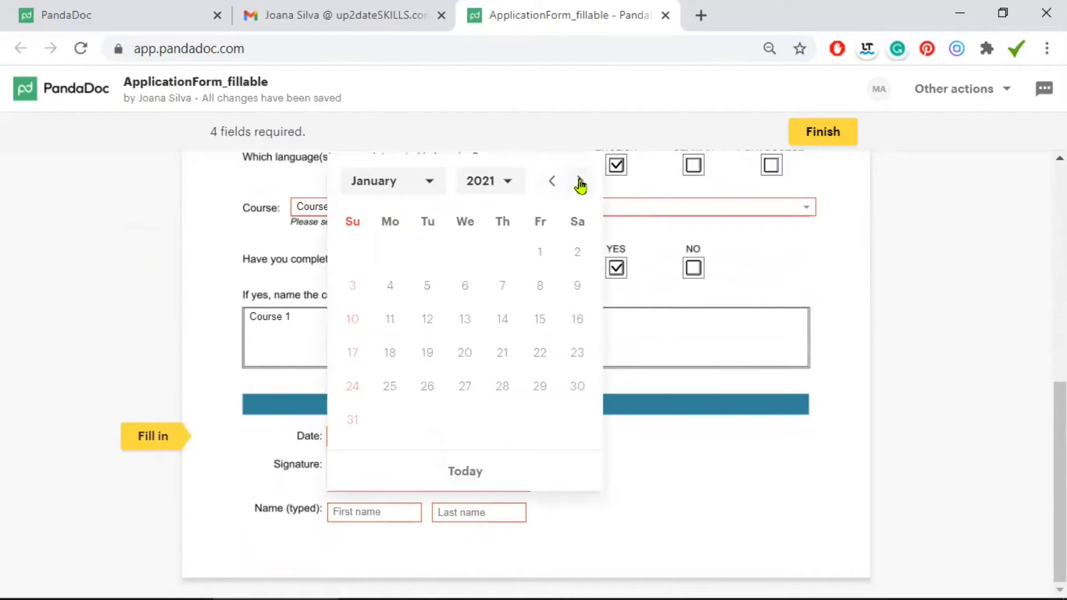
pyautogui.click(578, 181)
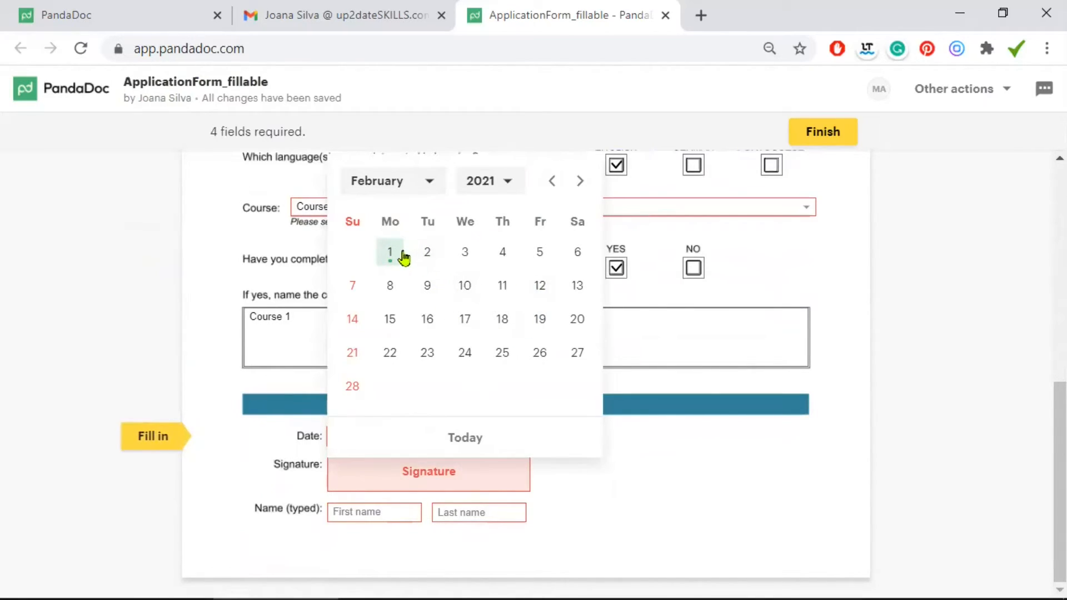
pyautogui.click(391, 253)
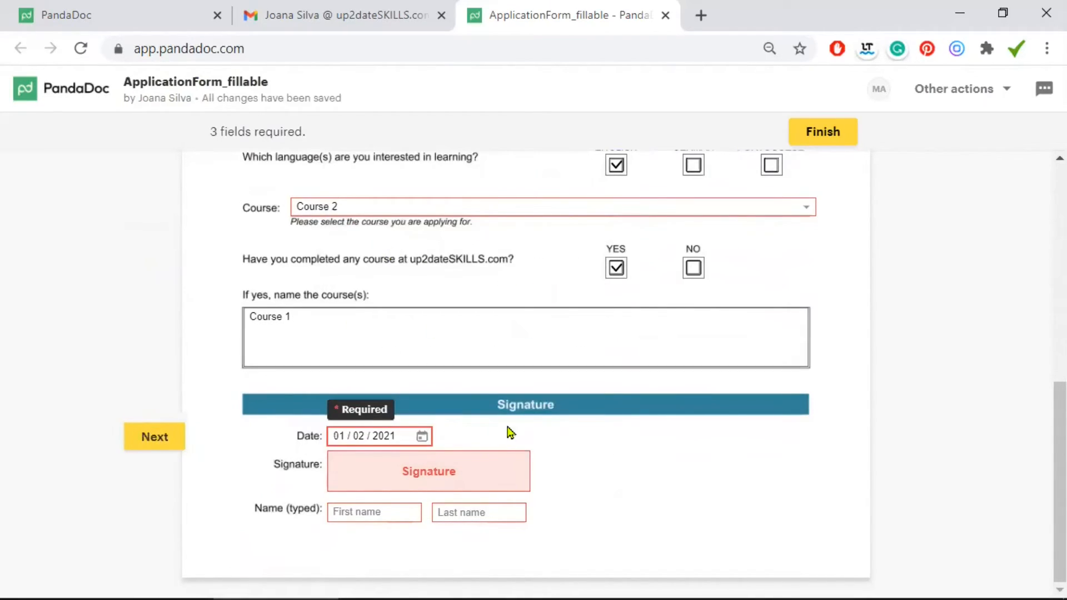
pyautogui.click(456, 471)
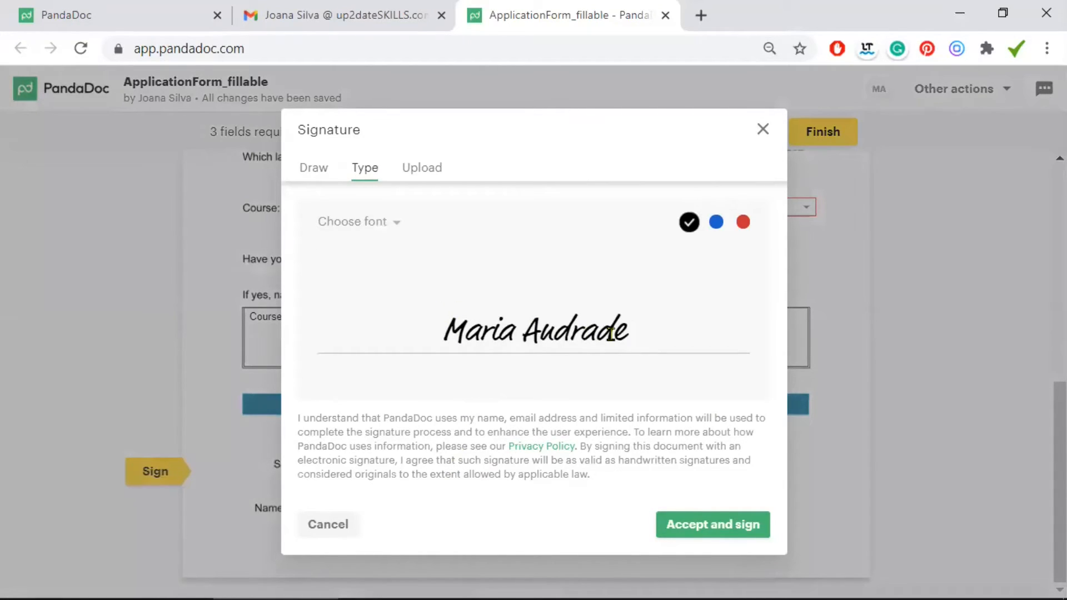
# Look at the signature font styles and Upload option, then switch to Draw mode
pyautogui.click(397, 225)
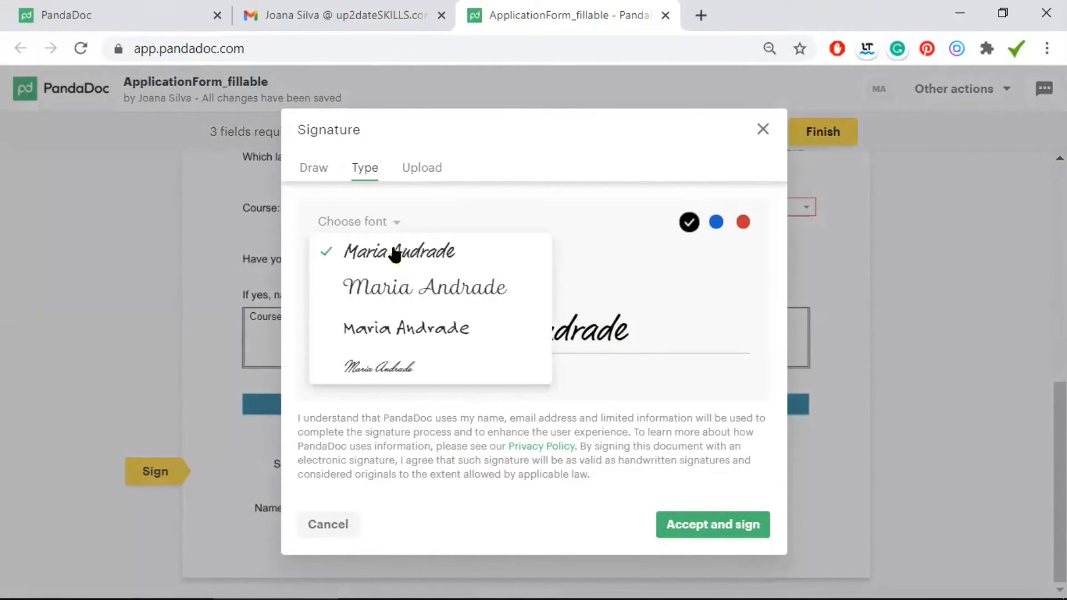
pyautogui.click(547, 155)
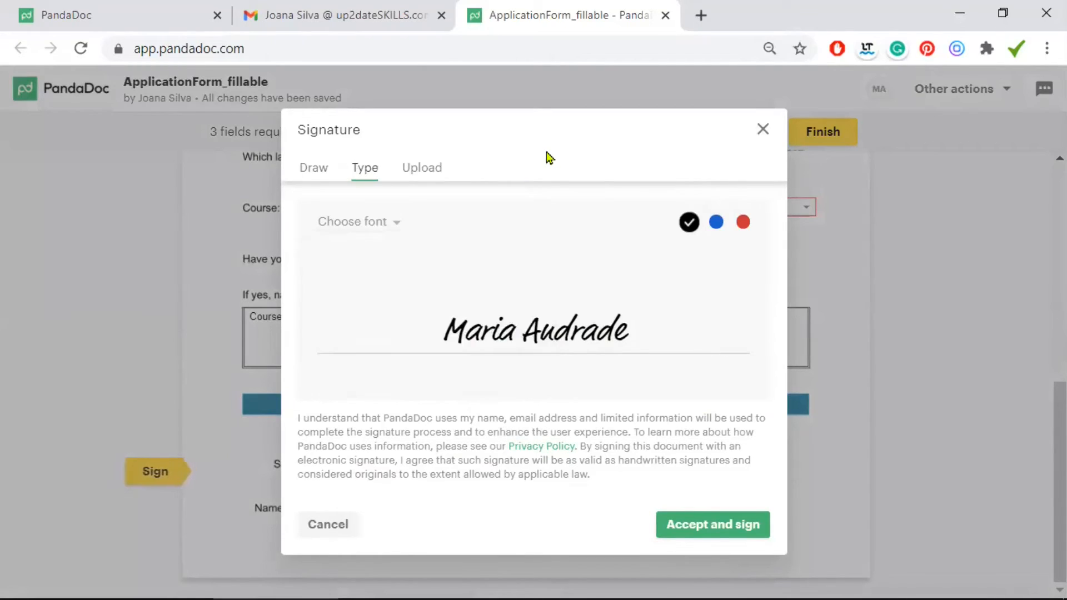
pyautogui.click(429, 174)
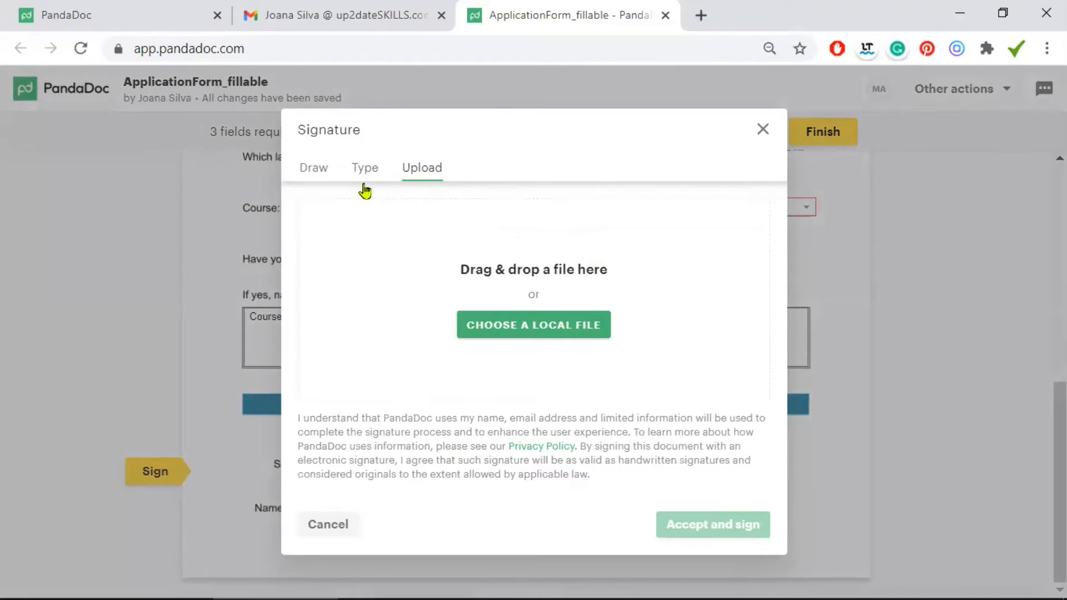
pyautogui.click(319, 172)
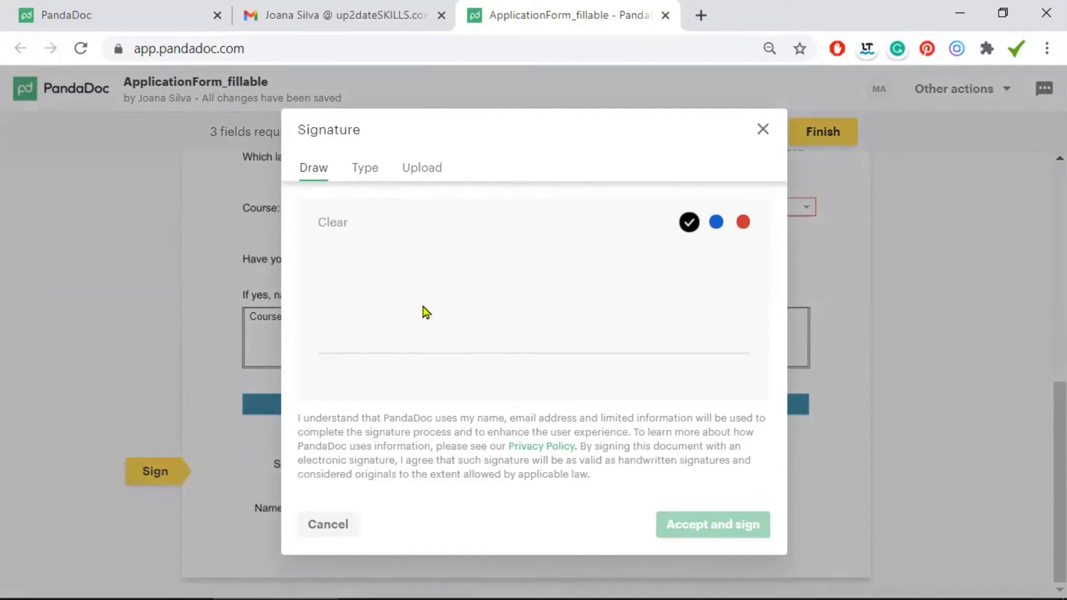
# Hand-draw an MR signature with two dots and accept it
pyautogui.moveTo(400, 348)
pyautogui.mouseDown()
pyautogui.moveTo(414, 289)
pyautogui.moveTo(464, 236)
pyautogui.moveTo(448, 322)
pyautogui.mouseUp()
pyautogui.click(489, 333)
pyautogui.moveTo(517, 345)
pyautogui.mouseDown()
pyautogui.moveTo(543, 279)
pyautogui.moveTo(578, 321)
pyautogui.mouseUp()
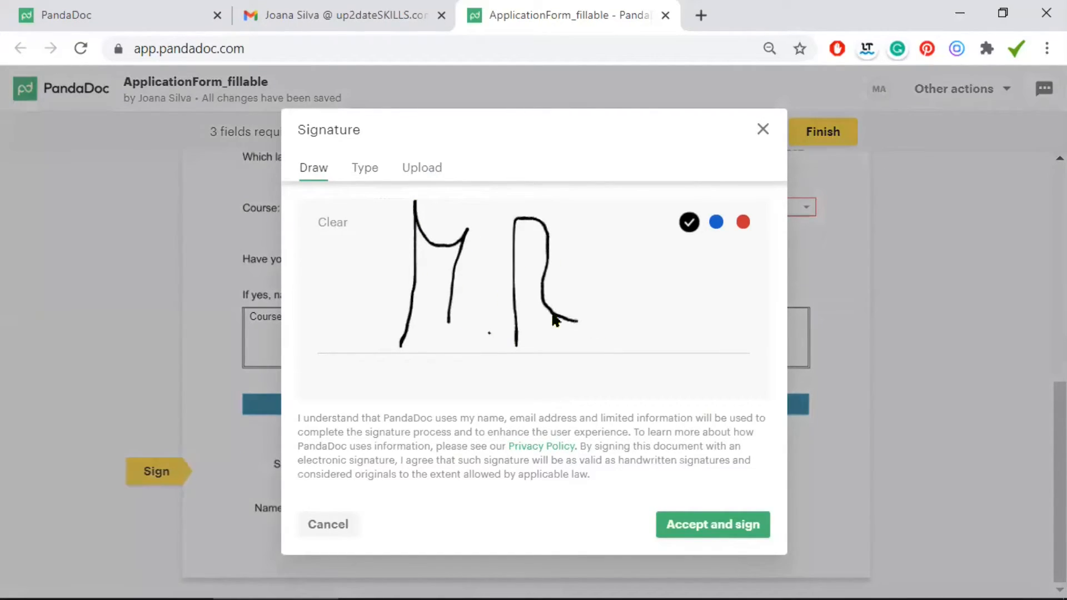
pyautogui.click(601, 295)
pyautogui.click(710, 531)
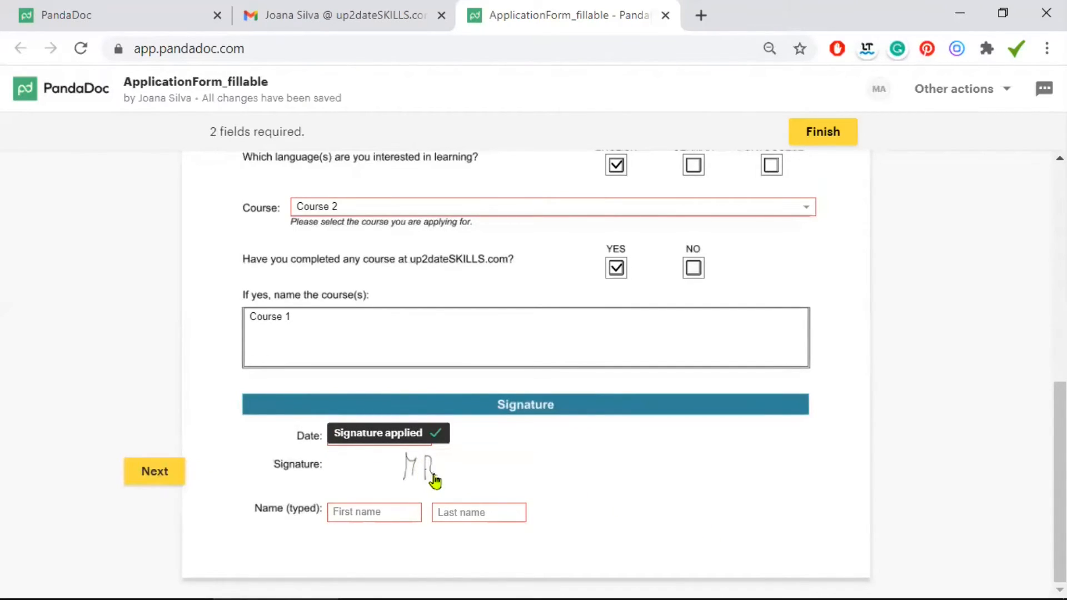
# Enter the applicant's first and last name in the typed name fields and finish the form
pyautogui.click(394, 513)
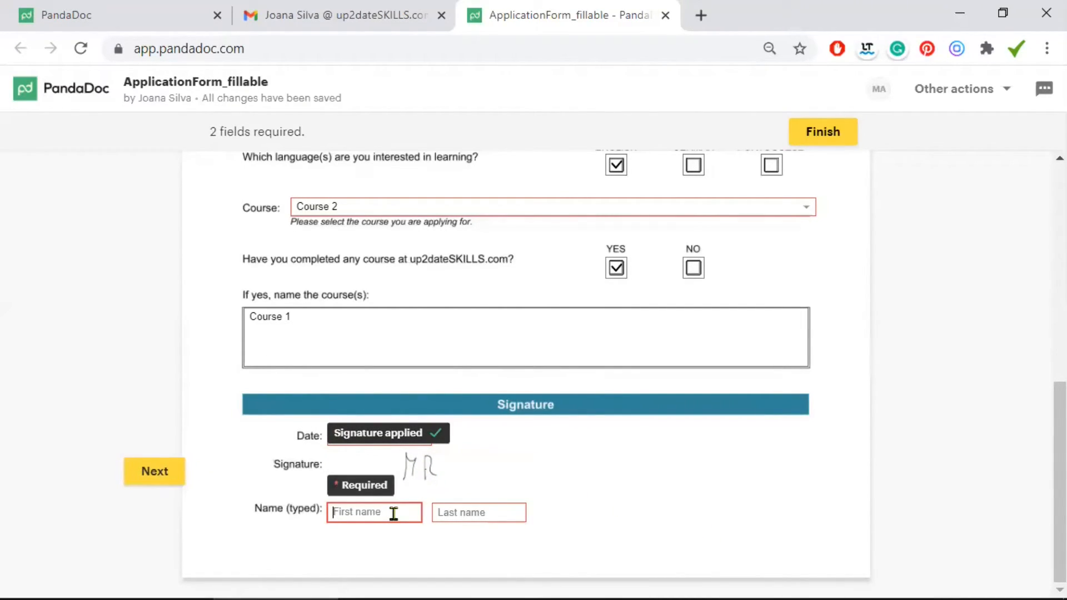
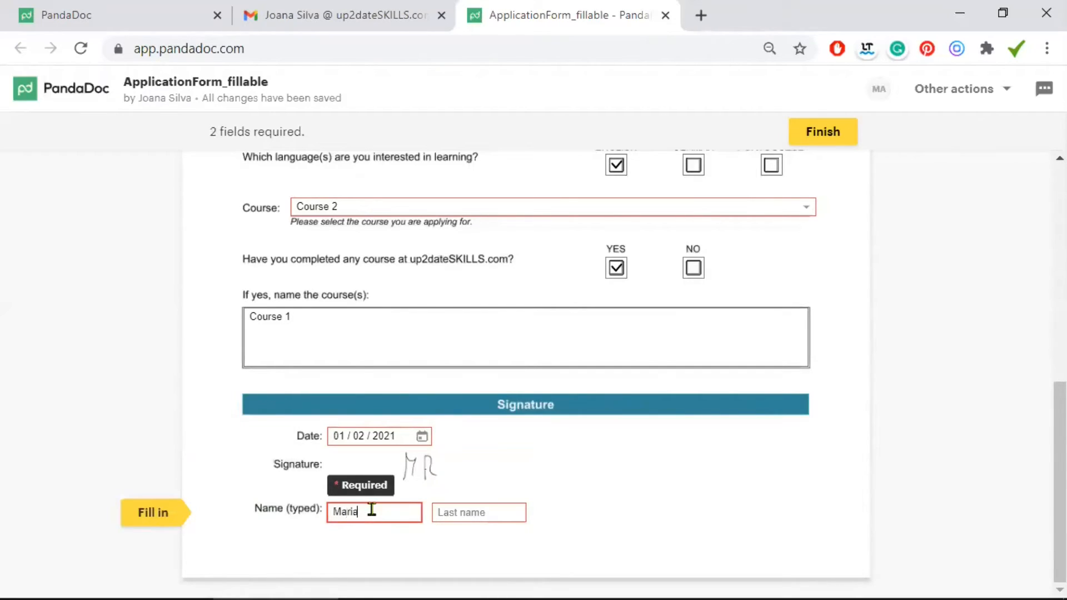
pyautogui.click(434, 512)
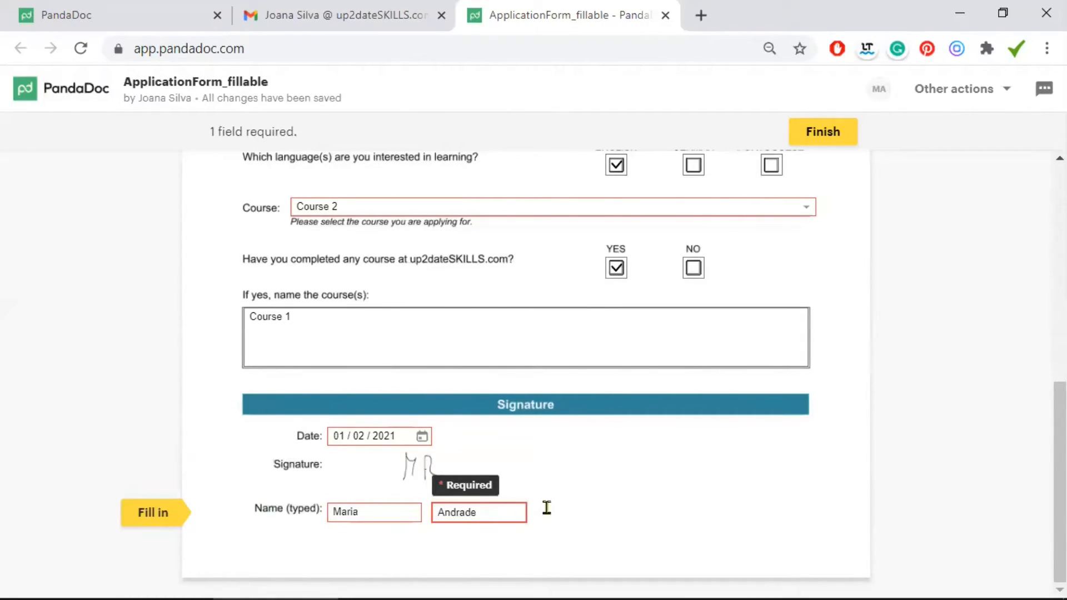
pyautogui.click(623, 518)
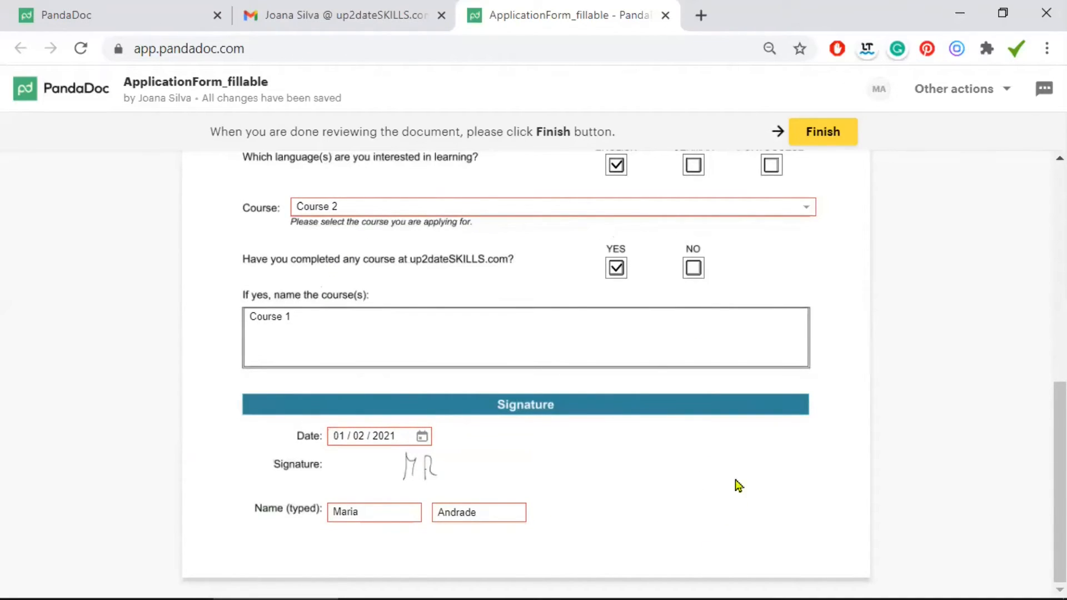
pyautogui.click(825, 134)
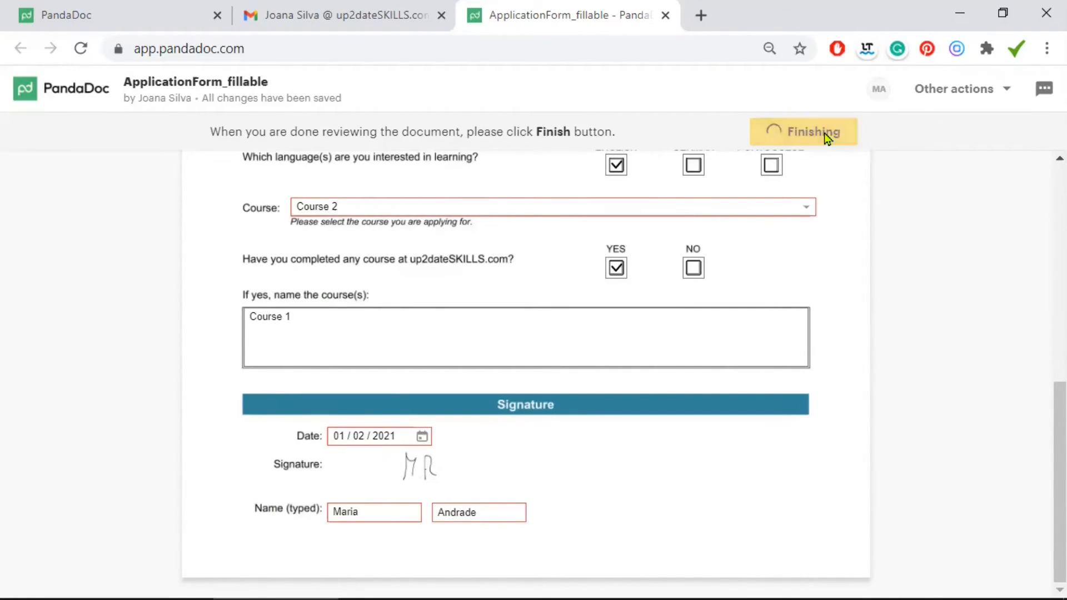
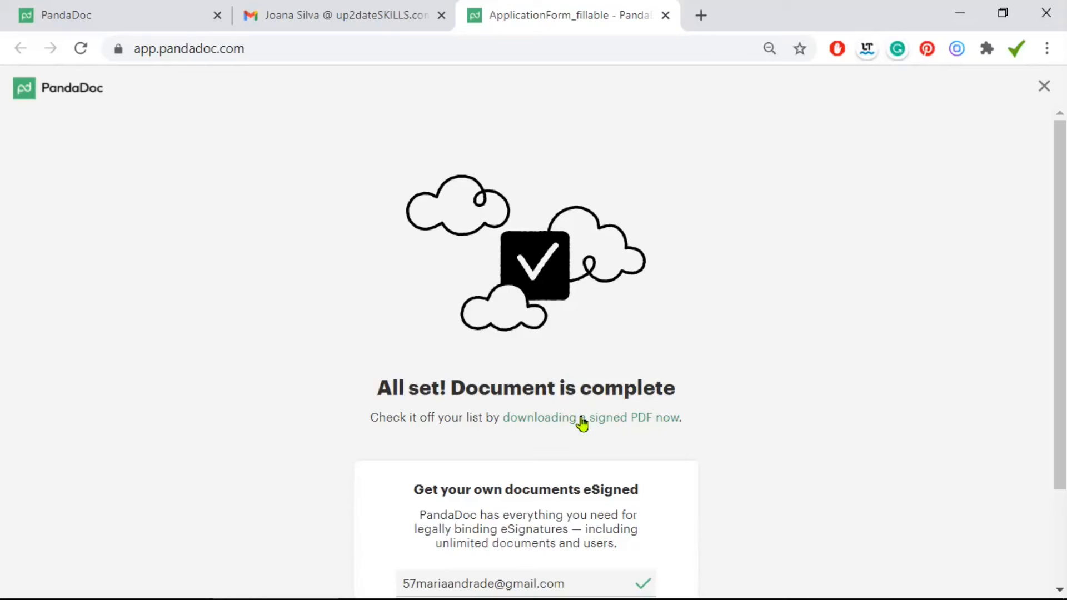
# Close the completed ApplicationForm_fillable tab and go back to the PandaDoc Documents list
pyautogui.hotkey('ctrl', 'w')
pyautogui.click(91, 17)
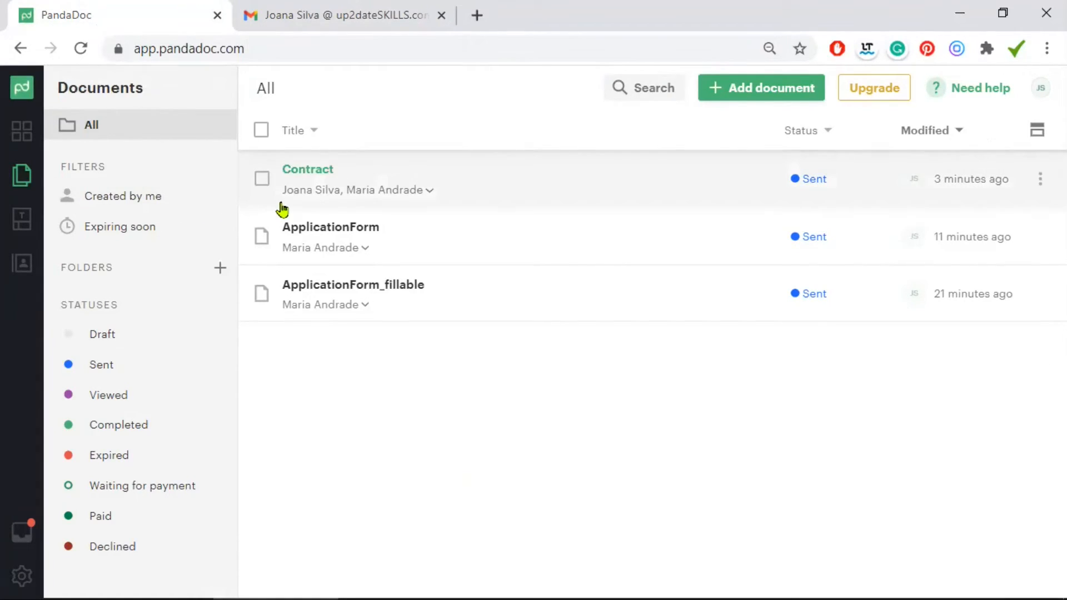
# Open ApplicationForm_fillable and scroll down to its signature and back up to check the answers
pyautogui.click(341, 289)
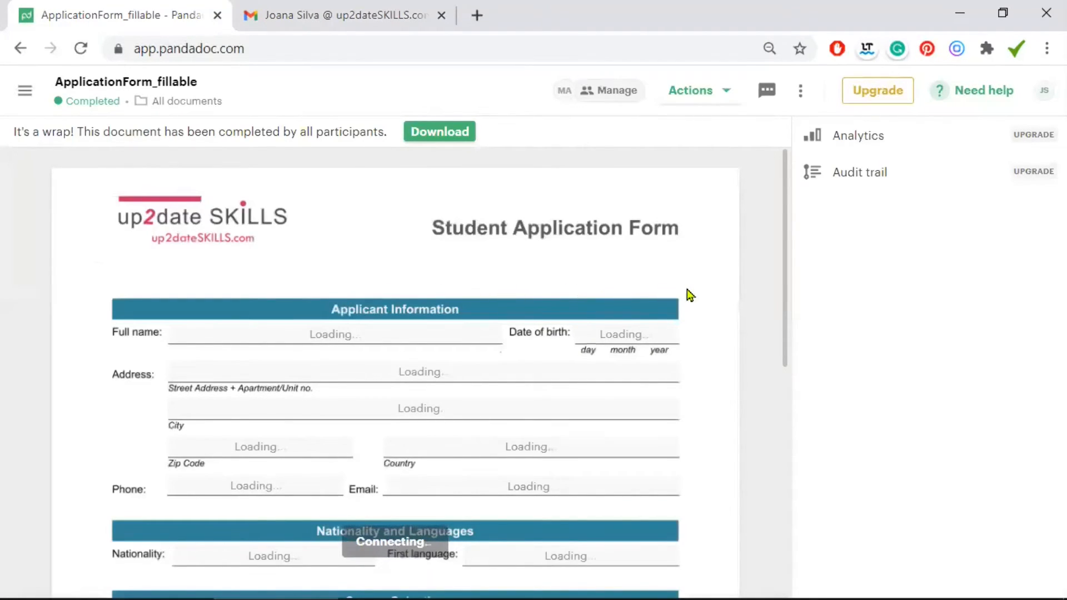
pyautogui.scroll(-2, 689, 295)
pyautogui.scroll(-3, 399, 301)
pyautogui.scroll(-4, 399, 305)
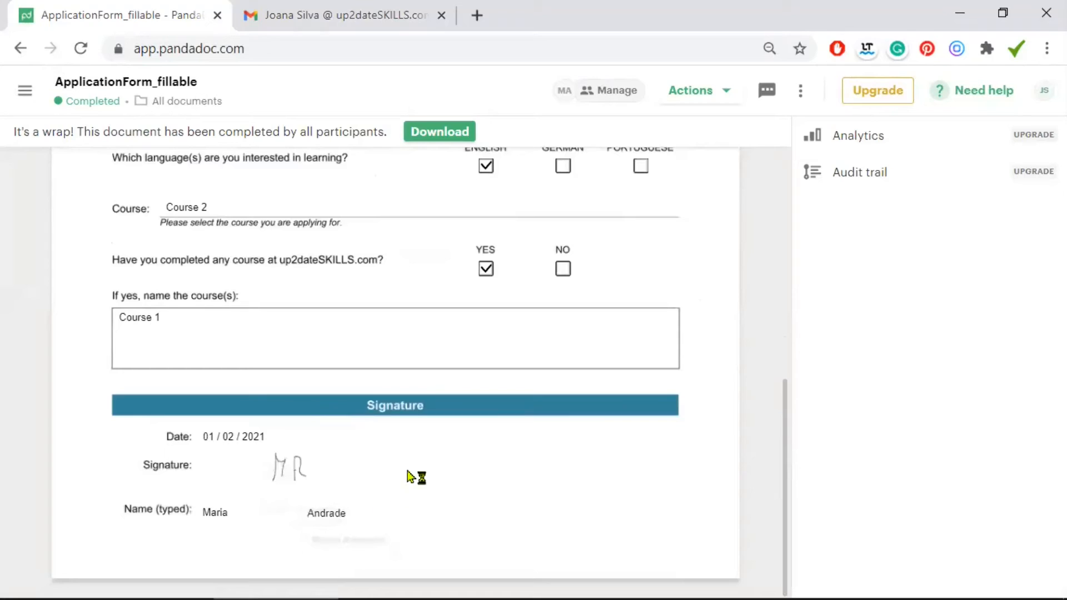
pyautogui.scroll(3, 500, 261)
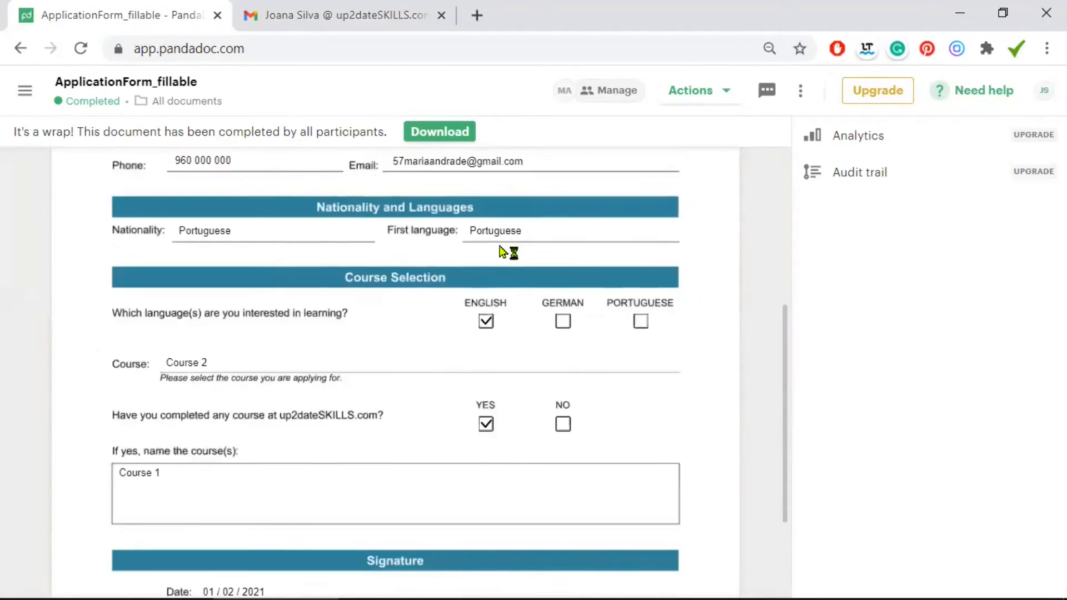
pyautogui.scroll(3, 503, 253)
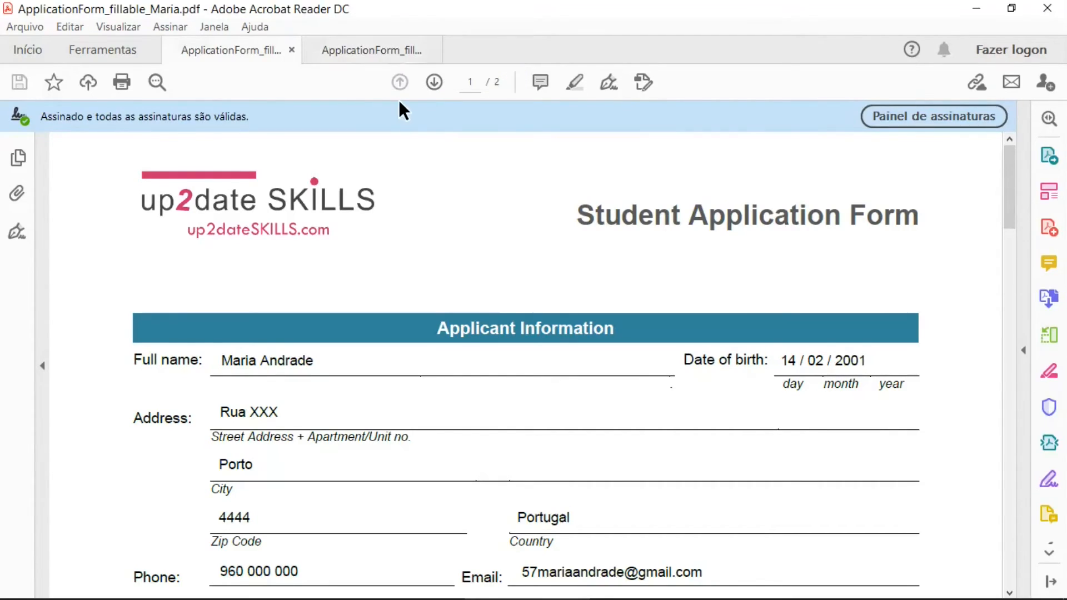
# Compare the two signed application-form PDFs, scrolling the client's copy to its Signature section
pyautogui.click(348, 49)
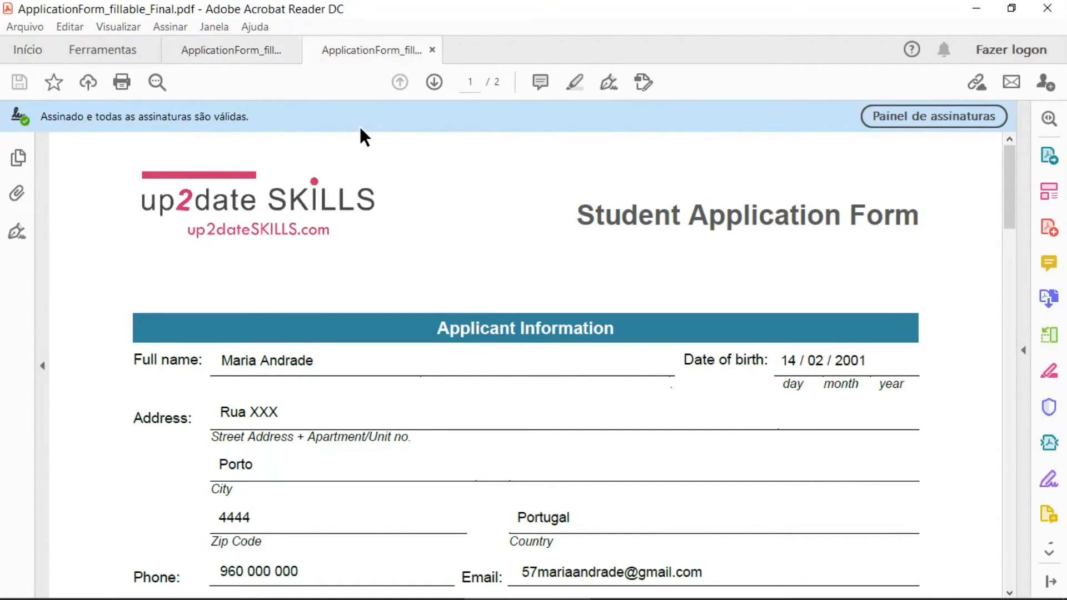
pyautogui.click(246, 49)
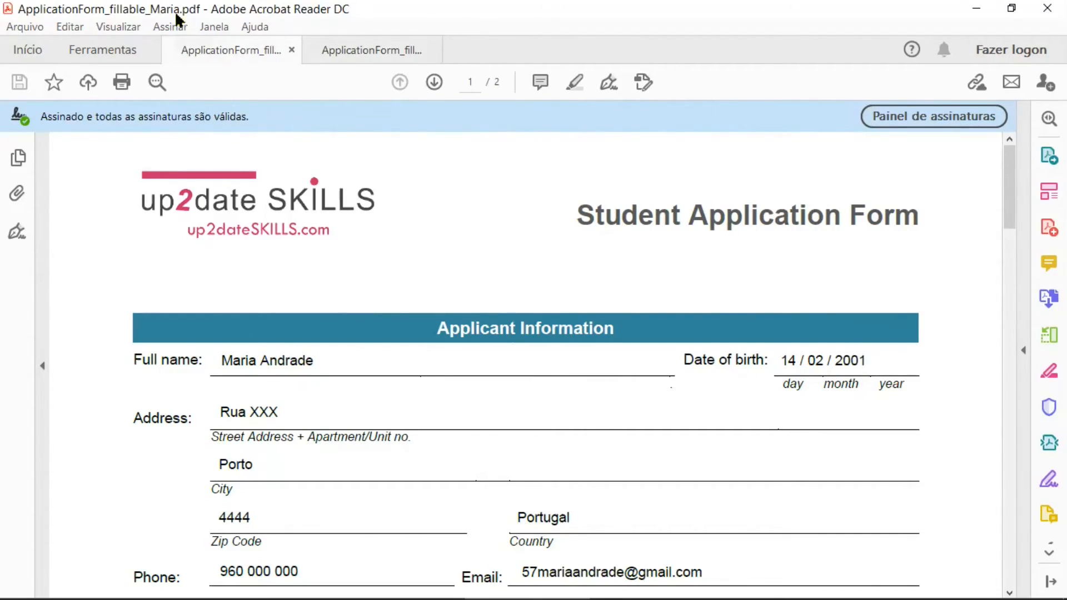
pyautogui.click(355, 53)
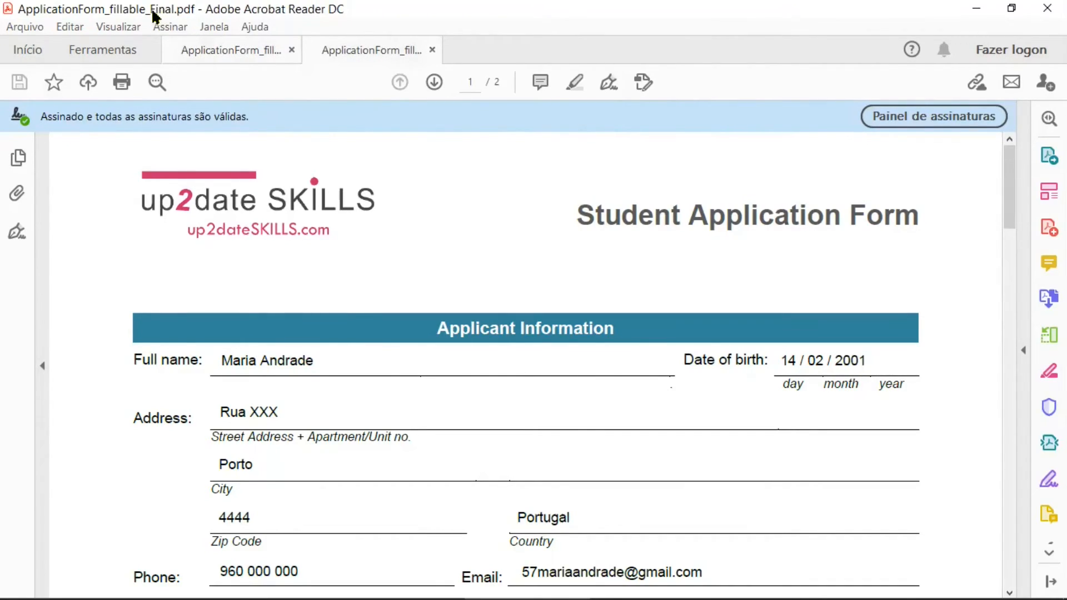
pyautogui.click(227, 51)
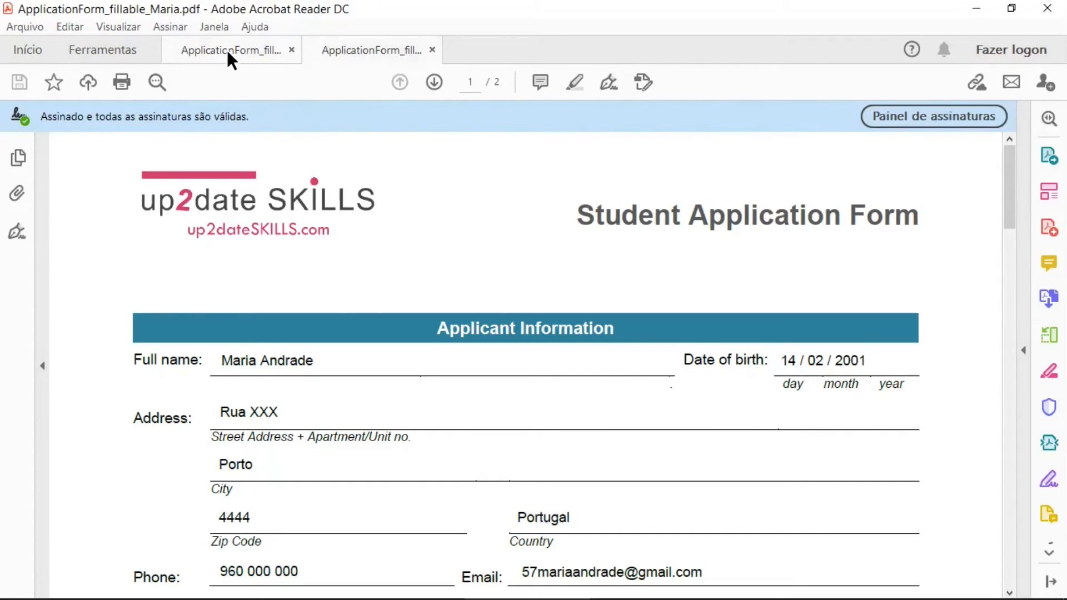
pyautogui.scroll(-6, 473, 240)
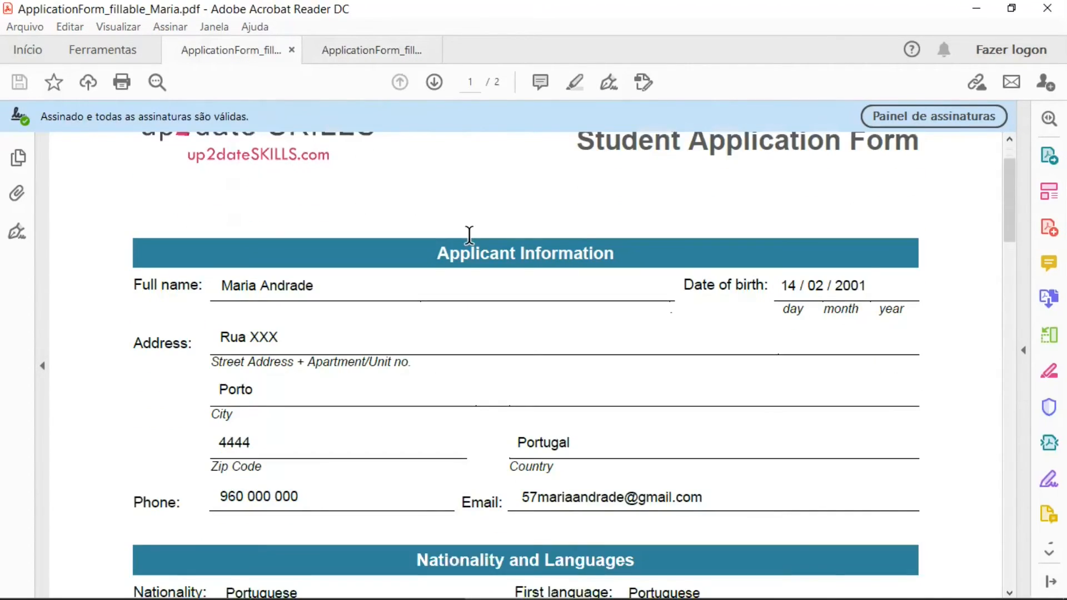
pyautogui.scroll(-7, 469, 234)
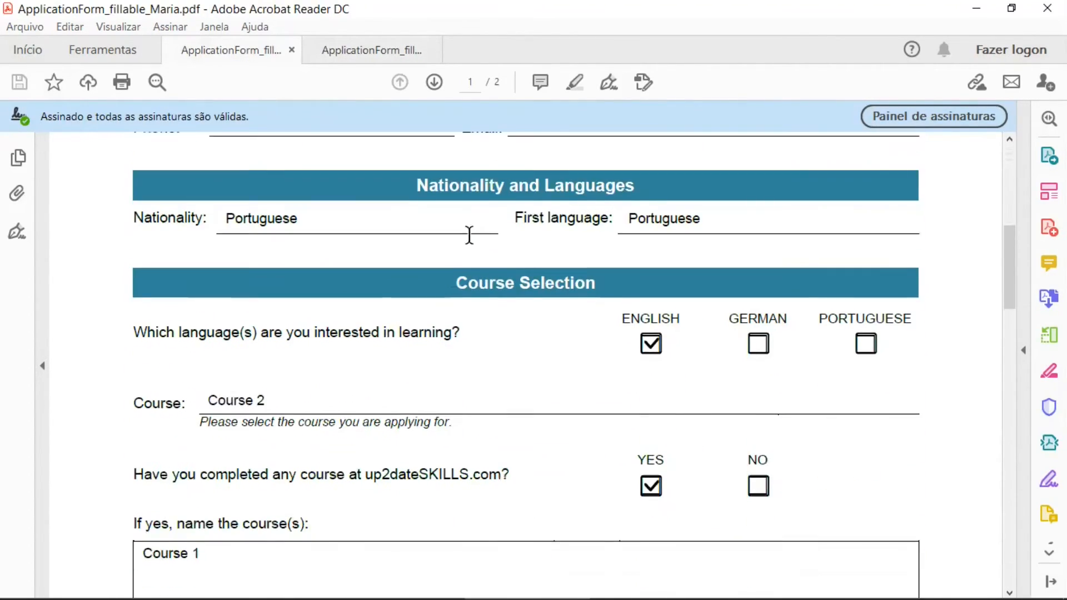
pyautogui.scroll(-2, 470, 243)
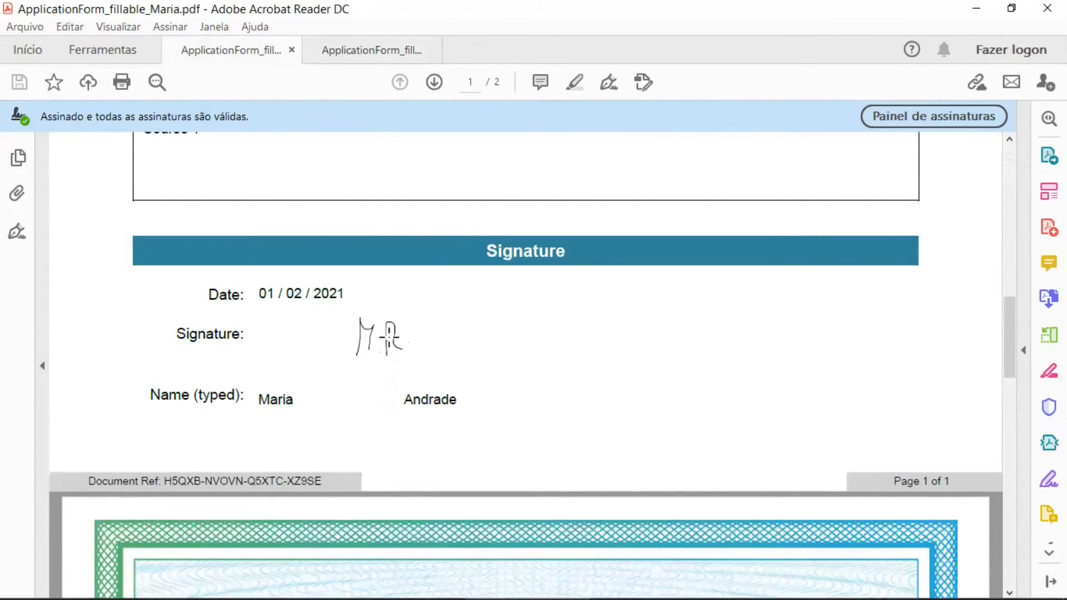
# Scroll through ApplicationForm_fillable_Final.pdf to review its answers and signature
pyautogui.click(375, 51)
pyautogui.scroll(12, 449, 189)
pyautogui.scroll(-3, 448, 189)
pyautogui.scroll(-8, 450, 194)
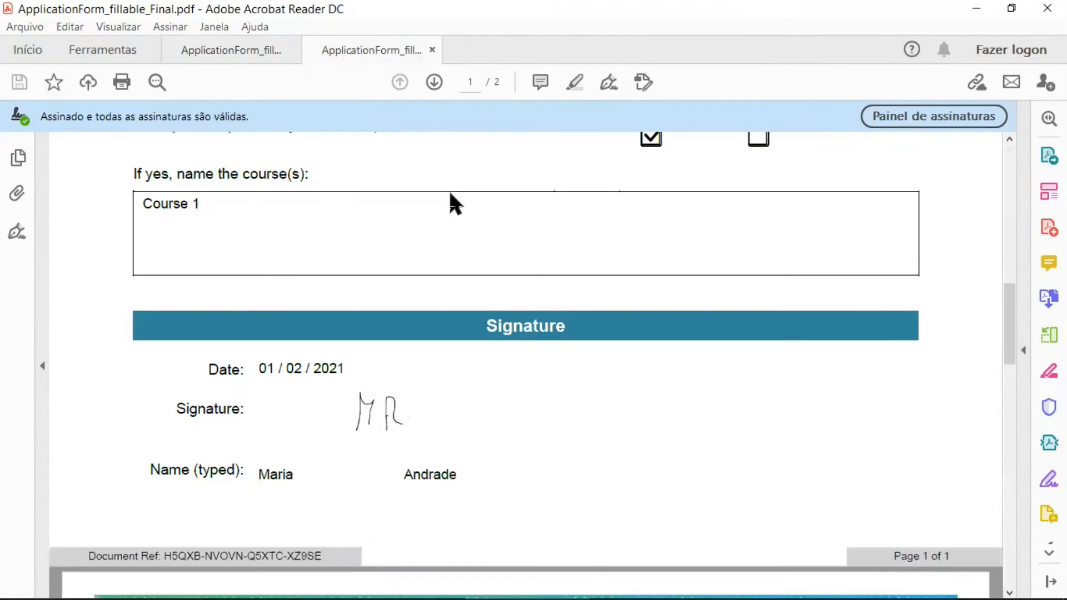
pyautogui.scroll(-1, 451, 203)
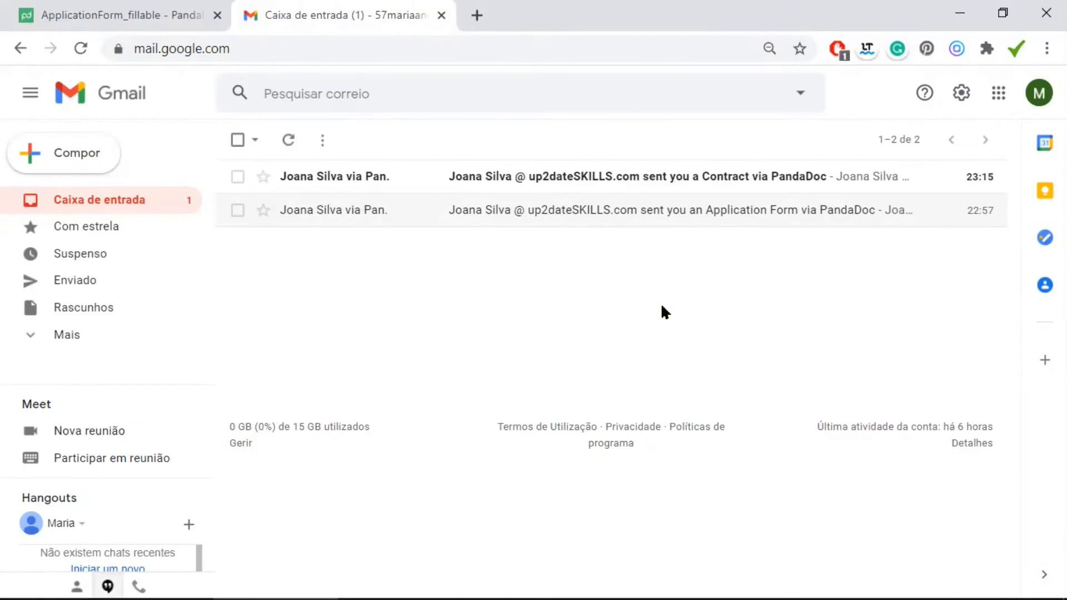
# Open the 'sent you a Contract via PandaDoc' email and launch the Contract for signing
pyautogui.click(620, 173)
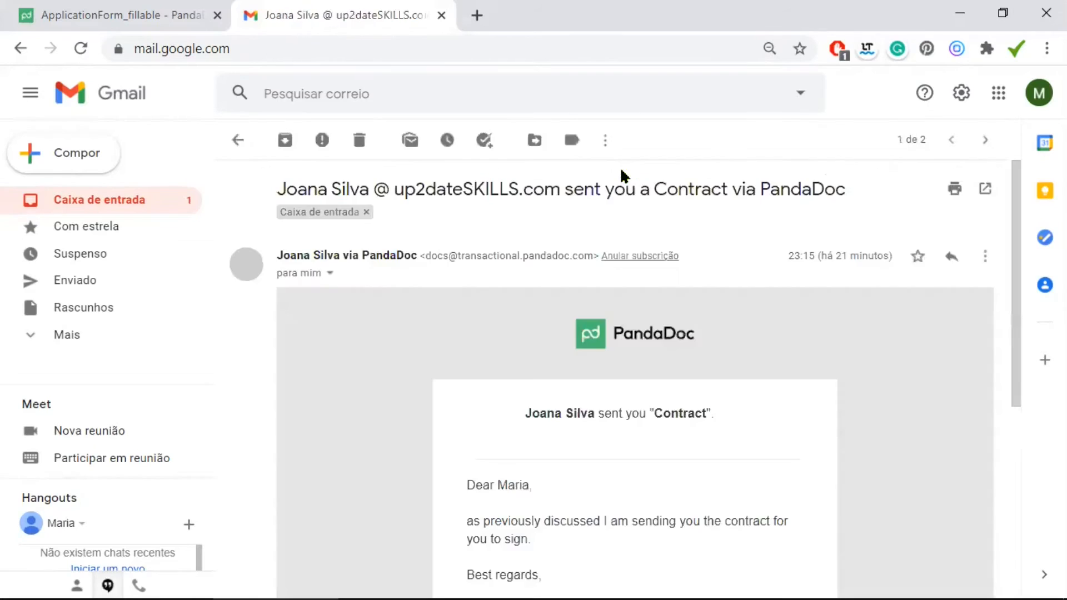
pyautogui.scroll(-3, 760, 321)
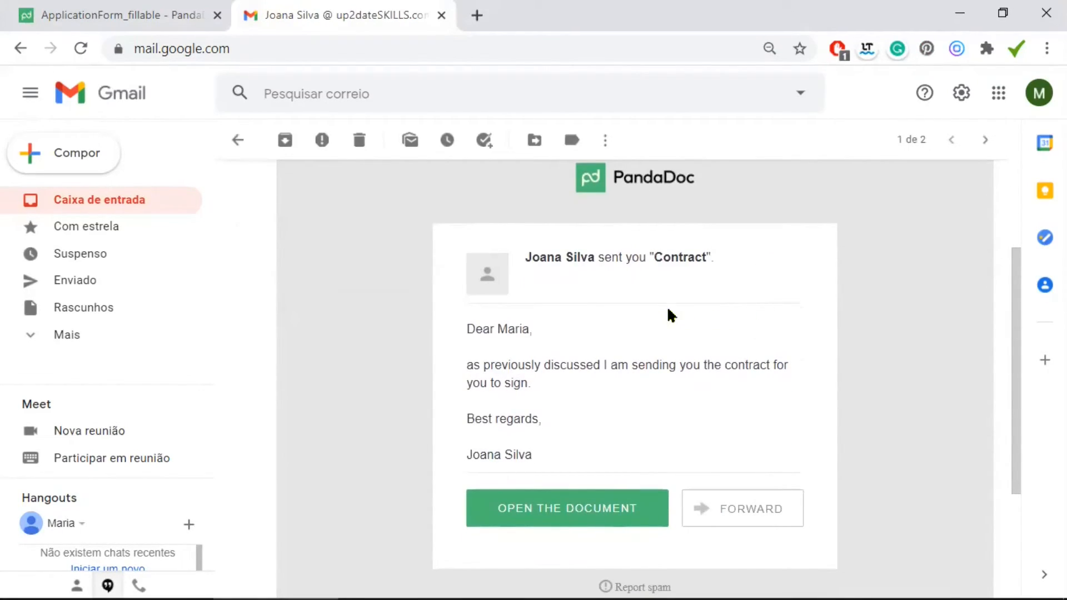
pyautogui.click(555, 508)
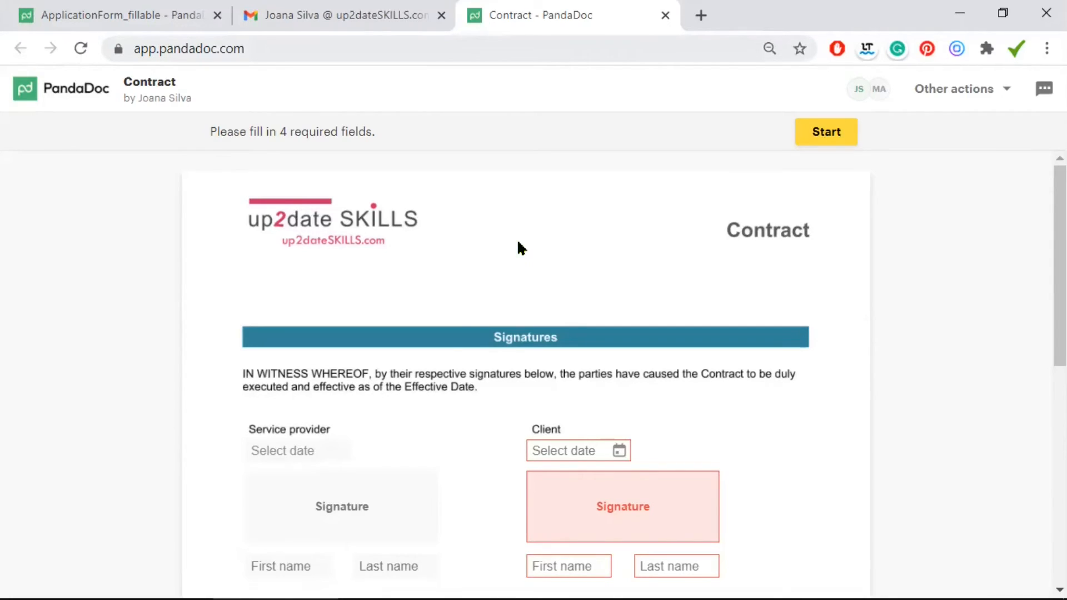
# Set the client's date on the Contract to 01/02/2021
pyautogui.scroll(-1, 521, 238)
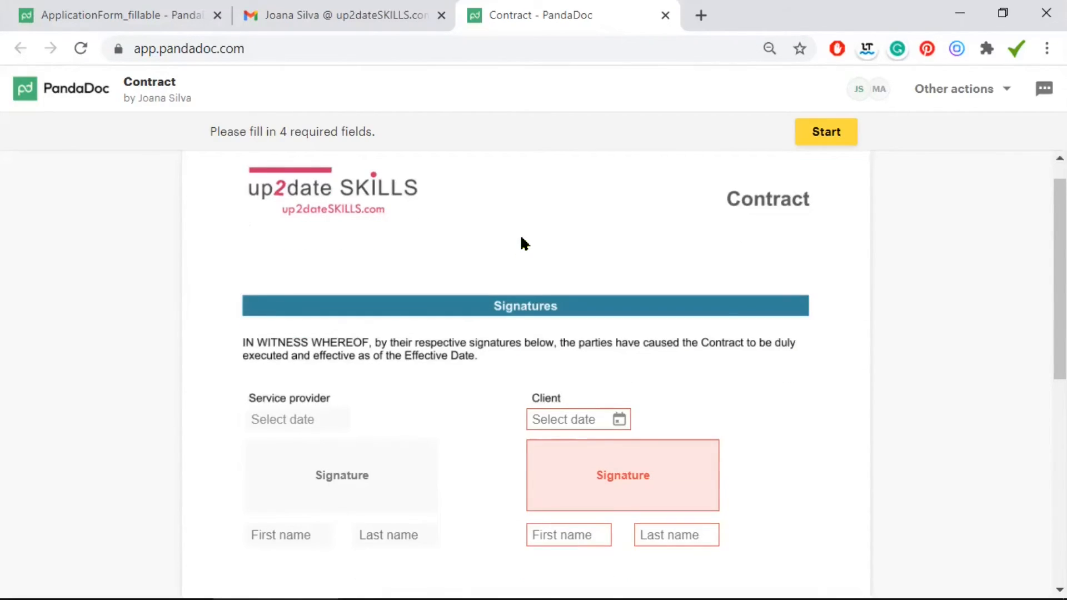
pyautogui.scroll(-2, 521, 238)
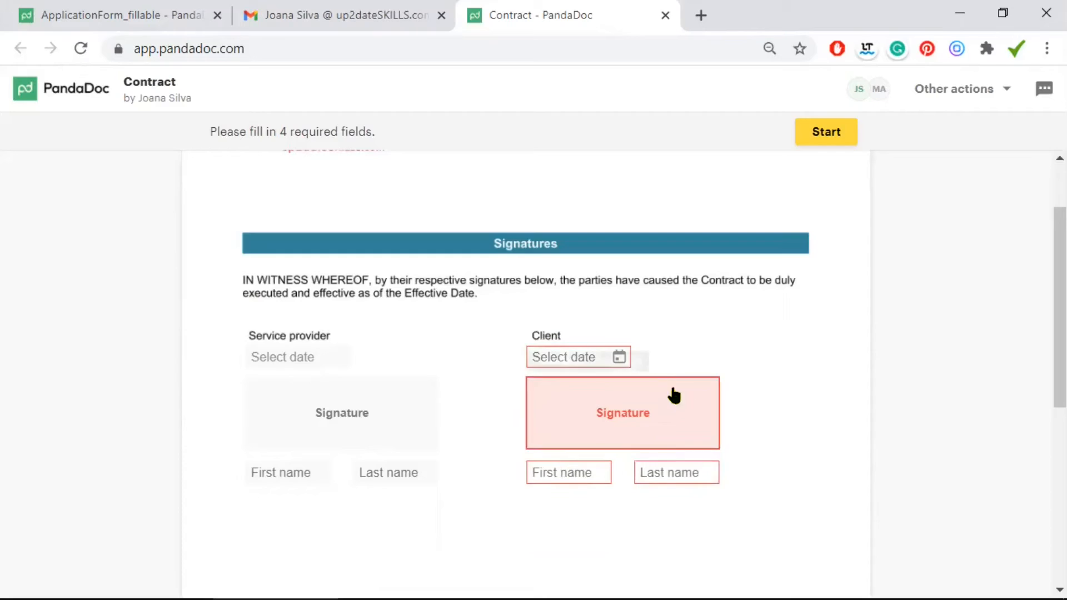
pyautogui.click(566, 358)
pyautogui.click(589, 249)
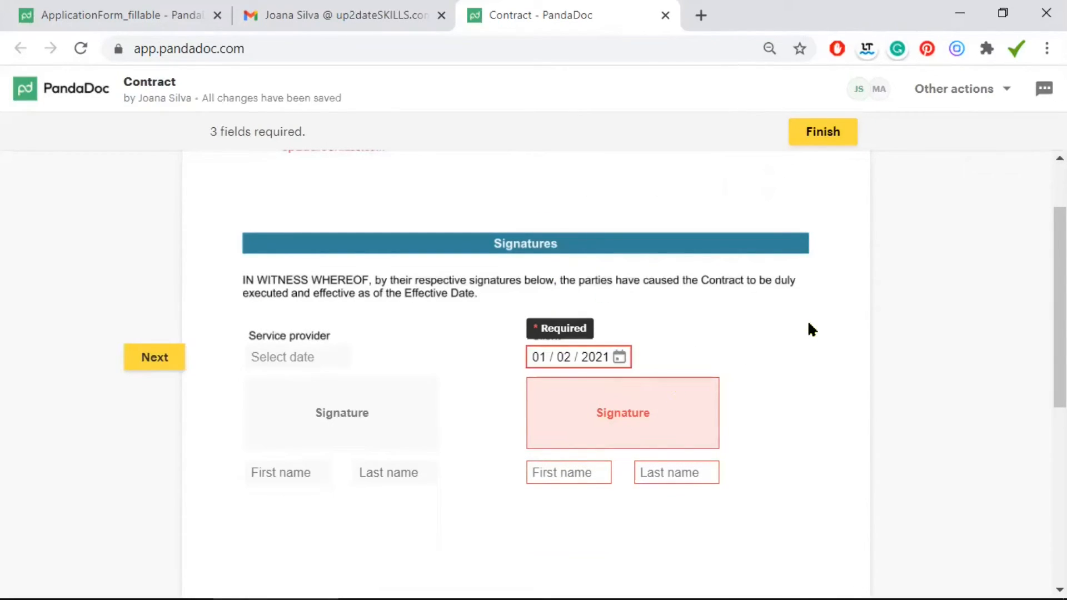
# Hand-draw the client's signature with a dot and apply it to the Contract
pyautogui.click(632, 414)
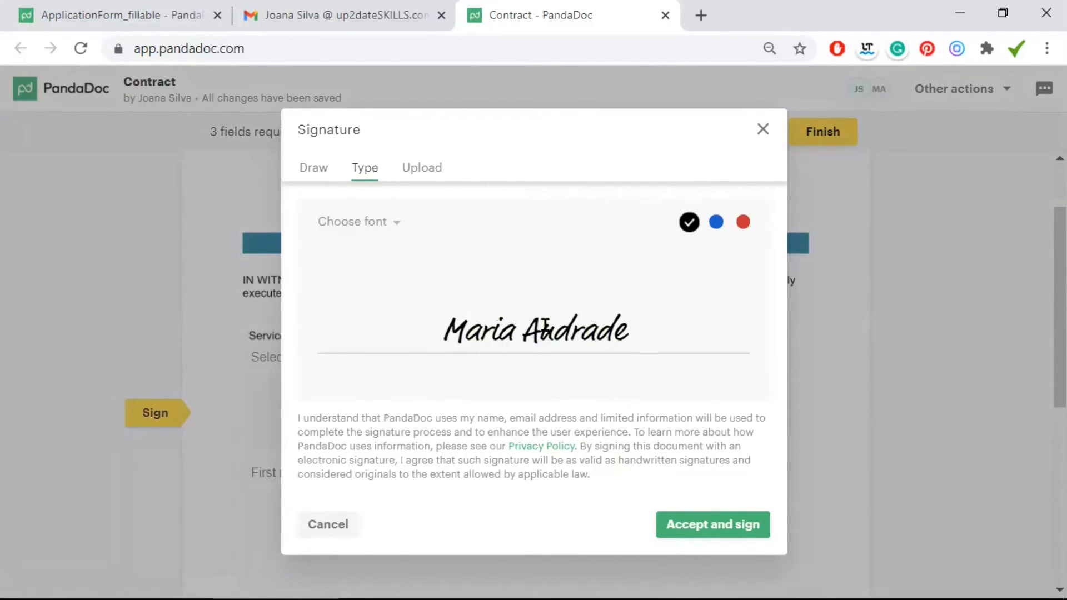
pyautogui.click(314, 173)
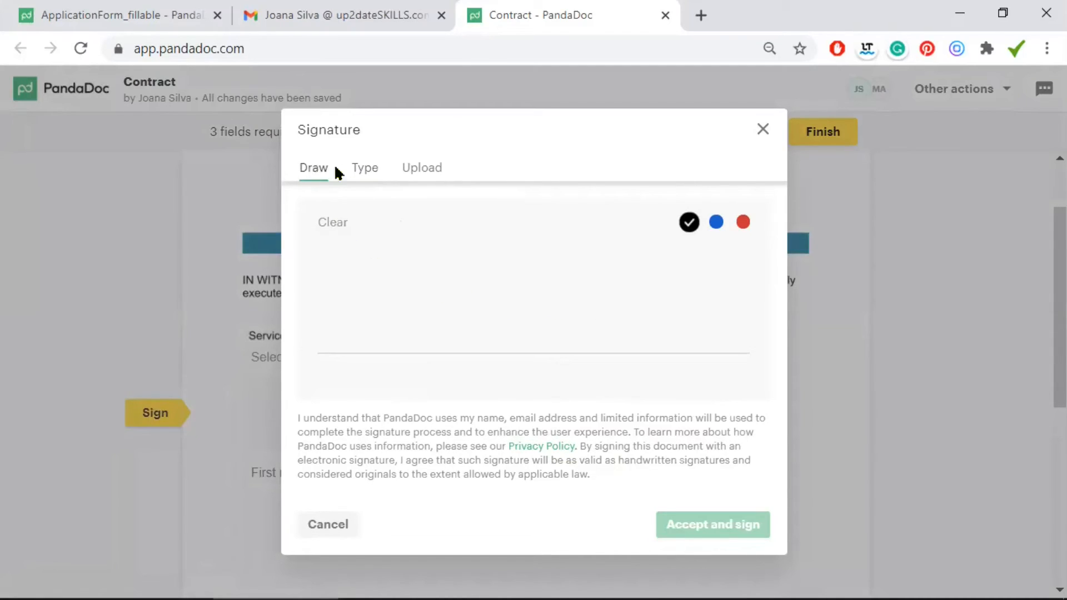
pyautogui.click(359, 170)
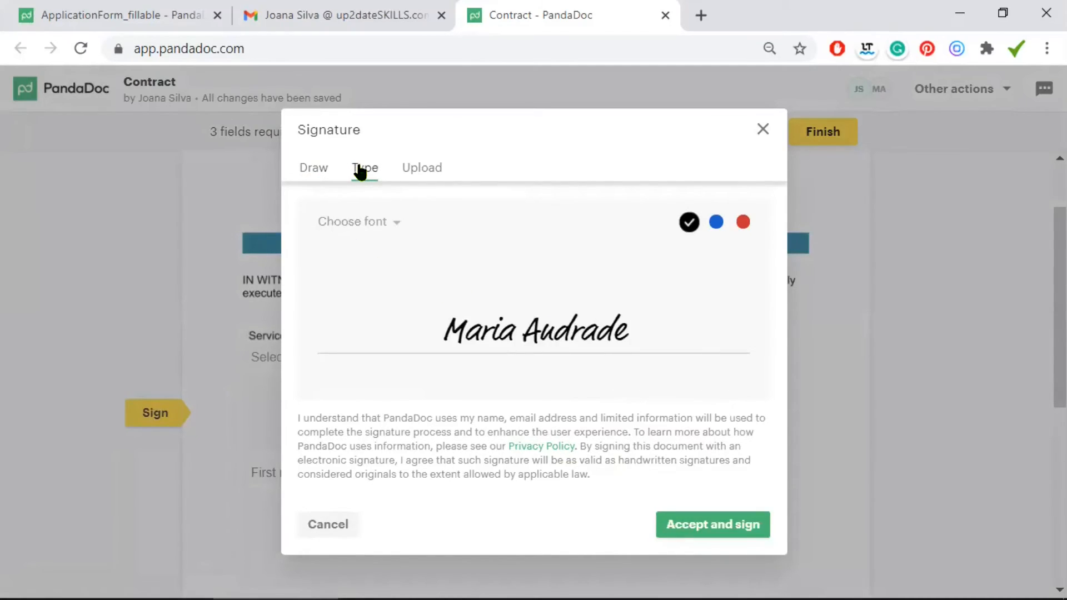
pyautogui.click(307, 168)
pyautogui.moveTo(418, 341)
pyautogui.mouseDown()
pyautogui.moveTo(429, 229)
pyautogui.moveTo(473, 300)
pyautogui.moveTo(473, 340)
pyautogui.moveTo(542, 302)
pyautogui.moveTo(612, 304)
pyautogui.mouseUp()
pyautogui.click(509, 336)
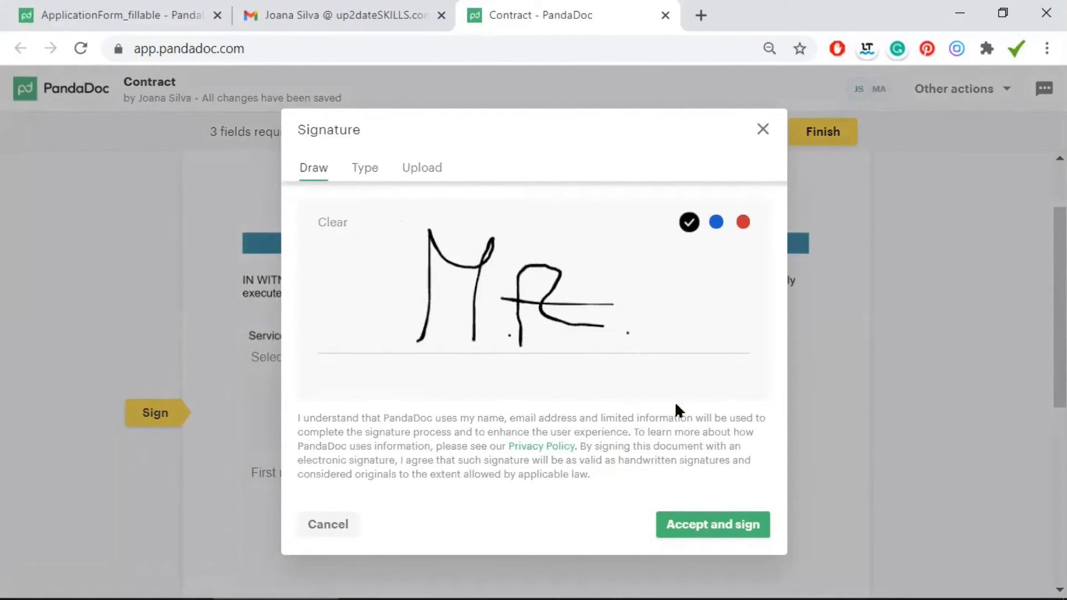
pyautogui.click(736, 531)
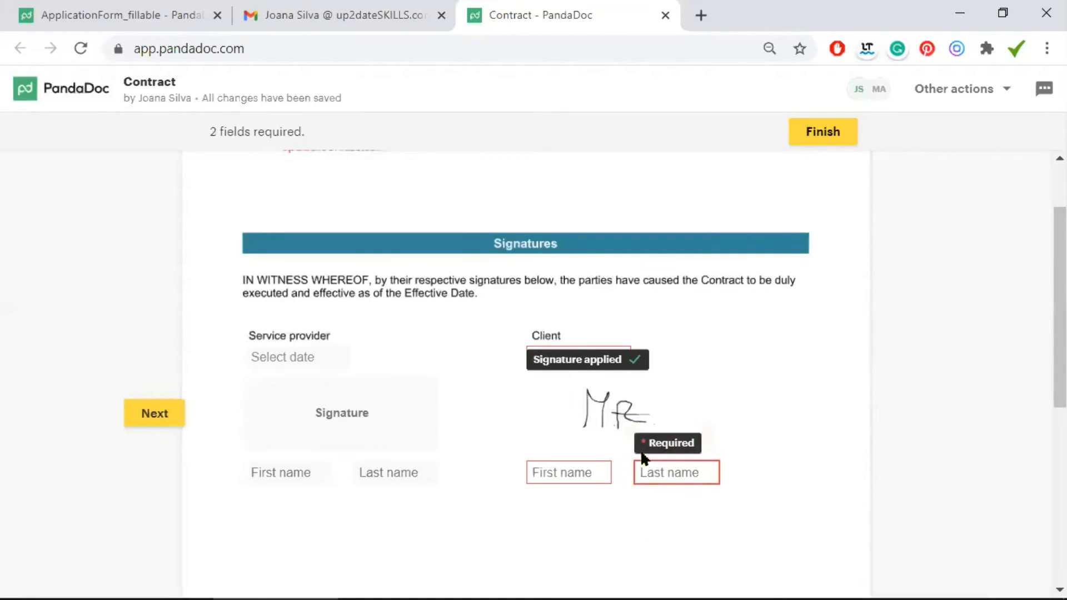
# Enter the client's first and last name and finish the client's signing
pyautogui.click(578, 474)
pyautogui.click(668, 472)
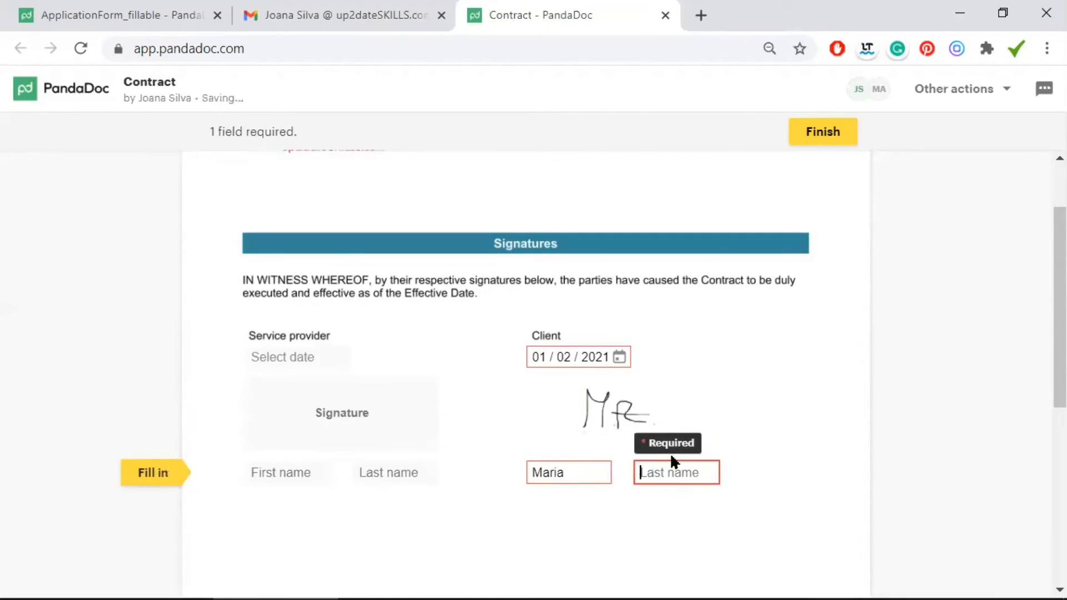
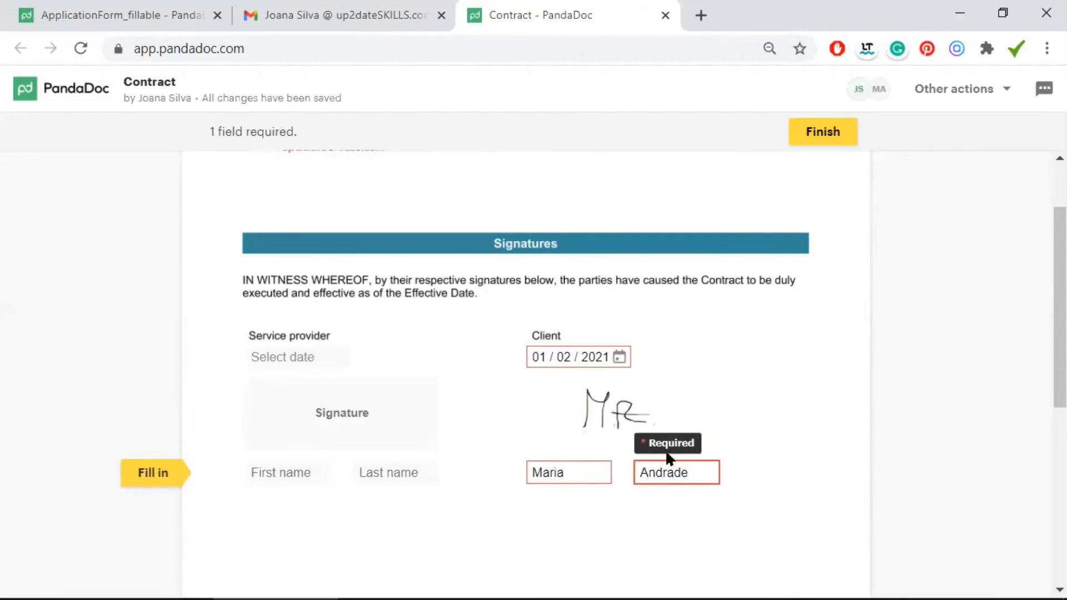
pyautogui.click(802, 451)
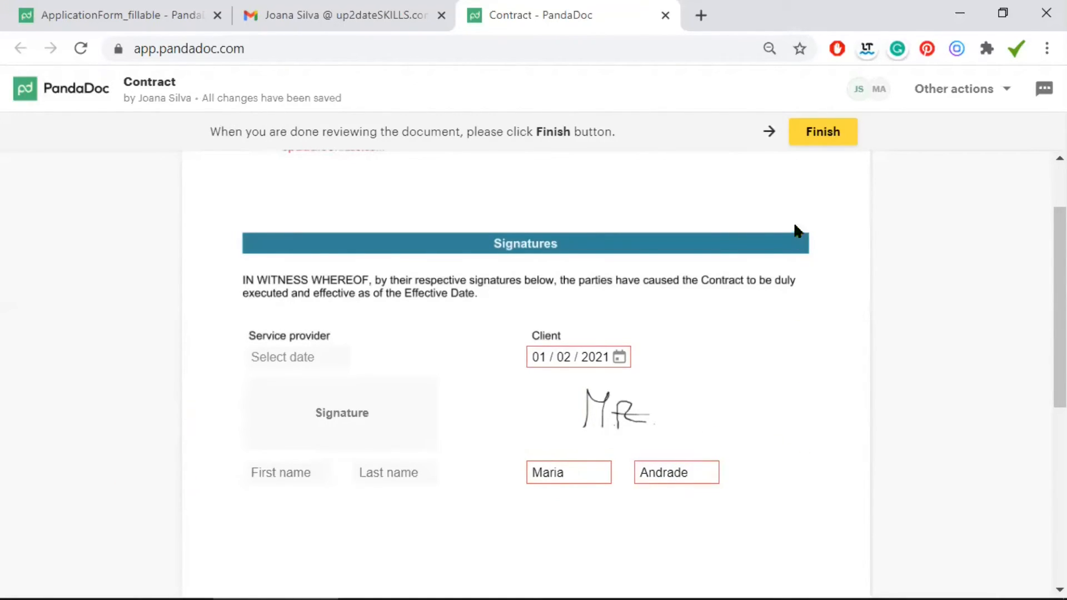
pyautogui.click(824, 132)
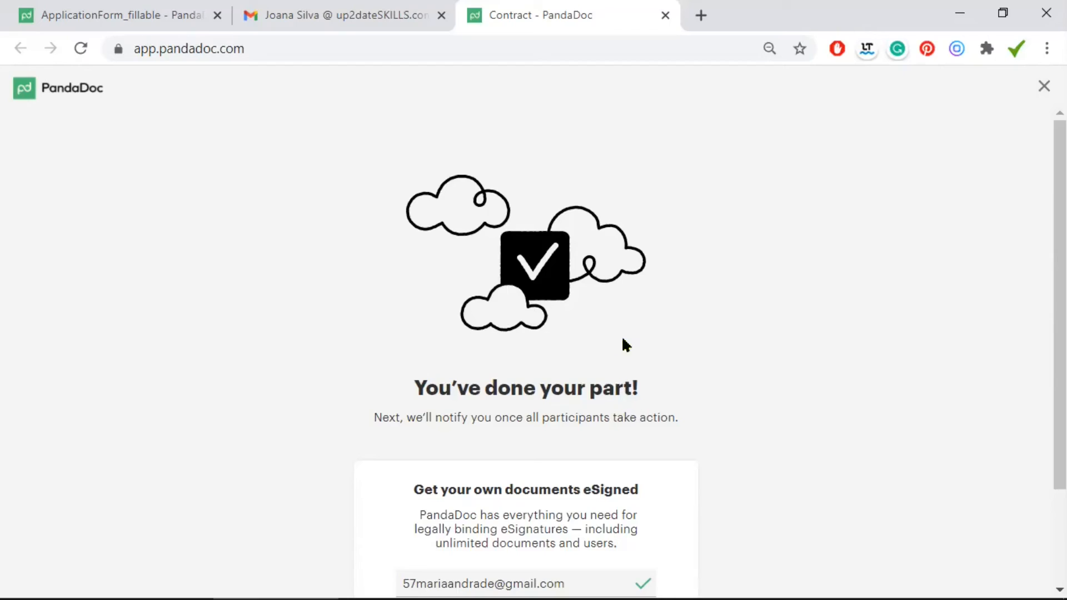
# Close the client's signing tab and start Fill and sign on the Contract as the provider
pyautogui.click(666, 15)
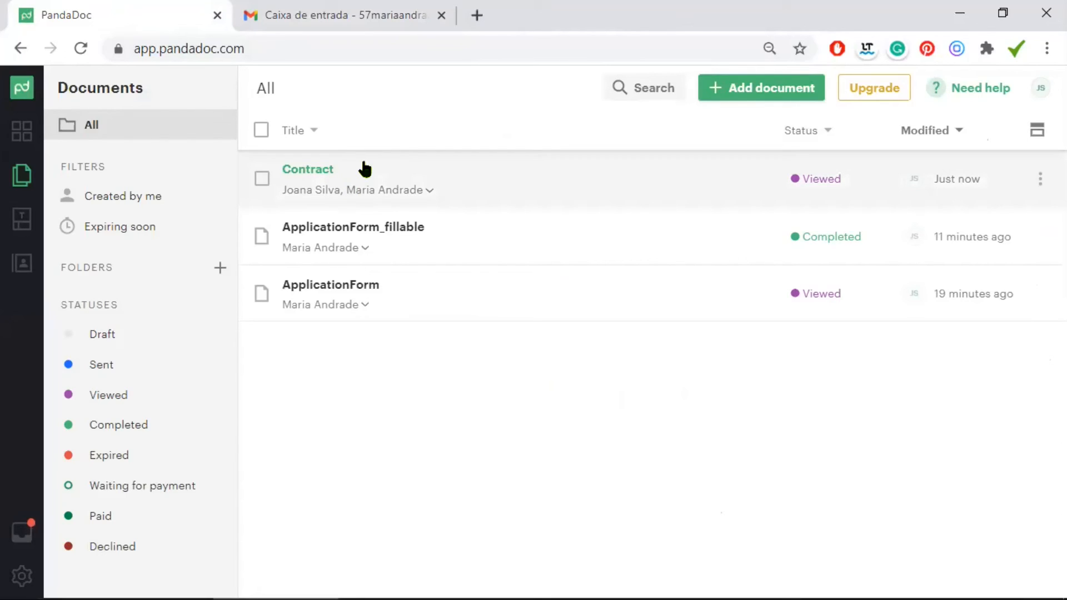
pyautogui.click(386, 179)
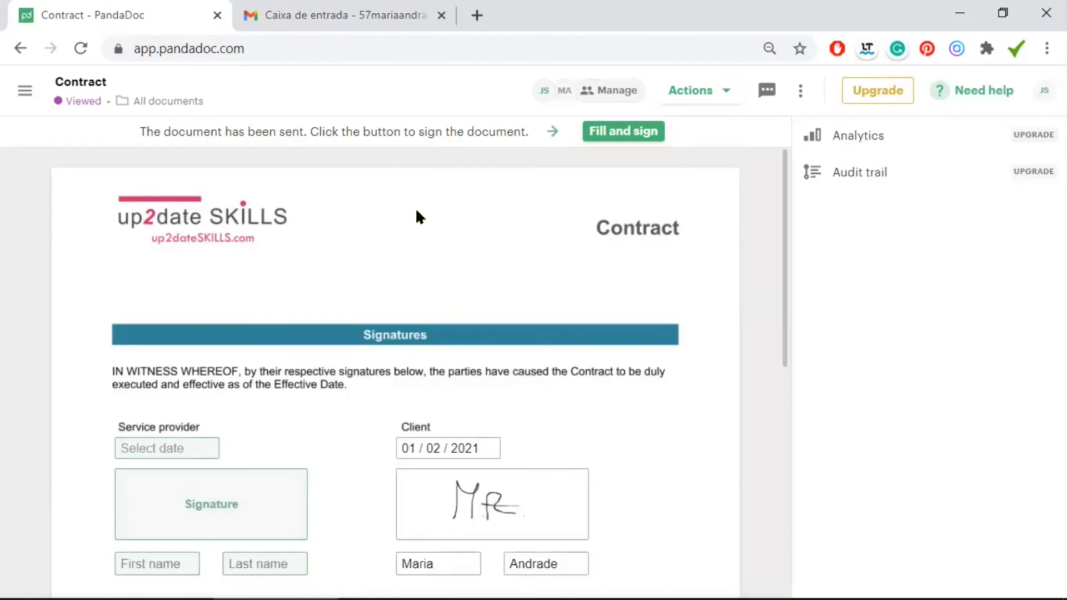
pyautogui.scroll(-1, 418, 278)
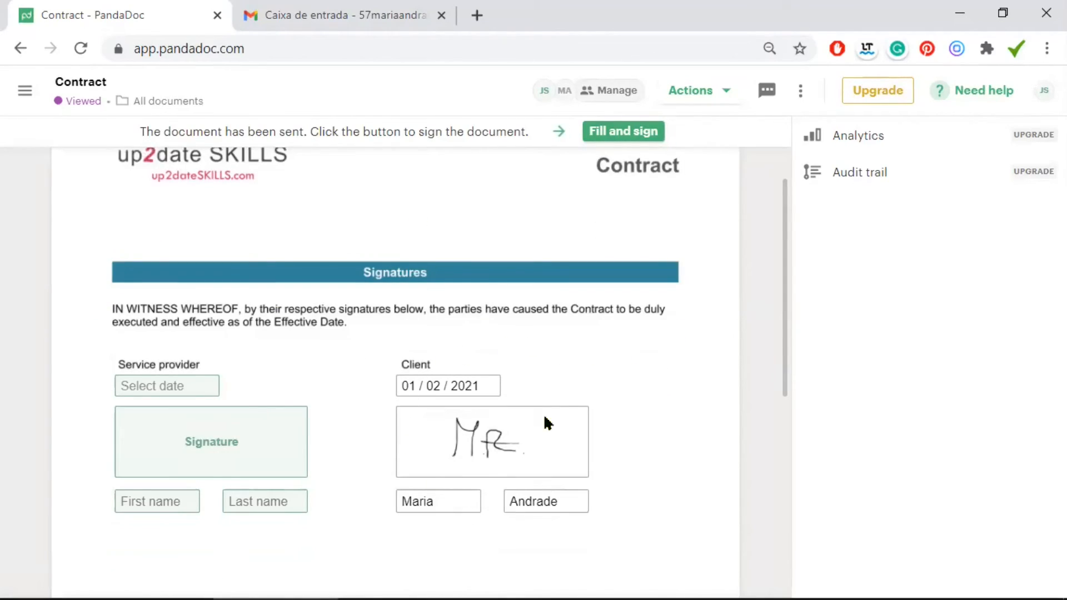
pyautogui.click(605, 131)
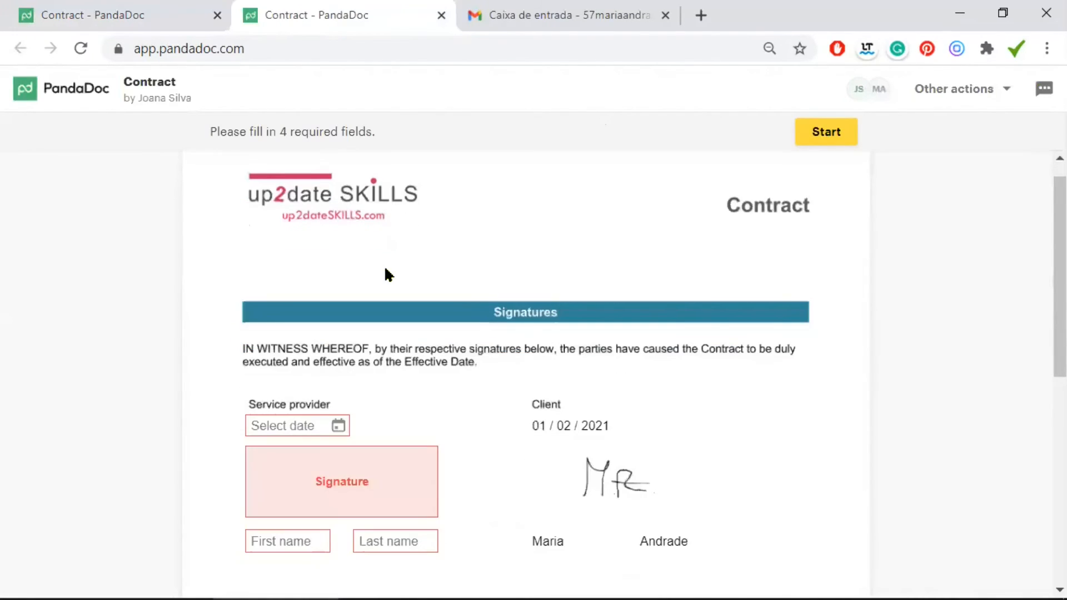
# Set the provider's date to 01/02/2021 and apply the typed signature
pyautogui.scroll(-1, 311, 368)
pyautogui.click(309, 327)
pyautogui.click(310, 249)
pyautogui.click(334, 413)
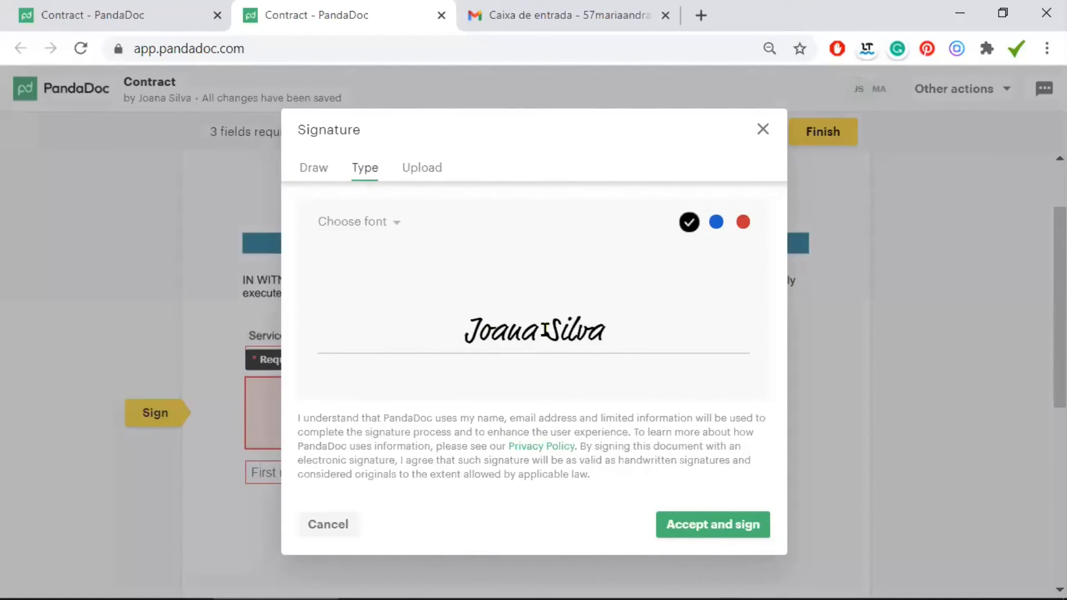
pyautogui.click(710, 525)
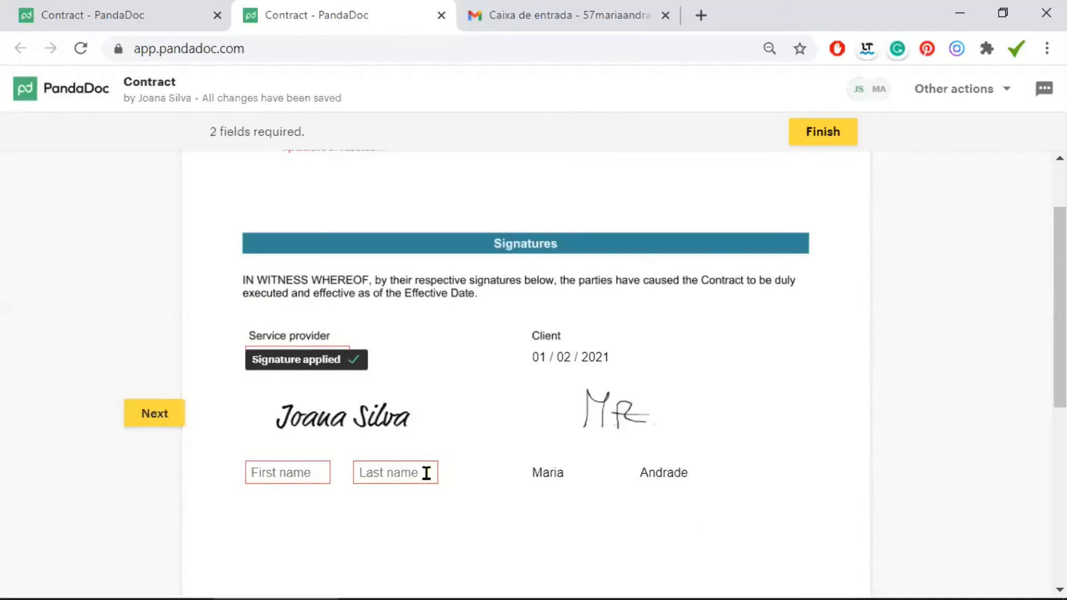
# Enter the service provider's first and last name and finish the Contract
pyautogui.click(305, 472)
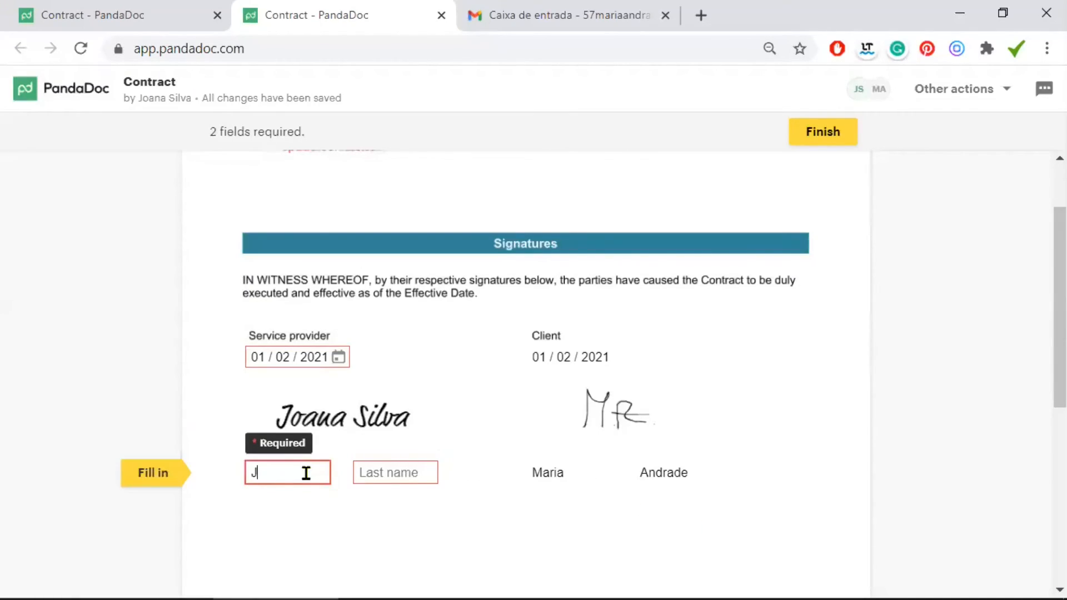
pyautogui.click(404, 469)
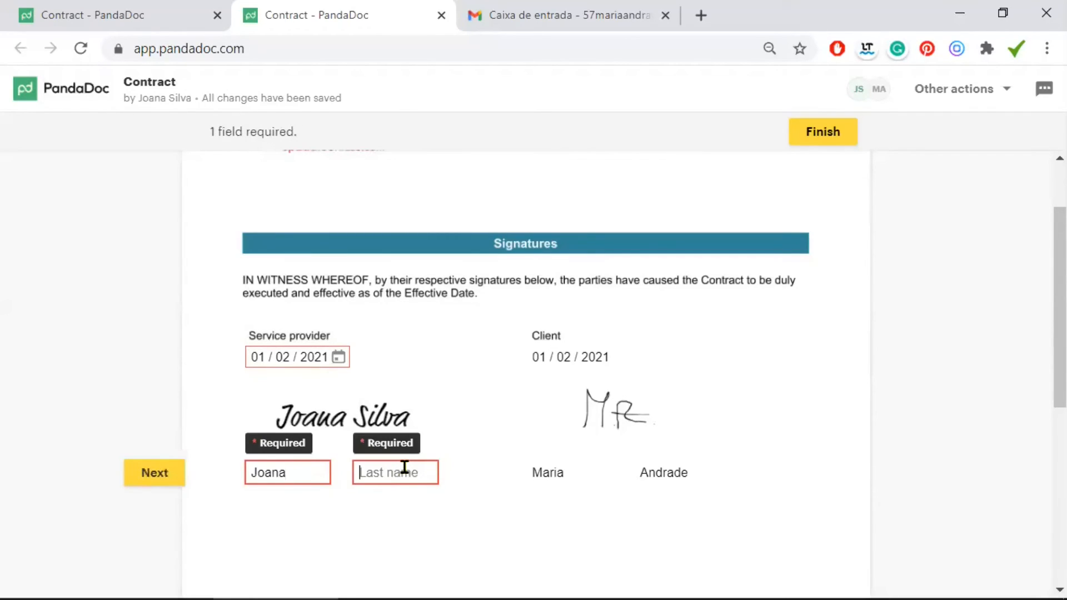
pyautogui.write('Silva')
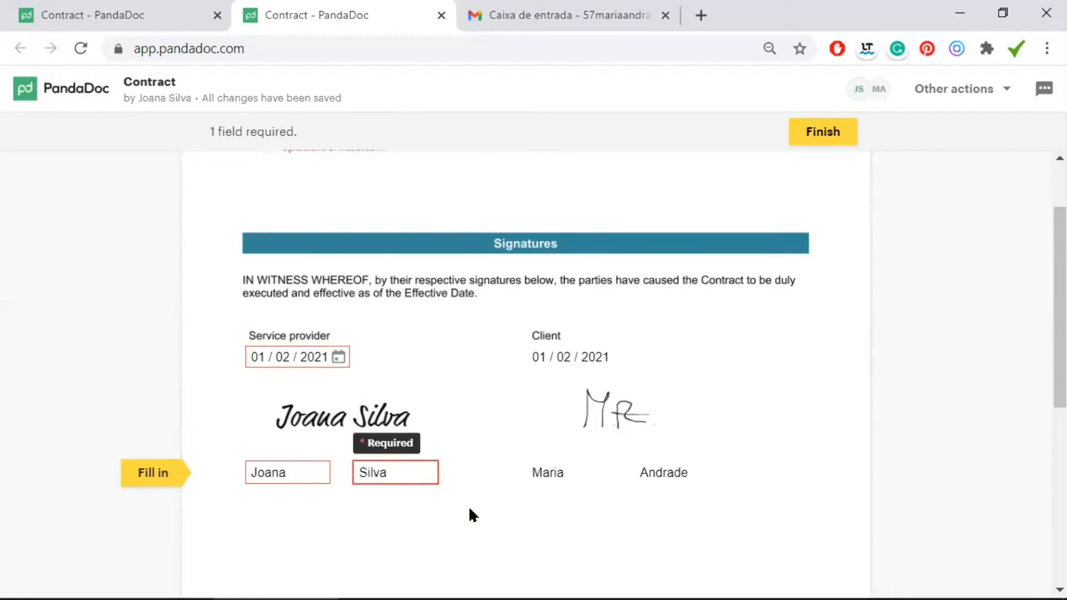
pyautogui.click(303, 448)
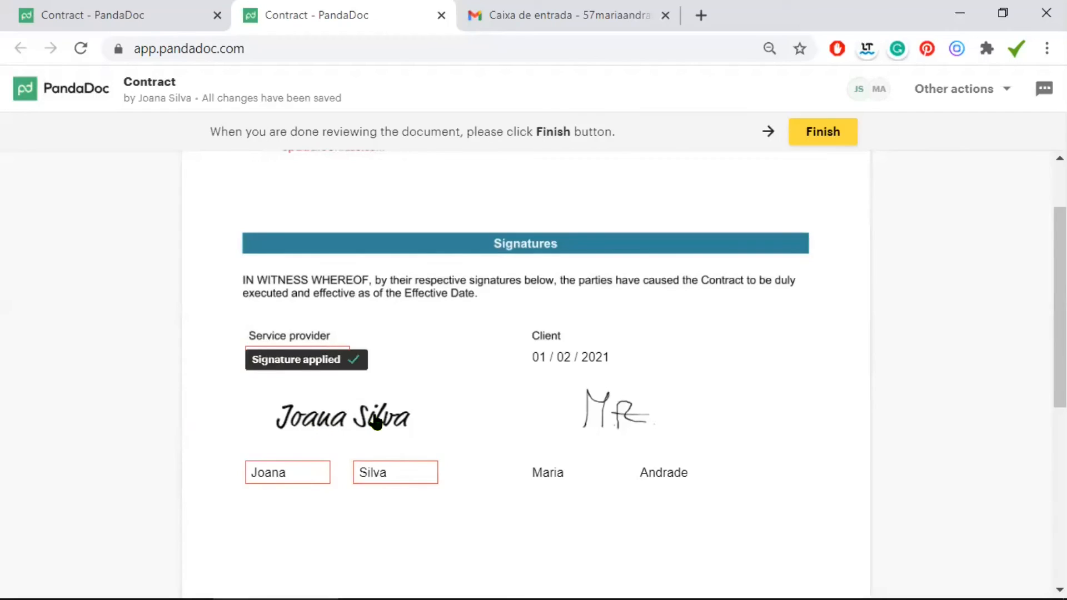
pyautogui.click(820, 133)
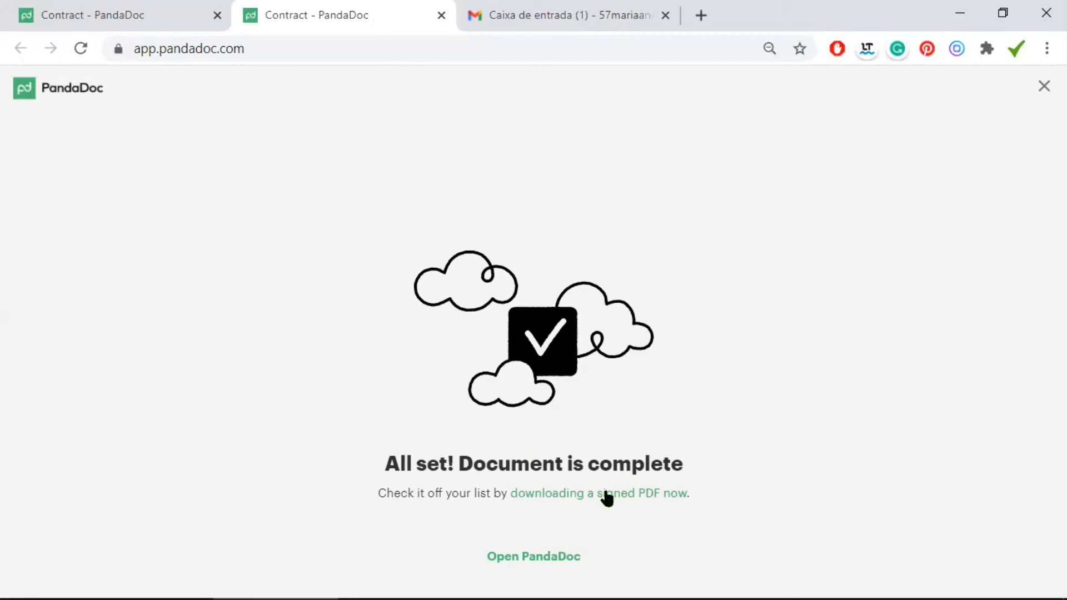
# Download the signed Contract PDF, then reopen it from the completion email and download it again
pyautogui.click(605, 492)
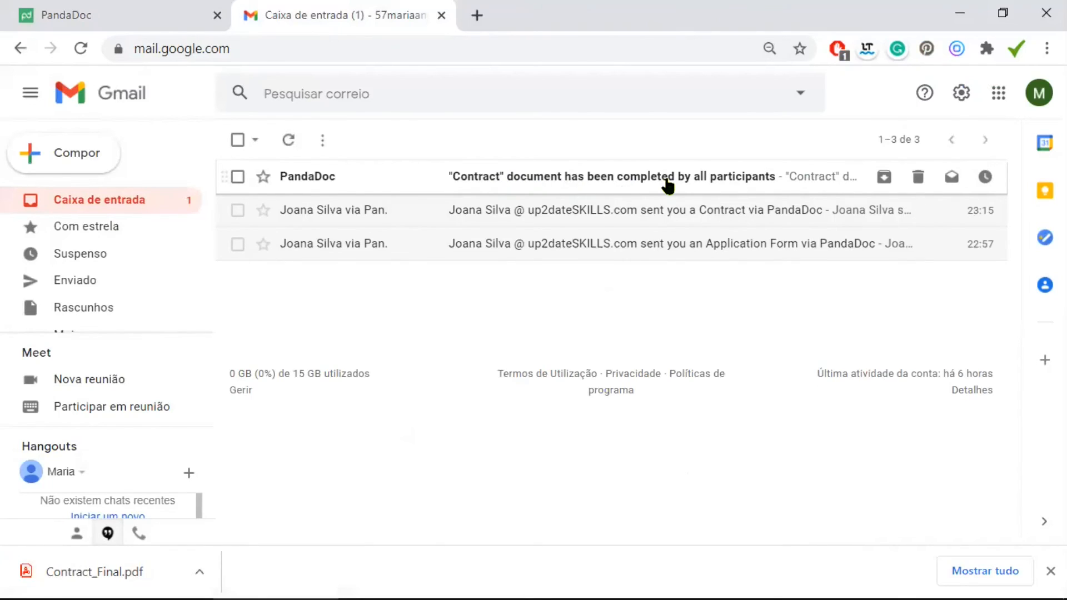
pyautogui.click(618, 177)
pyautogui.scroll(-2, 695, 255)
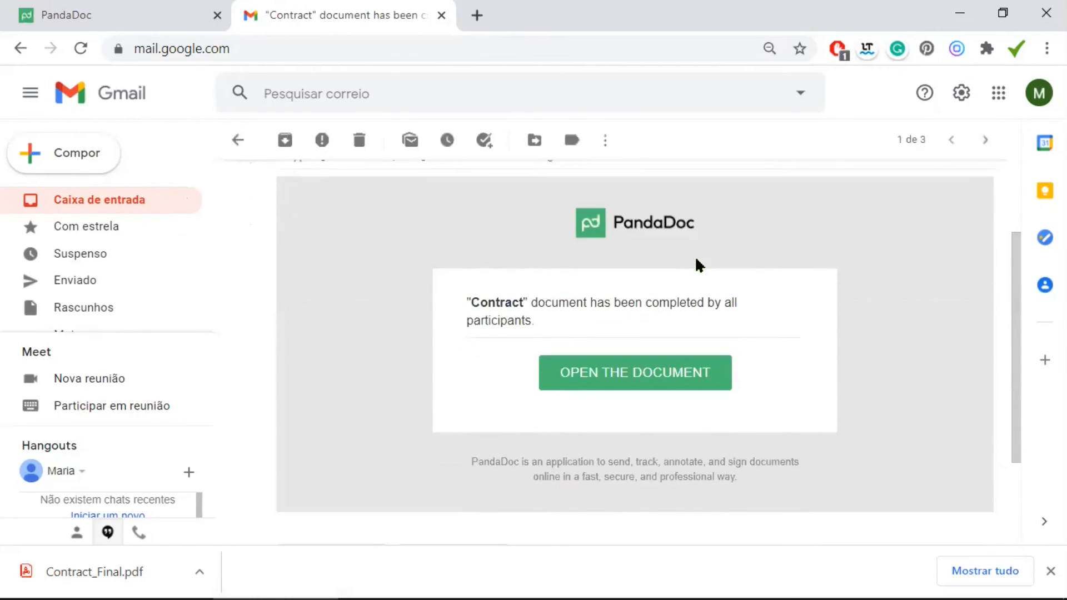
pyautogui.click(630, 380)
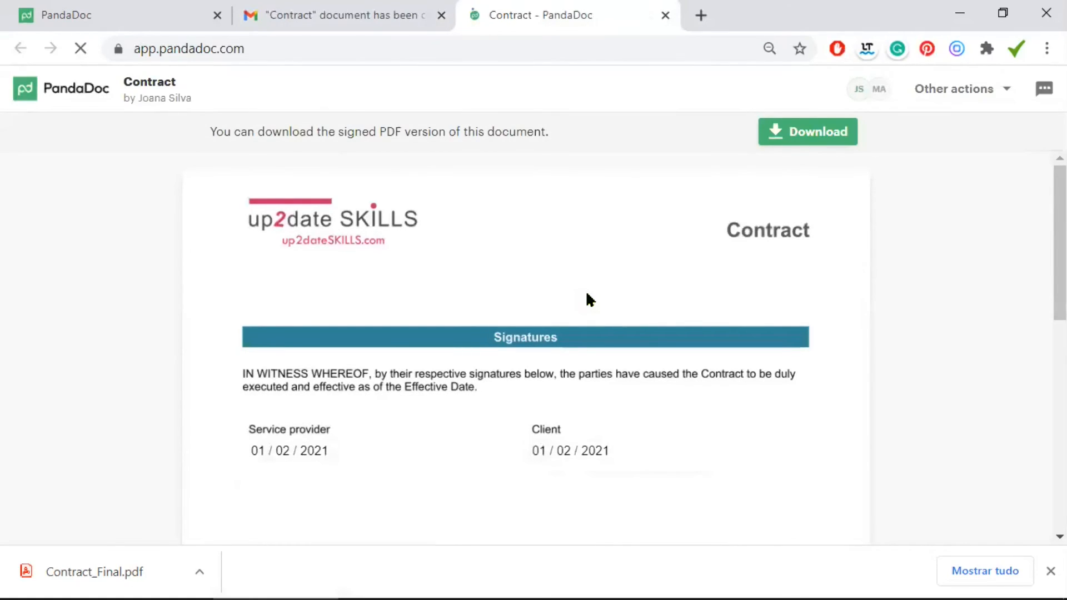
pyautogui.scroll(-2, 590, 300)
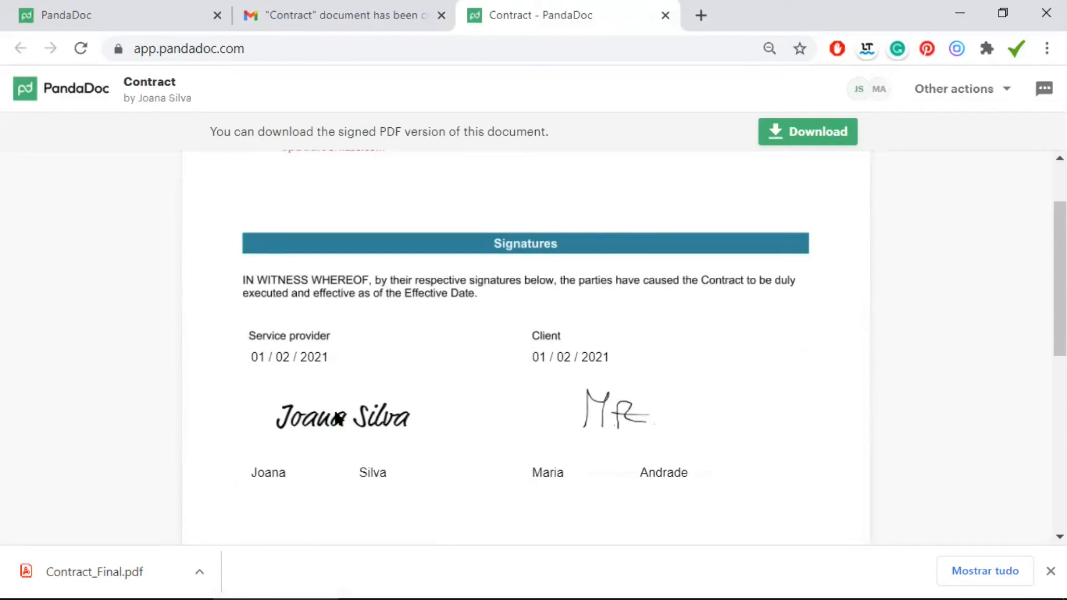
pyautogui.click(801, 135)
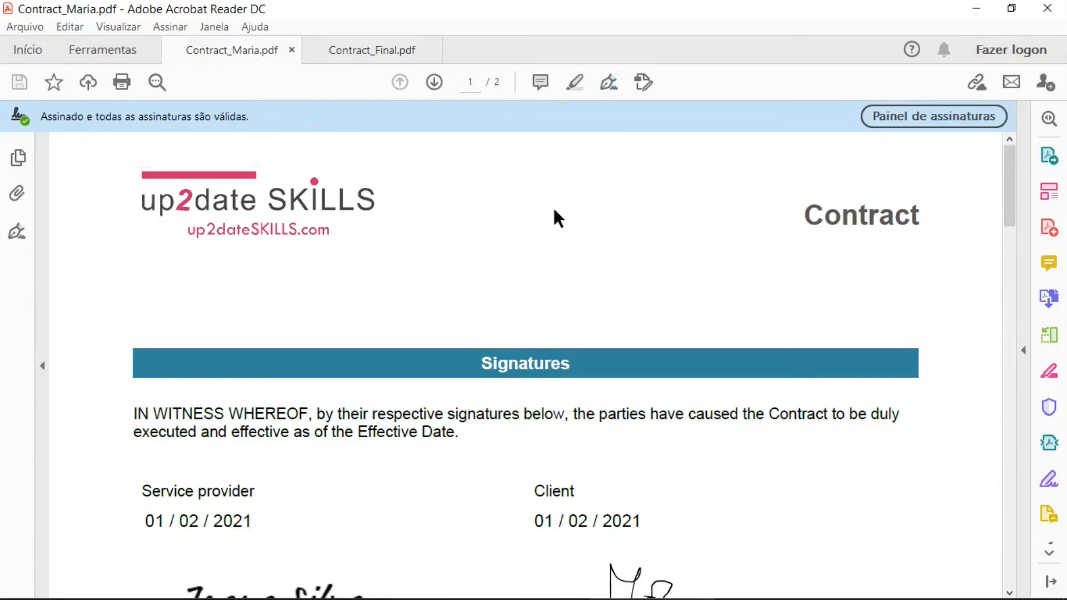
# Compare the signed contract and application-form PDFs, ending on Contract_Final.pdf's signature certificate
pyautogui.scroll(-2, 552, 211)
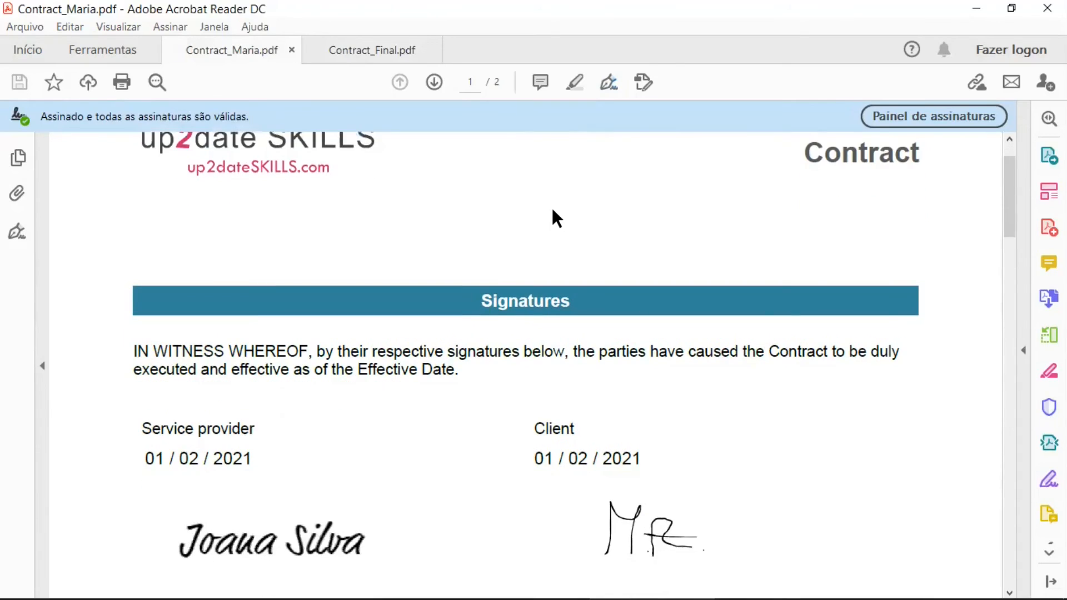
pyautogui.scroll(-1, 579, 376)
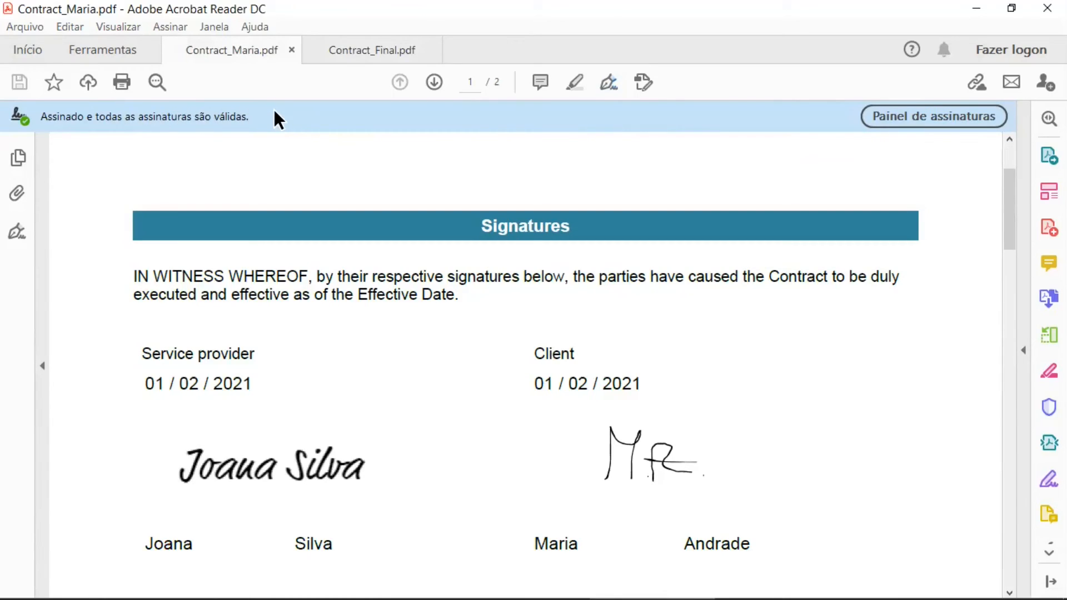
pyautogui.click(364, 49)
pyautogui.scroll(-3, 562, 269)
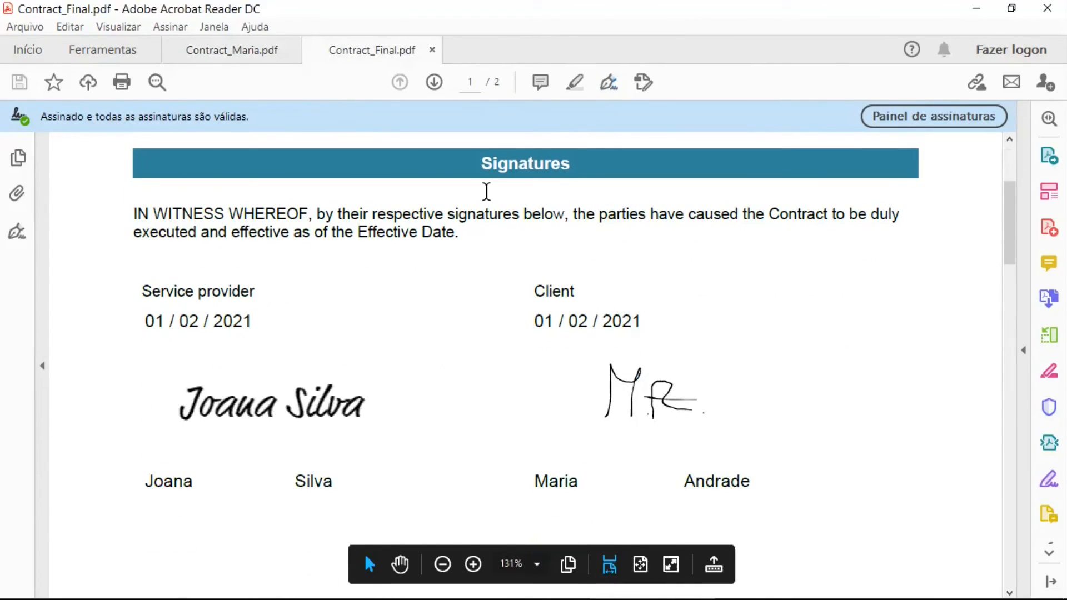
pyautogui.click(231, 49)
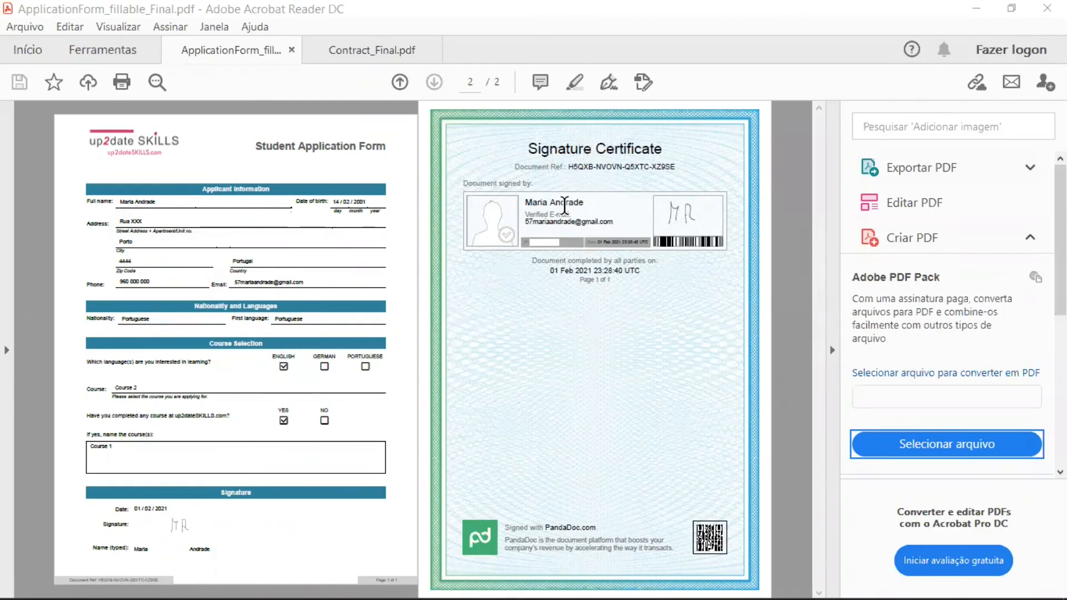
pyautogui.click(359, 49)
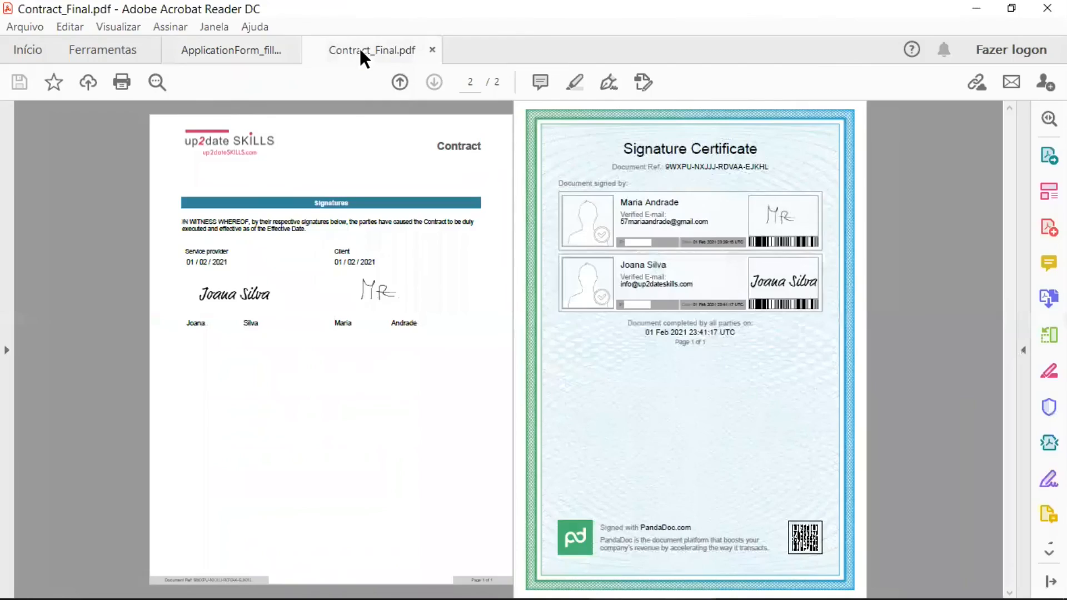